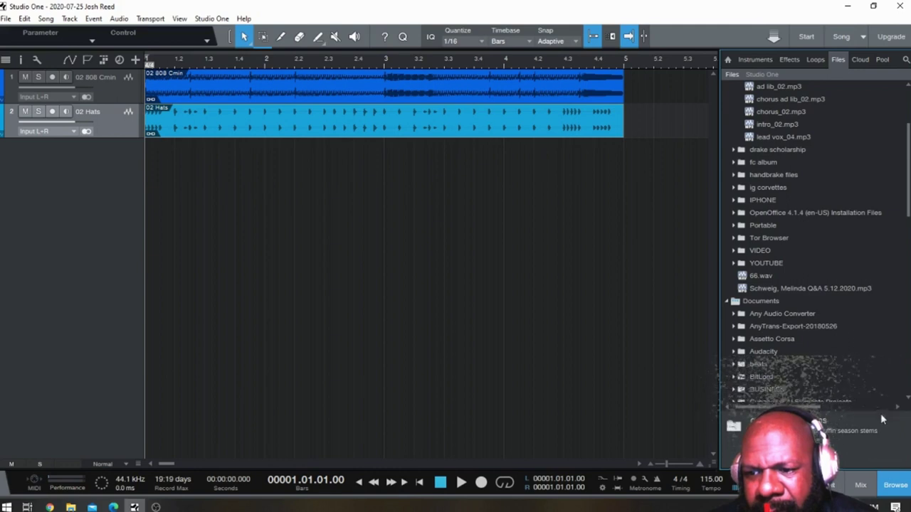
# Step: Collapse the Desktop and Documents folders in the file browser
pyautogui.scroll(3, 841, 283)
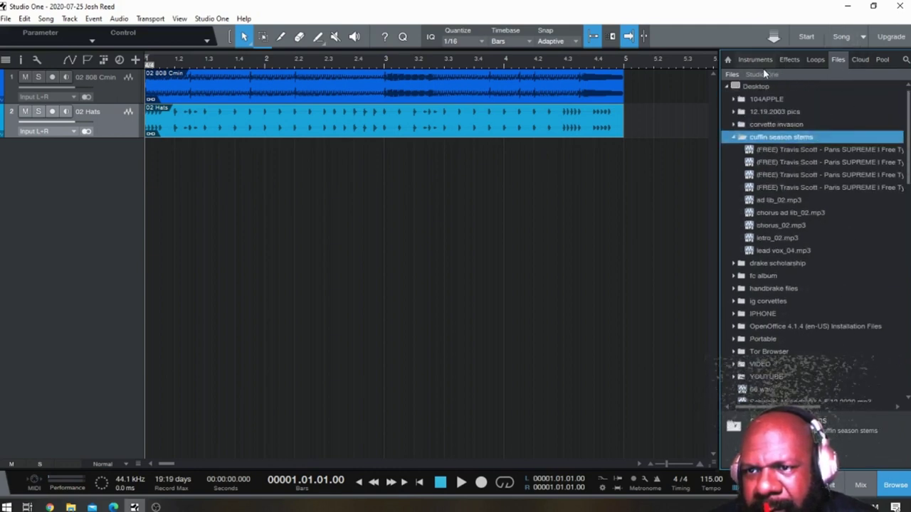
pyautogui.doubleClick(744, 92)
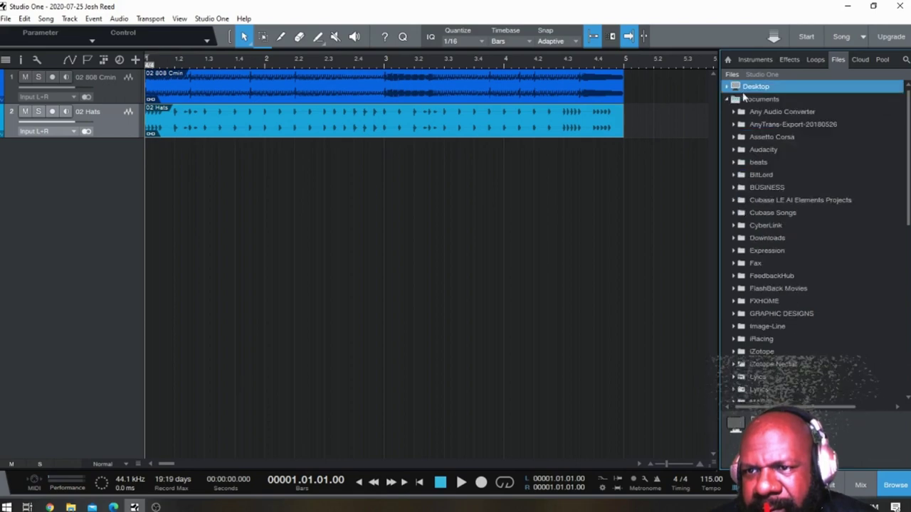
pyautogui.click(727, 101)
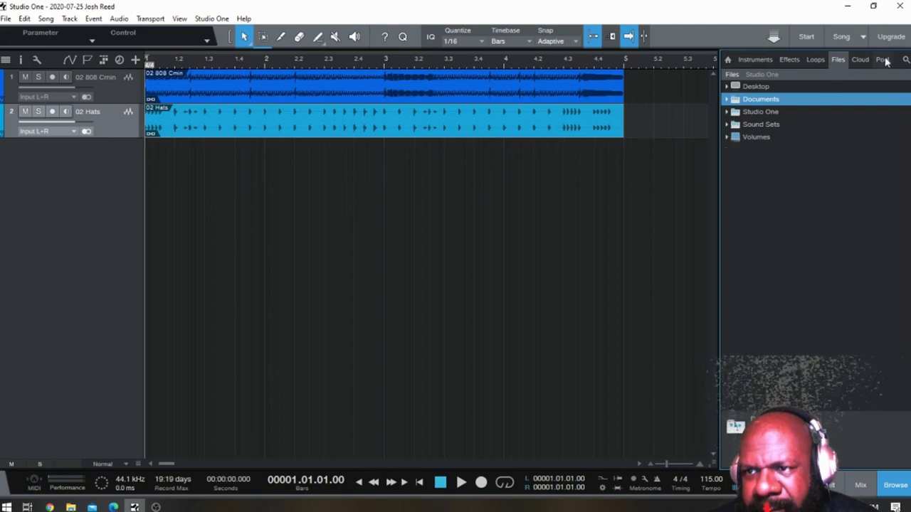
# Step: Show the file browser's search options, expand Desktop and collapse its cuffin season stems folder
pyautogui.click(905, 60)
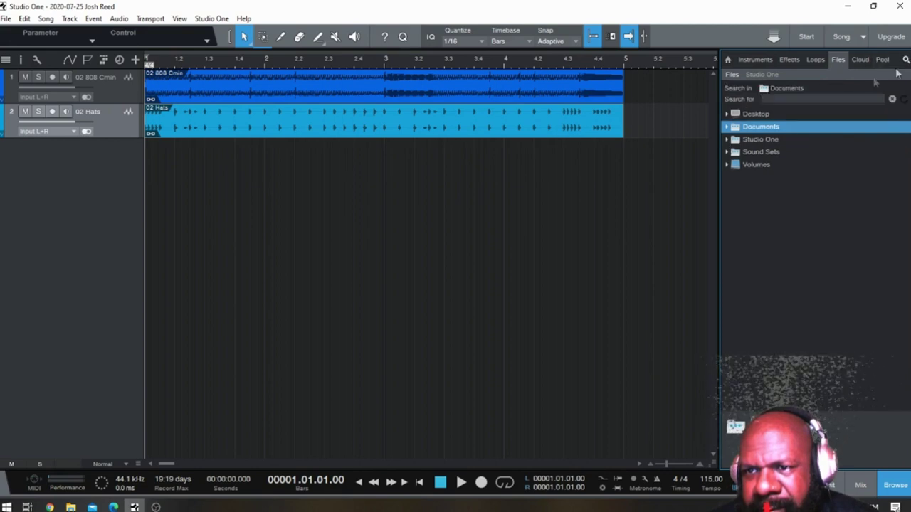
pyautogui.click(746, 114)
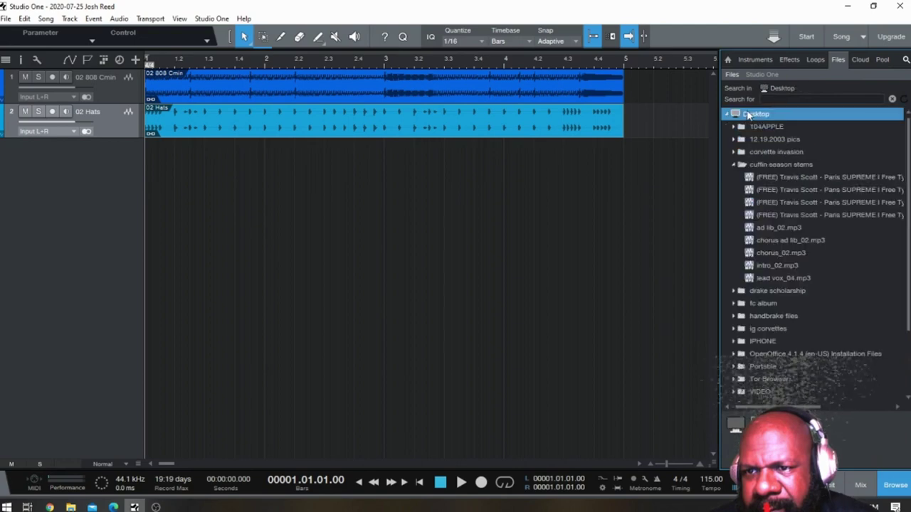
pyautogui.click(734, 165)
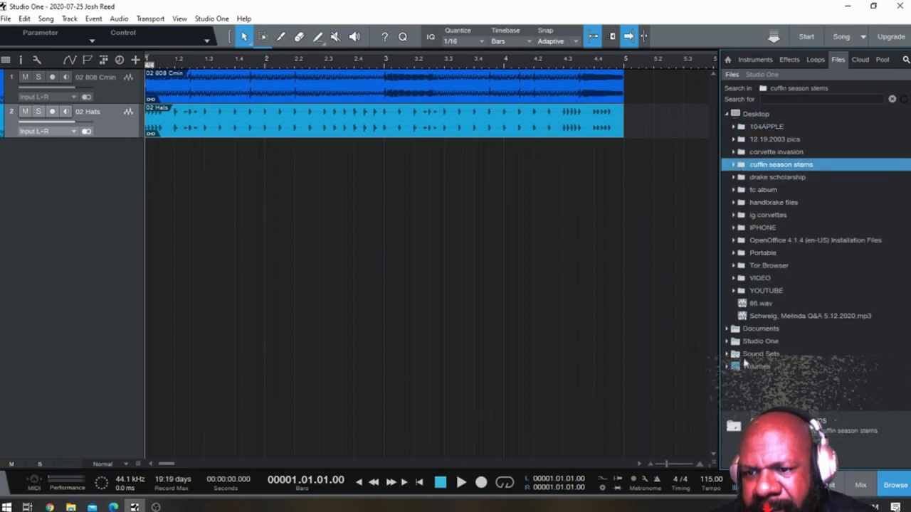
pyautogui.rightClick(801, 430)
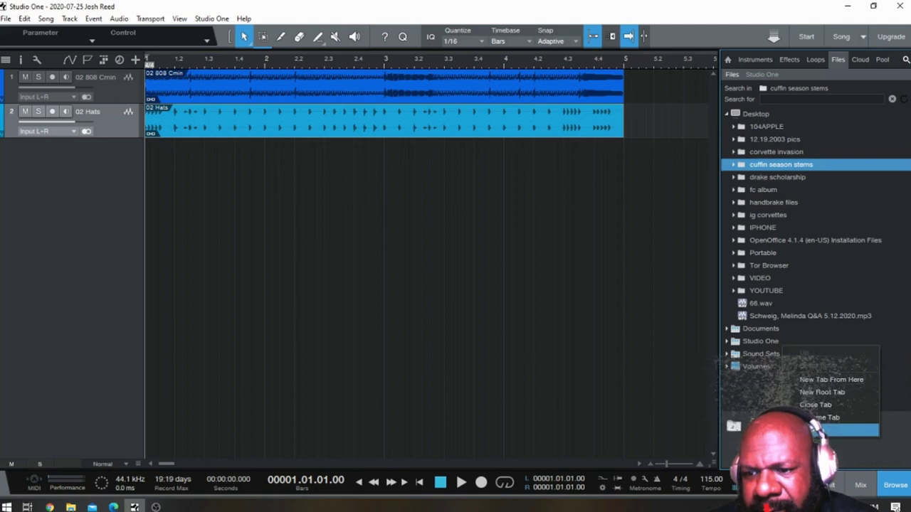
pyautogui.click(818, 430)
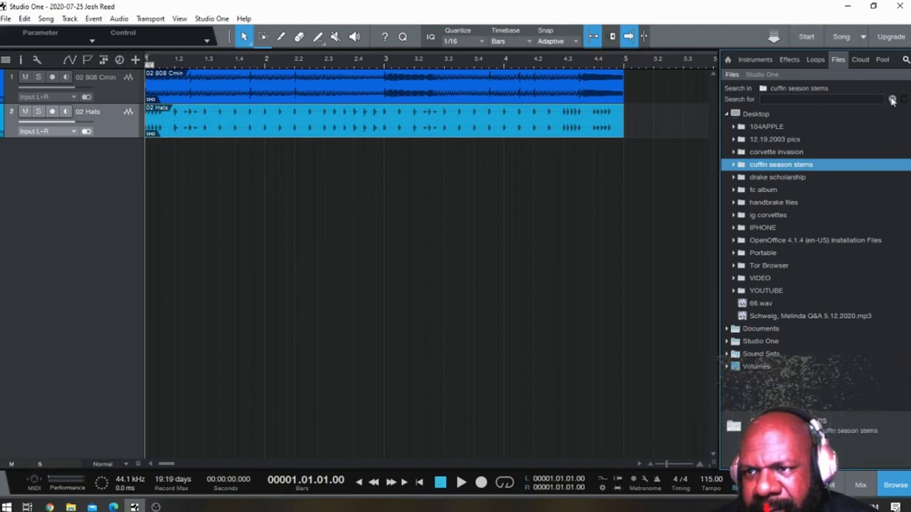
pyautogui.click(892, 101)
# Step: Check the Studio One location, return to the general file listing and collapse the Desktop folder
pyautogui.click(762, 76)
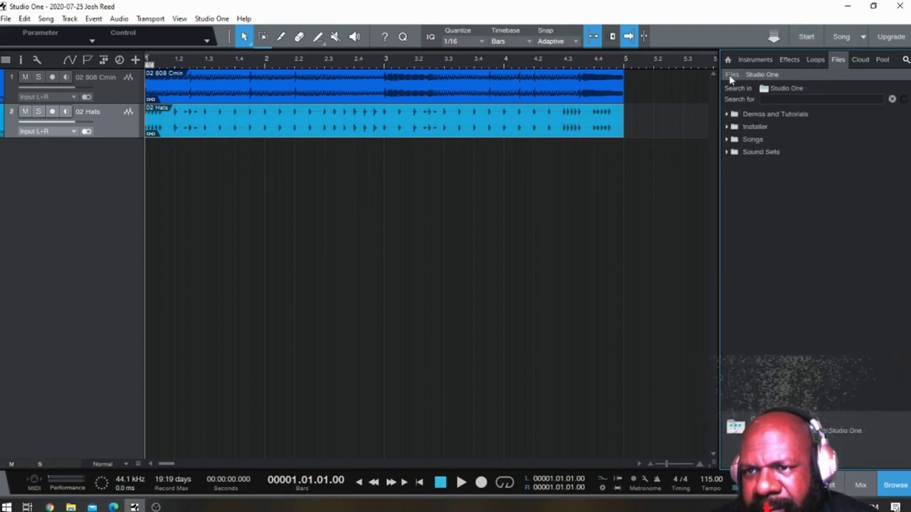
pyautogui.click(731, 75)
pyautogui.click(727, 62)
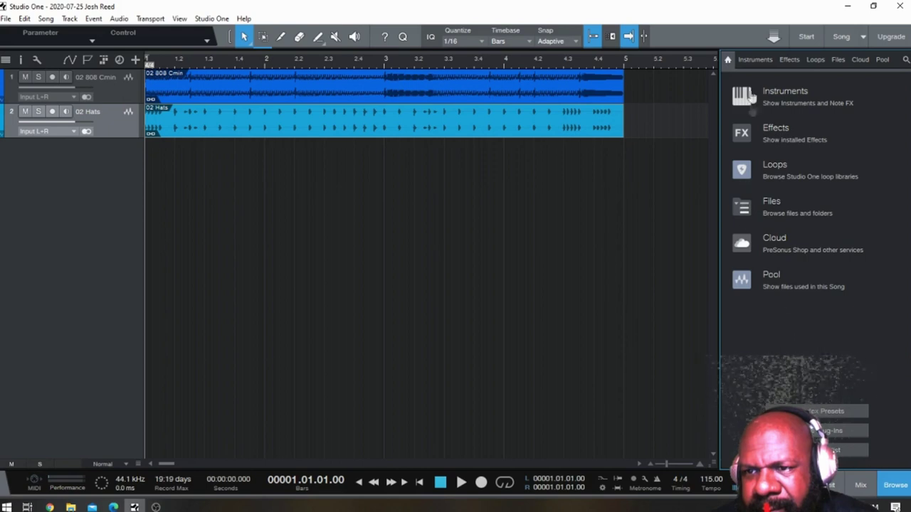
pyautogui.click(740, 213)
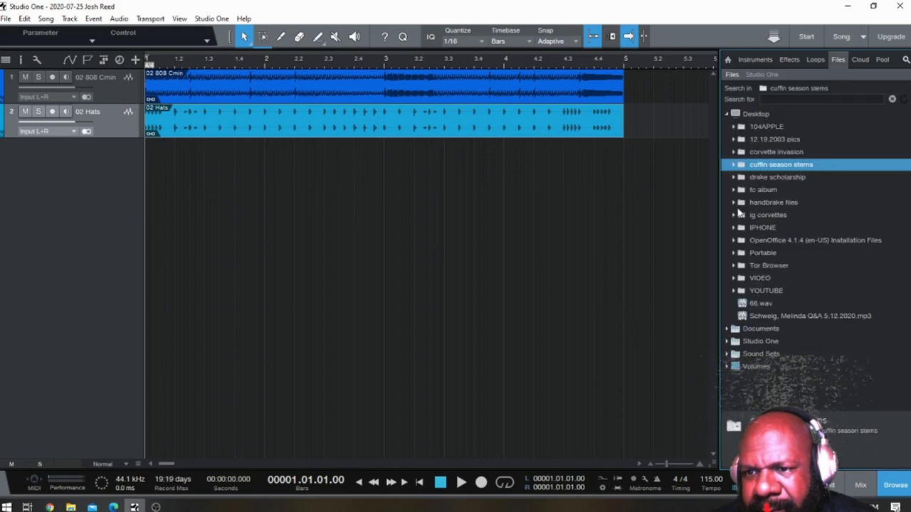
pyautogui.click(726, 114)
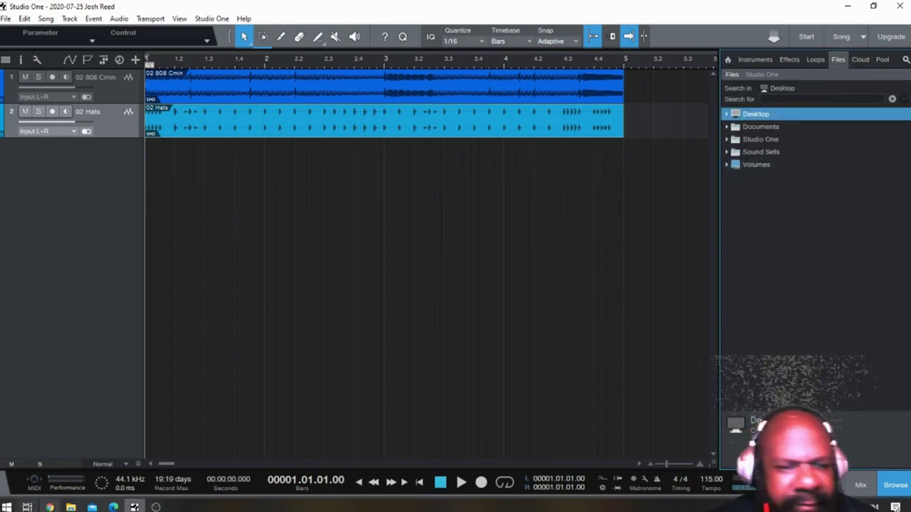
# Step: Start importing a file into the song and look through the Music and Downloads folders for audio
pyautogui.click(5, 18)
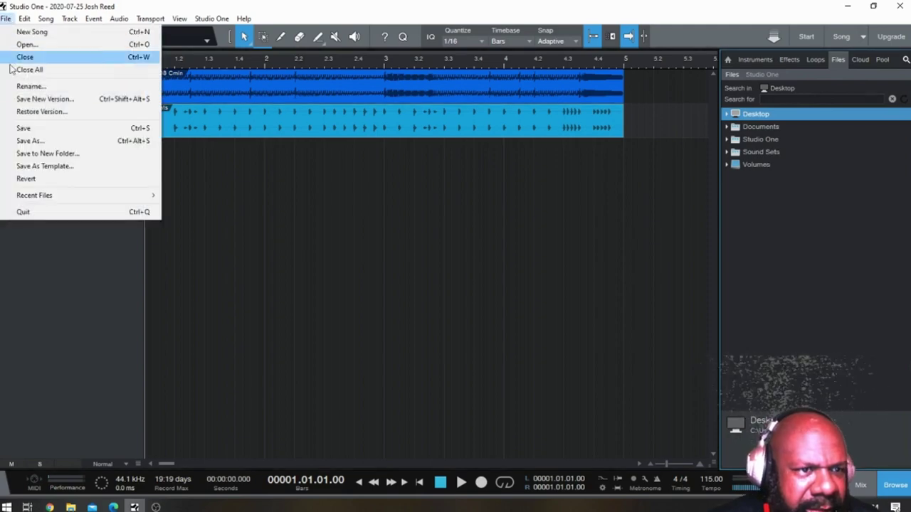
pyautogui.moveTo(45, 19)
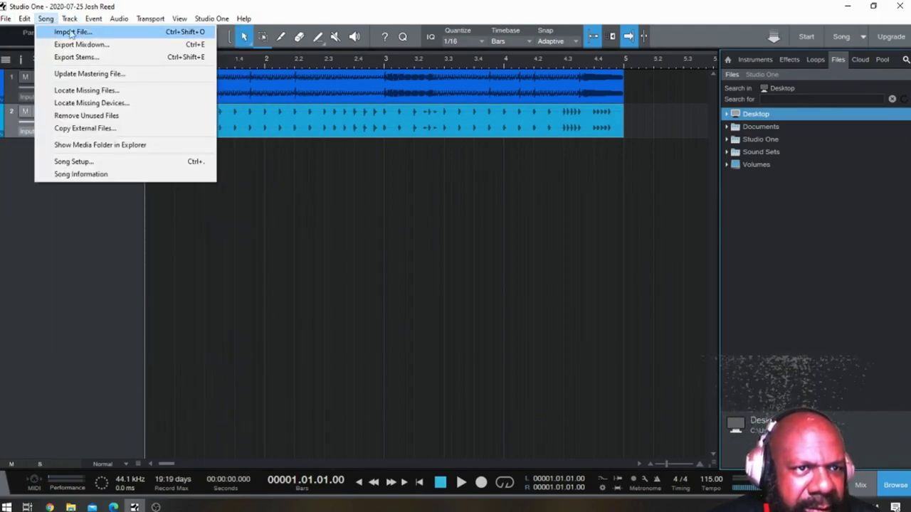
pyautogui.moveTo(118, 22)
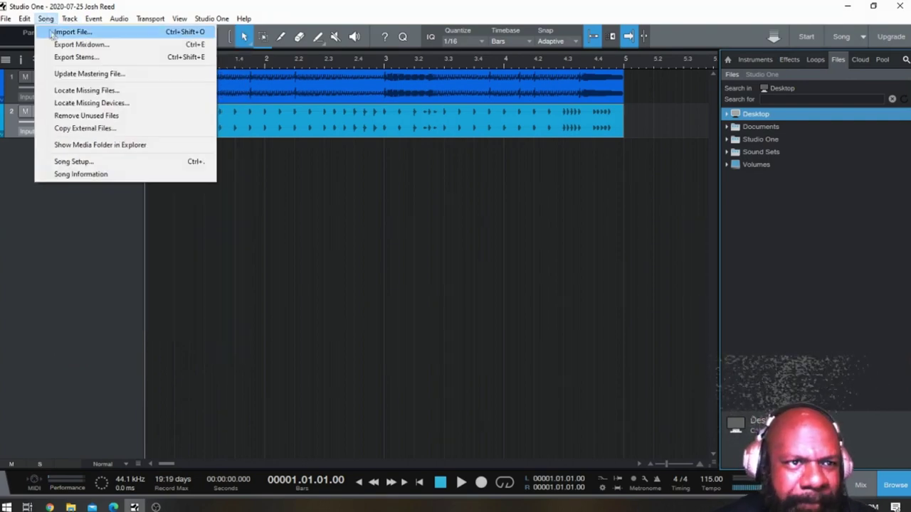
pyautogui.click(57, 33)
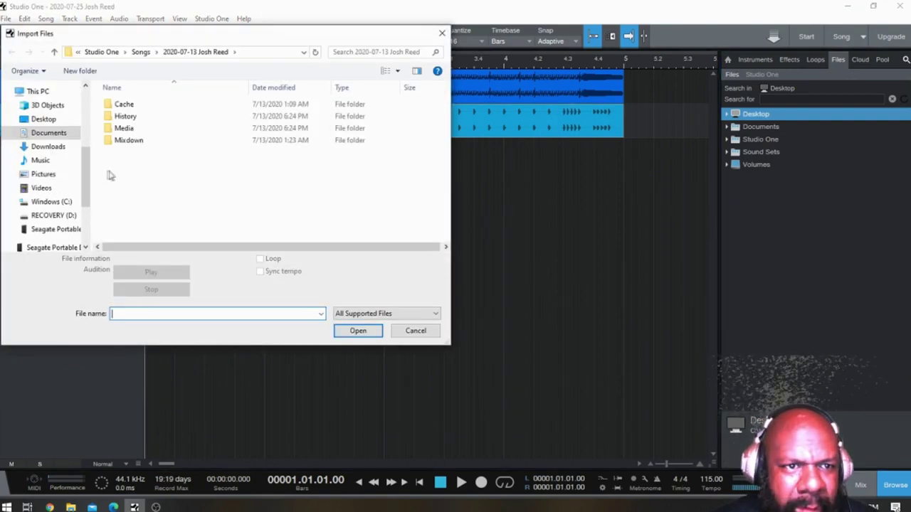
pyautogui.click(43, 160)
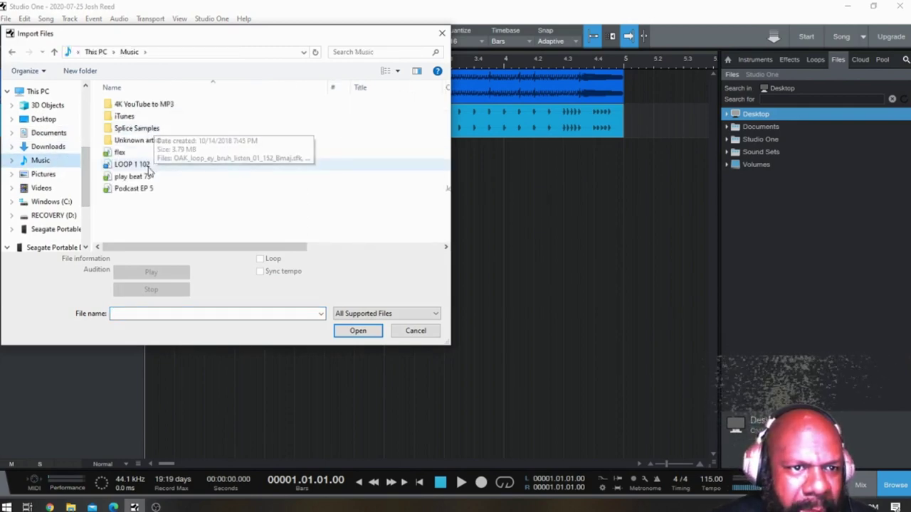
pyautogui.click(48, 147)
pyautogui.scroll(-2, 177, 142)
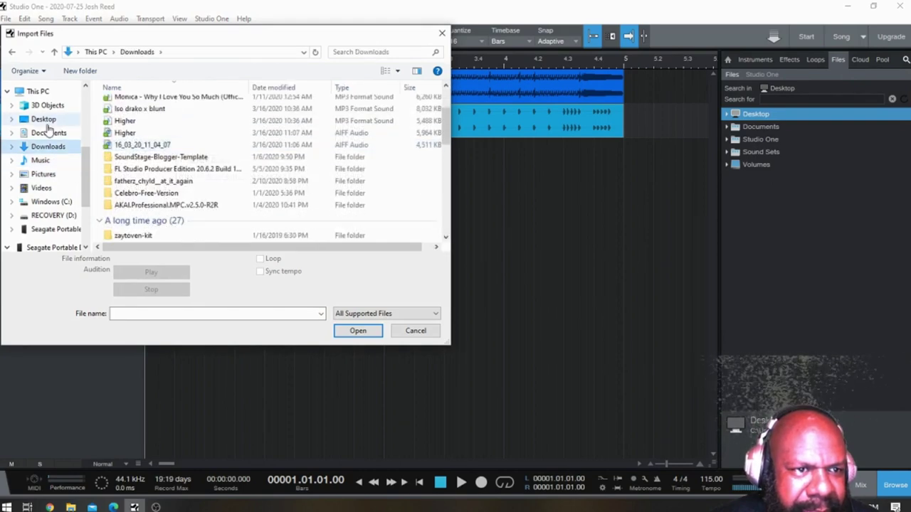
# Step: Look through the Documents folder for audio to import and close the dialog without importing anything
pyautogui.click(47, 135)
pyautogui.scroll(-5, 192, 157)
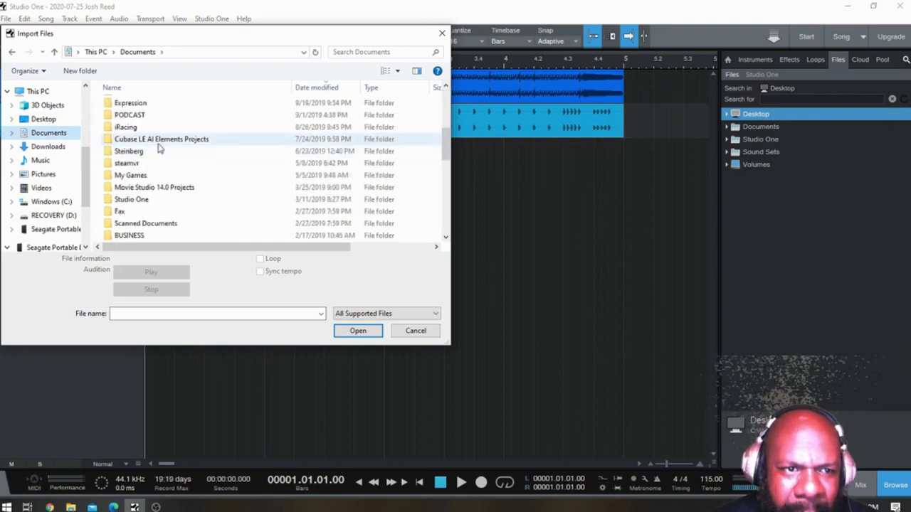
pyautogui.scroll(-4, 202, 176)
pyautogui.scroll(-4, 200, 178)
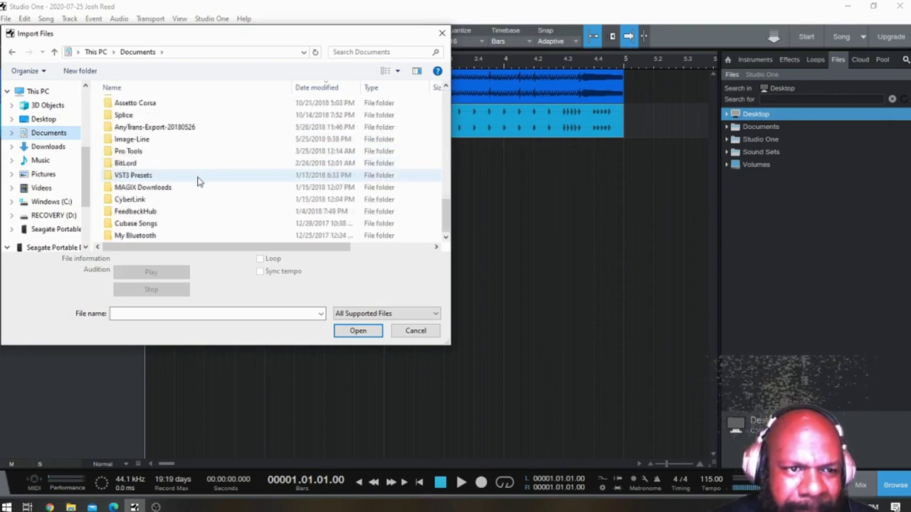
pyautogui.scroll(10, 198, 180)
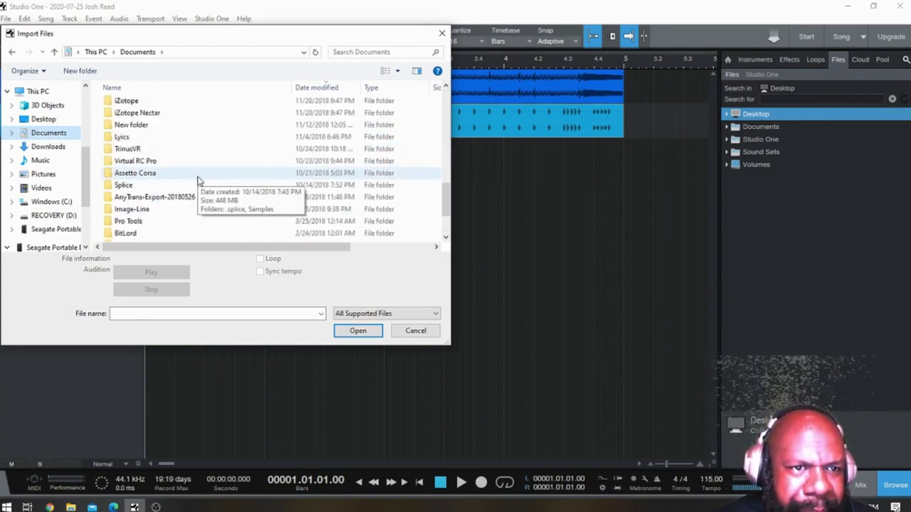
pyautogui.scroll(2, 198, 181)
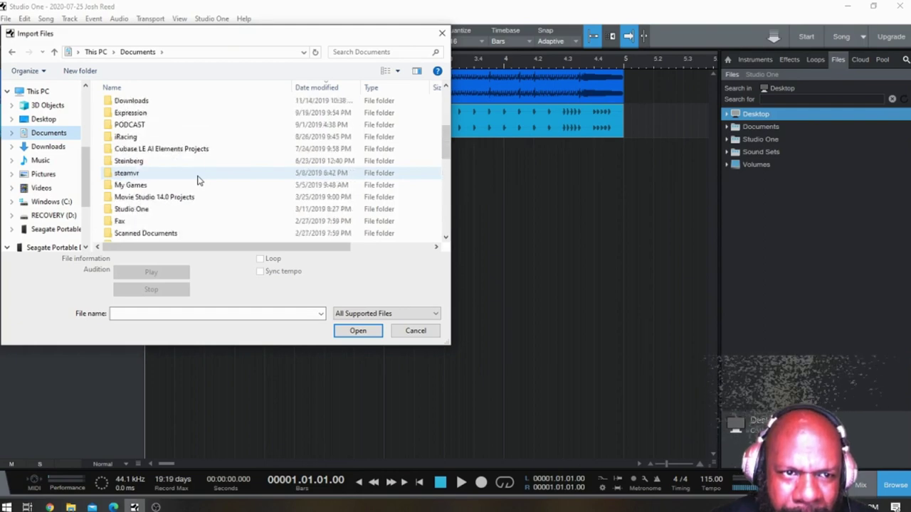
pyautogui.scroll(1, 198, 180)
pyautogui.scroll(1, 198, 181)
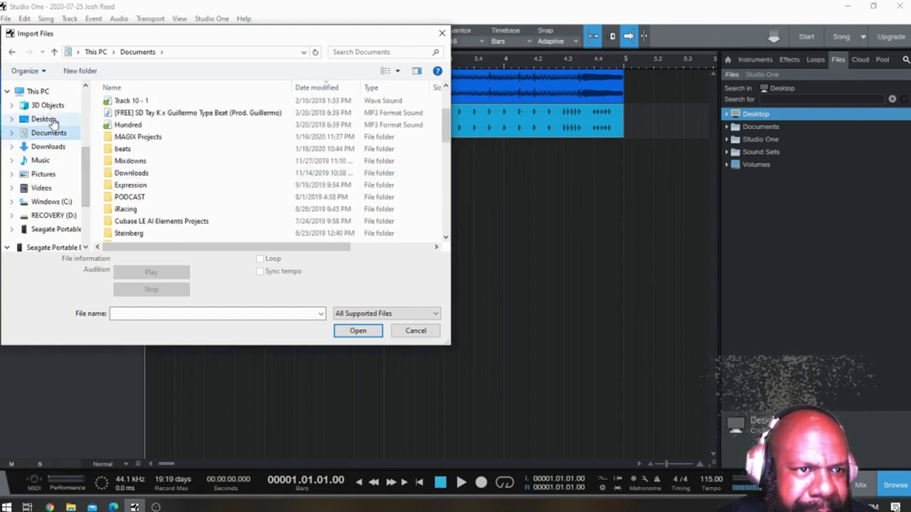
pyautogui.click(416, 333)
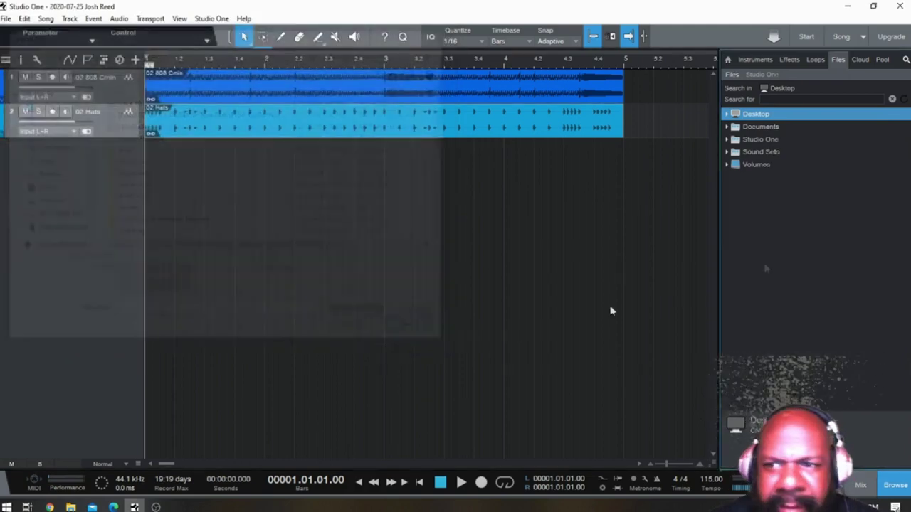
# Step: Show the loop library and expand the Drums folder under Musical Files
pyautogui.click(814, 59)
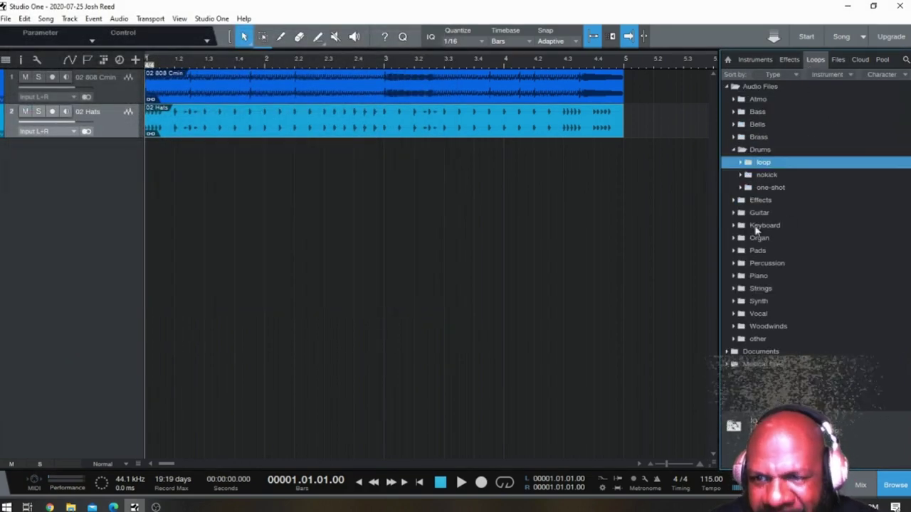
pyautogui.doubleClick(733, 365)
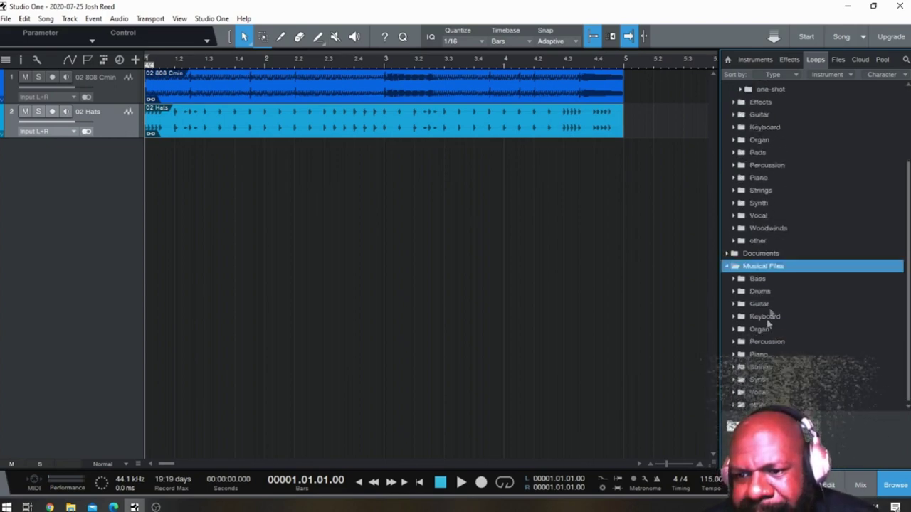
pyautogui.doubleClick(754, 291)
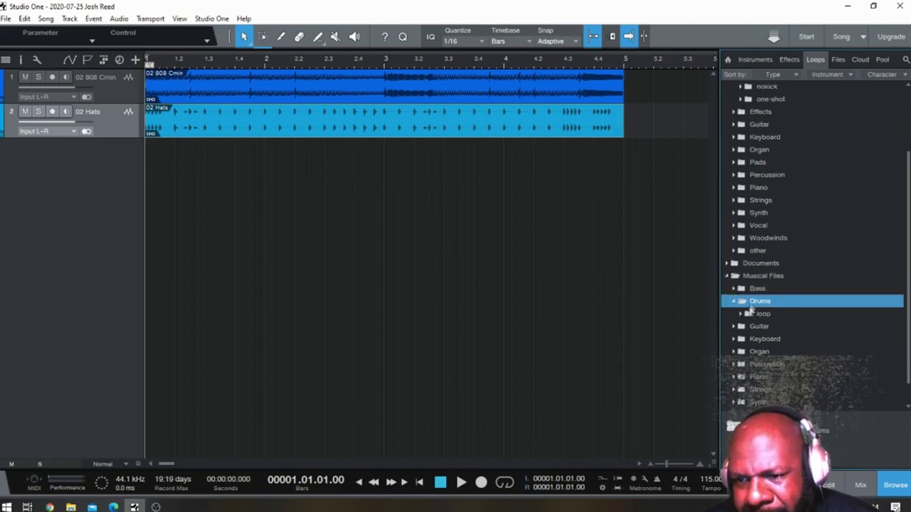
# Step: Expand the one-shot folder inside the Drums category of Audio Files
pyautogui.scroll(3, 753, 298)
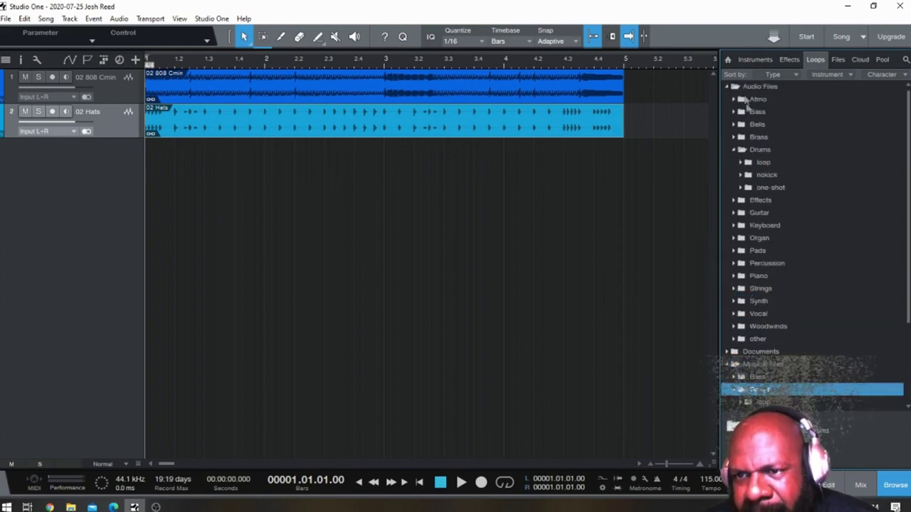
pyautogui.doubleClick(755, 150)
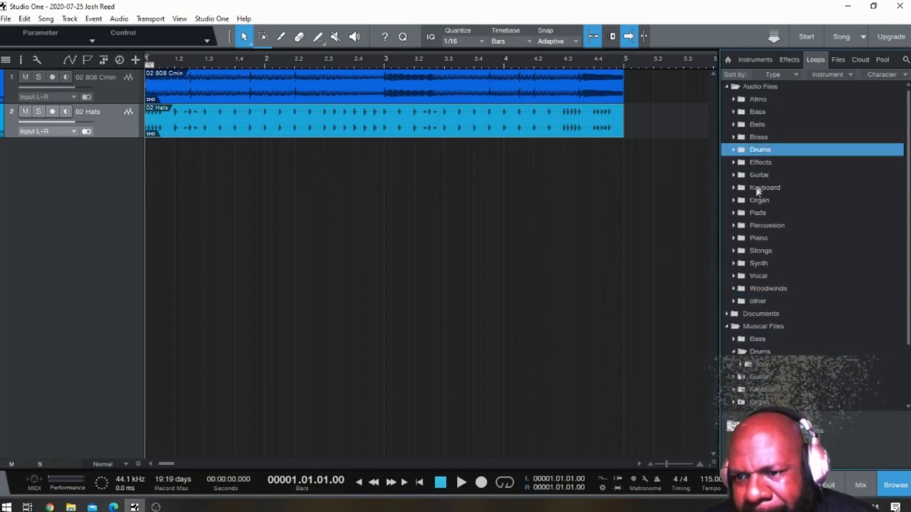
pyautogui.scroll(-3, 793, 334)
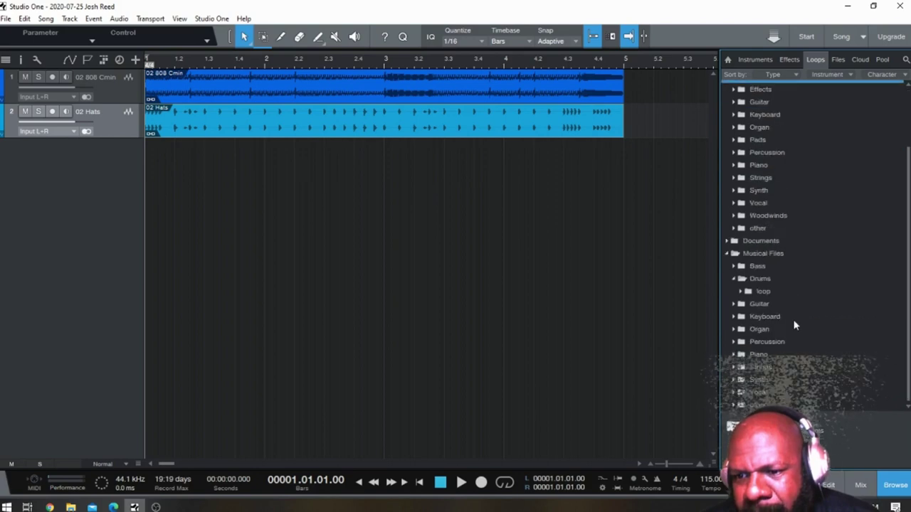
pyautogui.scroll(3, 795, 327)
pyautogui.doubleClick(755, 151)
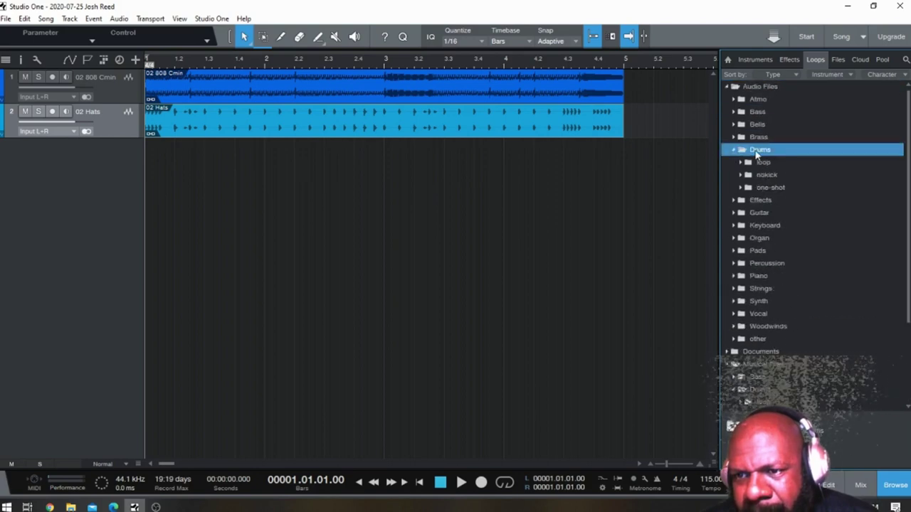
pyautogui.doubleClick(756, 187)
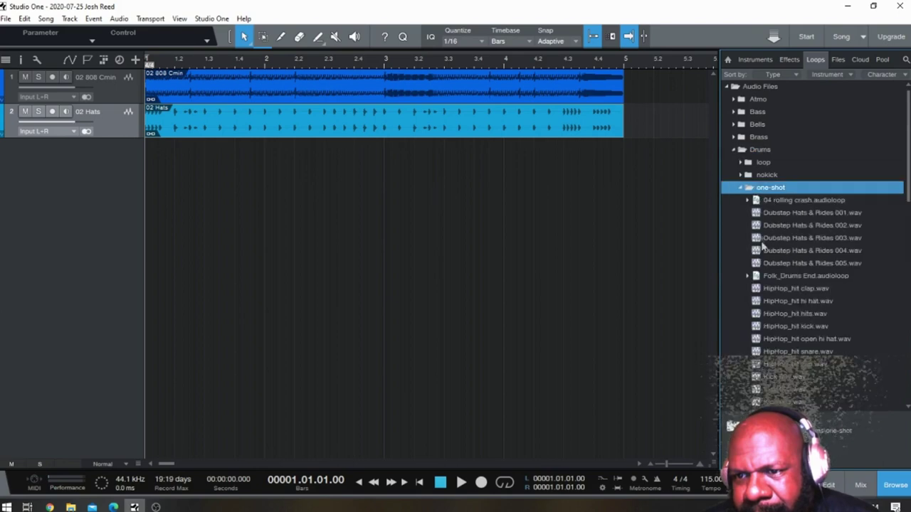
# Step: Audition HipHop_hit hi hat.wav and Snare 002.wav among the one-shot drum samples
pyautogui.click(802, 302)
pyautogui.scroll(-5, 807, 314)
pyautogui.scroll(-3, 807, 314)
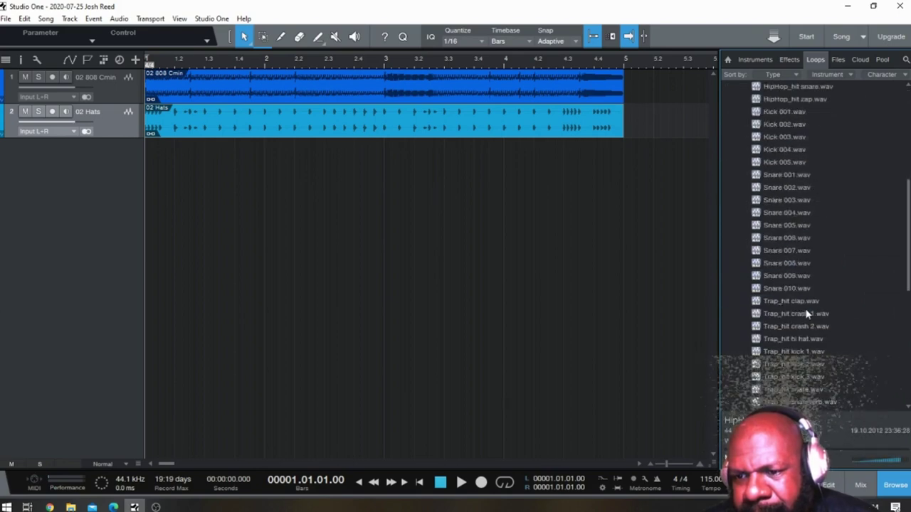
pyautogui.scroll(-5, 771, 313)
pyautogui.scroll(6, 771, 313)
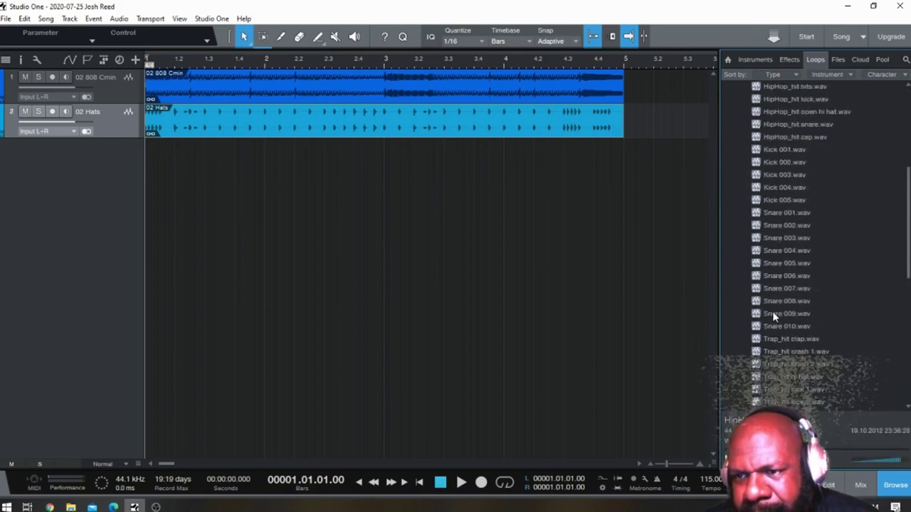
pyautogui.click(781, 227)
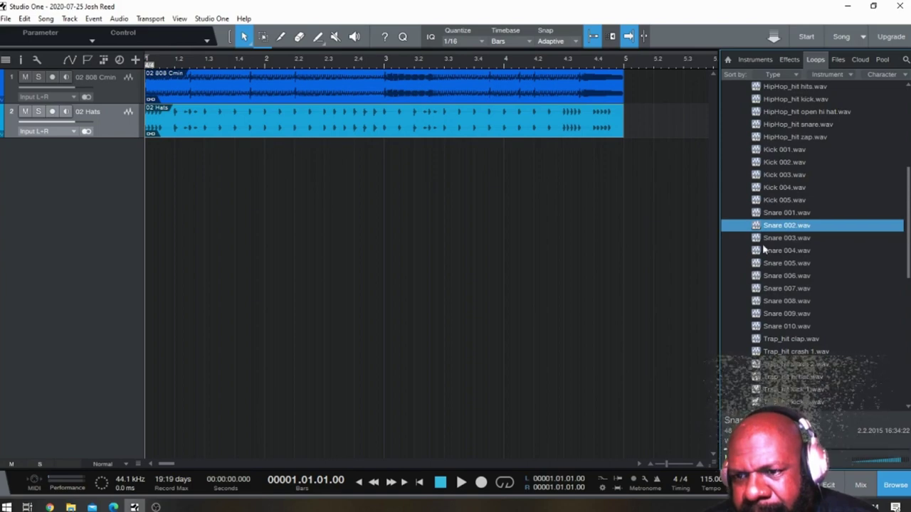
# Step: Audition HipHop_hit clap.wav from the one-shot drums, place it on a new track at beat 1.3, and play the song
pyautogui.scroll(6, 793, 231)
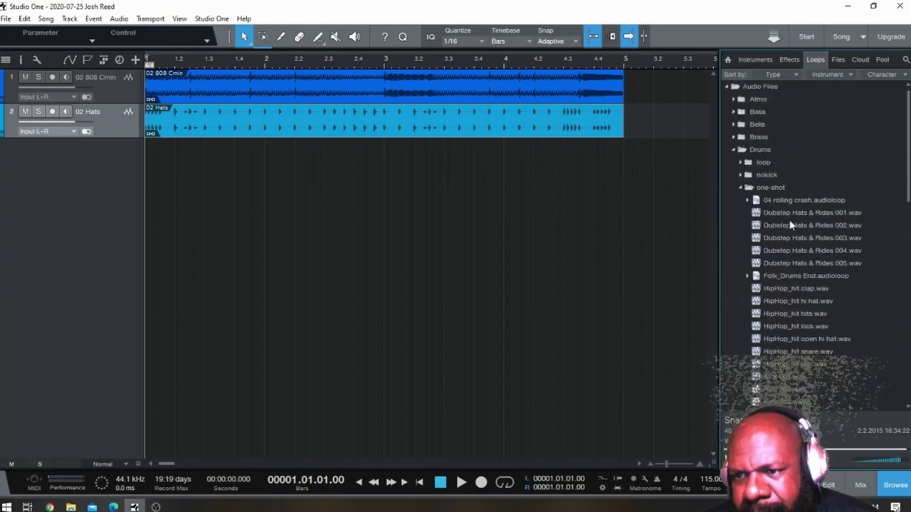
pyautogui.click(796, 288)
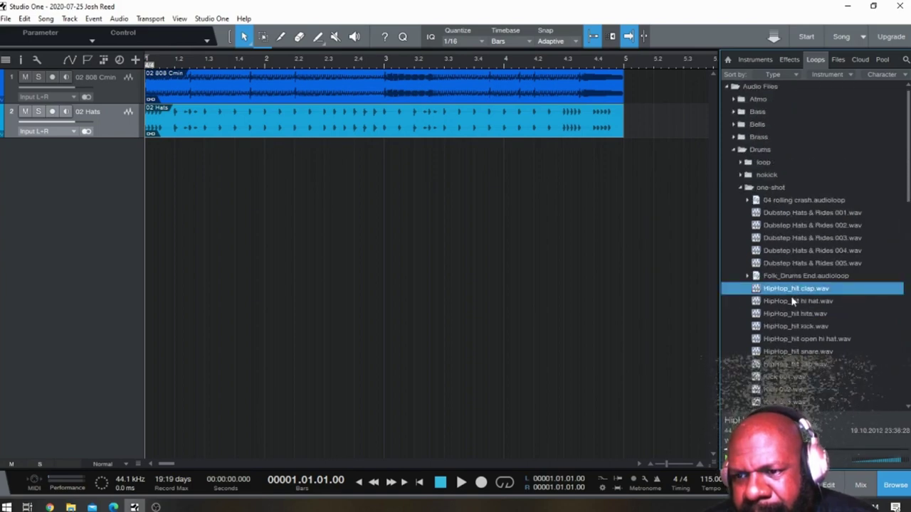
pyautogui.click(793, 291)
pyautogui.moveTo(792, 295); pyautogui.dragTo(214, 158)
pyautogui.press('space')
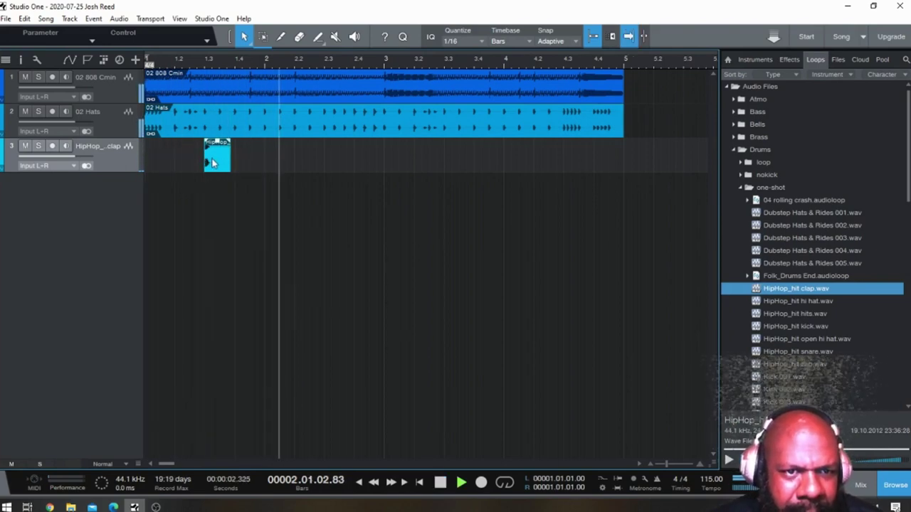
# Step: Duplicate the clap event and place the copies at beats 2.3, 3.3 and 4.3 on the clap track
pyautogui.press('d')
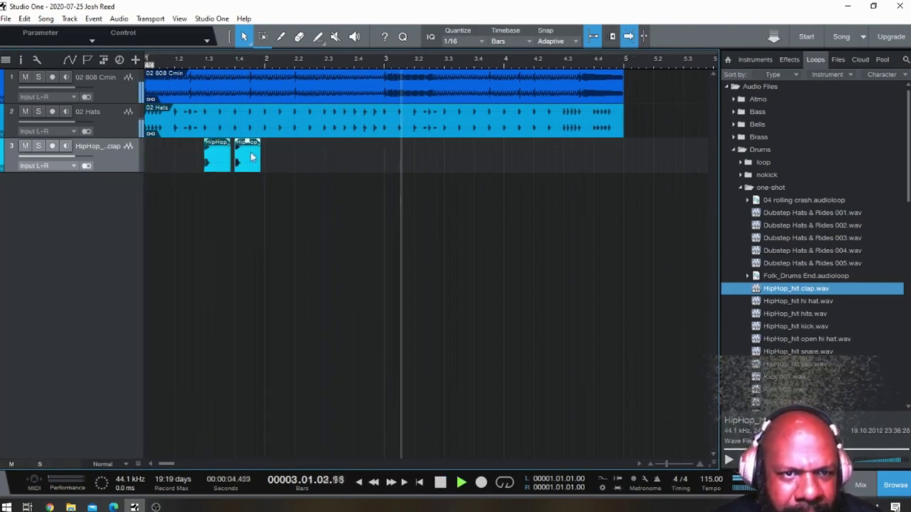
pyautogui.moveTo(251, 157); pyautogui.dragTo(311, 157)
pyautogui.press('space')
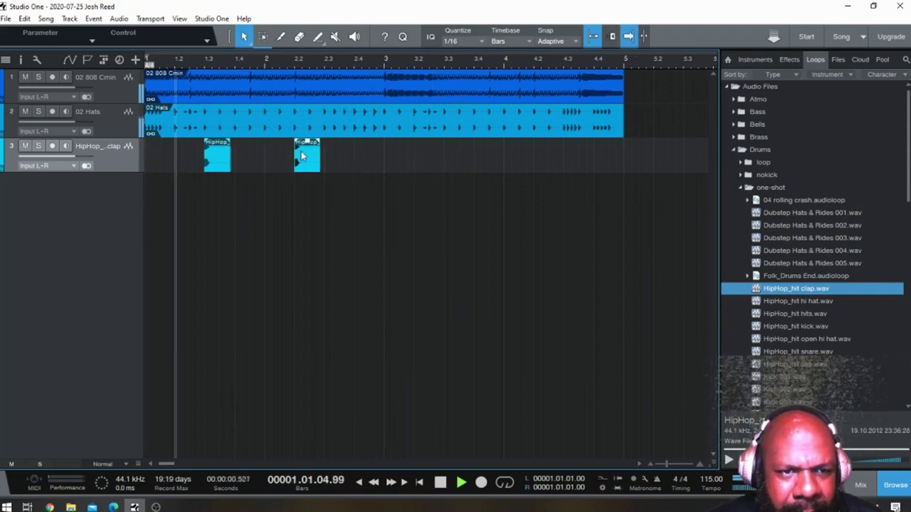
pyautogui.press('d')
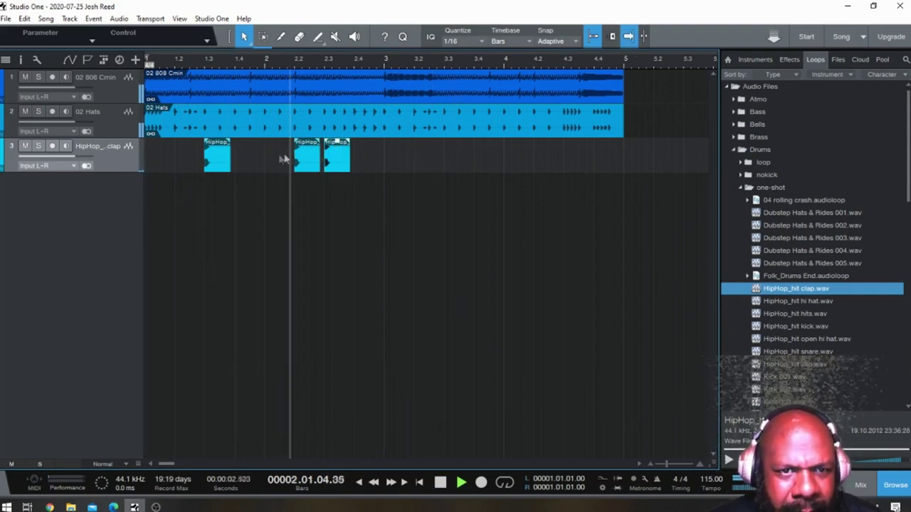
pyautogui.moveTo(338, 156)
pyautogui.mouseDown()
pyautogui.moveTo(437, 160)
pyautogui.moveTo(335, 157)
pyautogui.mouseUp()
pyautogui.moveTo(427, 158); pyautogui.dragTo(585, 168)
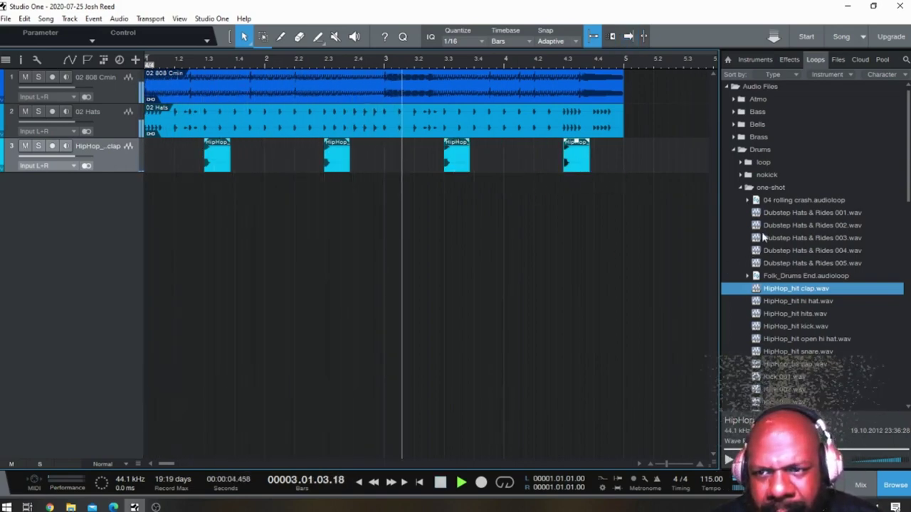
# Step: Collapse the one-shot folder, expand the Drums loop folder, and audition 03 Snare2.audioloop
pyautogui.click(743, 188)
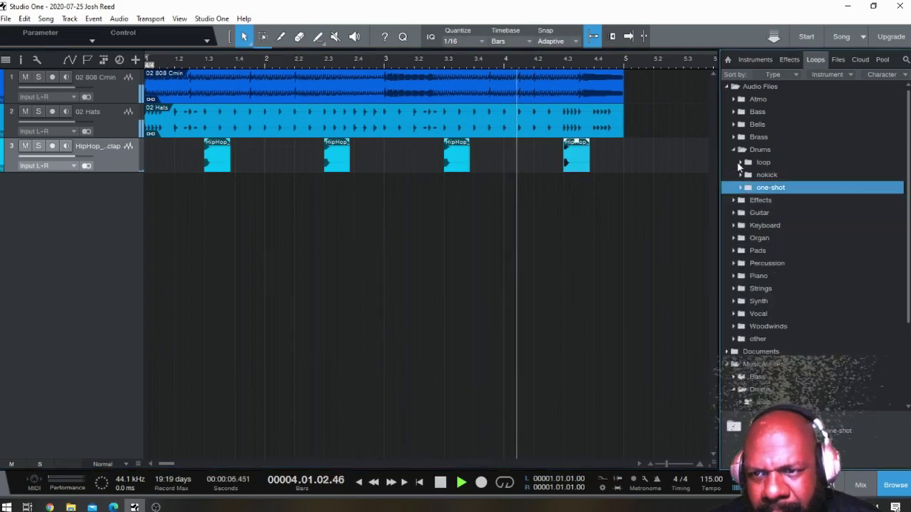
pyautogui.click(740, 163)
pyautogui.scroll(-5, 790, 290)
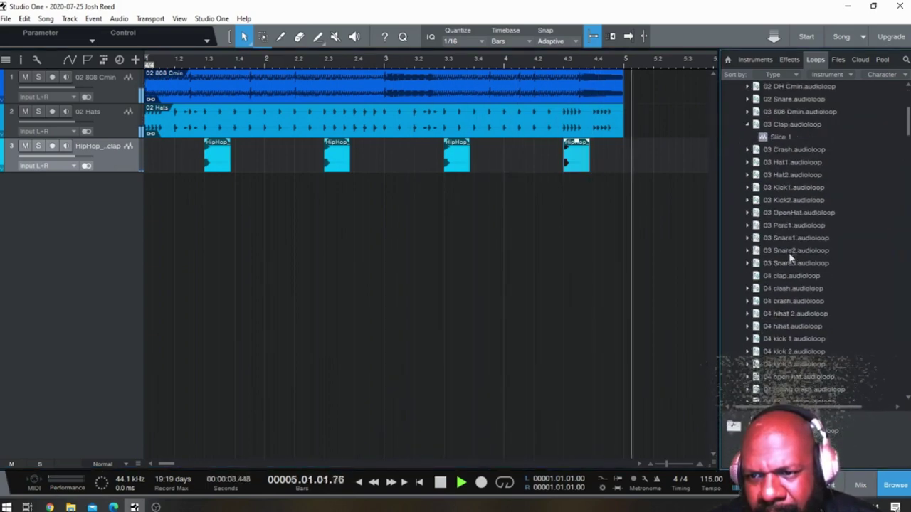
pyautogui.click(789, 253)
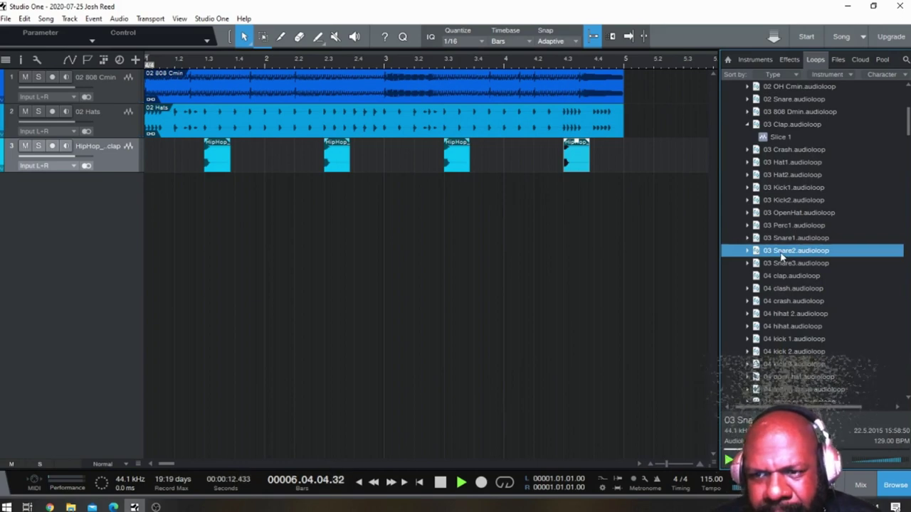
# Step: Add 03 Snare2.audioloop as a new track starting at bar 1 and play the song with it
pyautogui.moveTo(801, 256); pyautogui.dragTo(159, 195)
pyautogui.press('space')
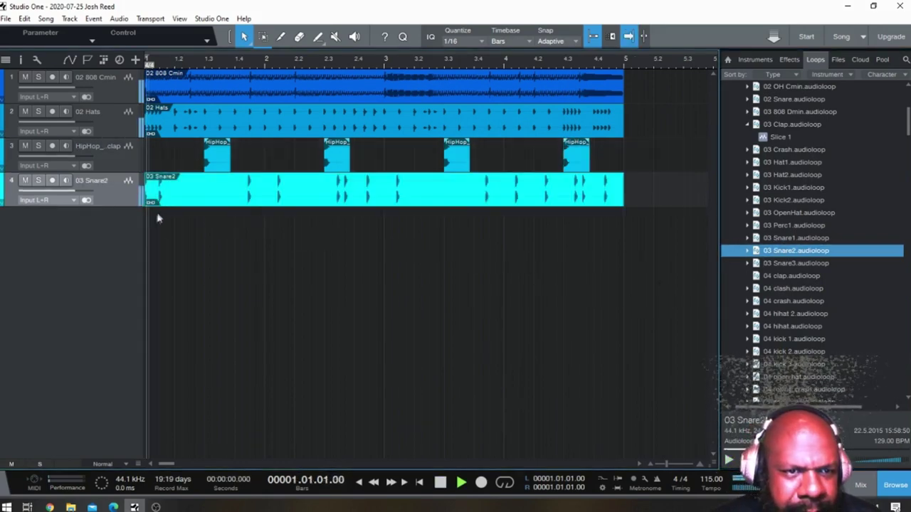
pyautogui.press('space')
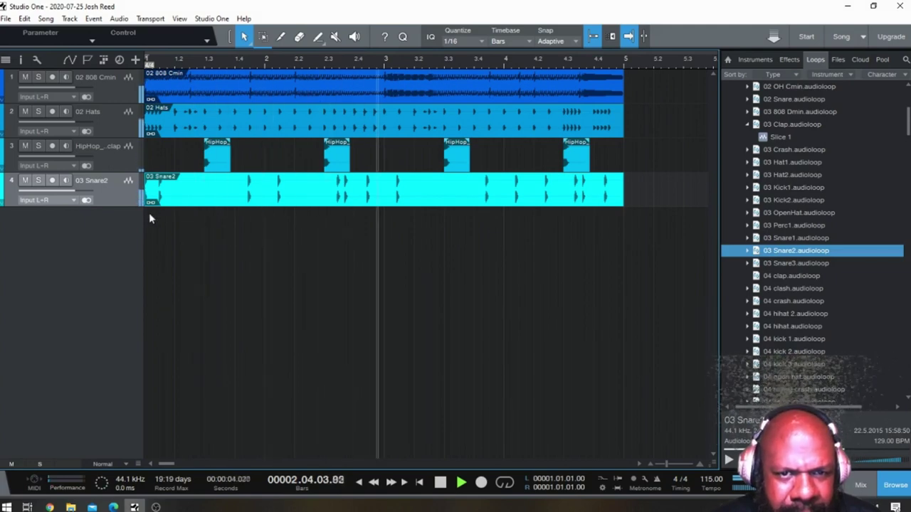
# Step: Stop playback and remove the 03 Snare2 track from the song
pyautogui.rightClick(121, 203)
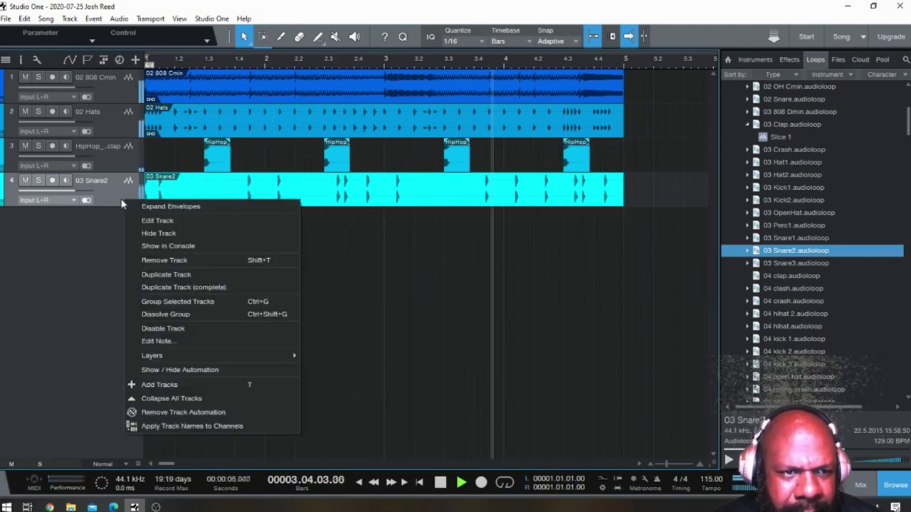
pyautogui.click(176, 413)
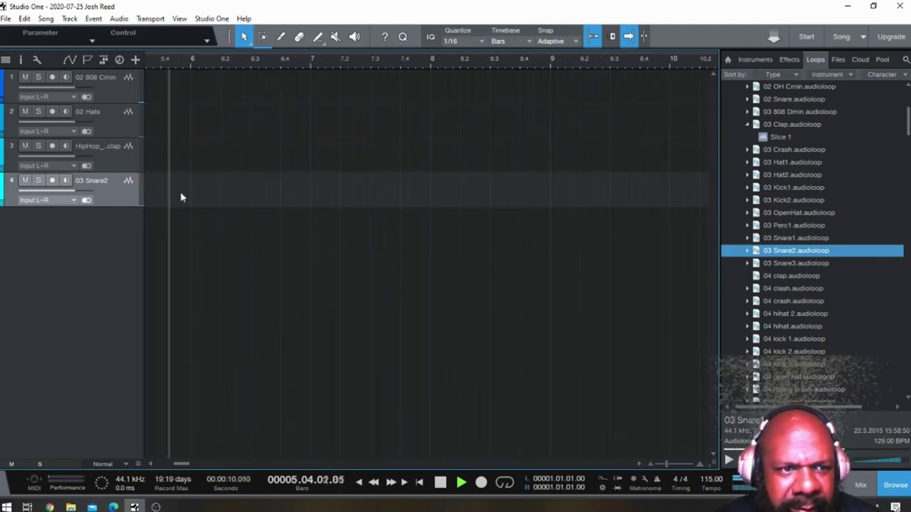
pyautogui.press('space')
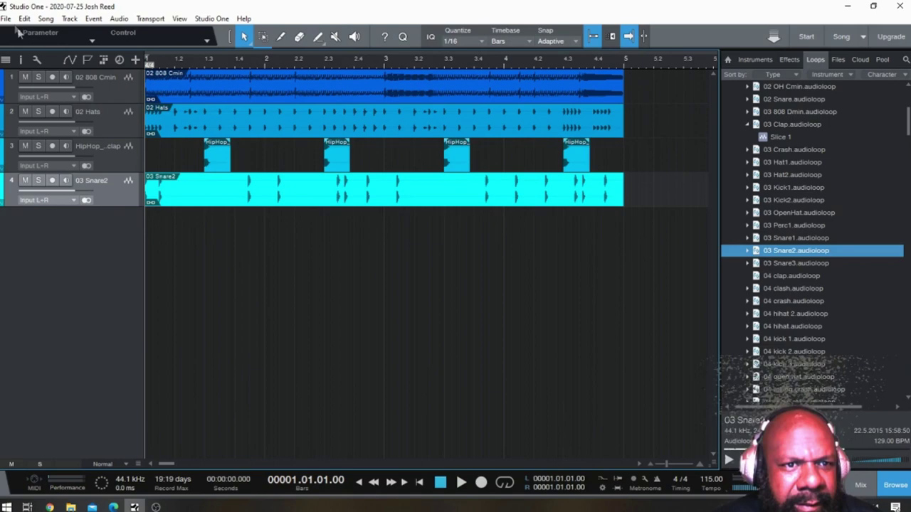
pyautogui.rightClick(198, 191)
pyautogui.rightClick(121, 199)
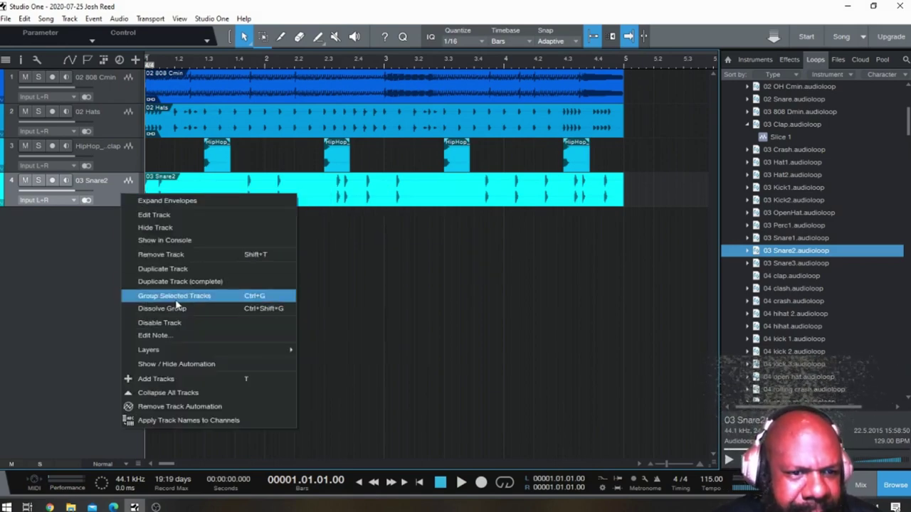
pyautogui.click(187, 255)
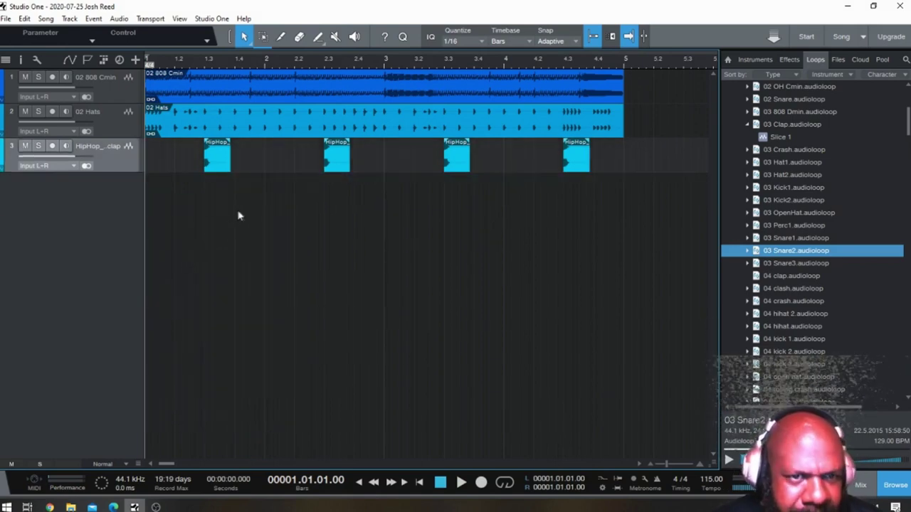
# Step: Play the song, then stop it and audition 04 kick 2, 04 kick 1 and 04 kick 3 among the drum loops
pyautogui.press('space')
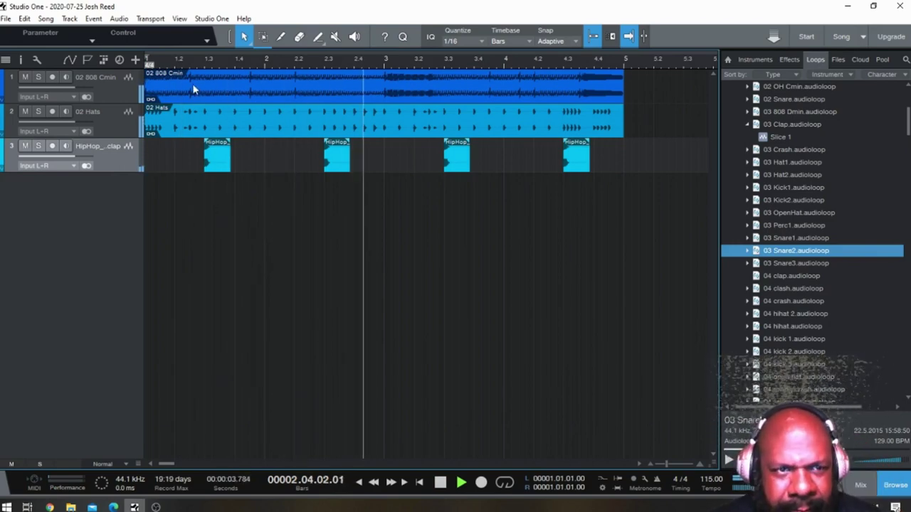
pyautogui.scroll(4, 827, 175)
pyautogui.scroll(1, 822, 175)
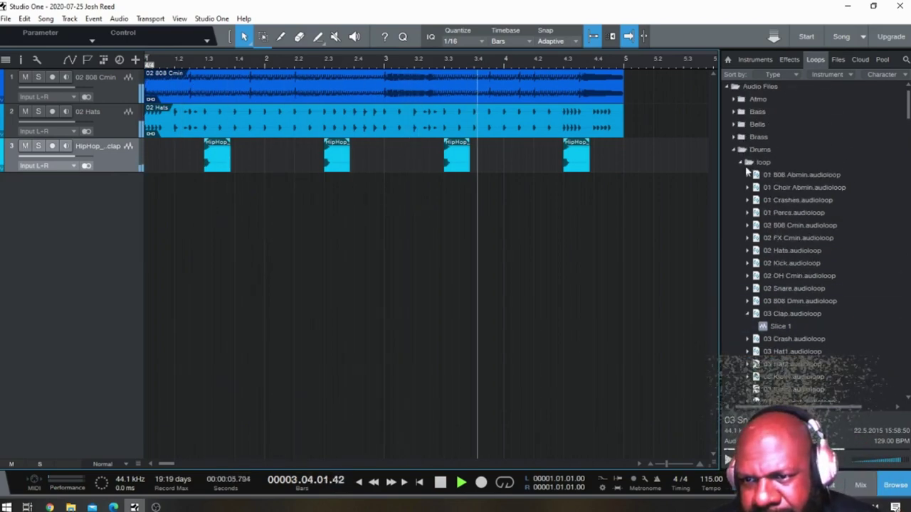
pyautogui.scroll(-10, 775, 214)
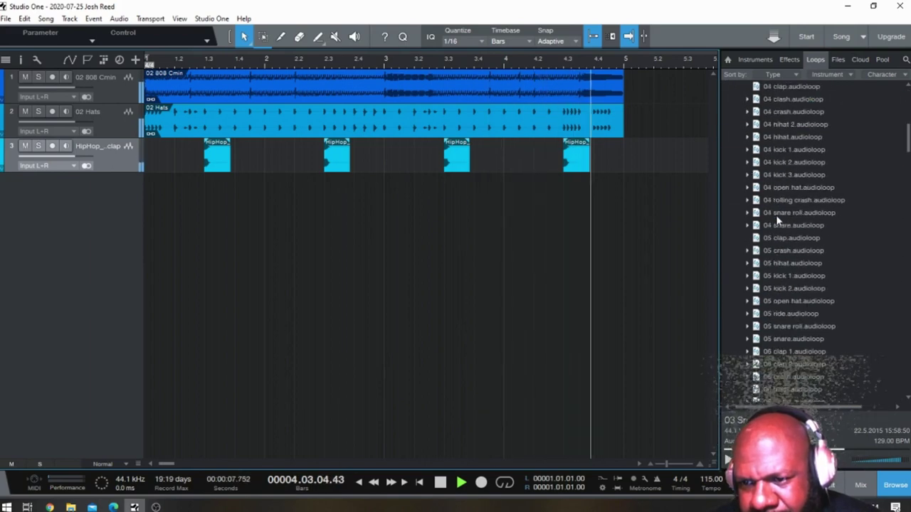
pyautogui.press('space')
pyautogui.click(795, 163)
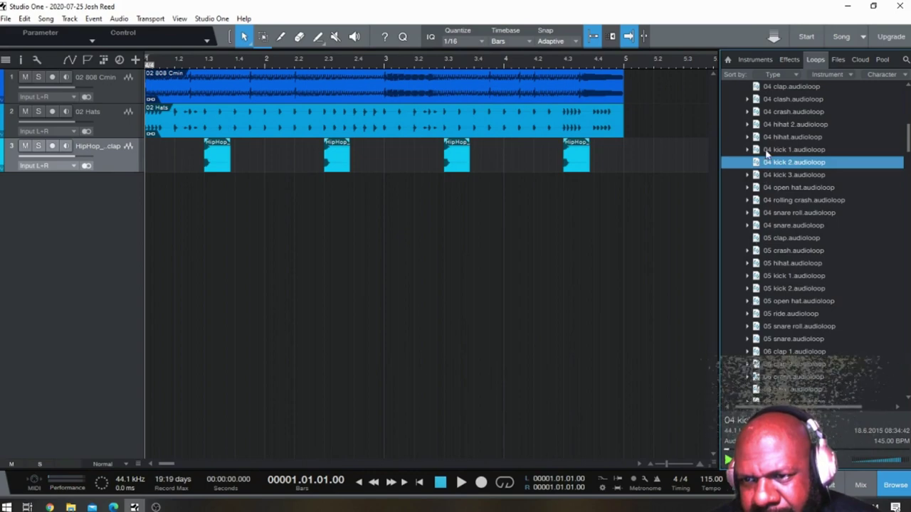
pyautogui.click(767, 150)
pyautogui.click(778, 175)
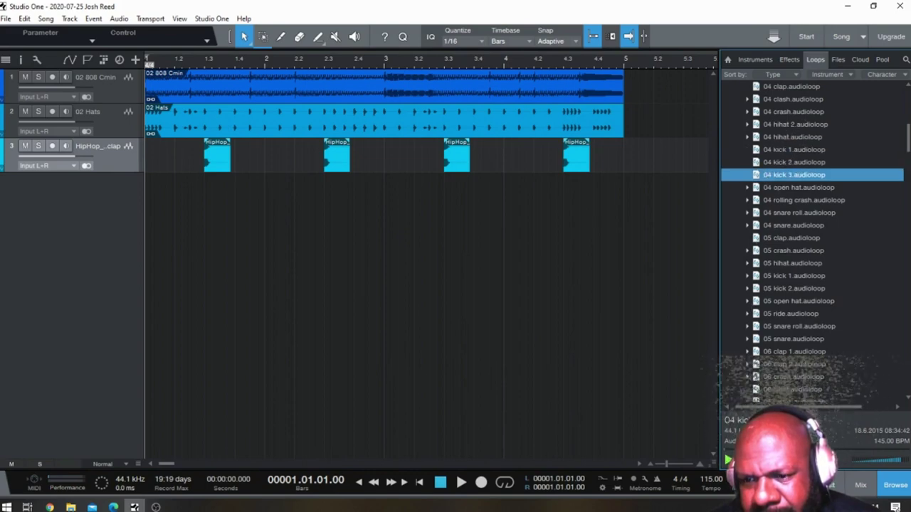
# Step: Add 04 kick 1.audioloop as a new track from bar 1, play the song, and widen the arrangement area
pyautogui.moveTo(761, 150); pyautogui.dragTo(155, 208)
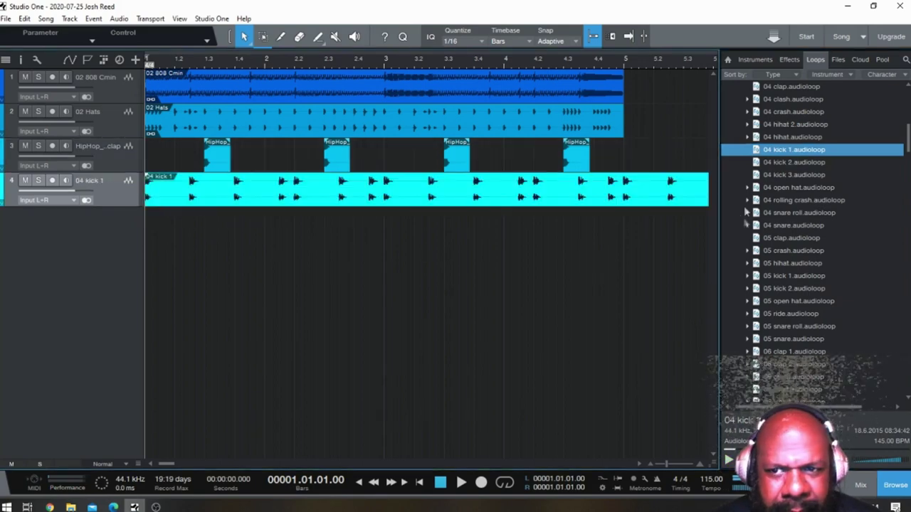
pyautogui.press('space')
pyautogui.moveTo(720, 263); pyautogui.dragTo(770, 247)
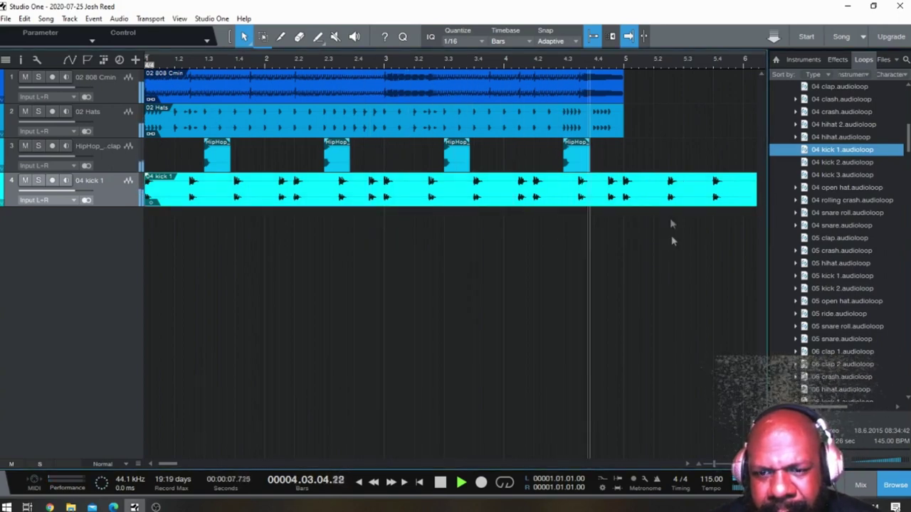
# Step: Split the 04 kick 1 event at bar 5, erase the part after it, and play the song
pyautogui.click(708, 465)
pyautogui.click(708, 464)
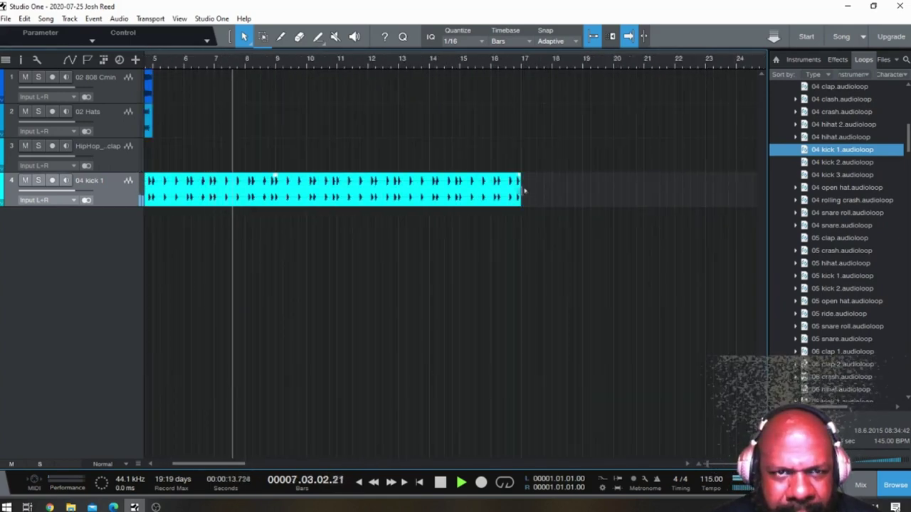
pyautogui.press('space')
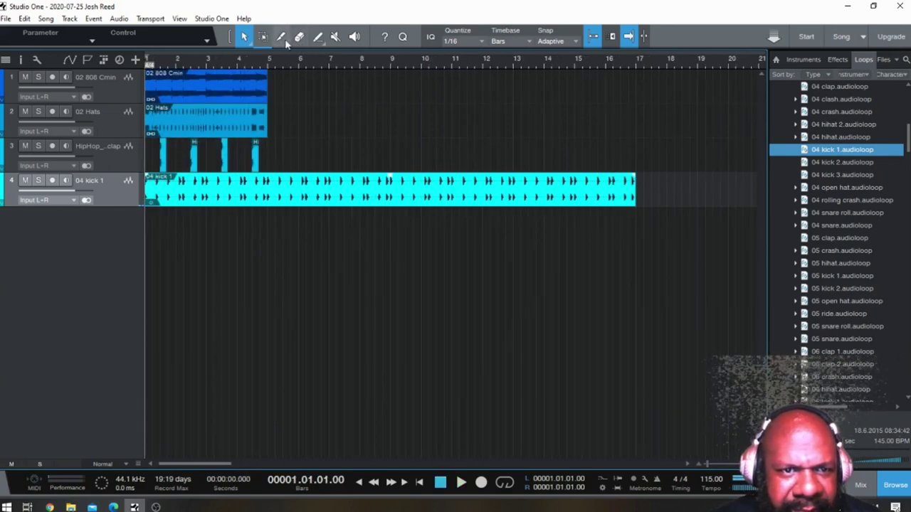
pyautogui.click(283, 39)
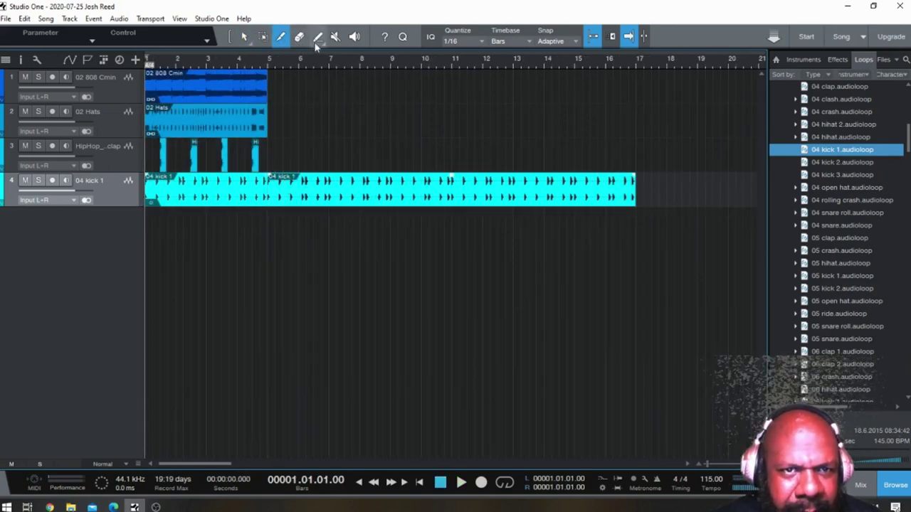
pyautogui.press('4')
pyautogui.click(327, 185)
pyautogui.press('space')
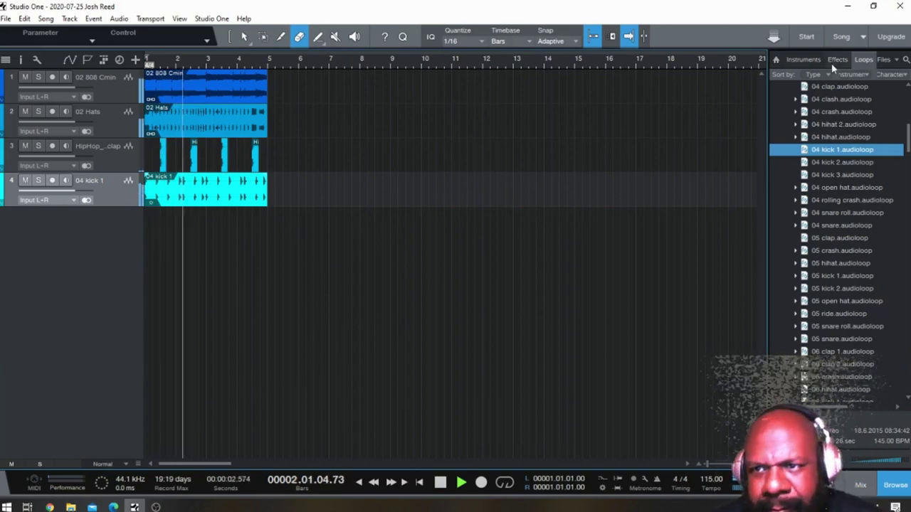
# Step: Show the instrument library and expand the Keyboards folder within Presence's Artist Instruments
pyautogui.click(808, 60)
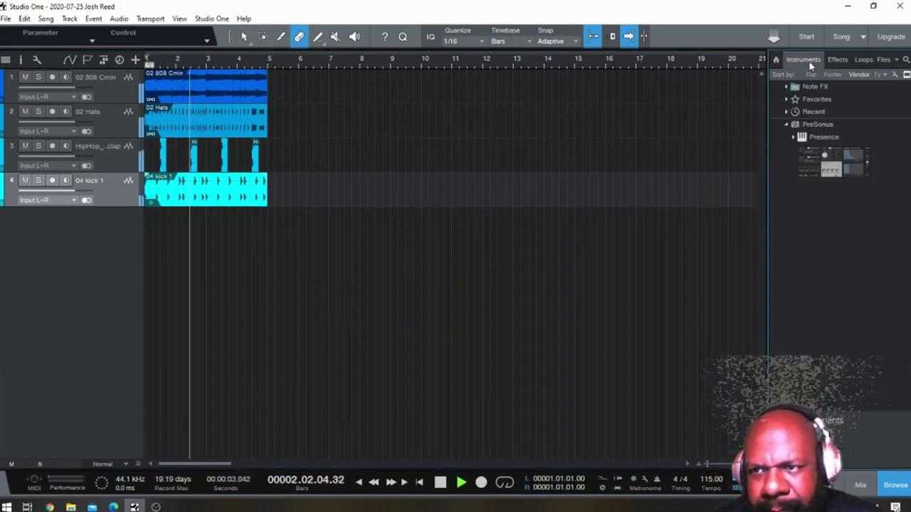
pyautogui.doubleClick(824, 136)
pyautogui.doubleClick(834, 187)
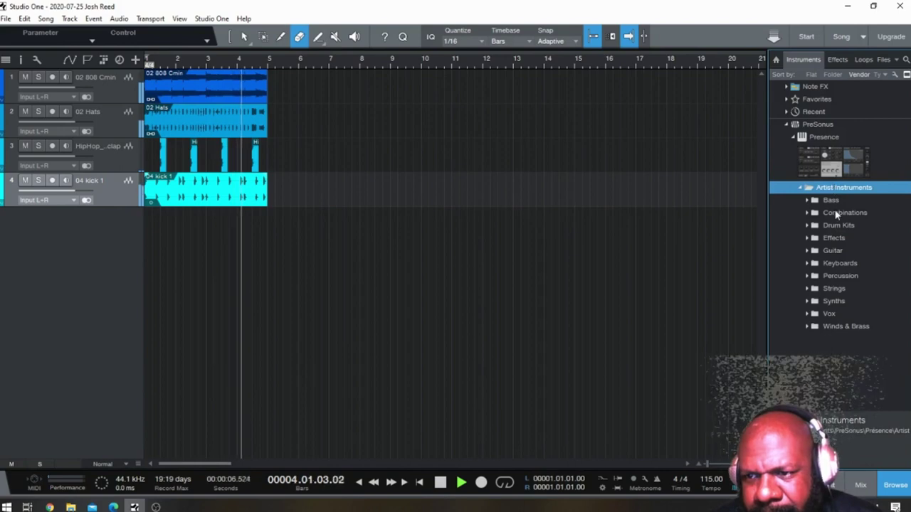
pyautogui.doubleClick(829, 264)
pyautogui.scroll(-3, 854, 313)
pyautogui.scroll(-11, 865, 330)
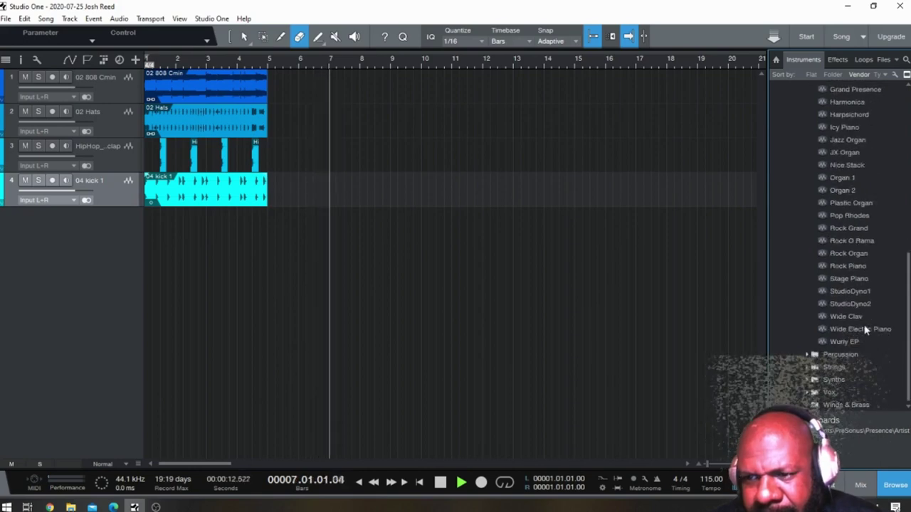
# Step: Add the Wurly EP keyboard preset as a new instrument track below the 04 kick 1 track
pyautogui.click(871, 330)
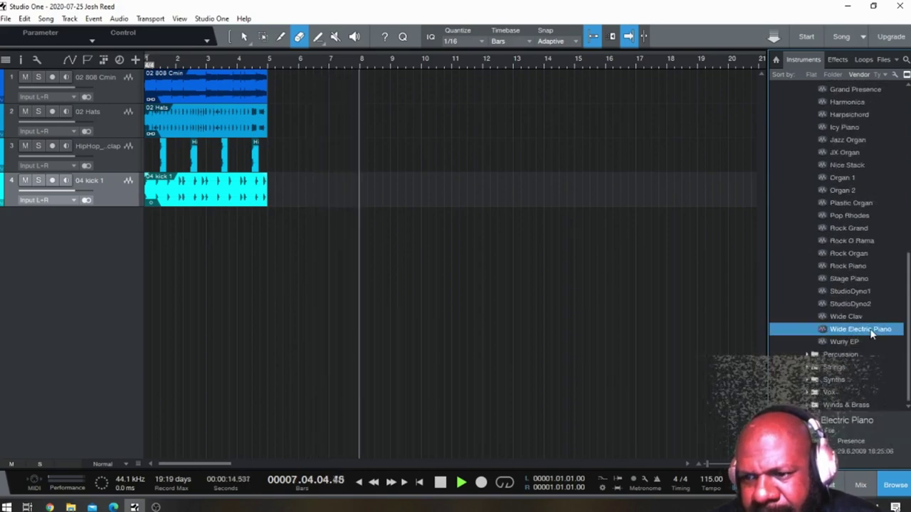
pyautogui.click(861, 342)
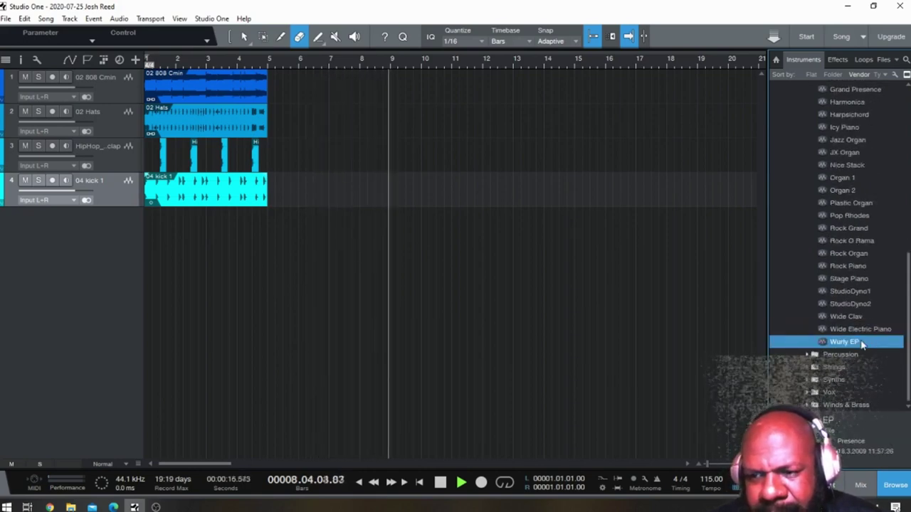
pyautogui.rightClick(861, 344)
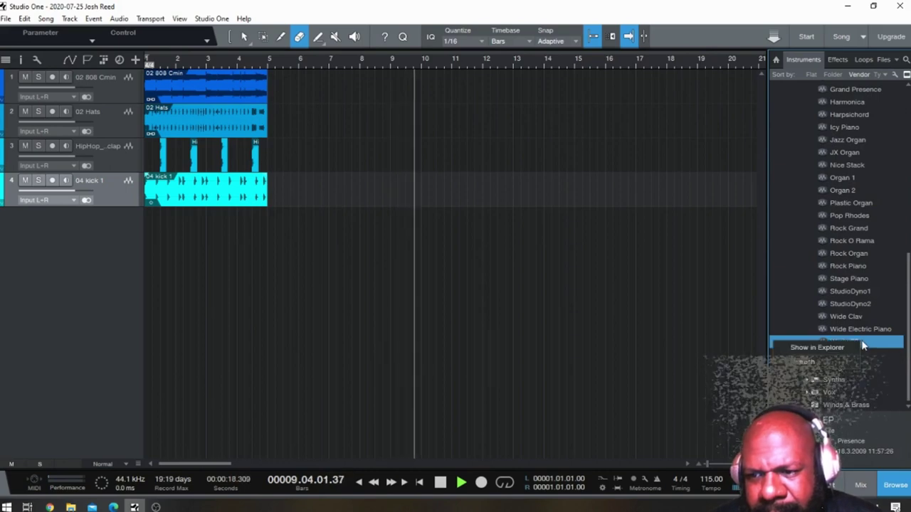
pyautogui.click(861, 344)
pyautogui.moveTo(862, 342); pyautogui.dragTo(150, 218)
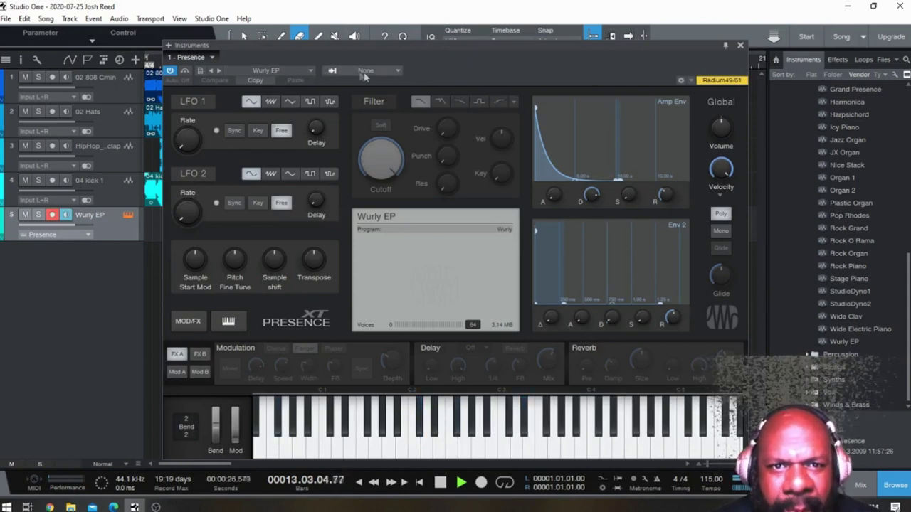
# Step: Browse the Presence keyboard presets, keep Wurly EP, and close the instrument window
pyautogui.click(310, 70)
pyautogui.scroll(-1, 285, 149)
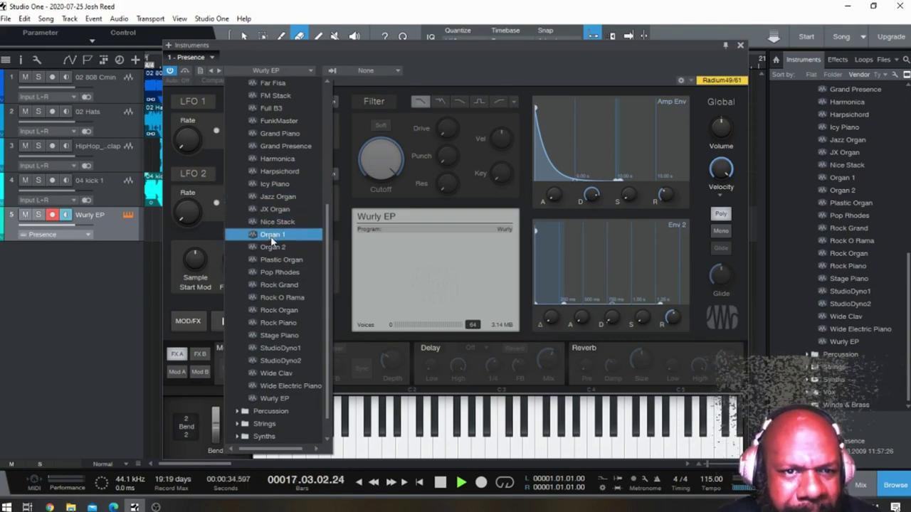
pyautogui.click(510, 71)
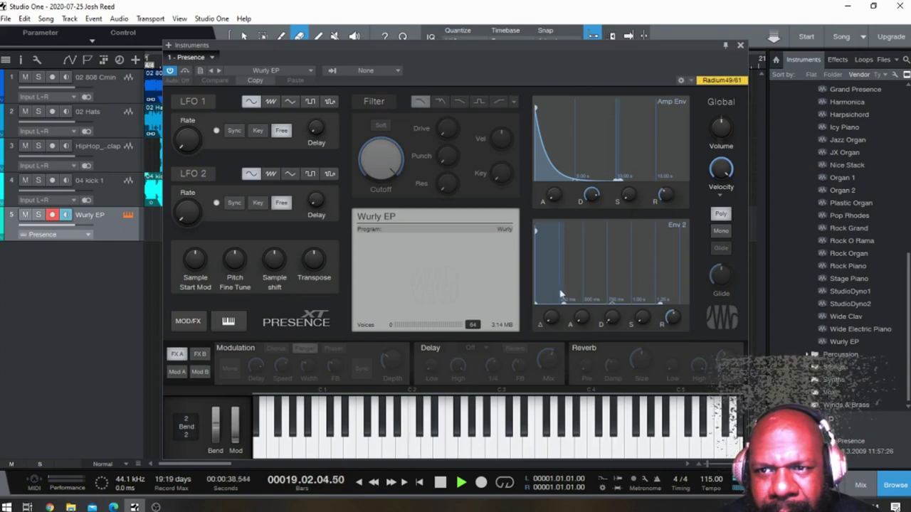
pyautogui.click(741, 45)
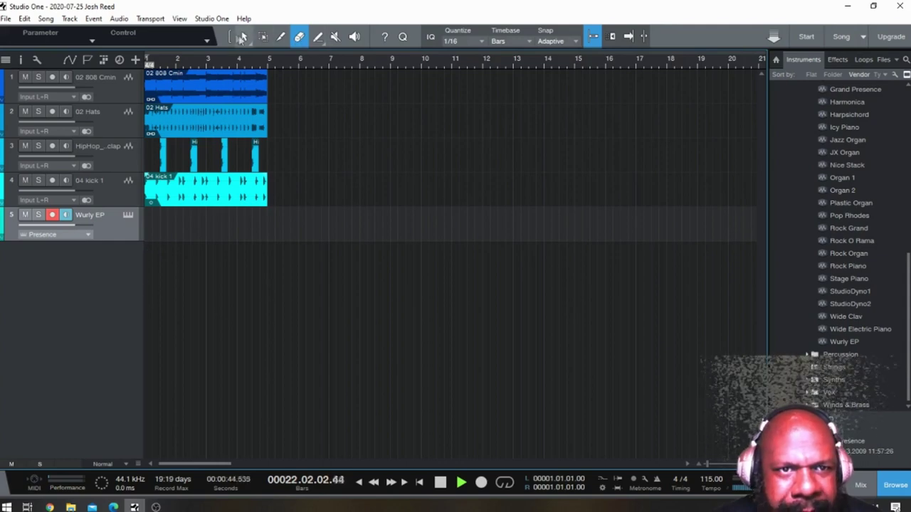
# Step: Create an empty one-bar event at bar 1 on the Wurly EP track and open it in the note editor
pyautogui.press('space')
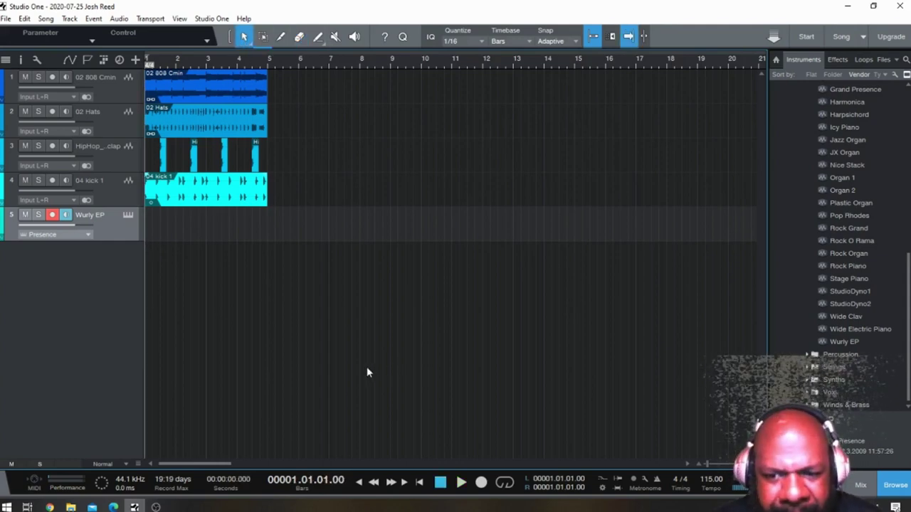
pyautogui.press('space')
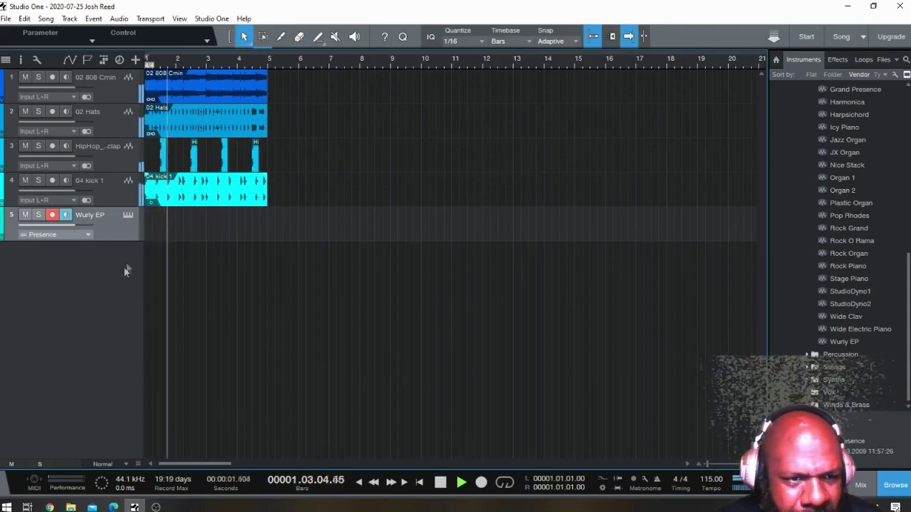
pyautogui.press('space')
pyautogui.doubleClick(153, 226)
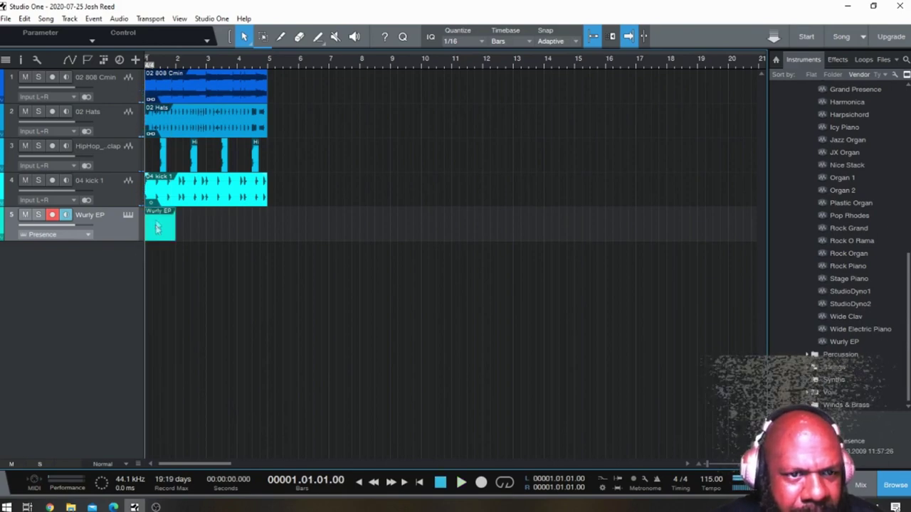
pyautogui.doubleClick(157, 224)
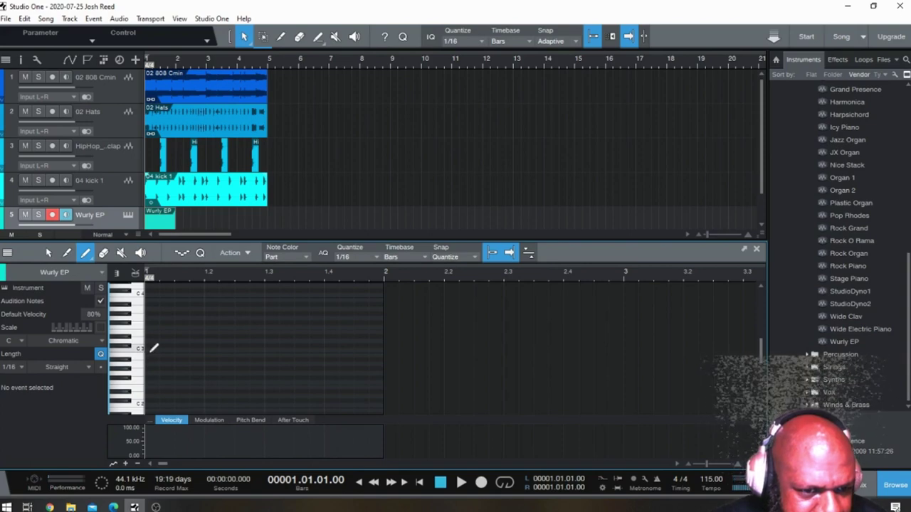
# Step: Add a 1/16 C3 note on beat 1 of the Wurly EP event, mute the 02 808 Cmin track, and play the song
pyautogui.click(150, 347)
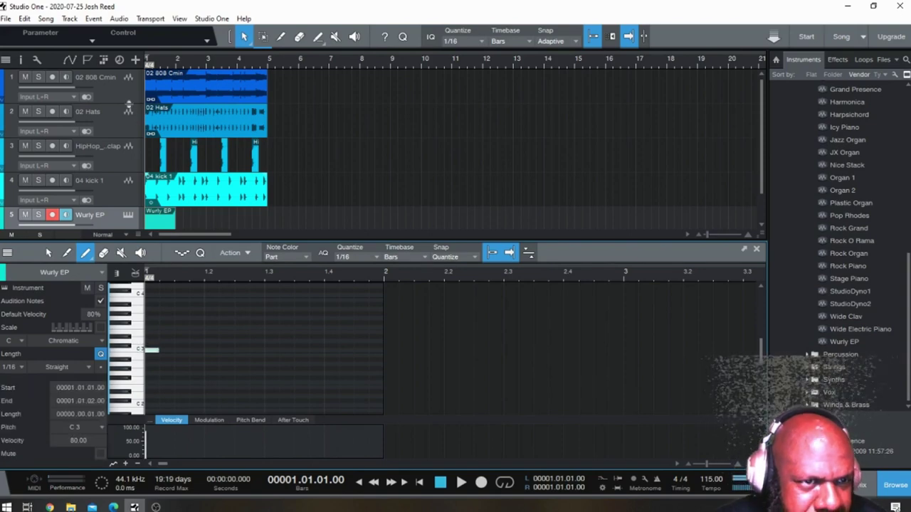
pyautogui.click(25, 77)
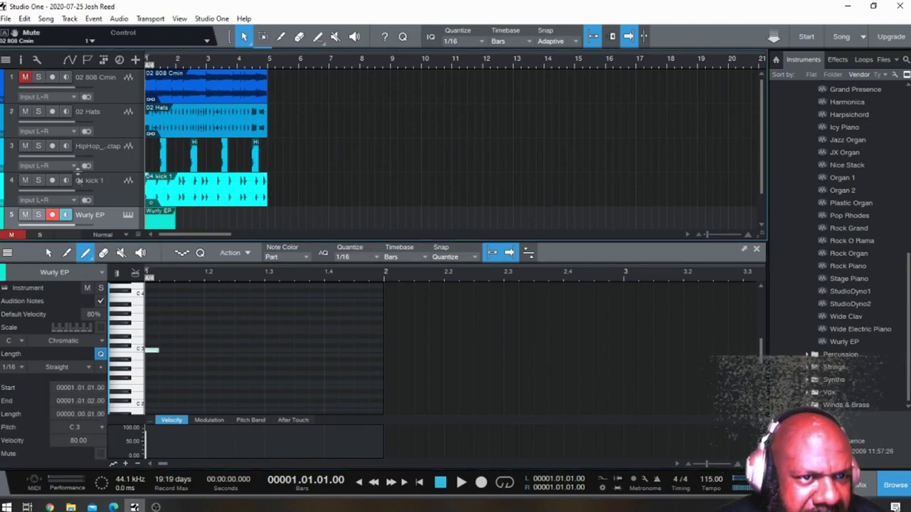
pyautogui.press('space')
pyautogui.press('space')
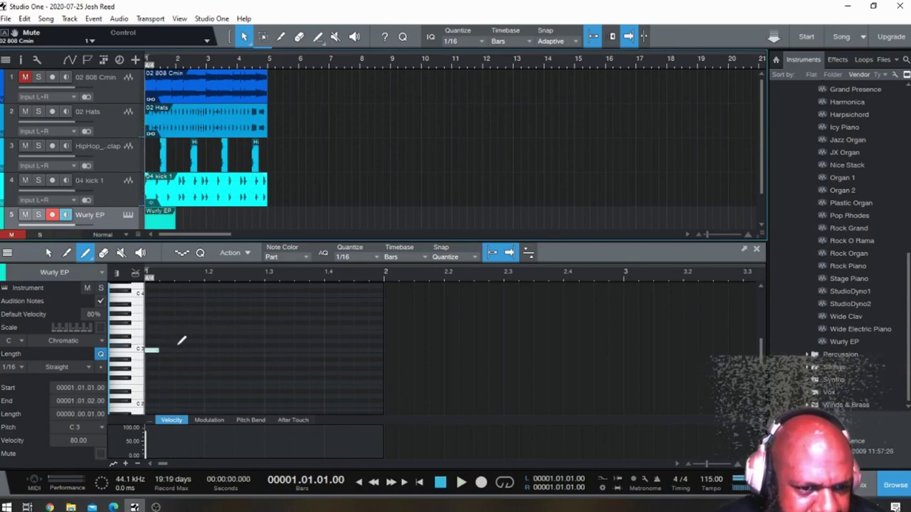
pyautogui.press('space')
pyautogui.press('space')
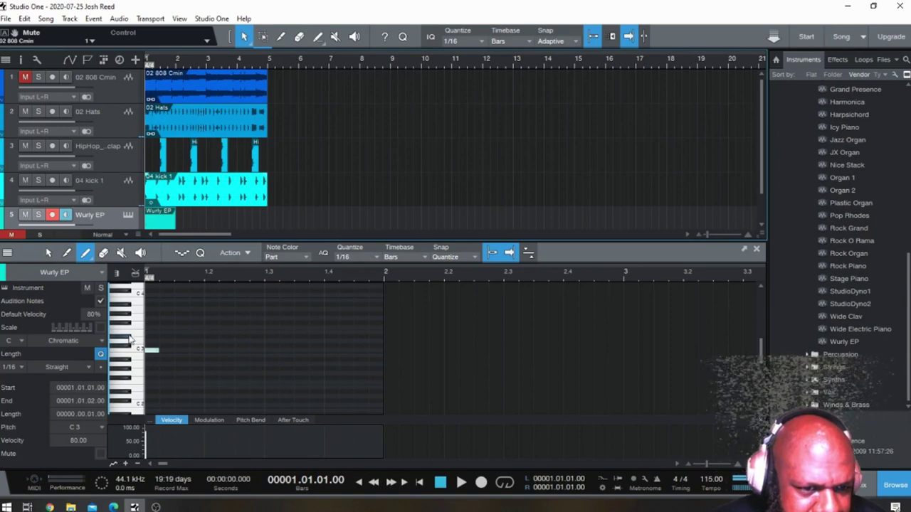
# Step: Add 1/16 notes F3, G3 and B3 on beats 2, 3 and 4 of bar 1, playing the song between additions
pyautogui.click(208, 327)
pyautogui.press('space')
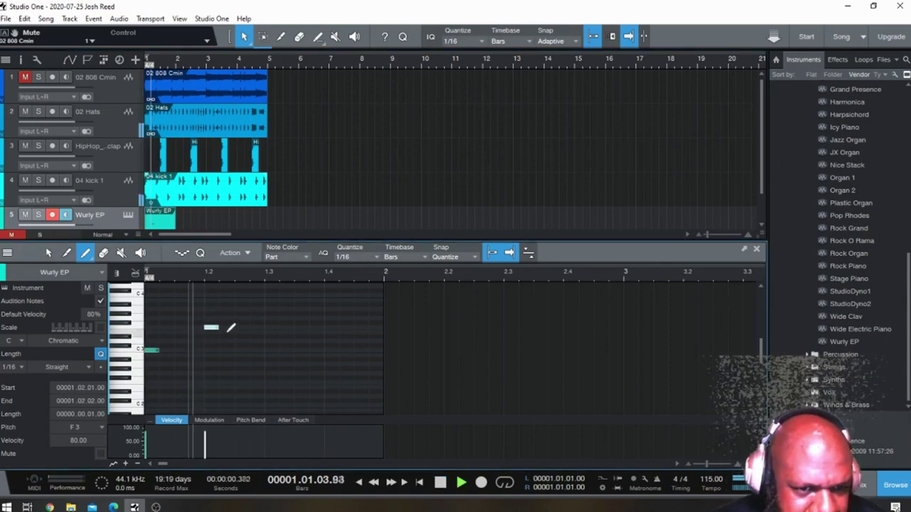
pyautogui.press('space')
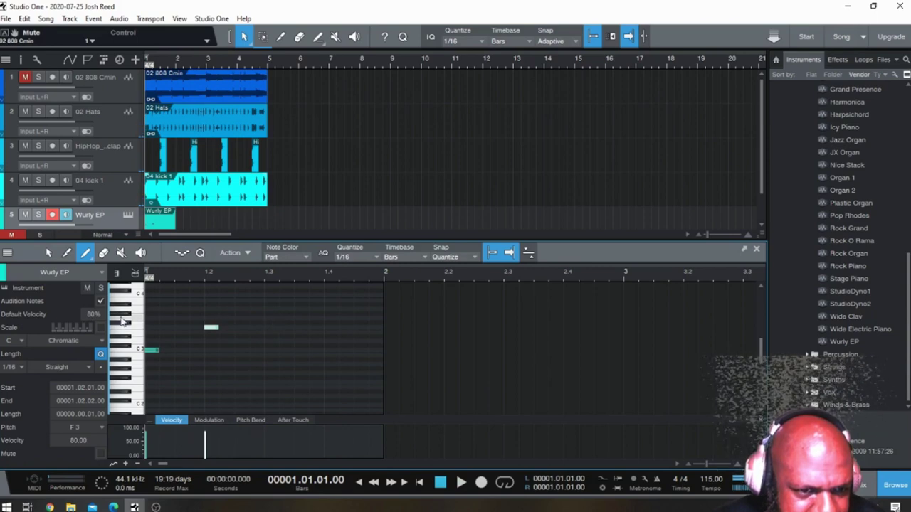
pyautogui.click(271, 317)
pyautogui.press('space')
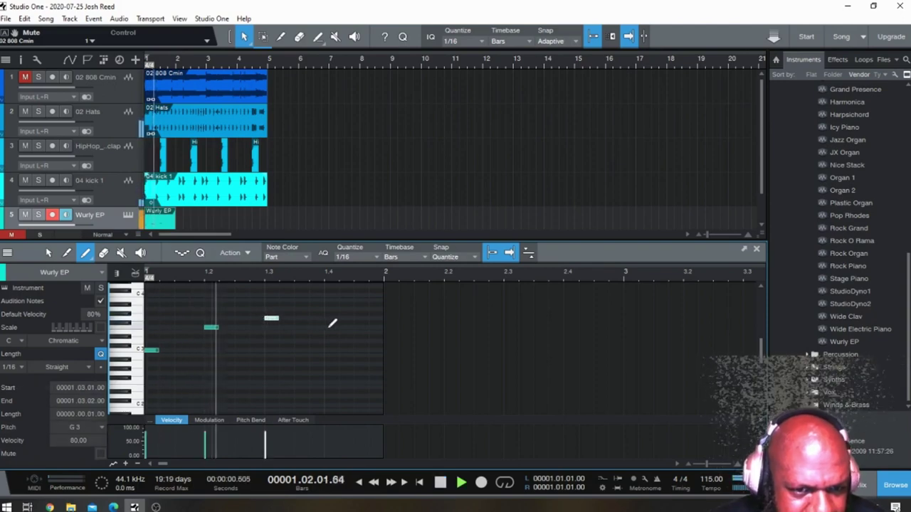
pyautogui.press('space')
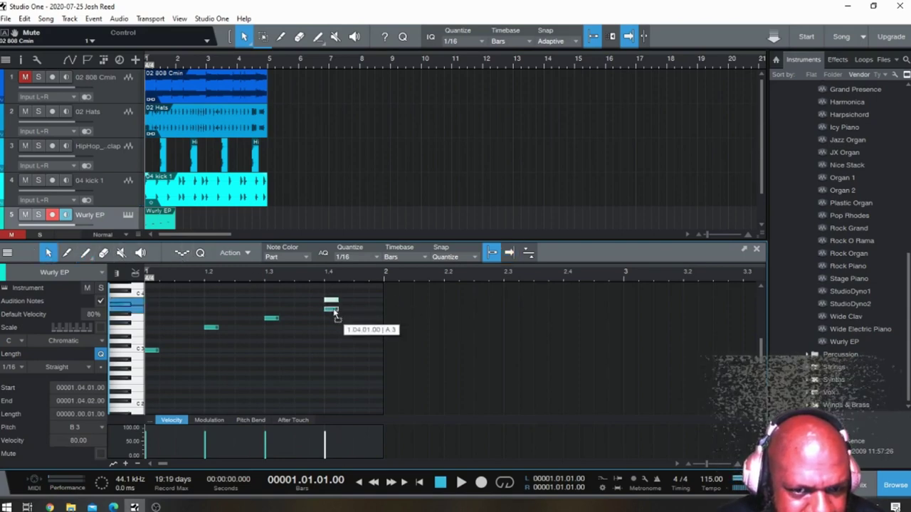
# Step: Lower the beat 4 note of bar 1 to G#3, playing the song after each semitone change
pyautogui.moveTo(335, 302); pyautogui.dragTo(335, 308)
pyautogui.press('space')
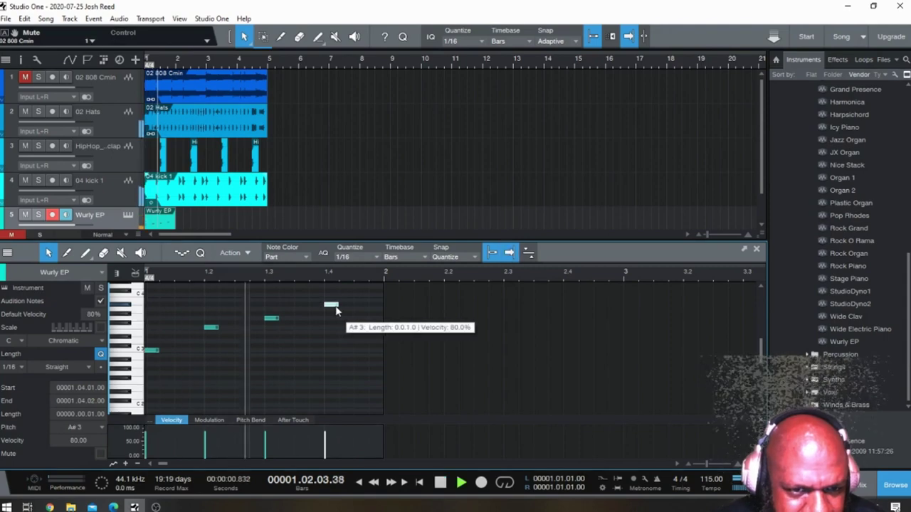
pyautogui.press('space')
pyautogui.moveTo(334, 307); pyautogui.dragTo(331, 311)
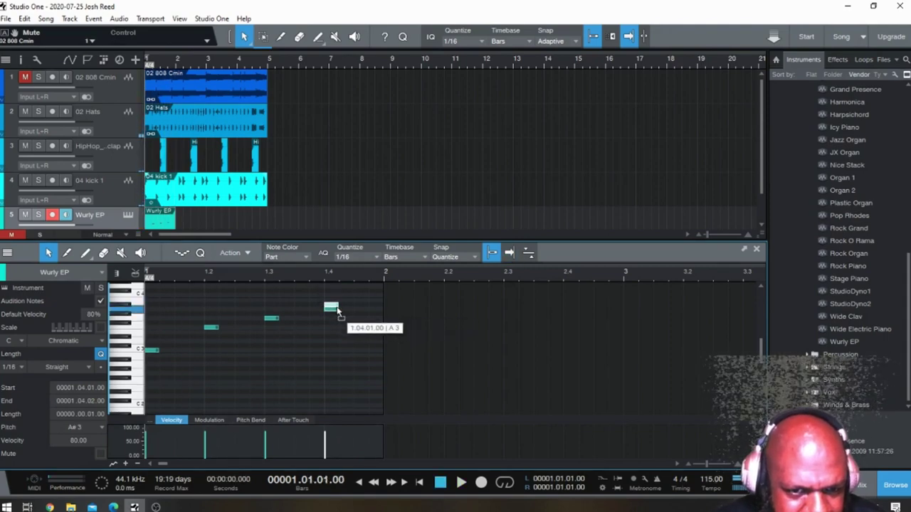
pyautogui.press('space')
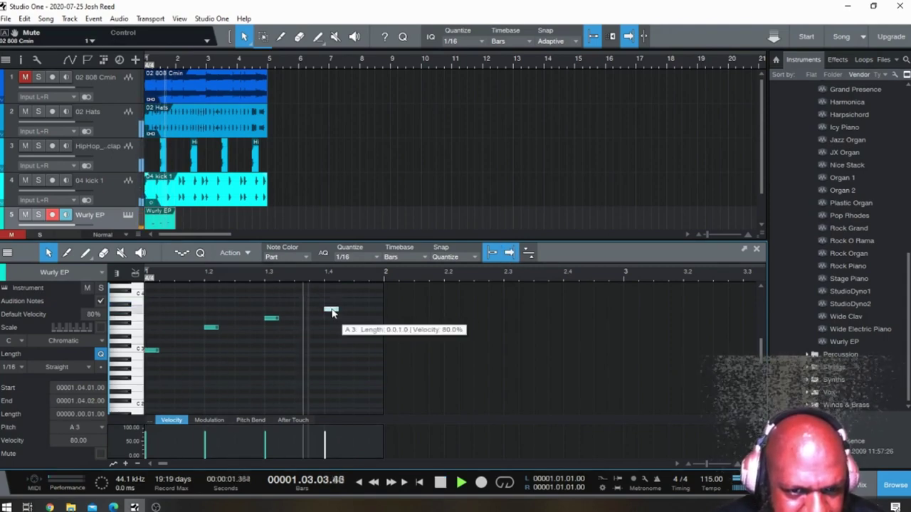
pyautogui.press('space')
pyautogui.moveTo(332, 312); pyautogui.dragTo(332, 318)
pyautogui.press('space')
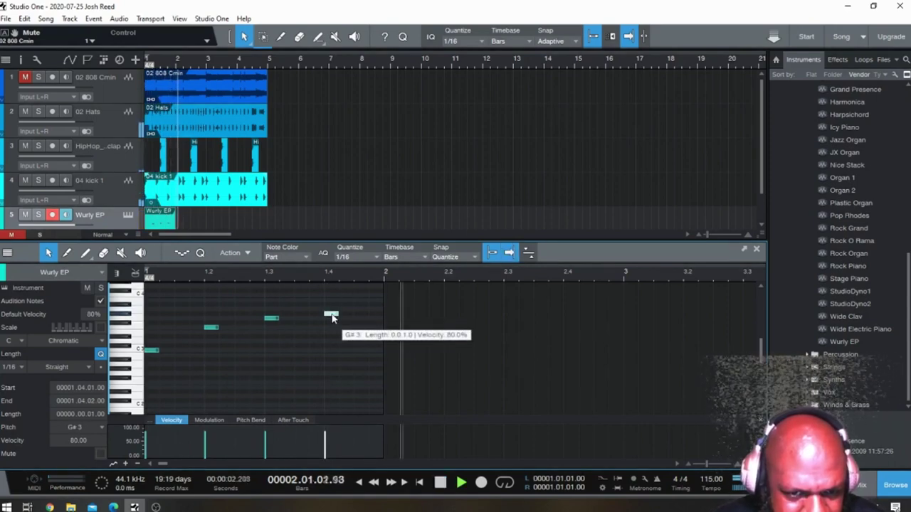
pyautogui.press('space')
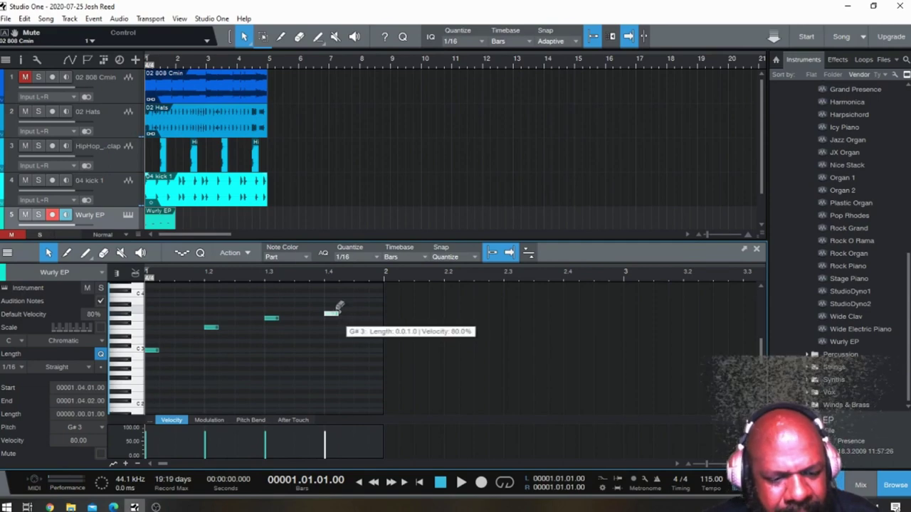
# Step: Duplicate the Wurly EP event twice to fill bars 2 and 3, playing the song after each copy
pyautogui.click(163, 223)
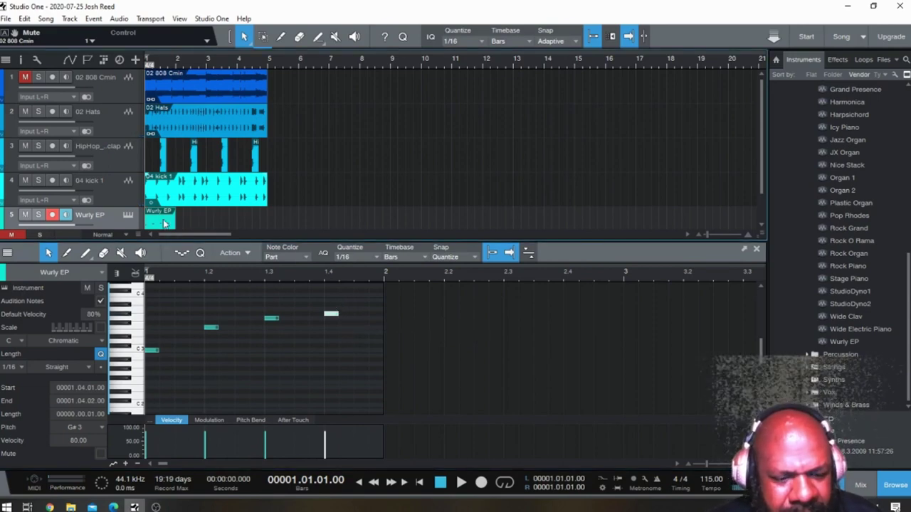
pyautogui.press('d')
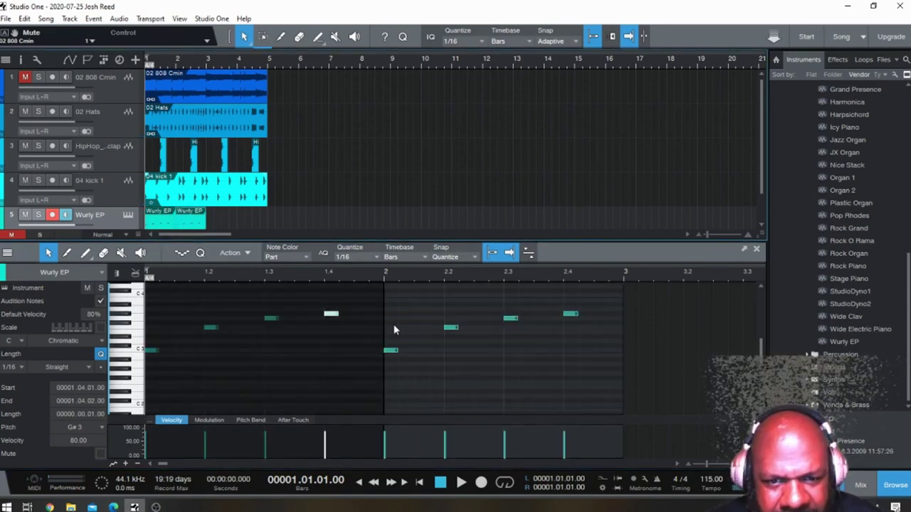
pyautogui.press('space')
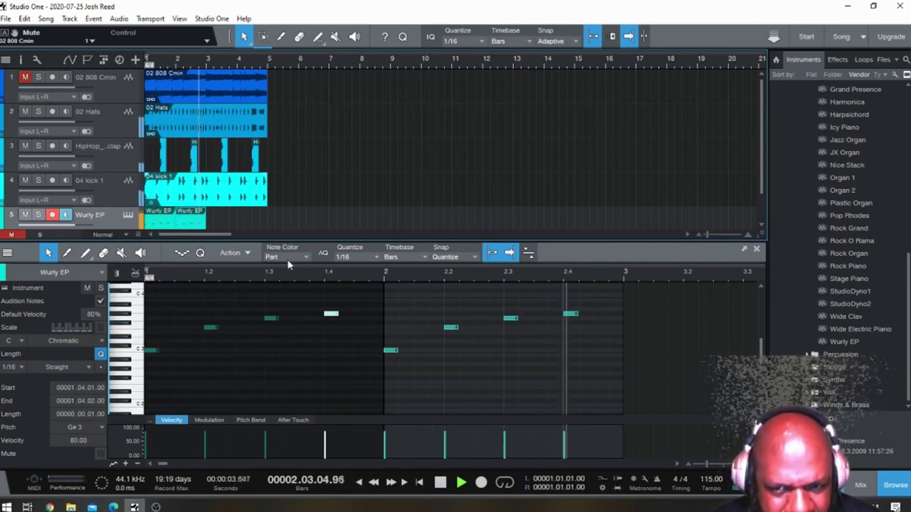
pyautogui.press('space')
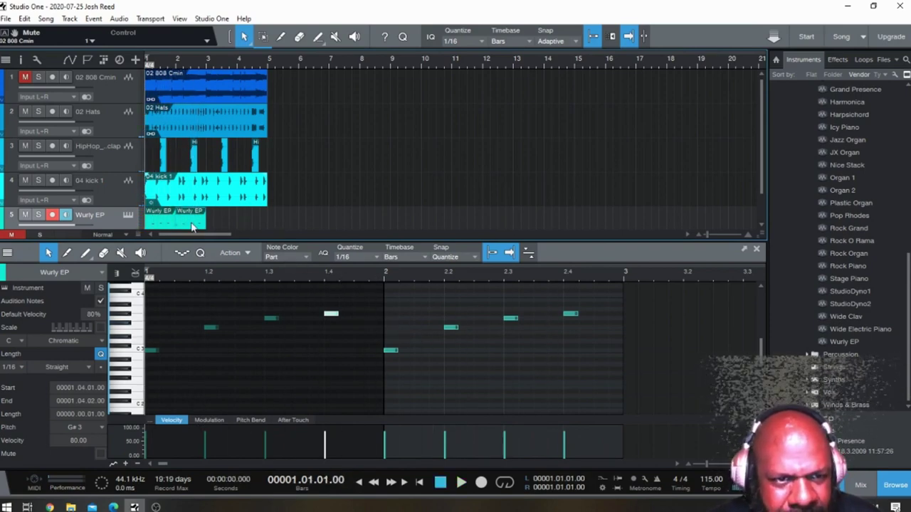
pyautogui.press('d')
pyautogui.press('space')
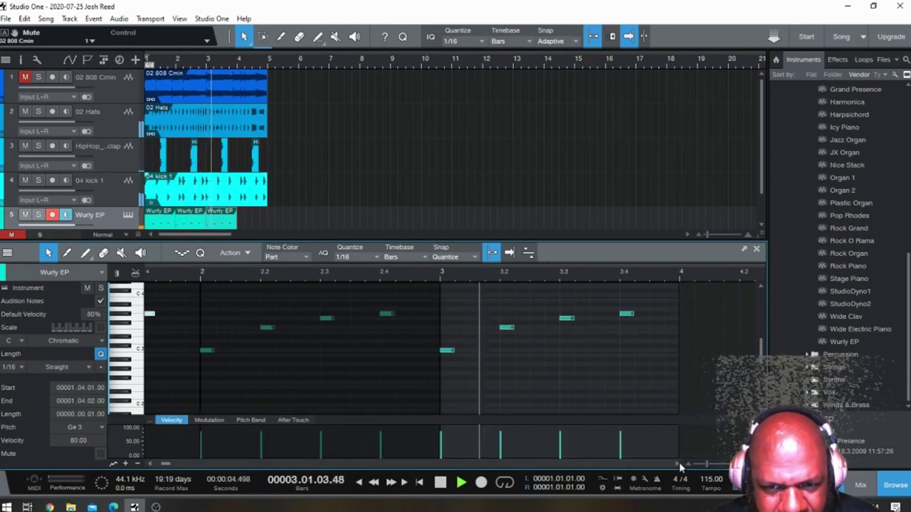
pyautogui.press('space')
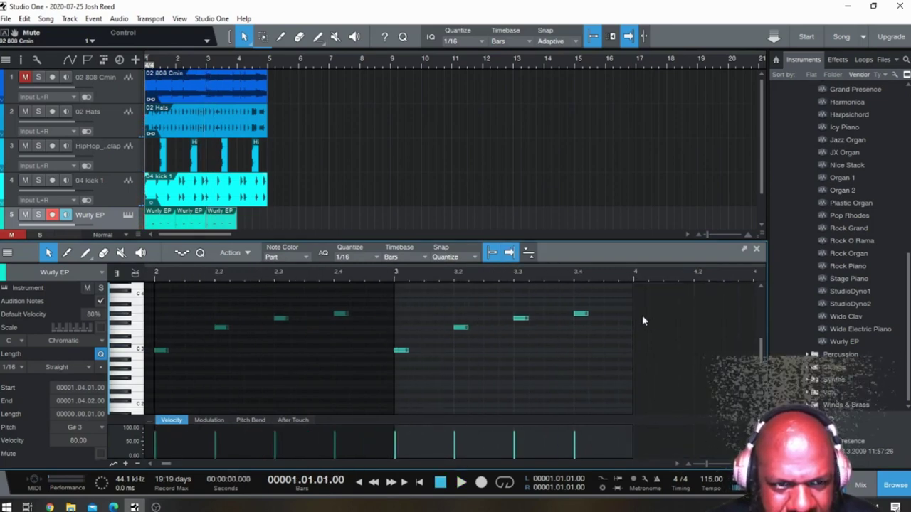
pyautogui.moveTo(644, 311); pyautogui.dragTo(402, 375)
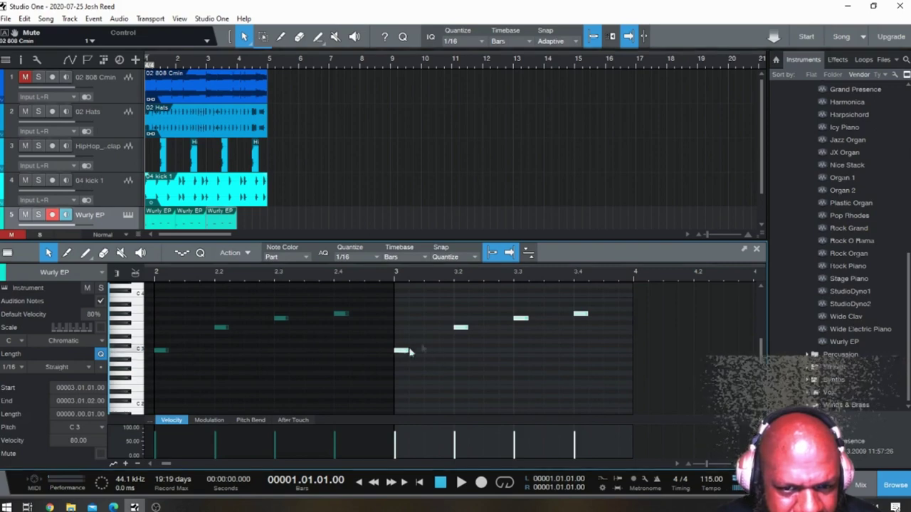
pyautogui.moveTo(617, 308); pyautogui.dragTo(412, 383)
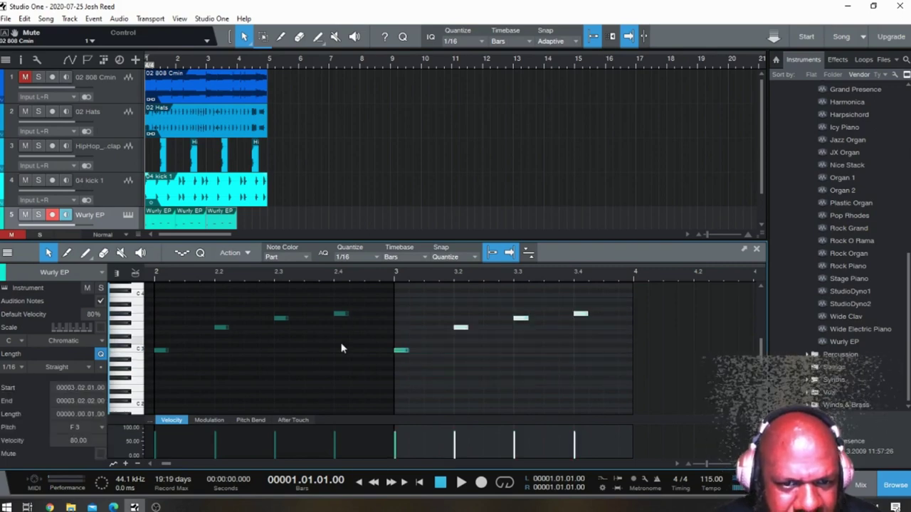
pyautogui.click(402, 311)
pyautogui.press('space')
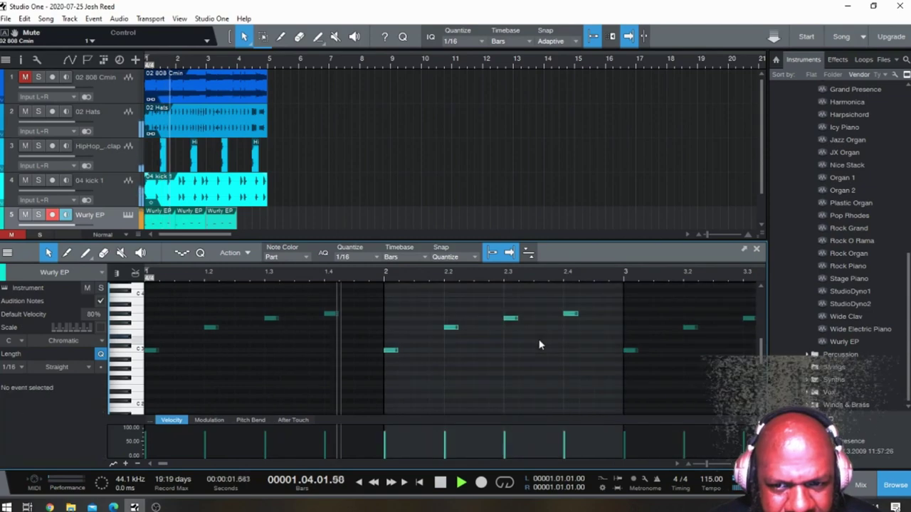
pyautogui.press('space')
pyautogui.rightClick(223, 226)
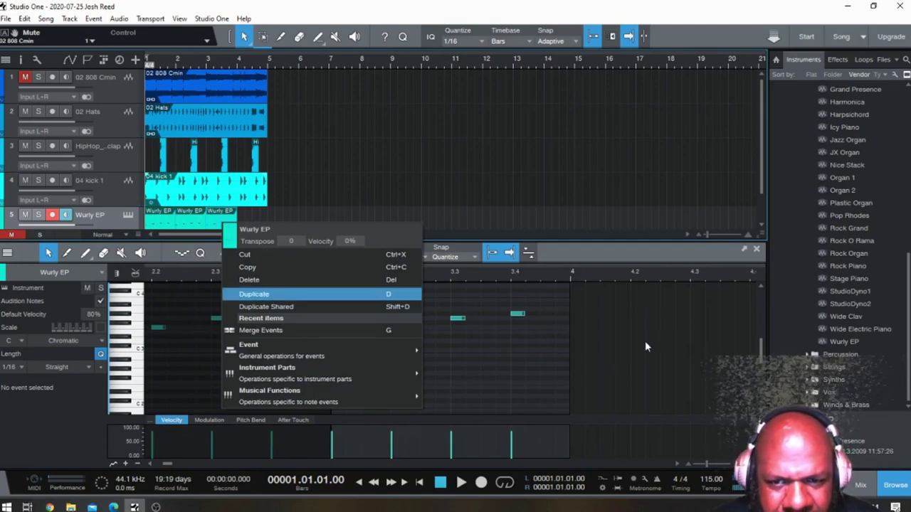
pyautogui.click(562, 340)
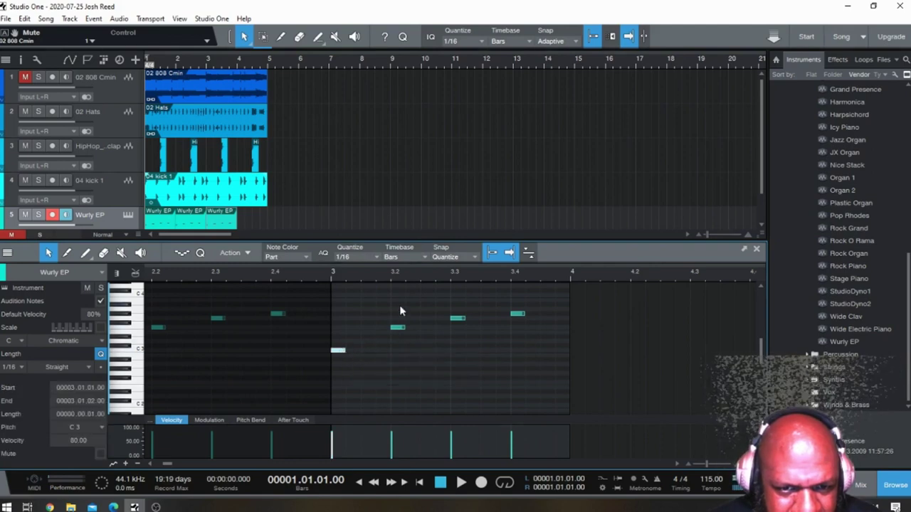
# Step: Raise the bar 3 notes on beats 2 and 3 to C4 and A#3, and duplicate that Wurly EP event into bar 4
pyautogui.moveTo(398, 328); pyautogui.dragTo(399, 298)
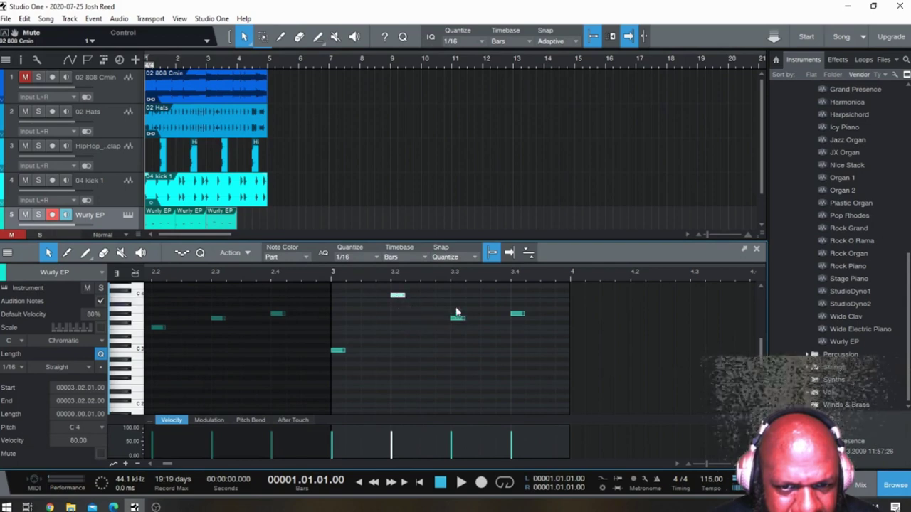
pyautogui.moveTo(457, 324); pyautogui.dragTo(458, 306)
pyautogui.press('space')
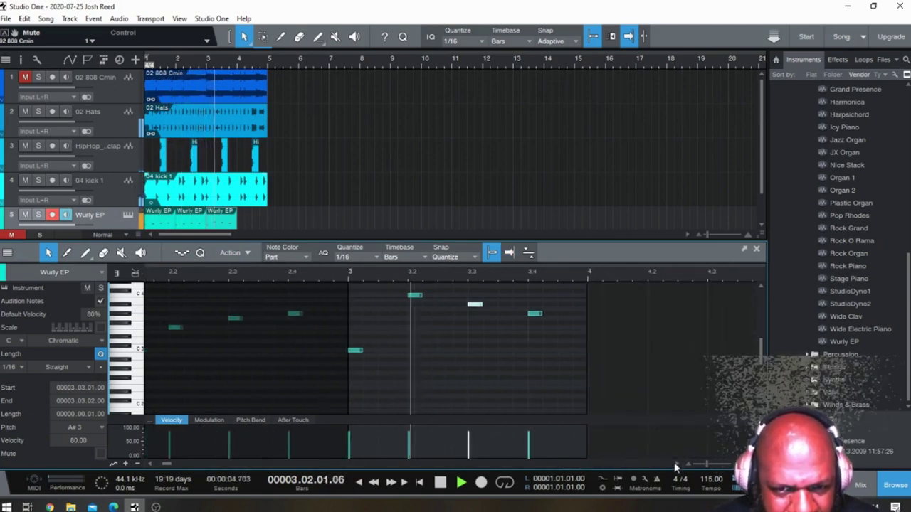
pyautogui.press('space')
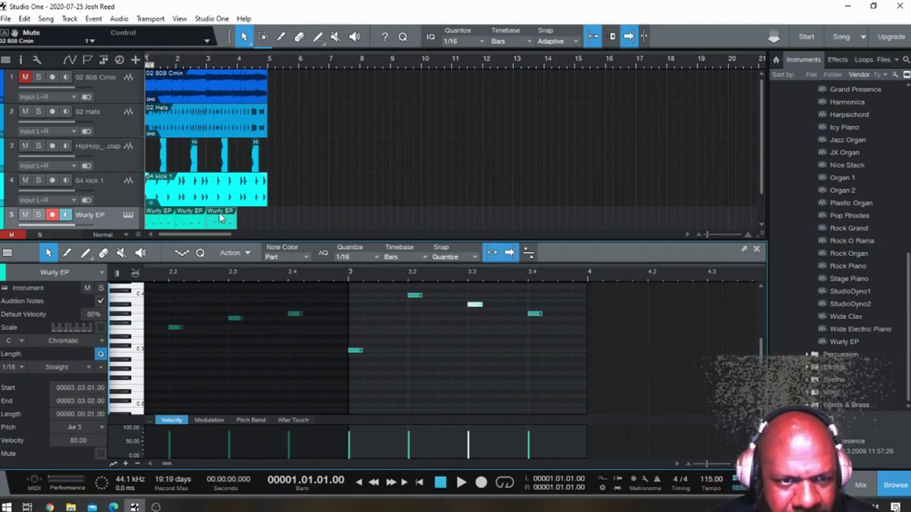
pyautogui.press('d')
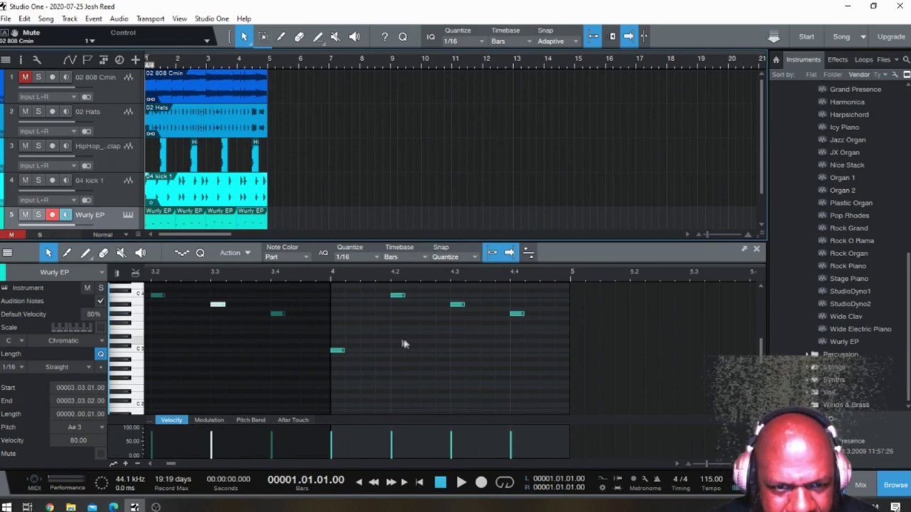
# Step: Move the bar 4 notes on beats 1 and 2 to G3 and F3, playing the song before and after the changes
pyautogui.press('space')
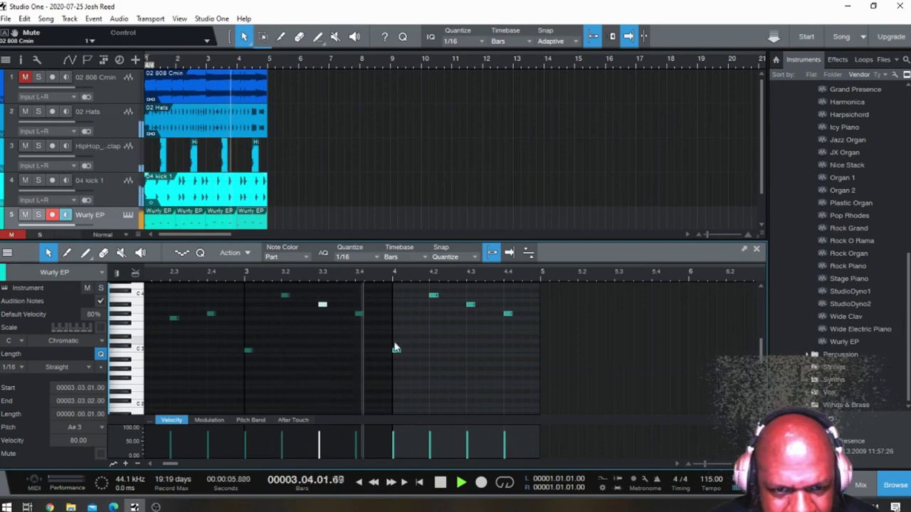
pyautogui.press('space')
pyautogui.moveTo(397, 353); pyautogui.dragTo(396, 321)
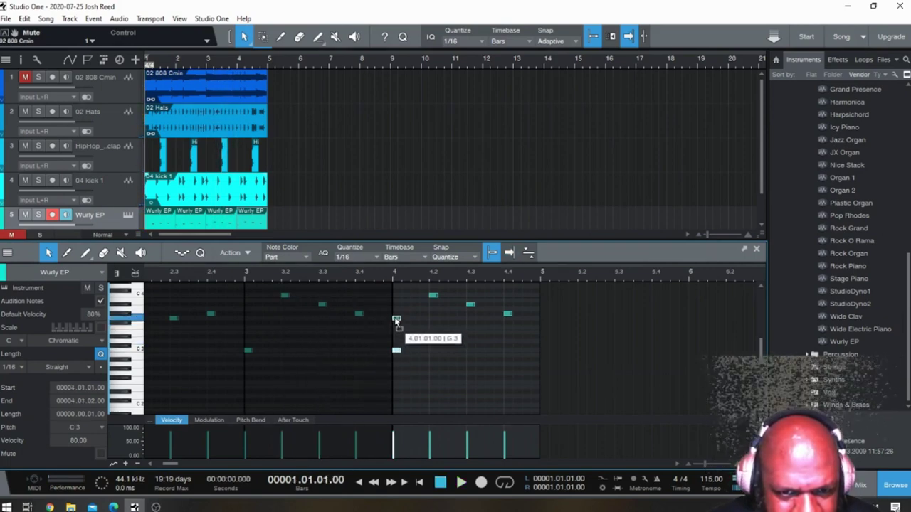
pyautogui.click(434, 295)
pyautogui.moveTo(435, 300); pyautogui.dragTo(436, 335)
pyautogui.press('space')
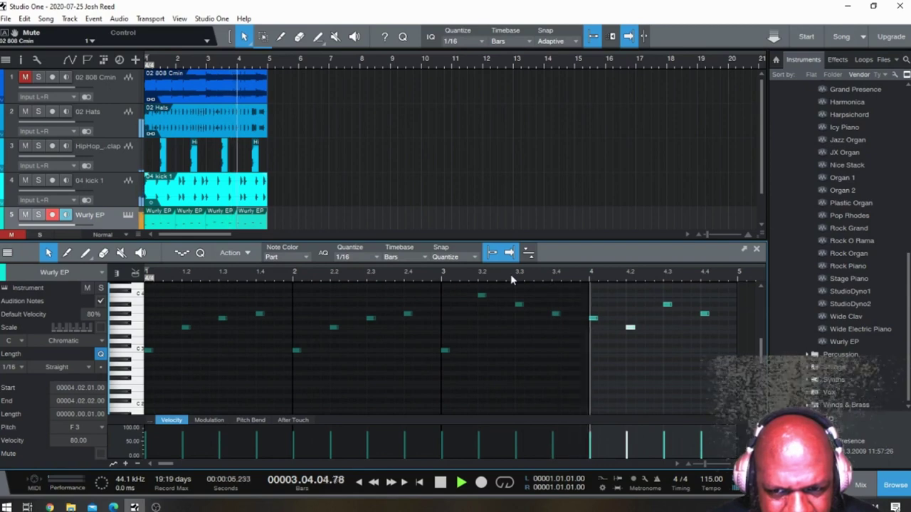
pyautogui.press('space')
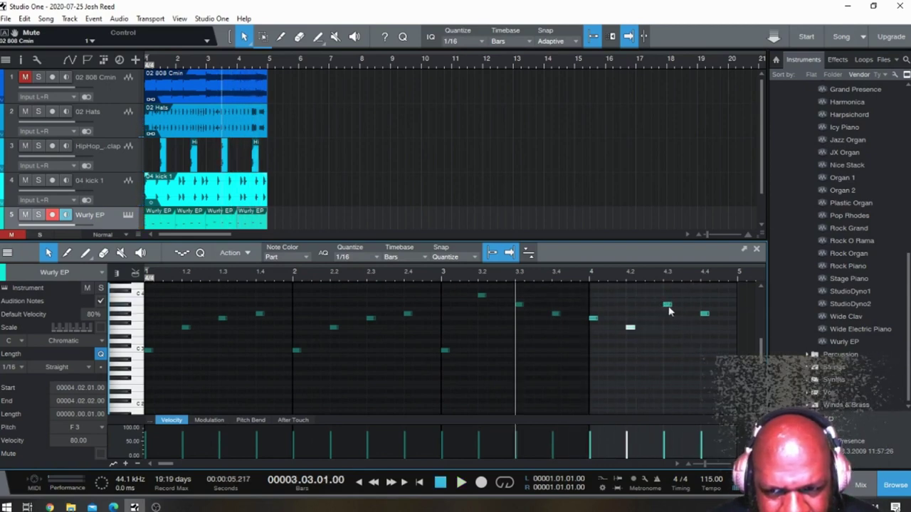
# Step: Lower the bar 4 notes on beats 3 and 4 to E3 and F3, and play the song from the start
pyautogui.moveTo(669, 307); pyautogui.dragTo(669, 332)
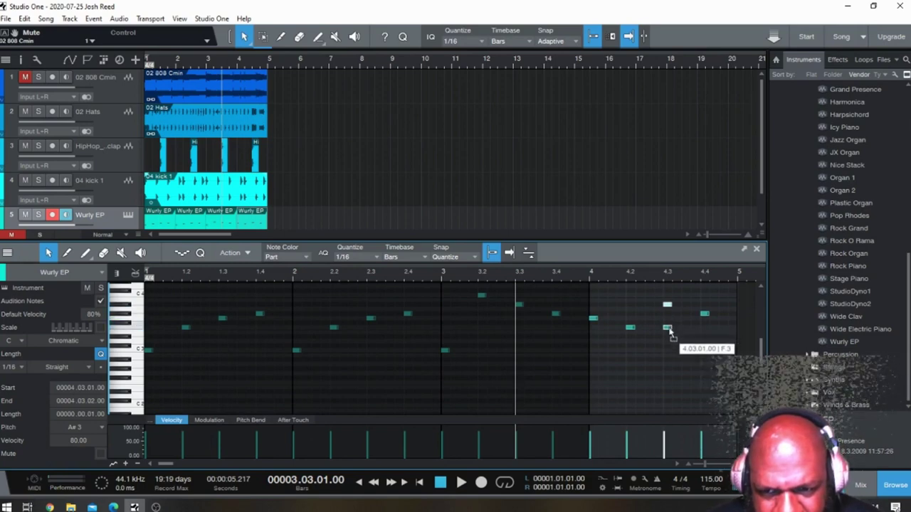
pyautogui.moveTo(669, 335); pyautogui.dragTo(669, 334)
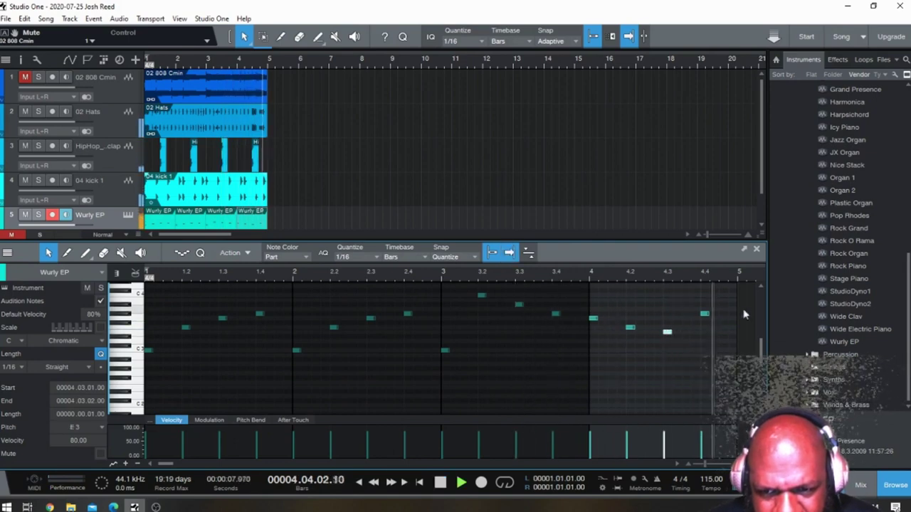
pyautogui.press('space')
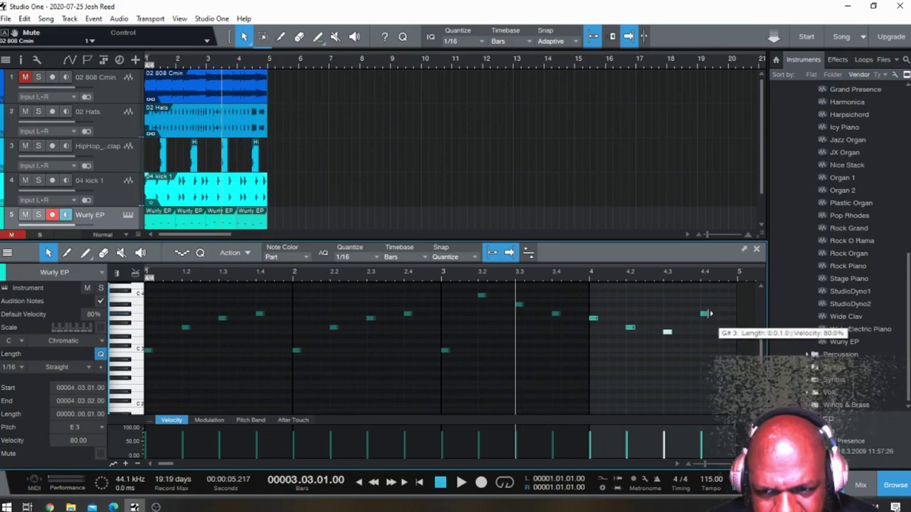
pyautogui.moveTo(710, 335); pyautogui.dragTo(710, 334)
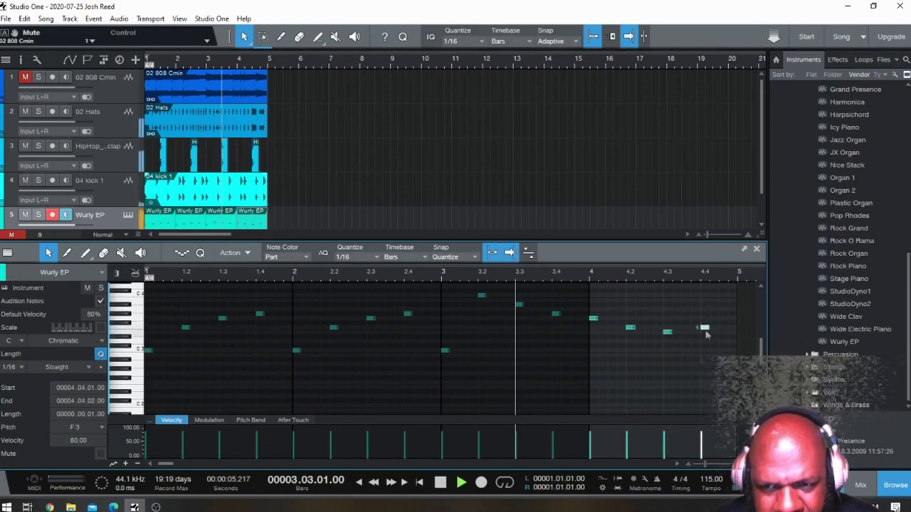
pyautogui.press('space')
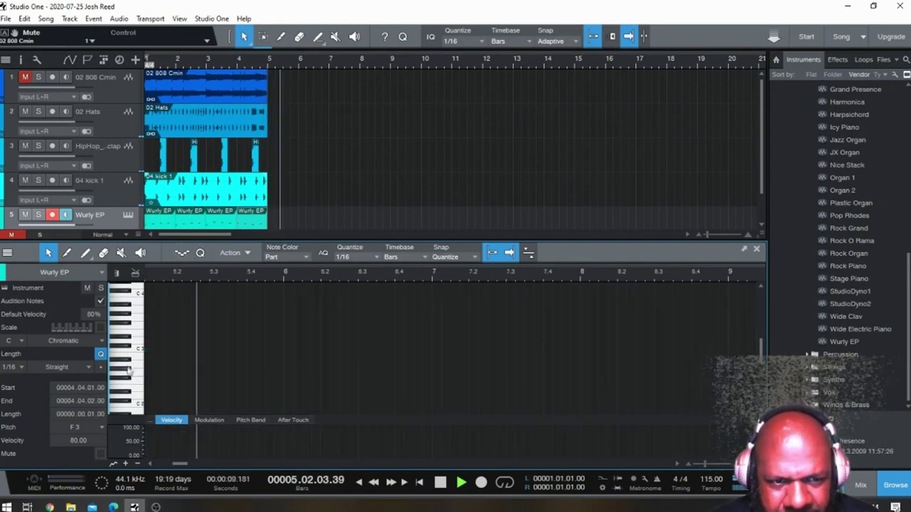
pyautogui.press('space')
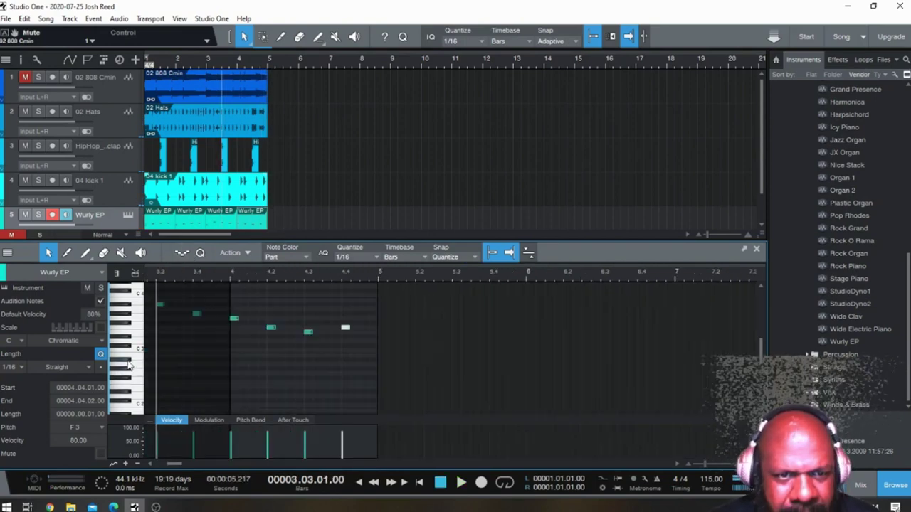
pyautogui.click(421, 481)
pyautogui.press('space')
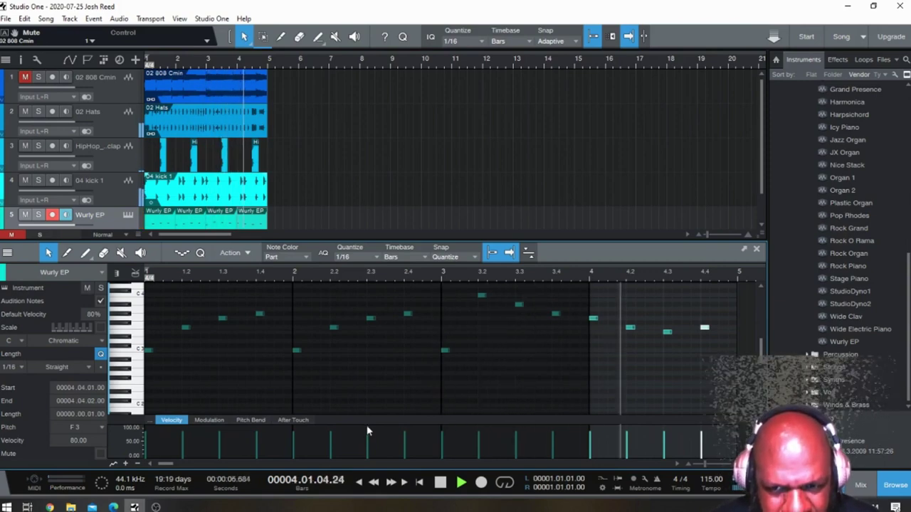
pyautogui.press('space')
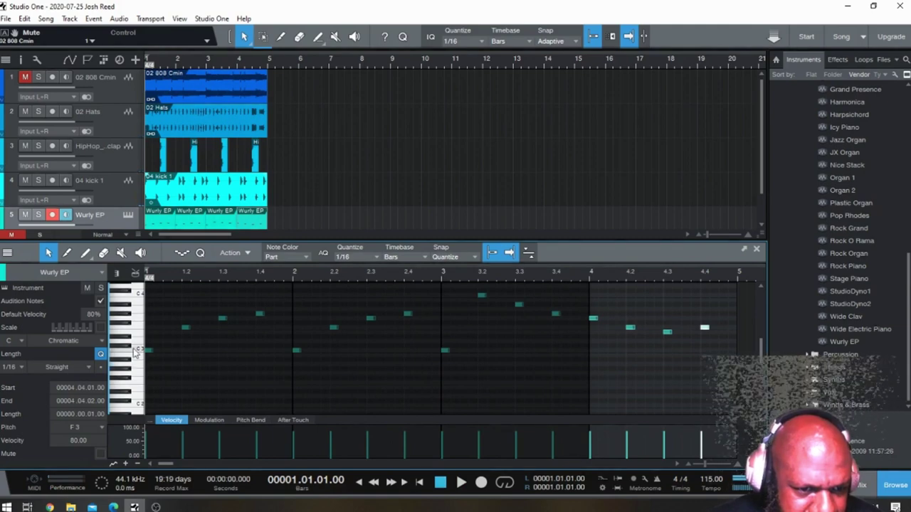
# Step: Add a 1/16 bass note F1 on beat 1 of bar 1 and play the song's opening
pyautogui.scroll(-1, 139, 379)
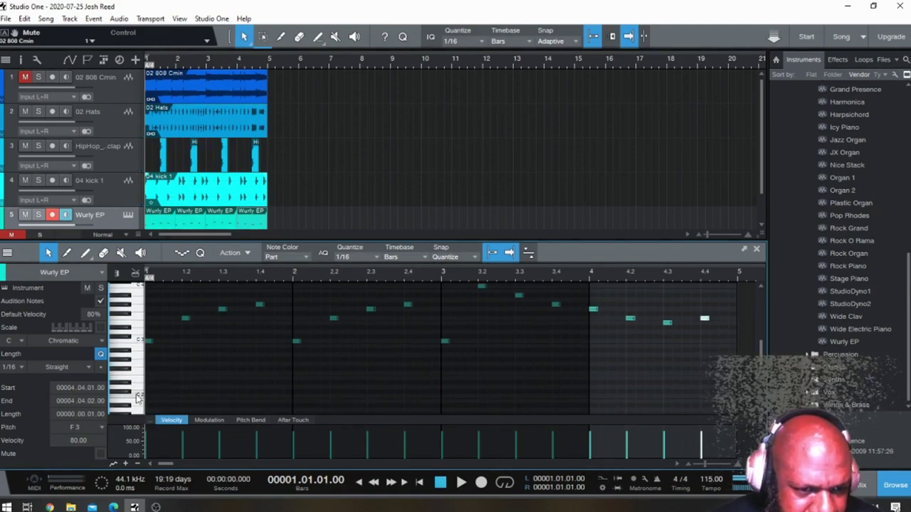
pyautogui.scroll(-2, 143, 403)
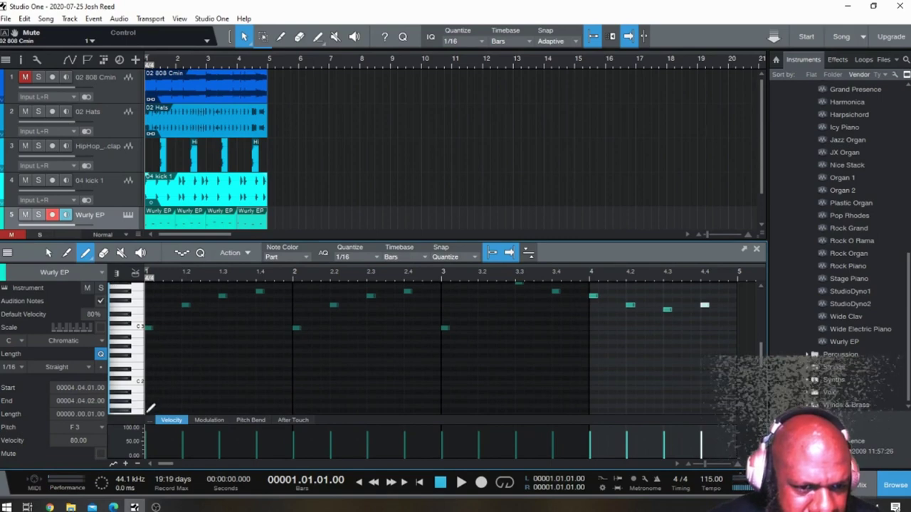
pyautogui.click(150, 407)
pyautogui.scroll(-2, 177, 381)
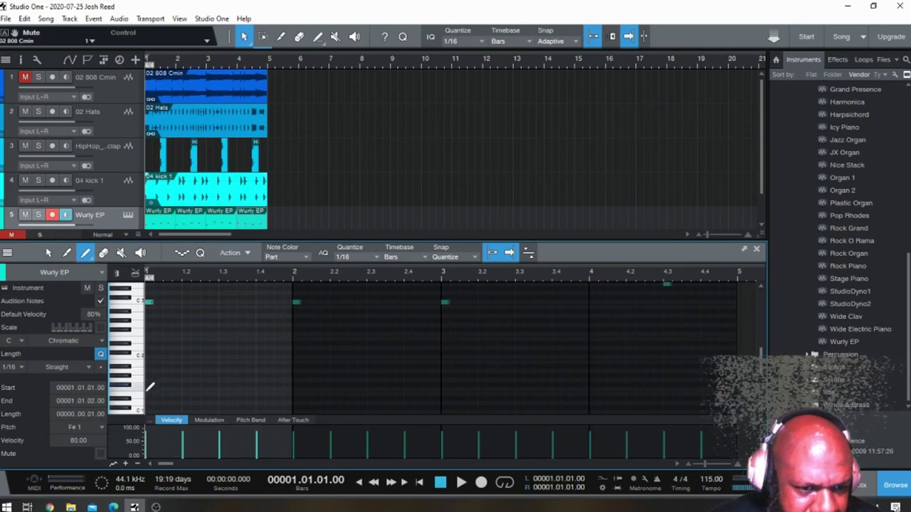
pyautogui.press('space')
pyautogui.scroll(1, 274, 382)
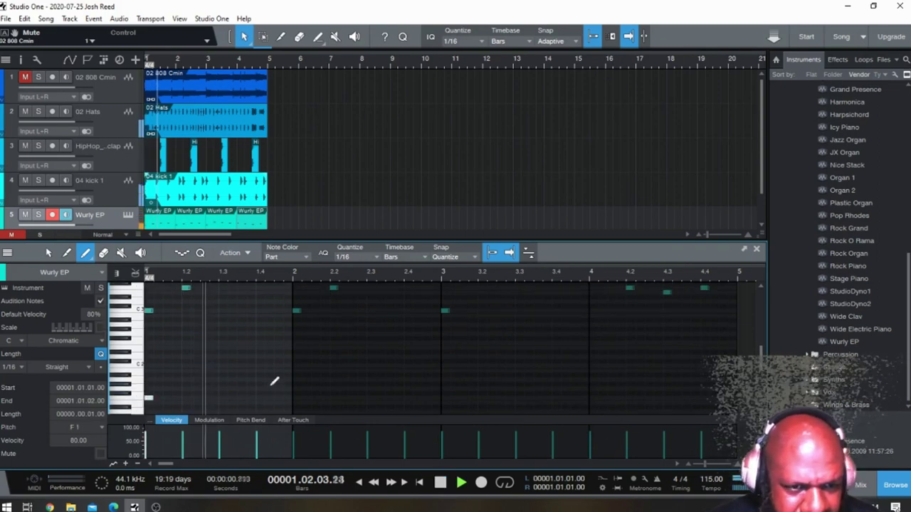
pyautogui.press('space')
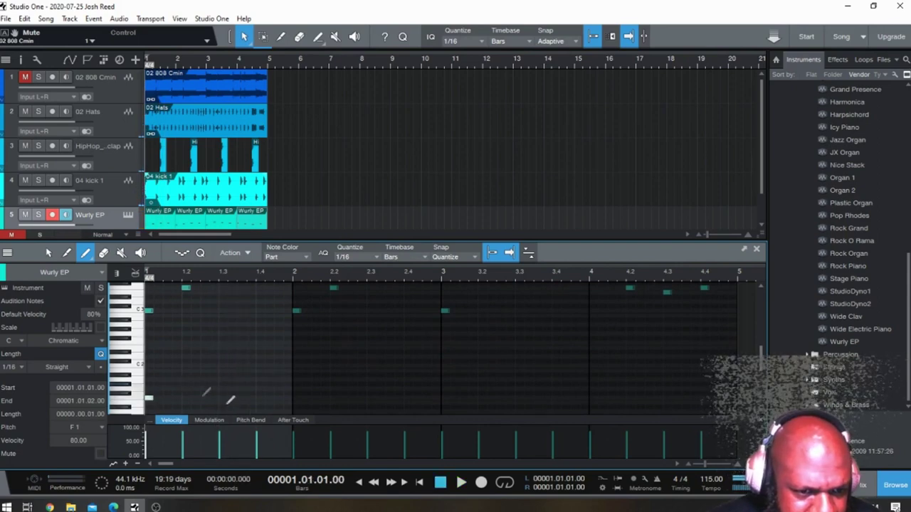
pyautogui.press('space')
pyautogui.press('space')
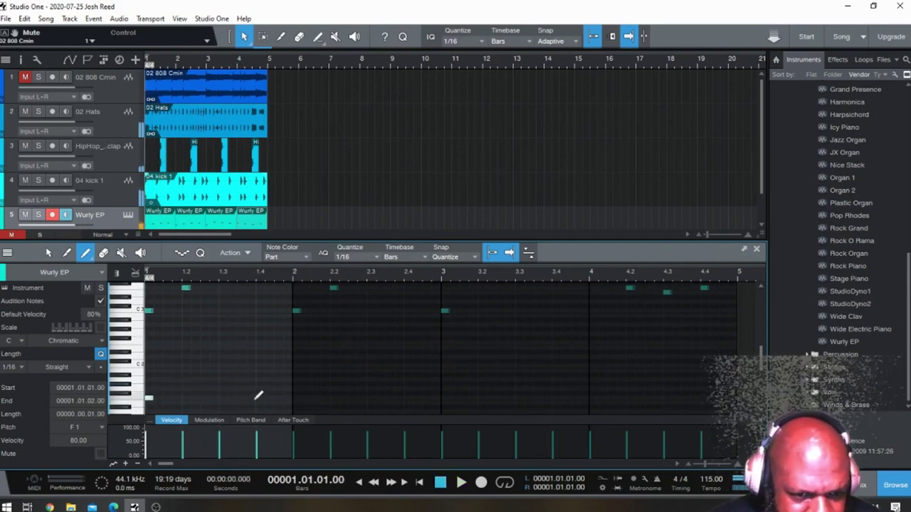
# Step: Try a bass note F1 on beat 4 of bar 1 against the playing song, and remove it
pyautogui.press('space')
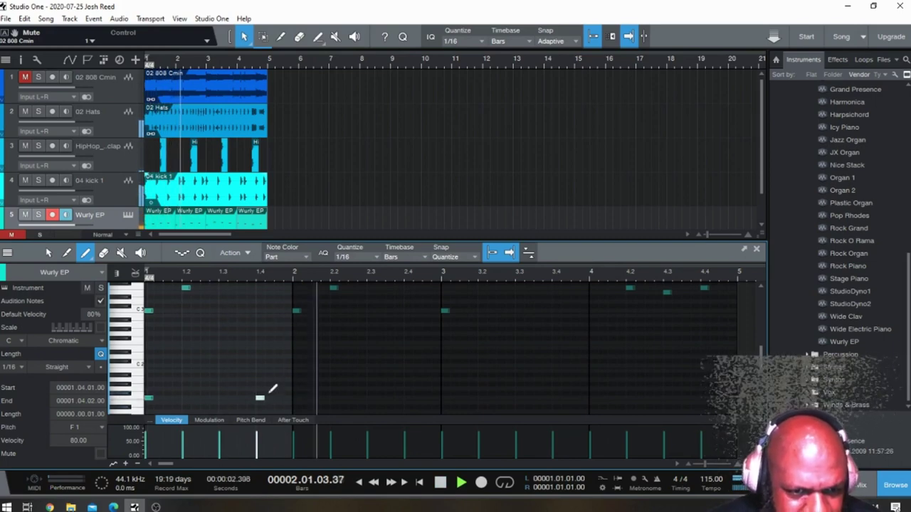
pyautogui.press('space')
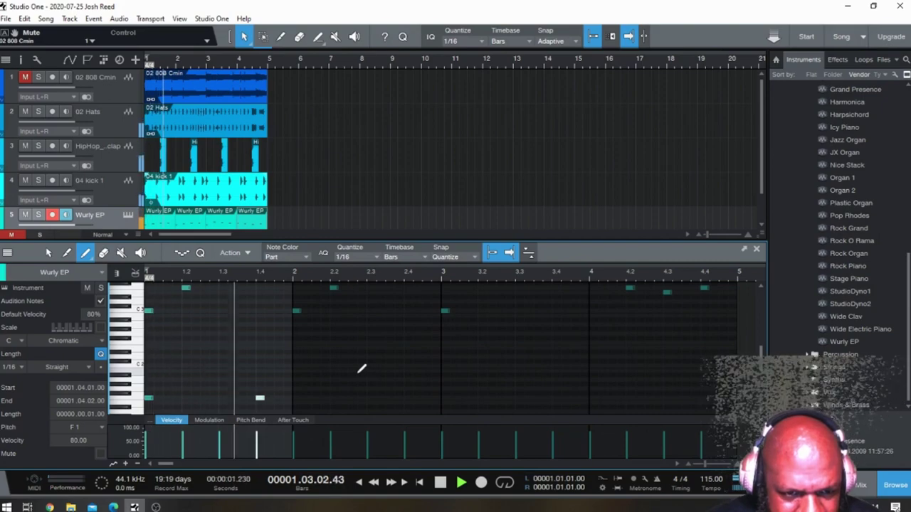
pyautogui.press('space')
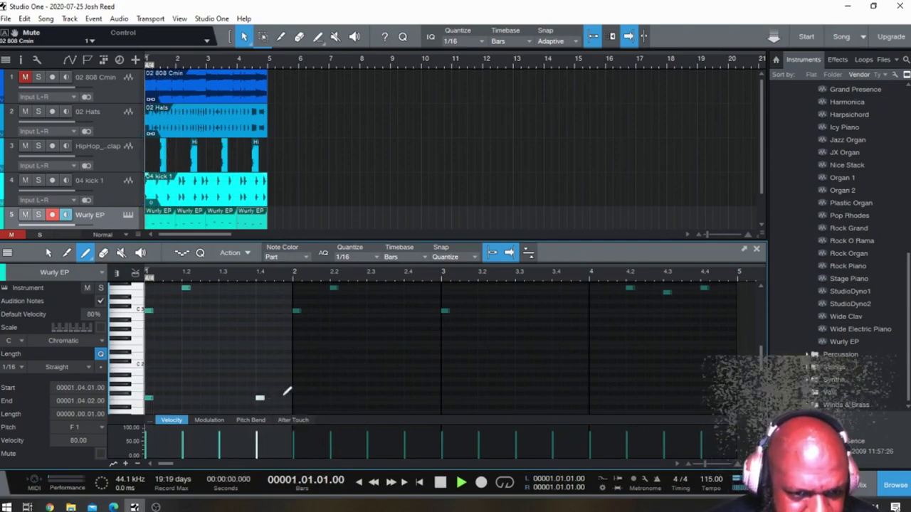
pyautogui.press('space')
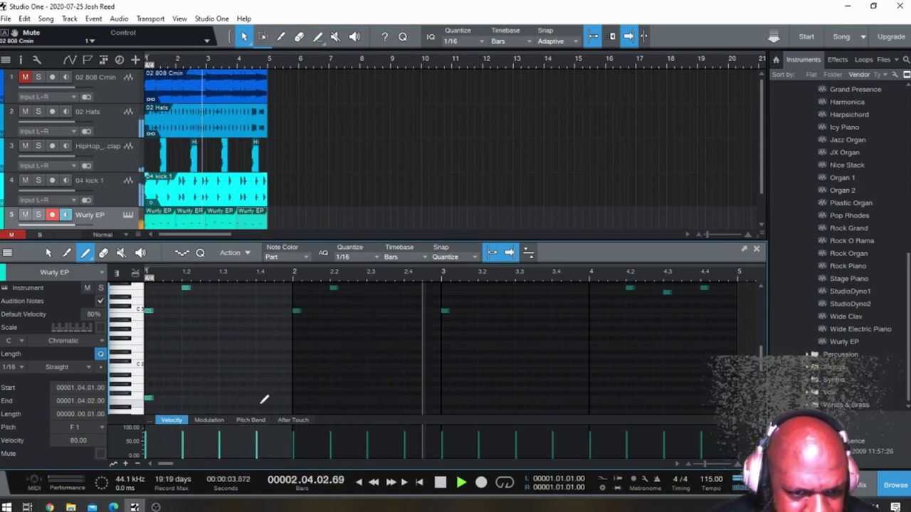
pyautogui.press('space')
pyautogui.press('space')
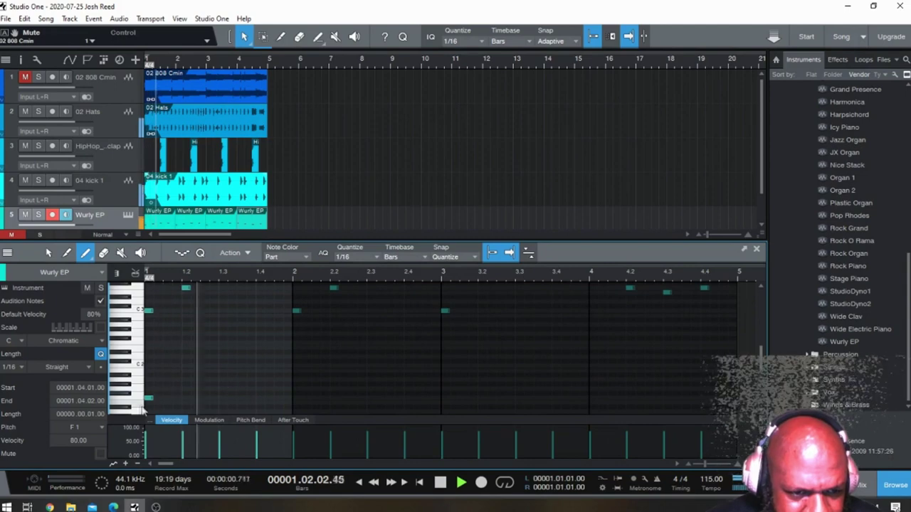
pyautogui.press('space')
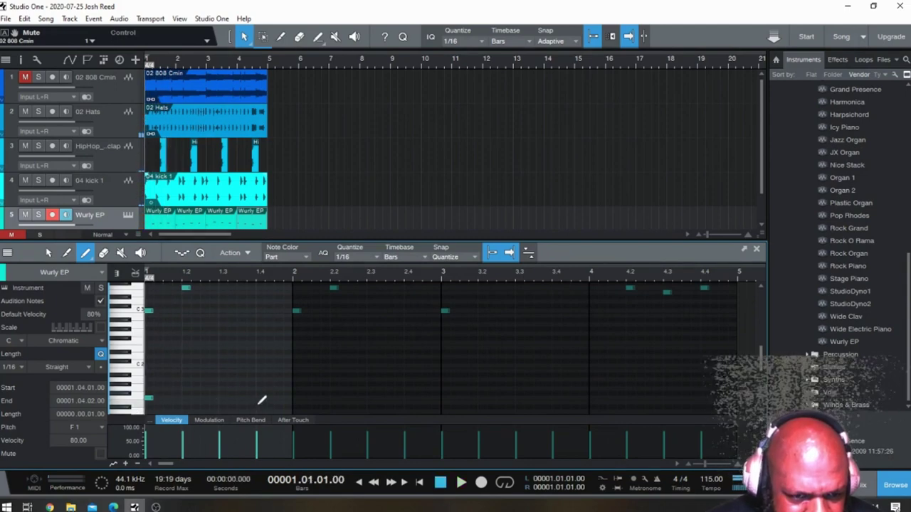
# Step: Add bass notes E1 on beat 4 of bar 1 and G1 on beat 1 of bar 3, playing the song after each
pyautogui.click(261, 401)
pyautogui.press('space')
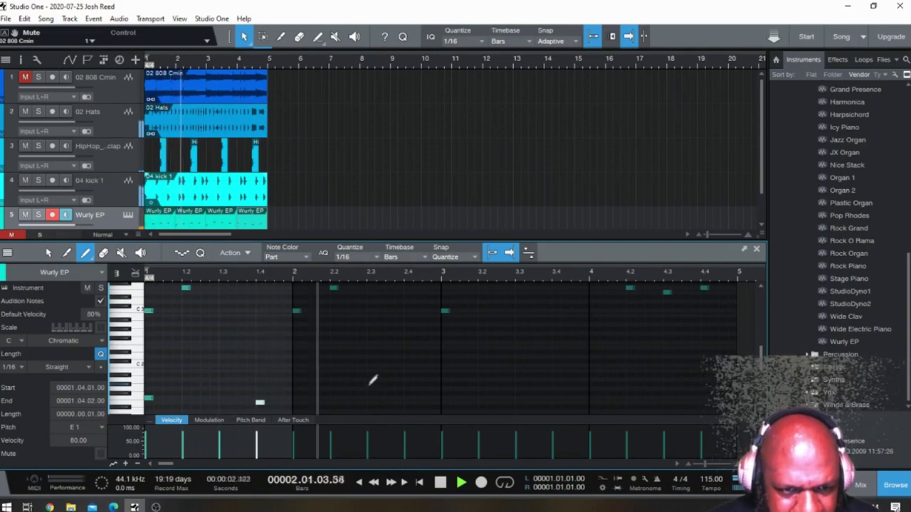
pyautogui.press('space')
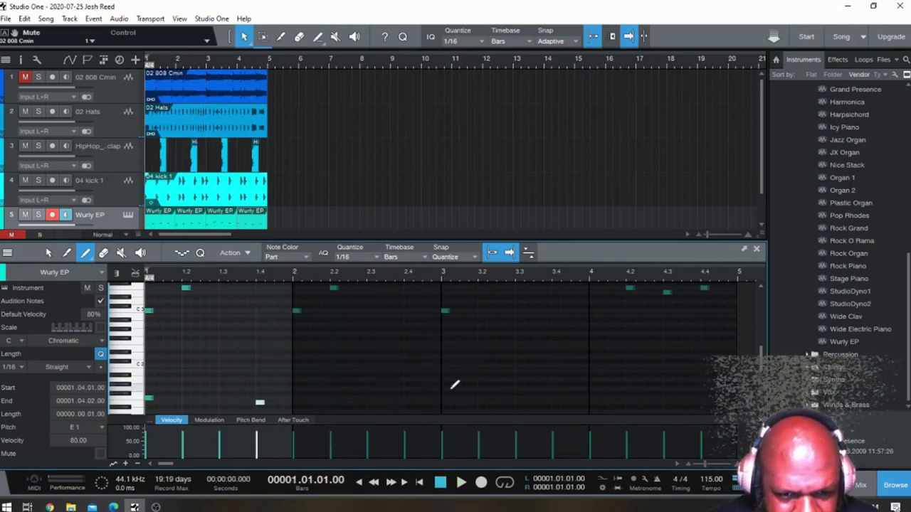
pyautogui.click(444, 390)
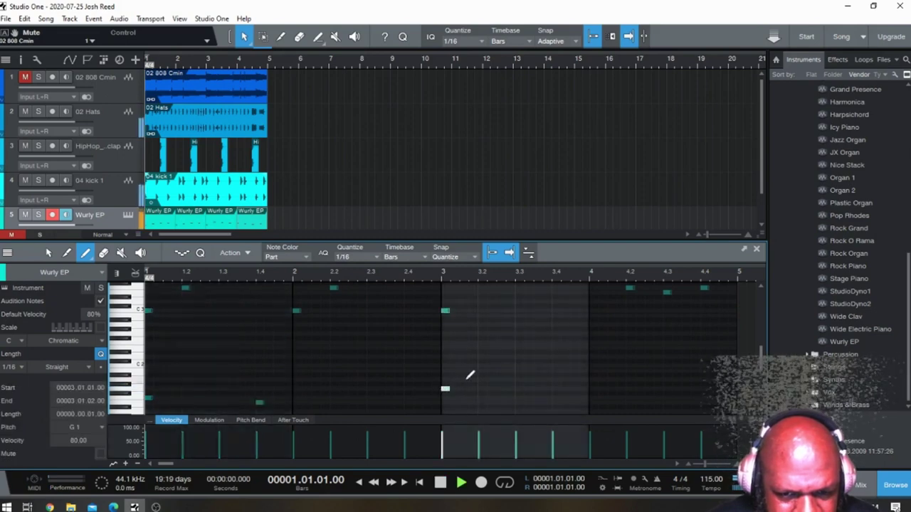
pyautogui.press('space')
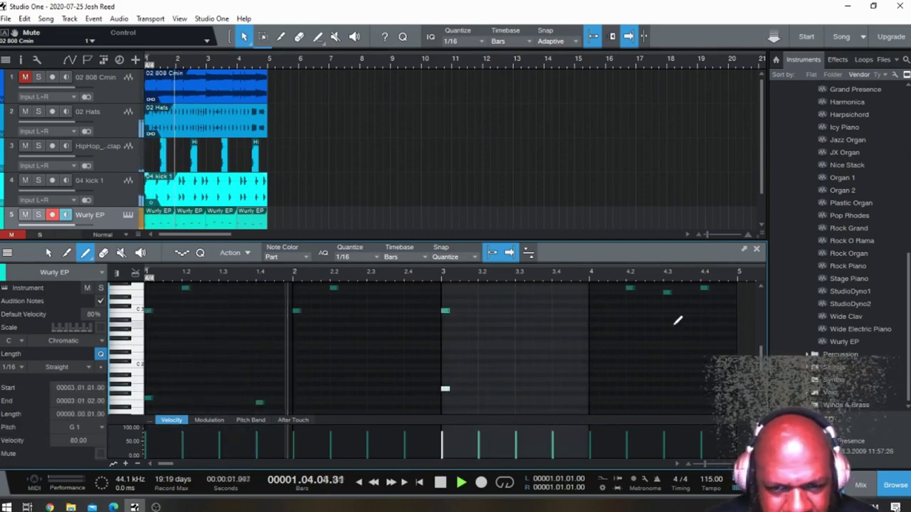
pyautogui.scroll(-3, 673, 323)
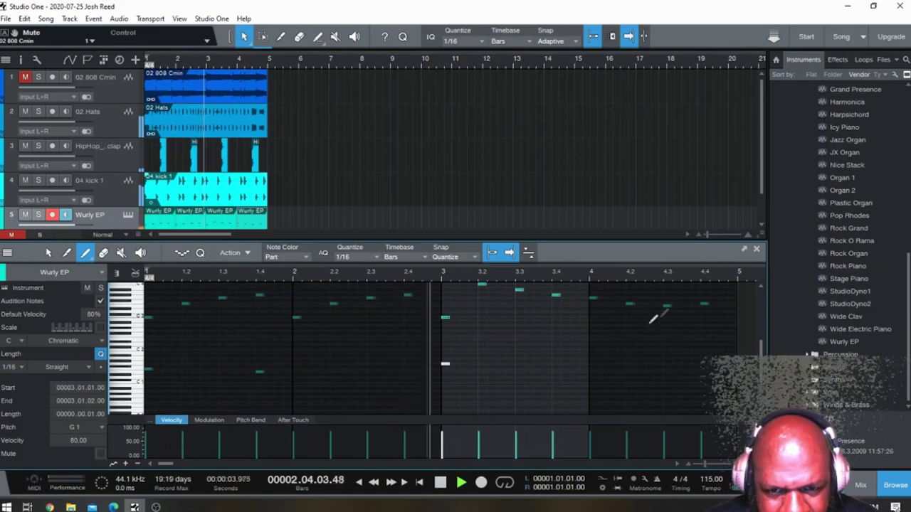
pyautogui.press('space')
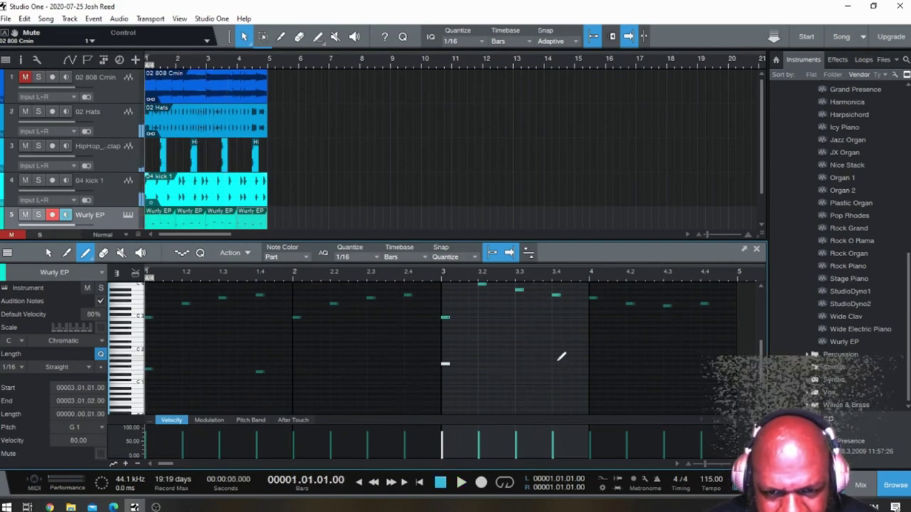
# Step: Add bass notes C2 on beat 4 of bar 3 and A#1 on beat 1 of bar 4, playing the song after each
pyautogui.click(557, 357)
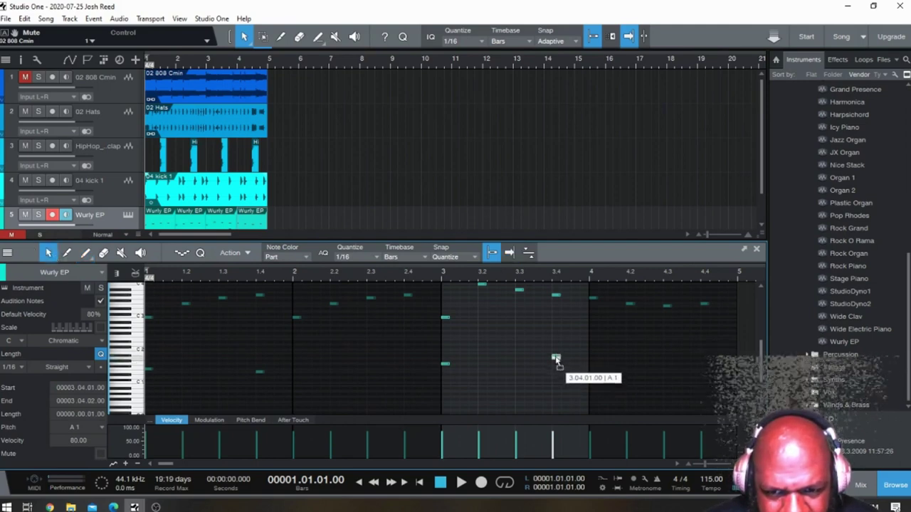
pyautogui.moveTo(558, 361); pyautogui.dragTo(557, 354)
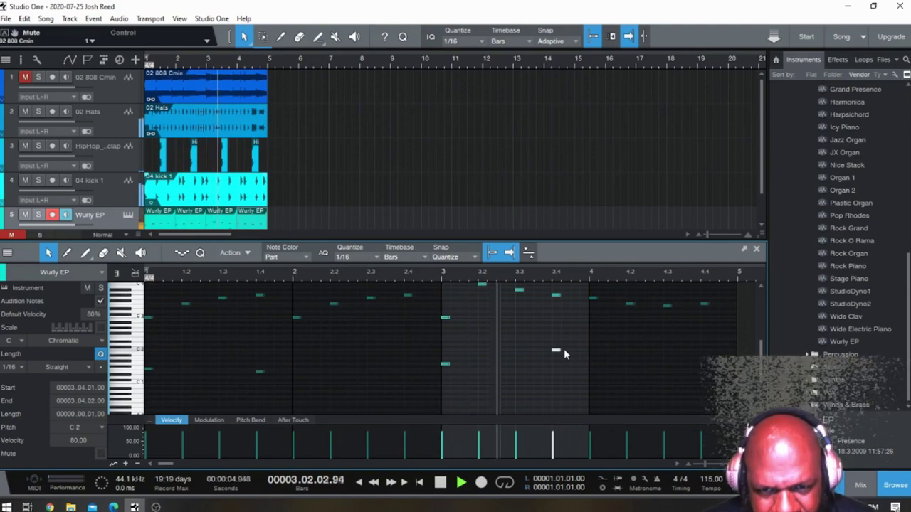
pyautogui.press('space')
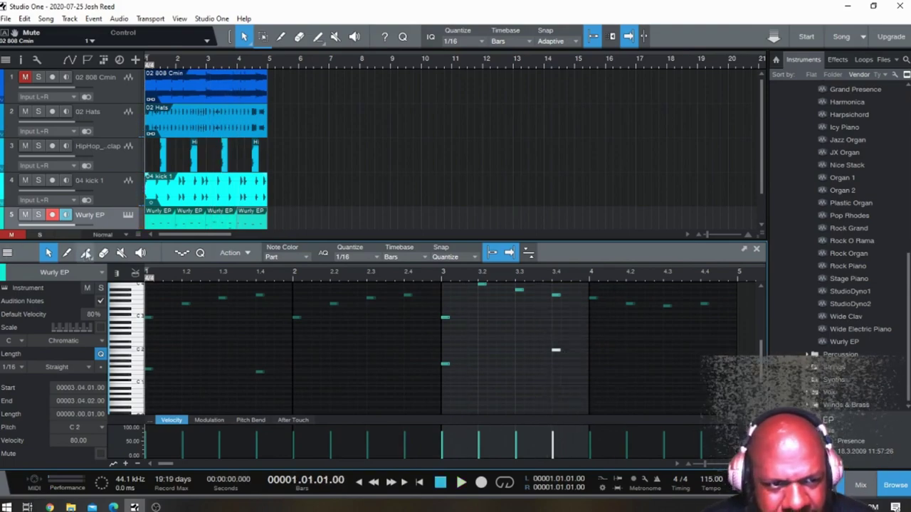
pyautogui.click(593, 355)
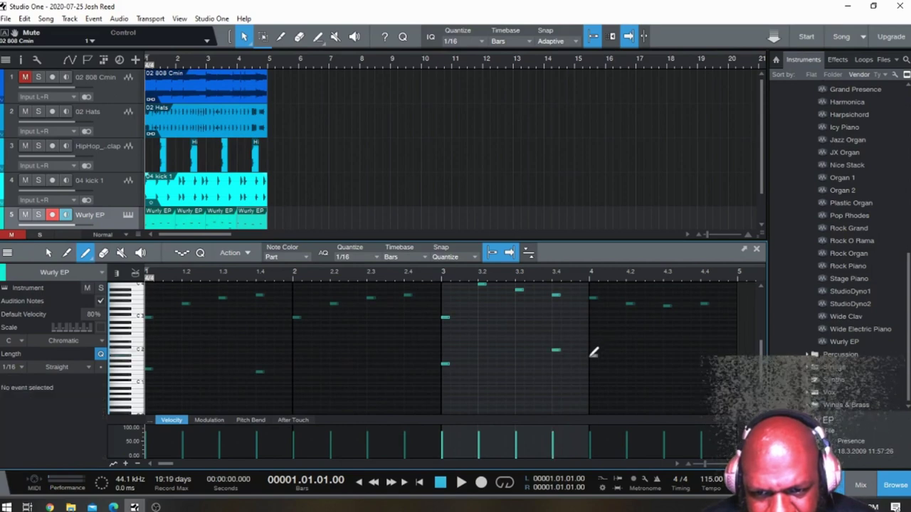
pyautogui.press('space')
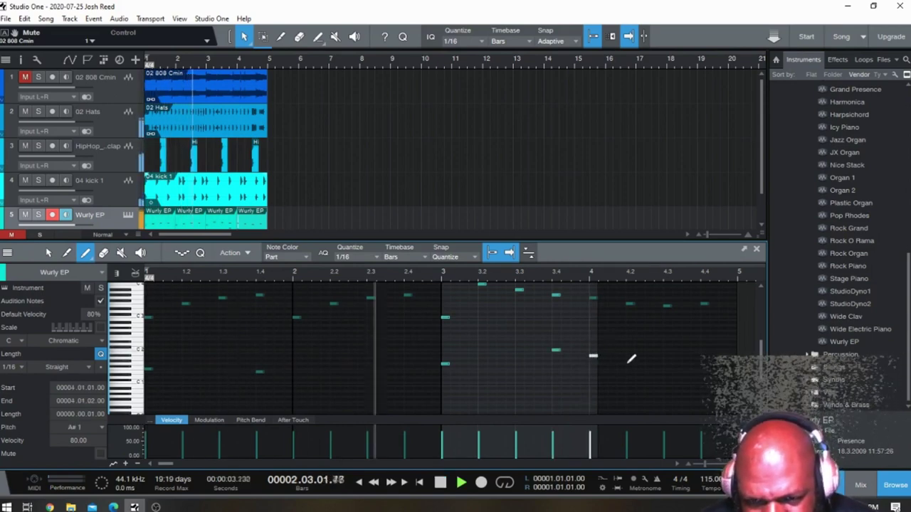
# Step: Add a 1/16 bass note G#1 on beat 2 of bar 4 and play the song from the start
pyautogui.click(629, 360)
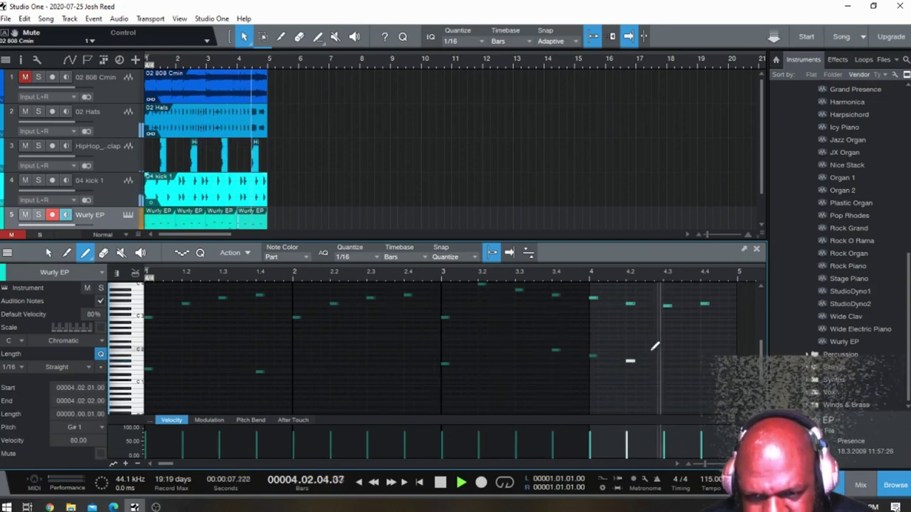
pyautogui.press('space')
pyautogui.press('space')
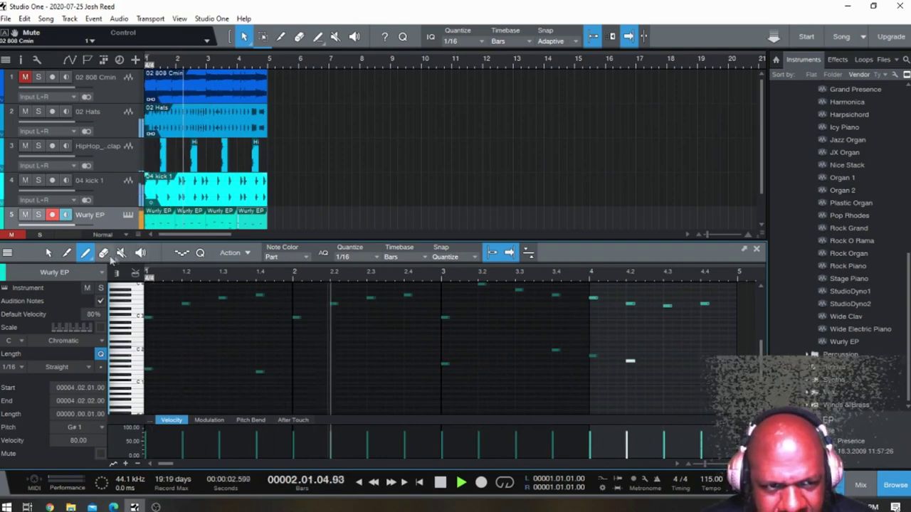
# Step: Erase the A#1 bass note on beat 1 of bar 4 and listen to the four bars
pyautogui.press('4')
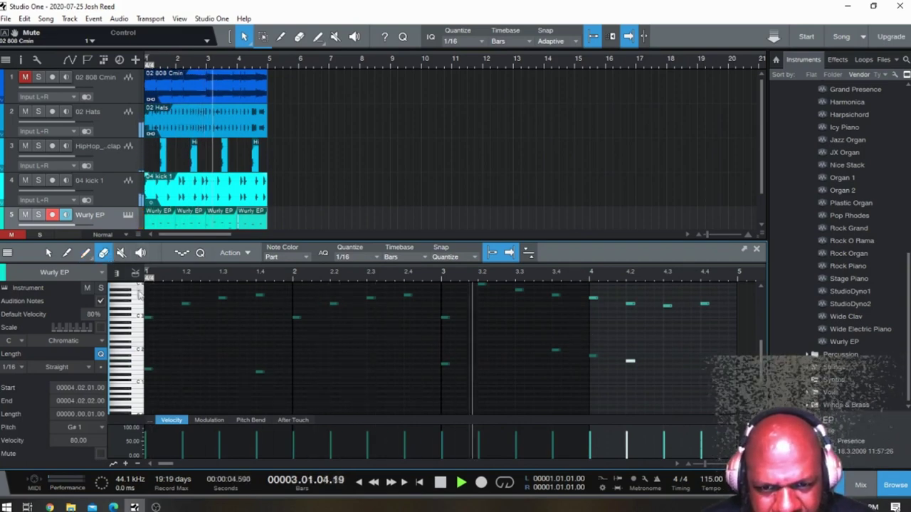
pyautogui.click(595, 356)
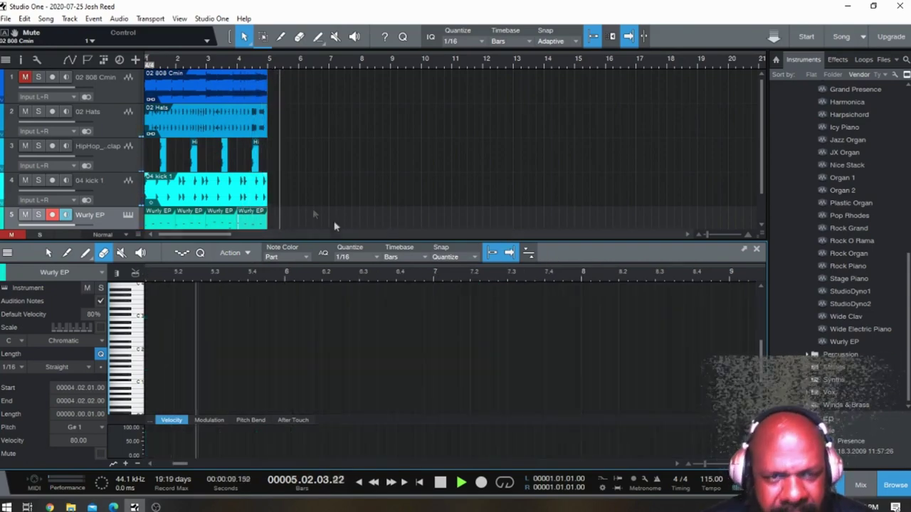
pyautogui.press('space')
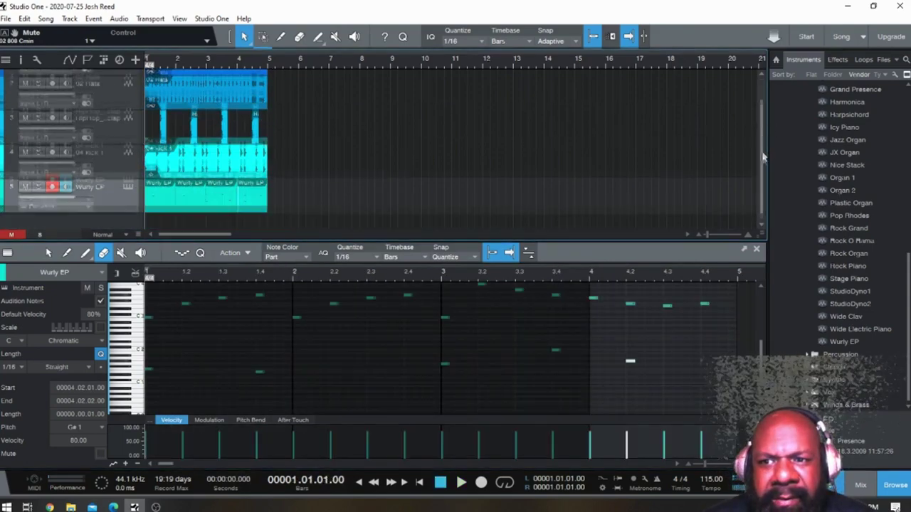
# Step: Close the note editor, duplicate the four-bar events on all tracks three times to fill 16 bars, and play the song
pyautogui.click(755, 249)
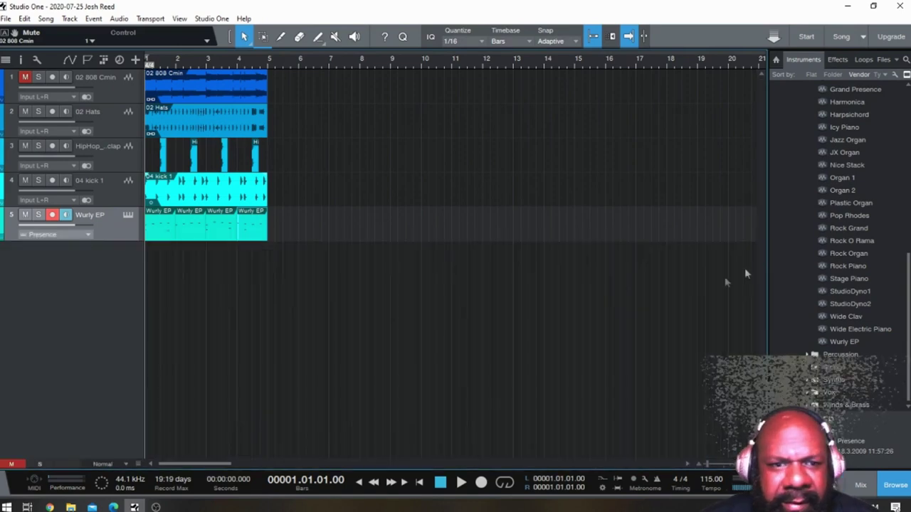
pyautogui.click(298, 87)
pyautogui.press('d')
pyautogui.press('d')
pyautogui.press('d')
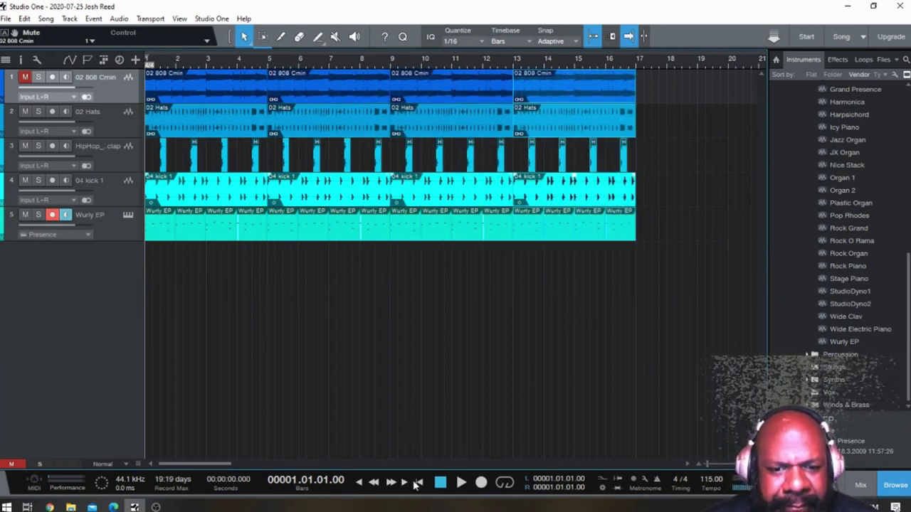
pyautogui.press('space')
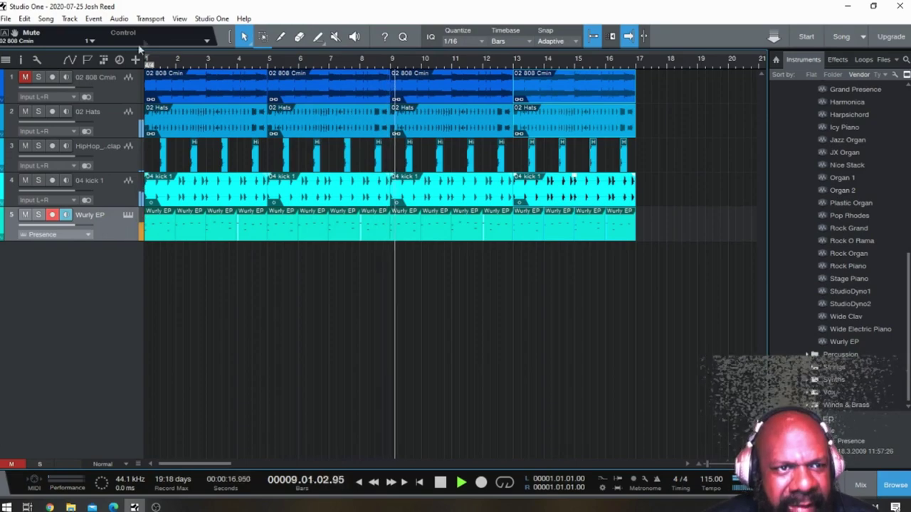
# Step: Show the console, solo the Presence channel during playback, and insert the Mixverb effect on it
pyautogui.click(179, 18)
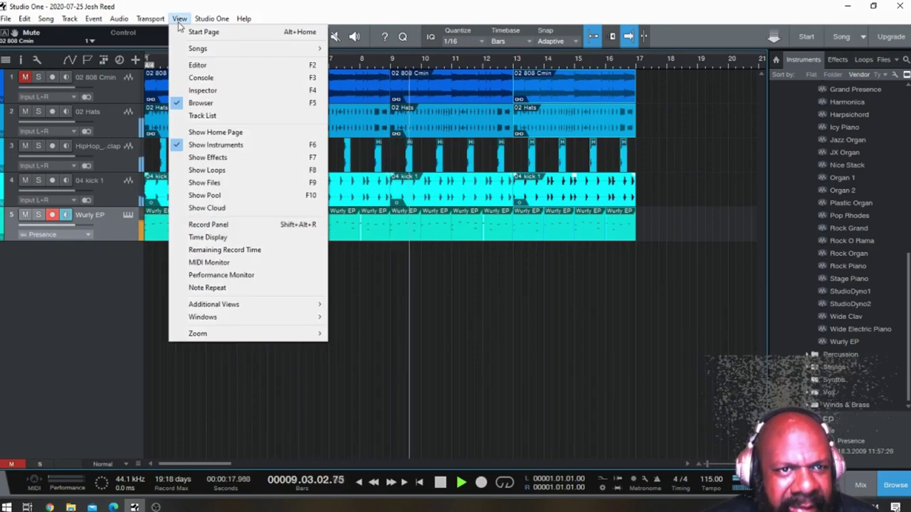
pyautogui.click(200, 78)
pyautogui.press('space')
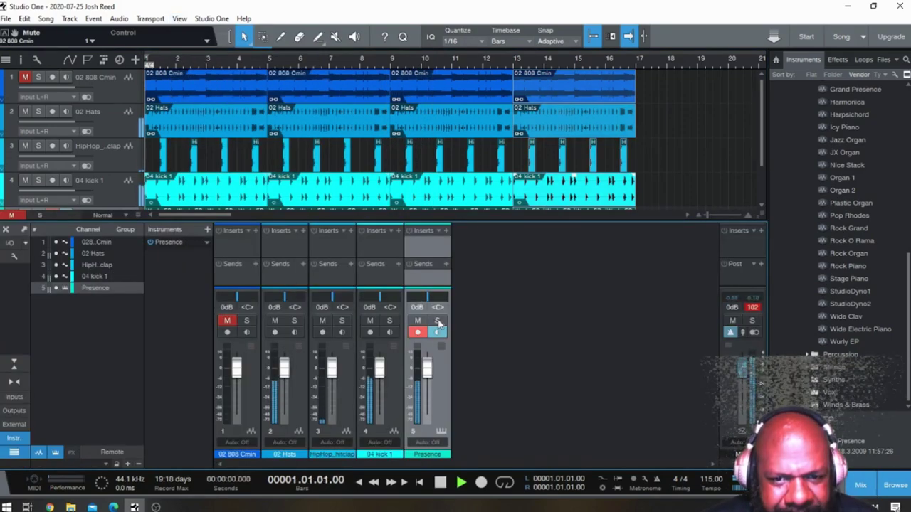
pyautogui.press('space')
pyautogui.click(437, 321)
pyautogui.click(446, 235)
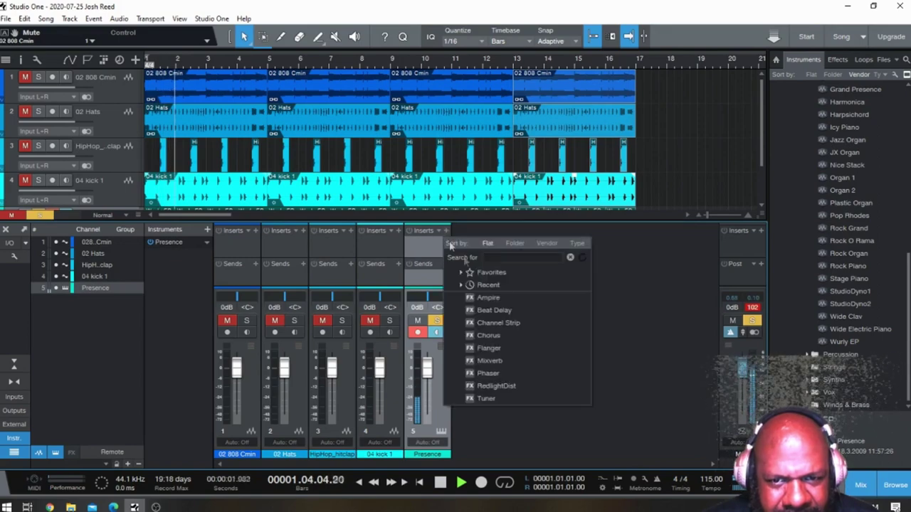
pyautogui.click(511, 361)
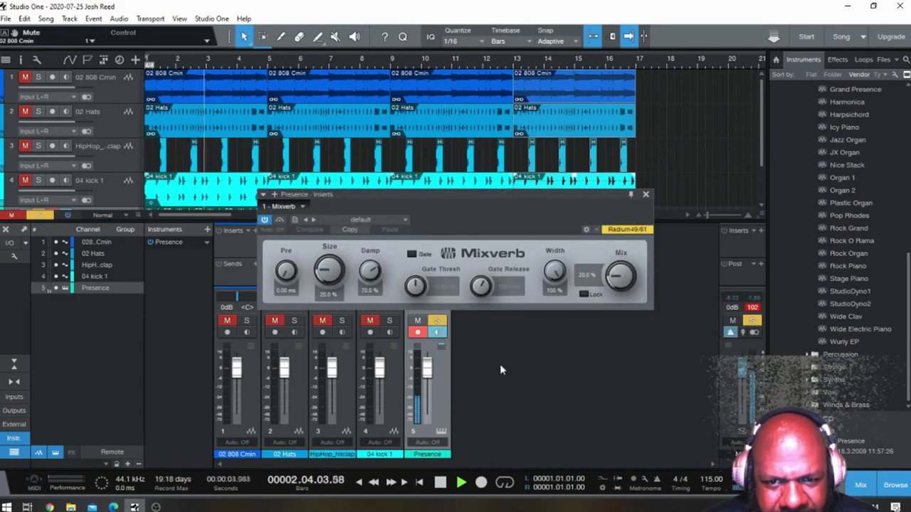
# Step: Try the Mixverb presets Vocals Echo, Vocals Big and Recital Hall, and take the Presence channel off solo
pyautogui.click(403, 221)
pyautogui.scroll(-1, 370, 356)
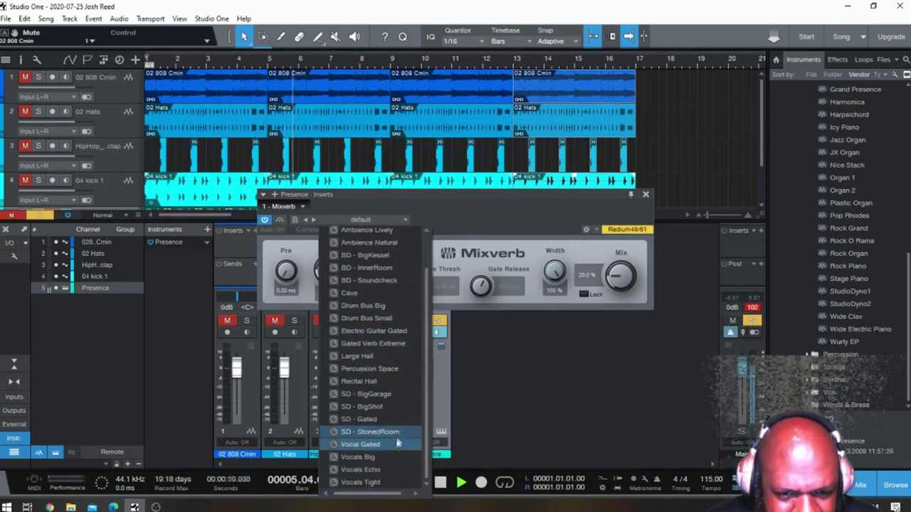
pyautogui.click(387, 469)
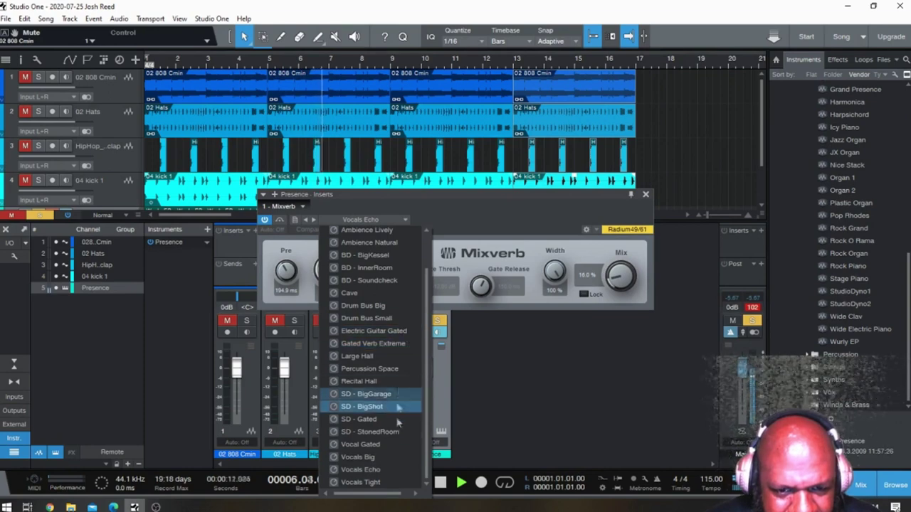
pyautogui.click(385, 456)
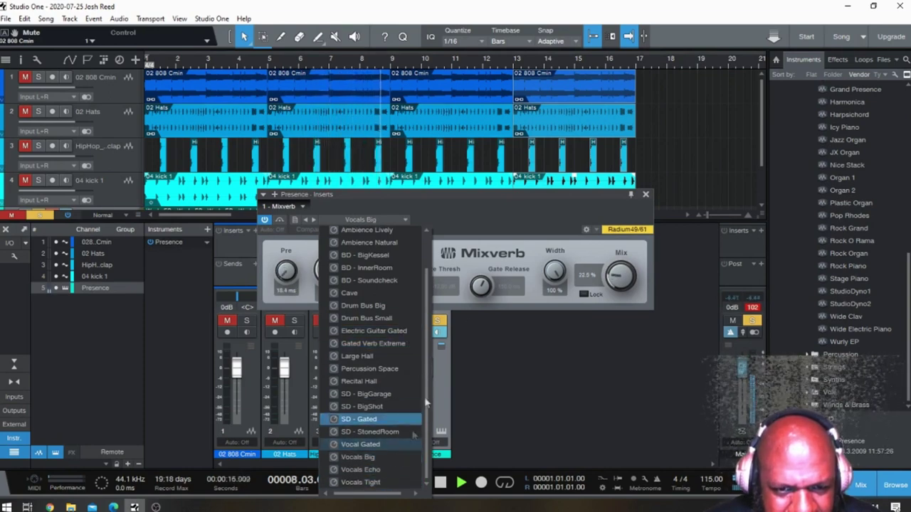
pyautogui.click(374, 383)
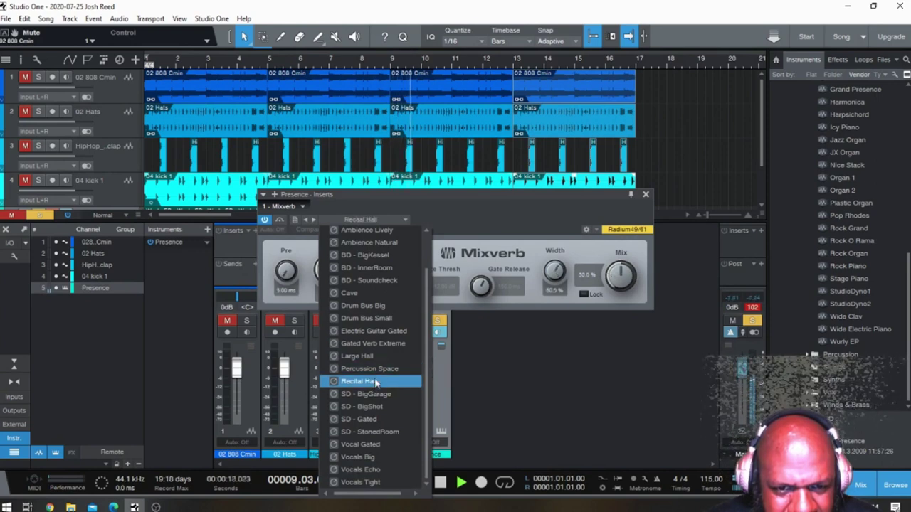
pyautogui.click(439, 323)
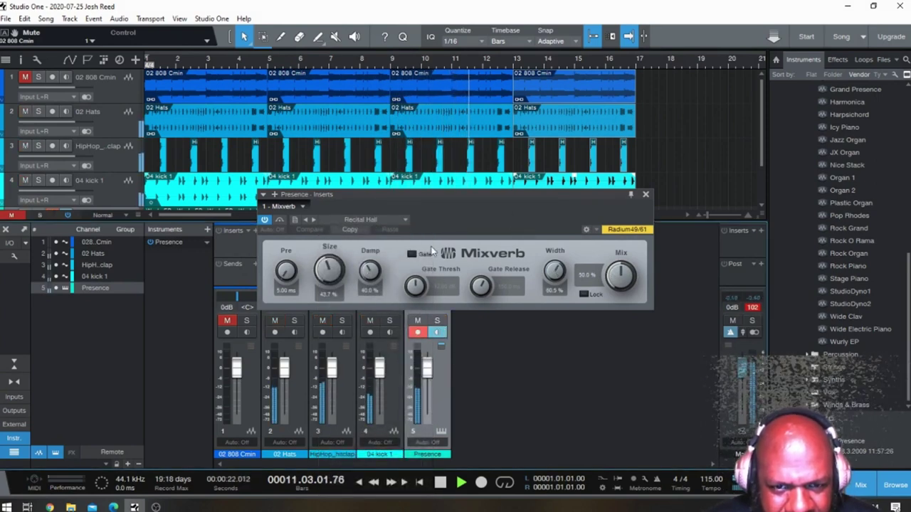
# Step: Try the Vocal Gated preset, settle on Ambience Bright for the Mixverb, and close the effect window
pyautogui.click(404, 222)
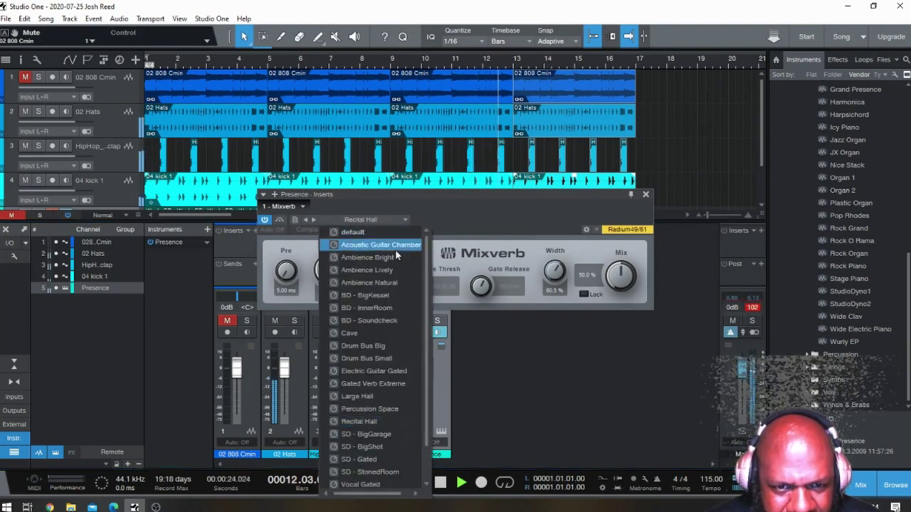
pyautogui.scroll(-3, 371, 480)
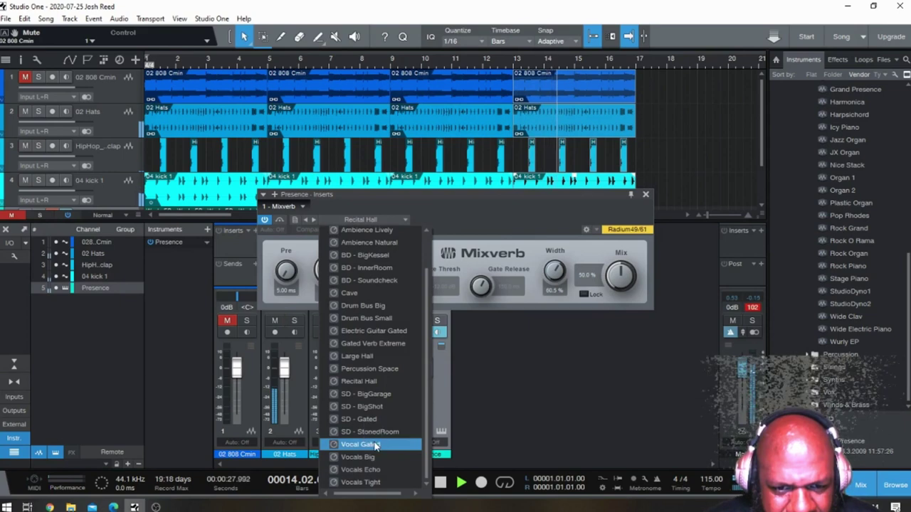
pyautogui.click(374, 443)
pyautogui.scroll(3, 406, 341)
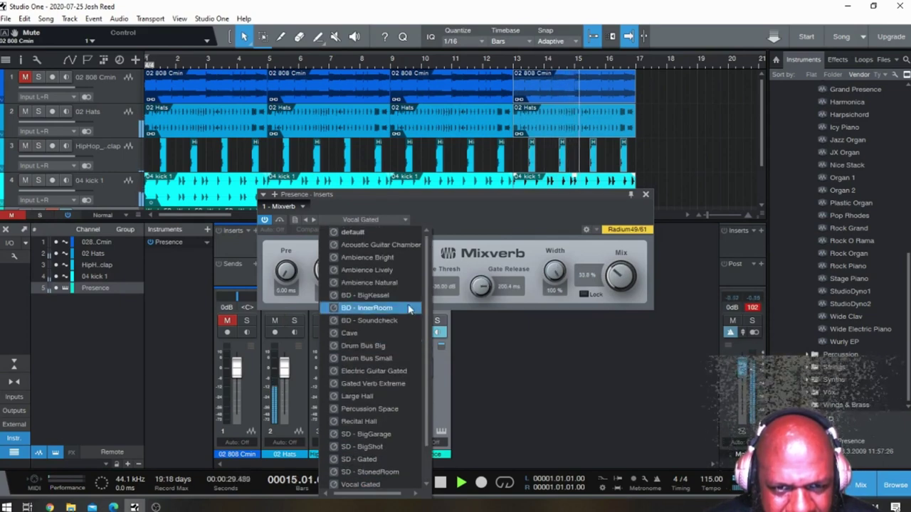
pyautogui.click(406, 259)
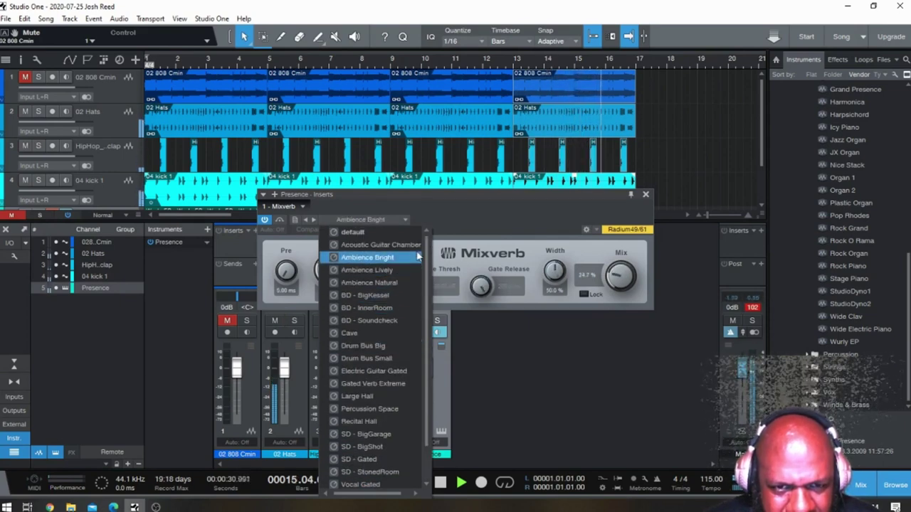
pyautogui.click(496, 213)
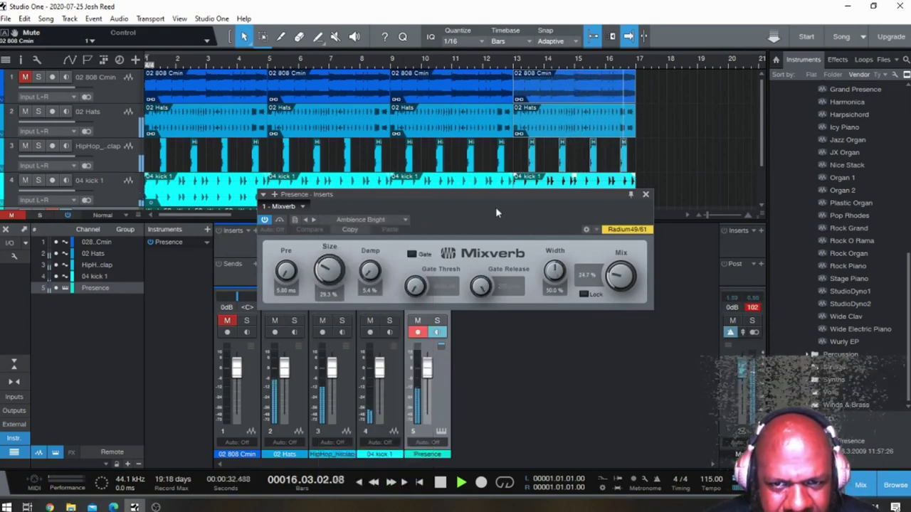
pyautogui.click(646, 195)
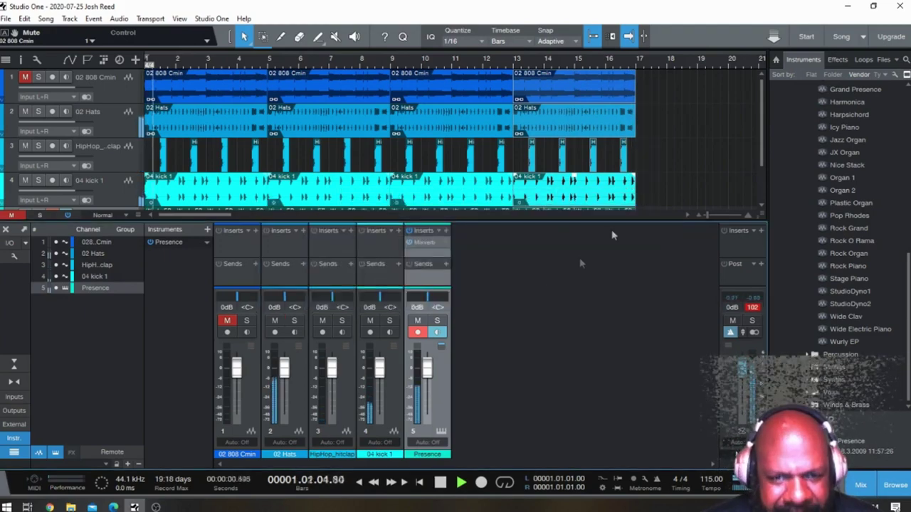
# Step: Insert a Channel Strip on the Presence channel and enable its low cut at 255 Hz
pyautogui.click(445, 230)
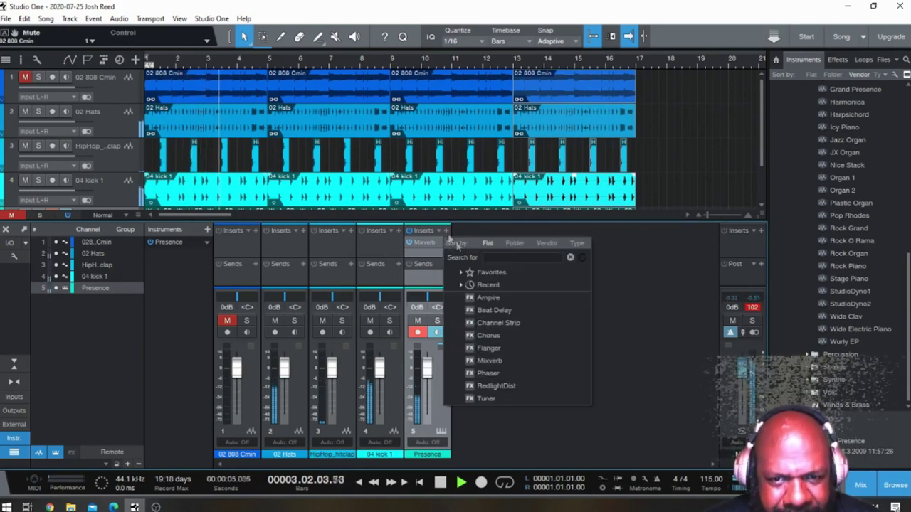
pyautogui.click(490, 325)
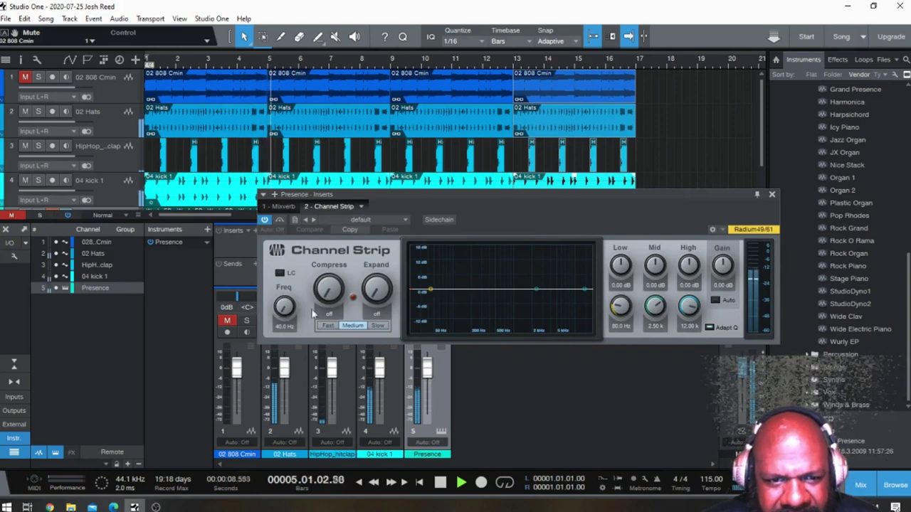
pyautogui.click(284, 275)
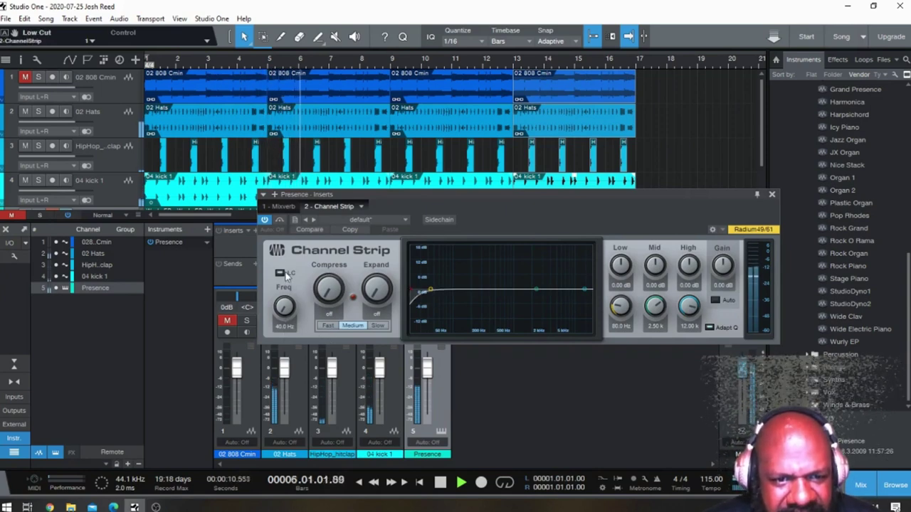
pyautogui.moveTo(282, 321); pyautogui.dragTo(281, 219)
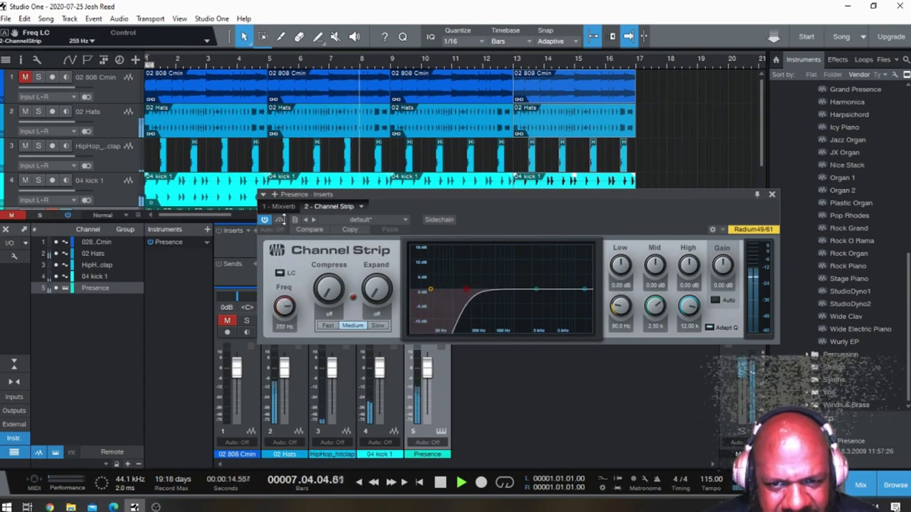
# Step: Cut the Channel Strip's mids by 2.70 dB at 1.30 kHz, boost the highs at 5.30 kHz, and lower the low cut to 152 Hz
pyautogui.moveTo(537, 290); pyautogui.dragTo(519, 301)
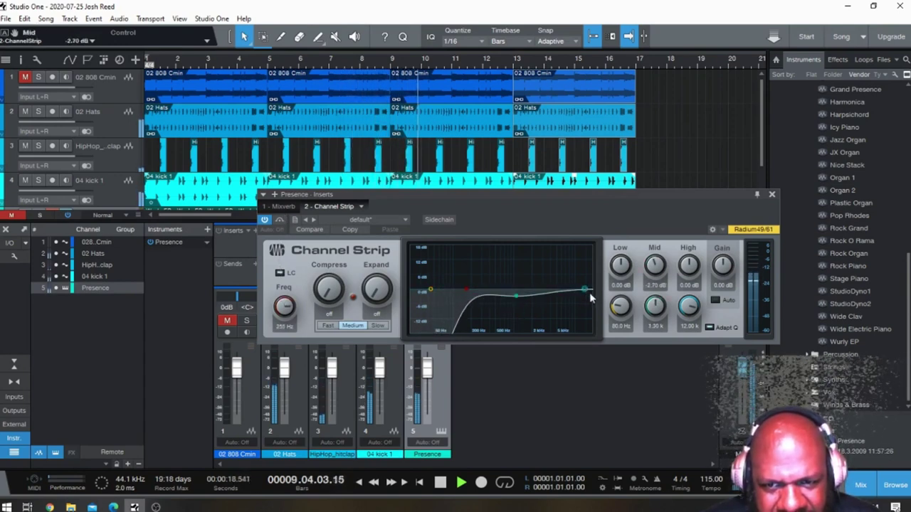
pyautogui.moveTo(590, 293); pyautogui.dragTo(560, 276)
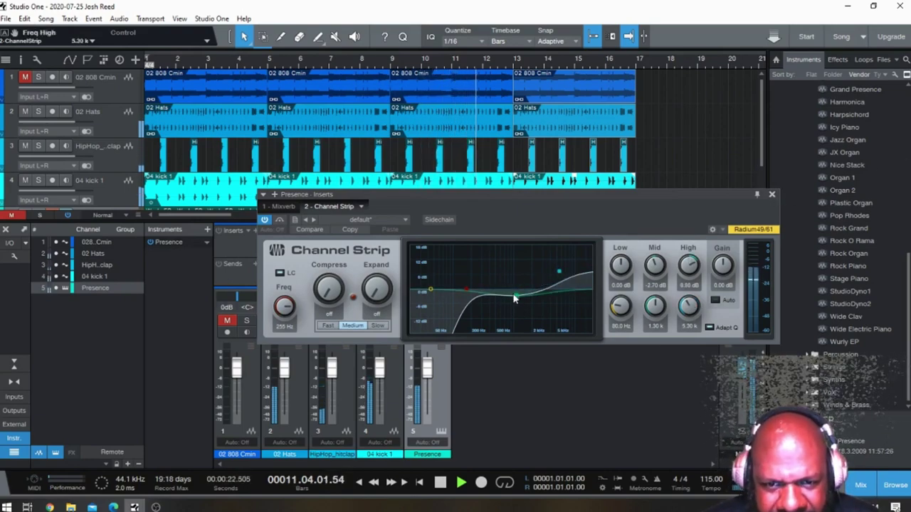
pyautogui.moveTo(275, 305); pyautogui.dragTo(272, 318)
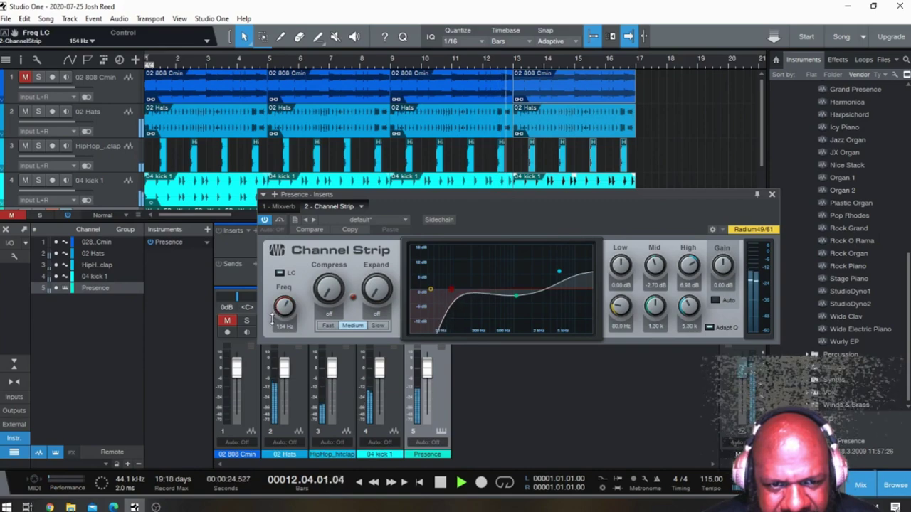
pyautogui.click(772, 194)
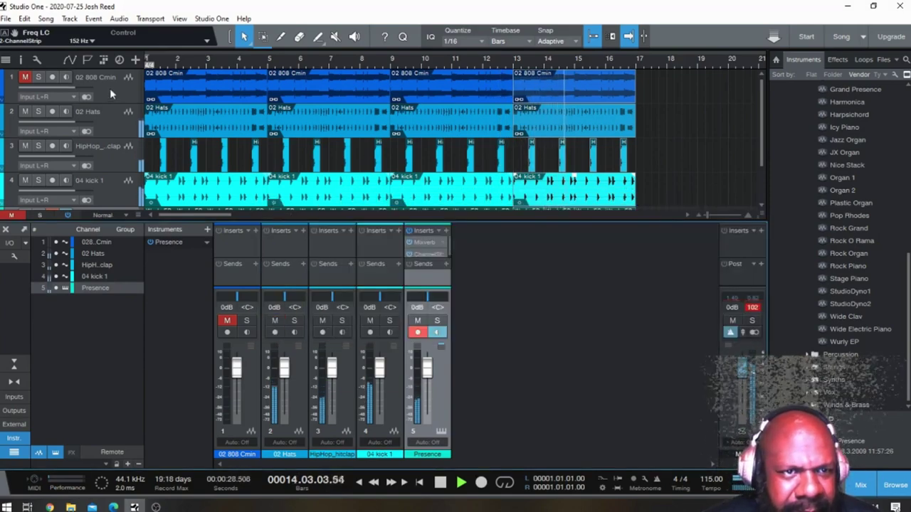
# Step: Unmute the 02 808 Cmin track and play the song's opening with it
pyautogui.press('space')
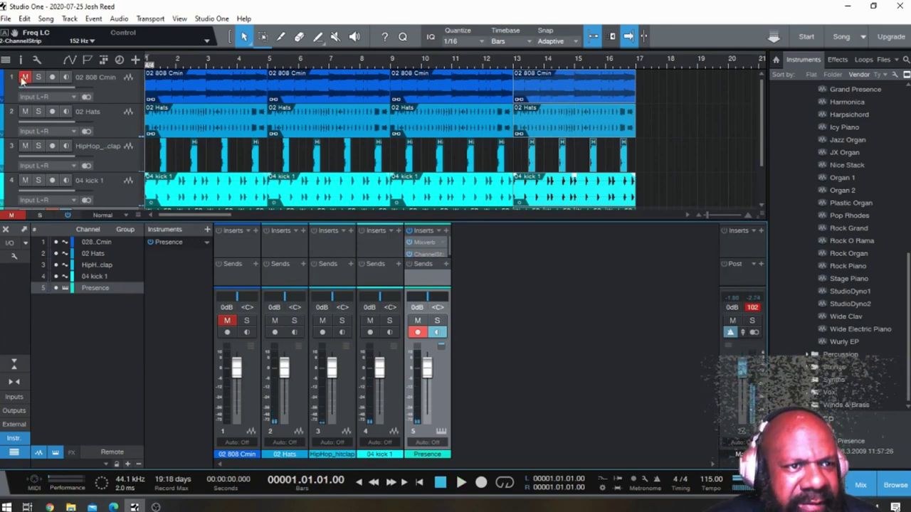
pyautogui.click(24, 78)
pyautogui.press('space')
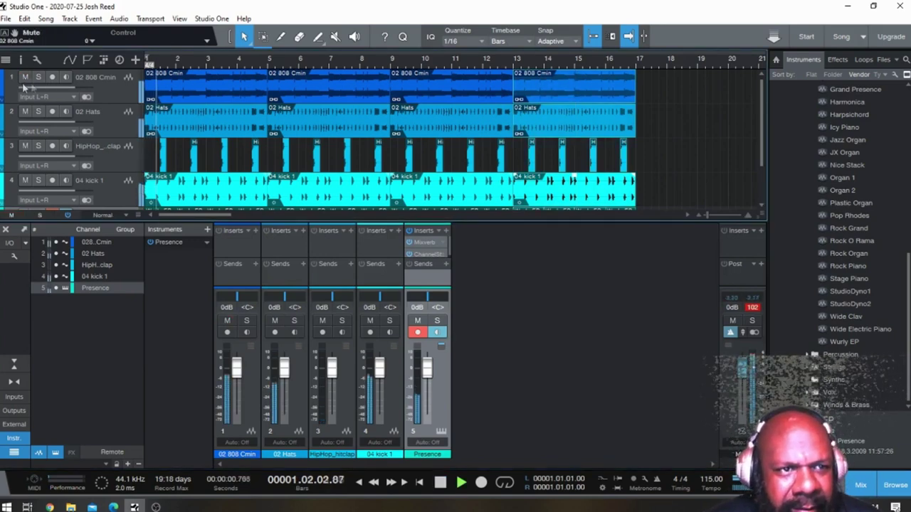
pyautogui.press('space')
# Step: Remove the 02 808 Cmin track from the song and play the beat from the start
pyautogui.rightClick(118, 95)
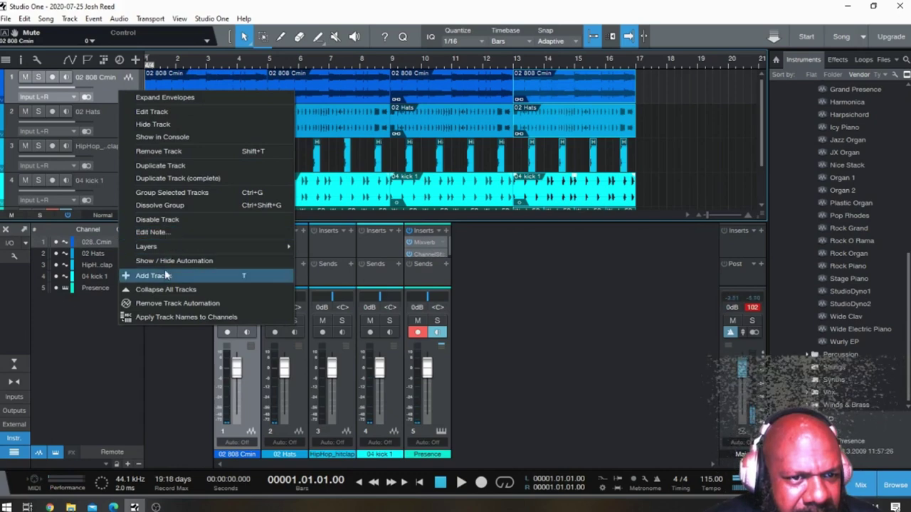
pyautogui.click(180, 152)
pyautogui.press('space')
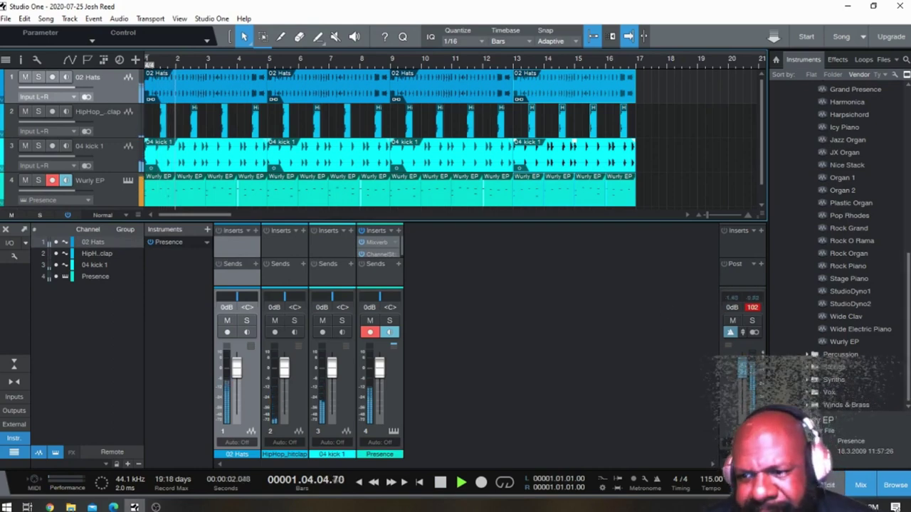
# Step: Browse the Presence instrument presets while the beat plays, and stop playback
pyautogui.scroll(8, 839, 213)
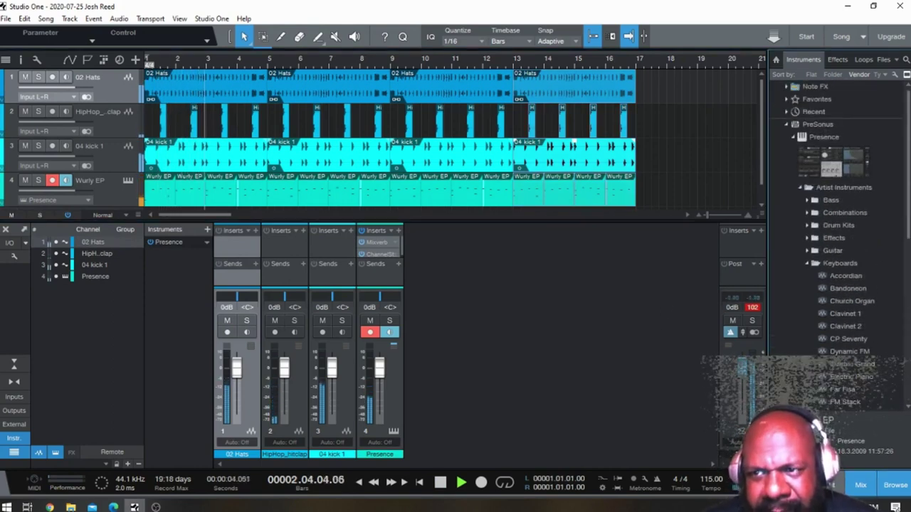
pyautogui.scroll(-7, 860, 295)
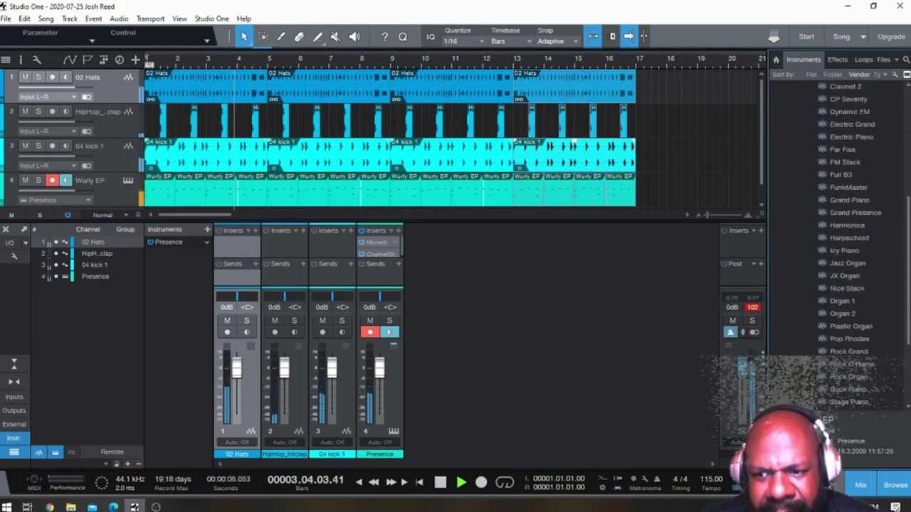
pyautogui.press('space')
# Step: Open the program options and look through the external devices and the advanced editing, MIDI and services settings
pyautogui.click(182, 18)
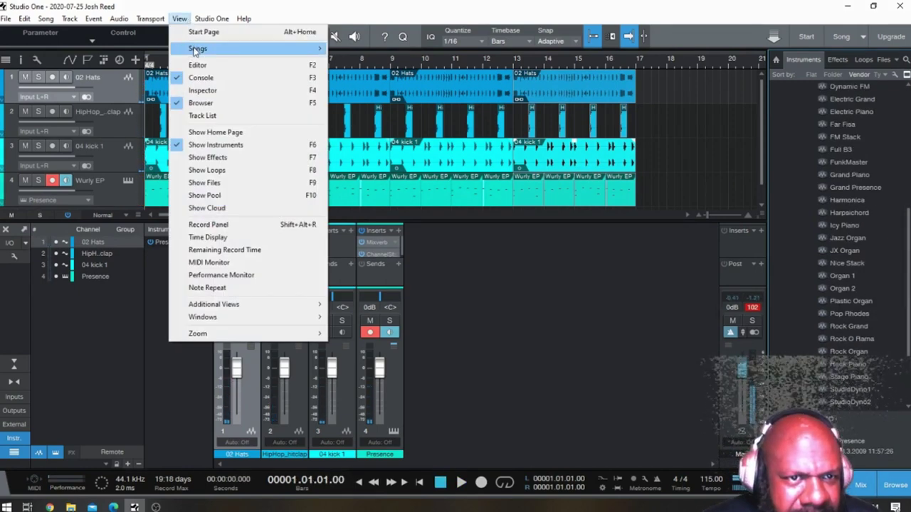
pyautogui.moveTo(211, 18)
pyautogui.click(228, 138)
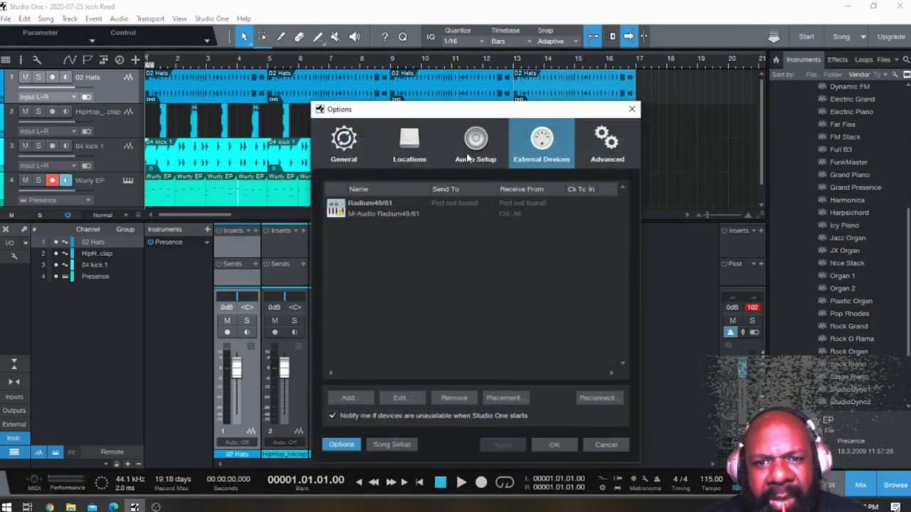
pyautogui.click(609, 141)
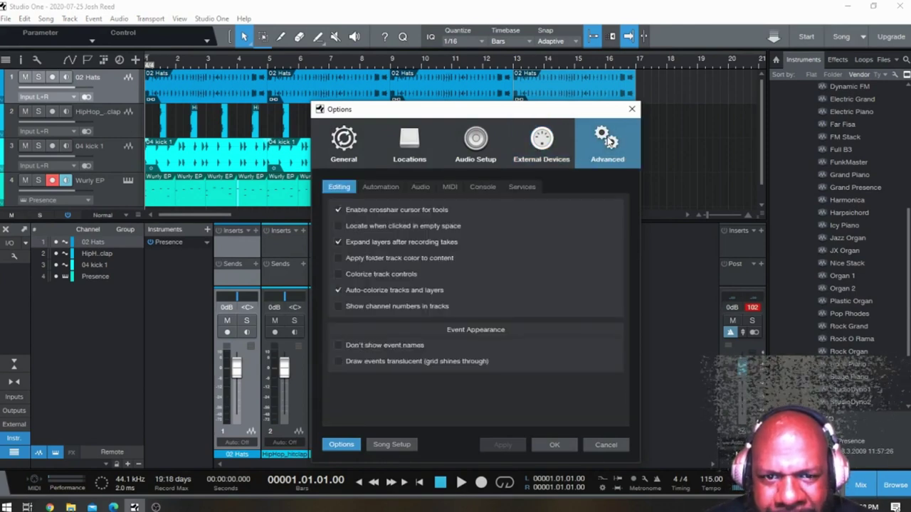
pyautogui.click(448, 187)
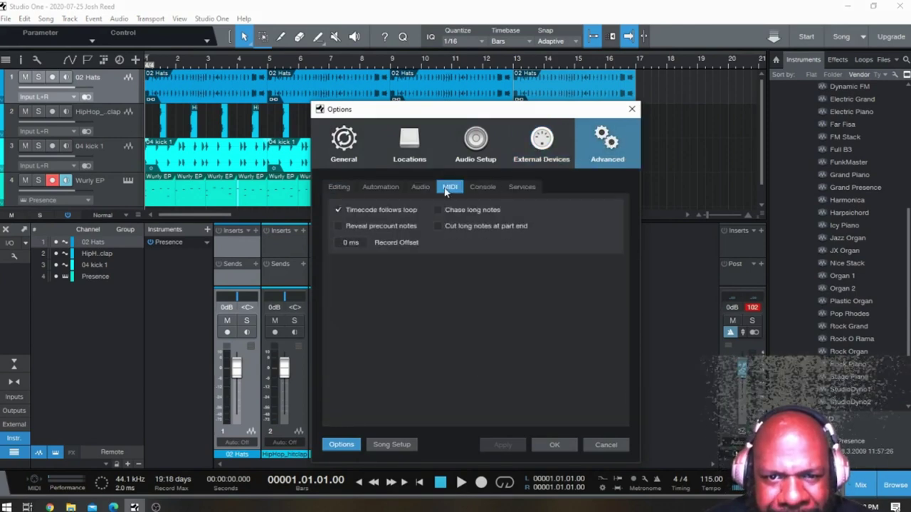
pyautogui.click(519, 188)
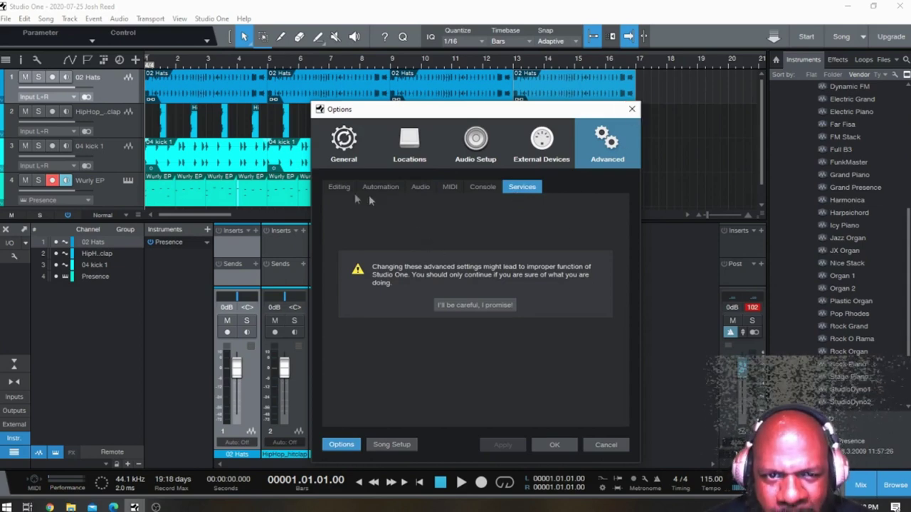
# Step: Look through the transport, view and zoom commands in the keyboard shortcuts list, and close the options
pyautogui.click(335, 156)
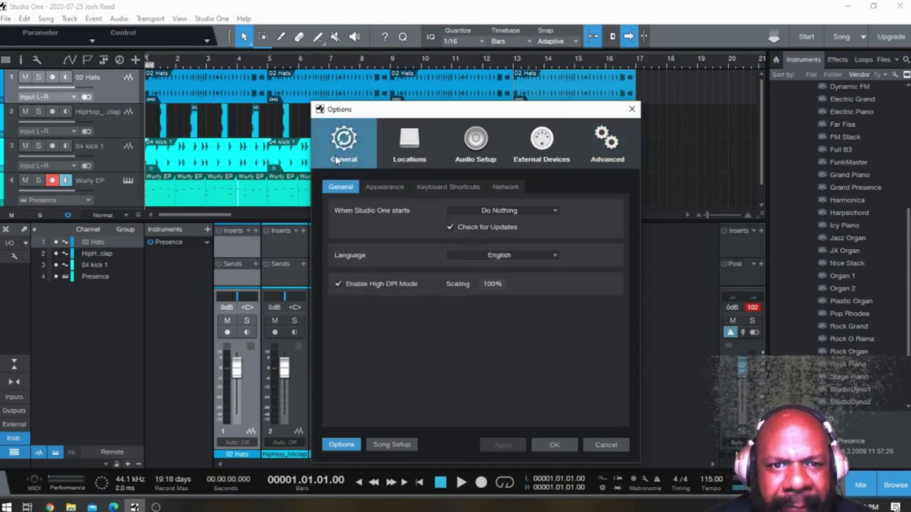
pyautogui.click(453, 188)
pyautogui.scroll(-4, 430, 299)
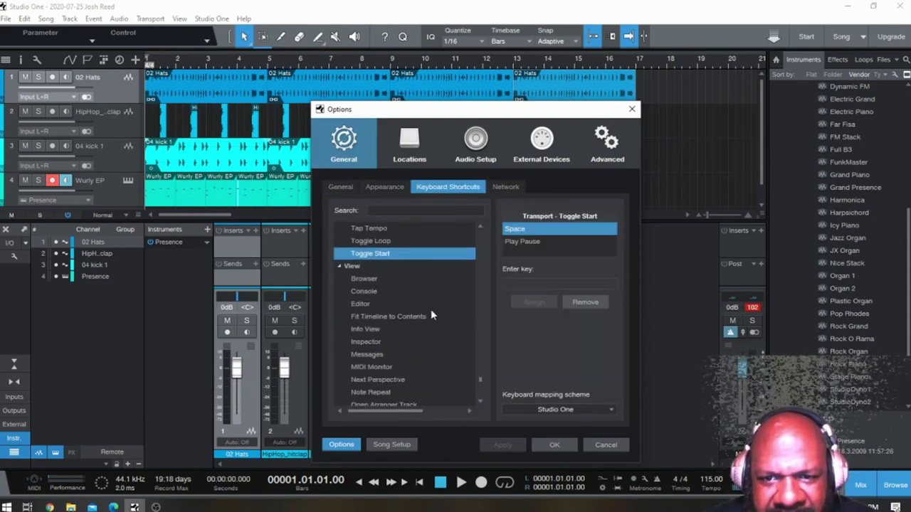
pyautogui.scroll(-6, 431, 312)
pyautogui.scroll(-3, 430, 313)
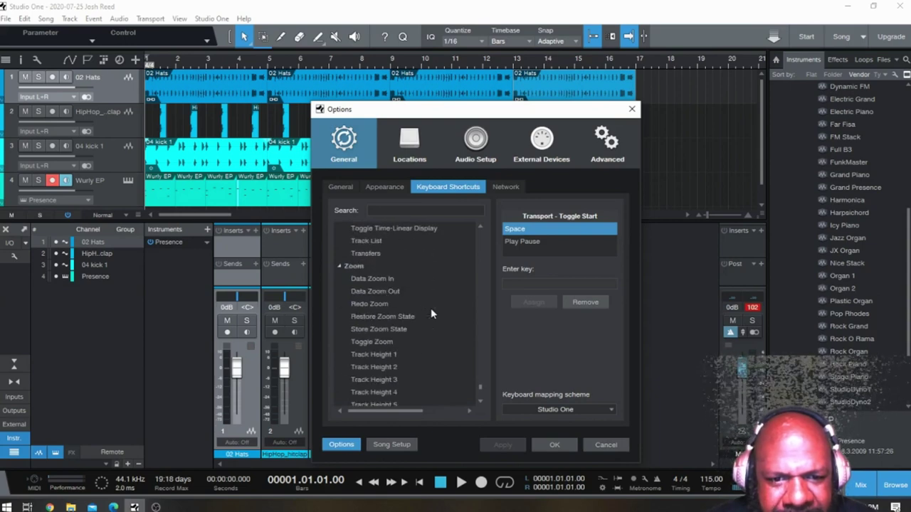
pyautogui.scroll(-6, 431, 308)
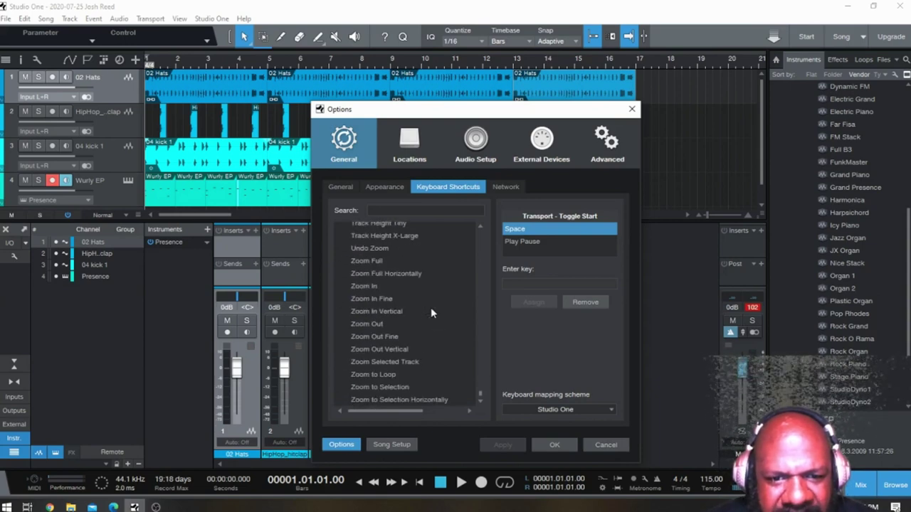
pyautogui.scroll(4, 429, 313)
pyautogui.scroll(12, 429, 313)
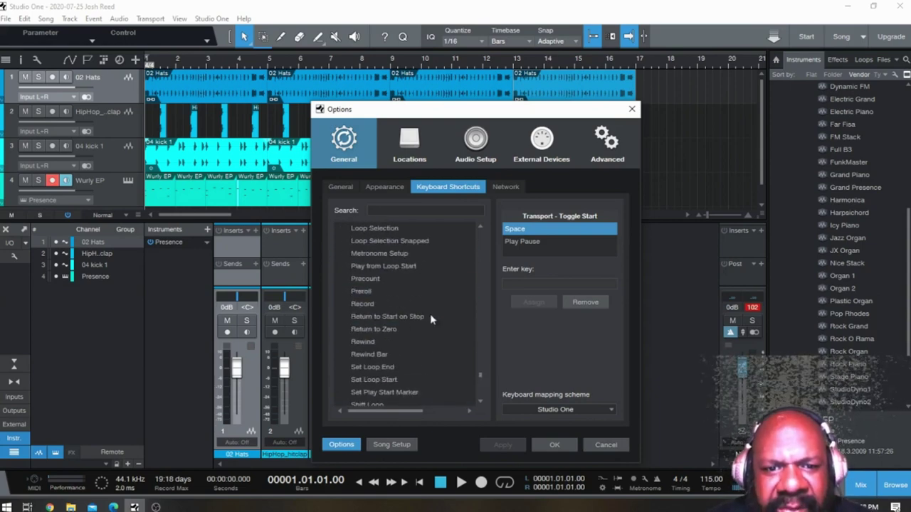
pyautogui.scroll(2, 429, 308)
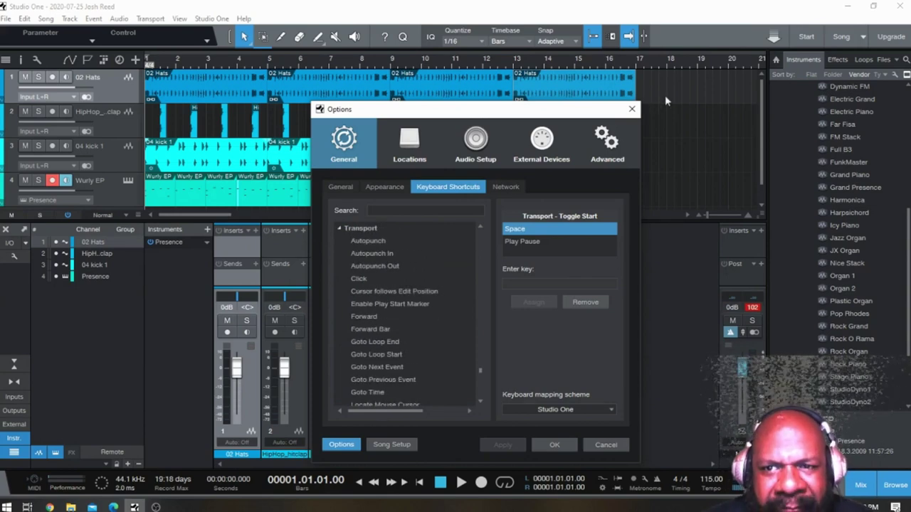
pyautogui.click(633, 110)
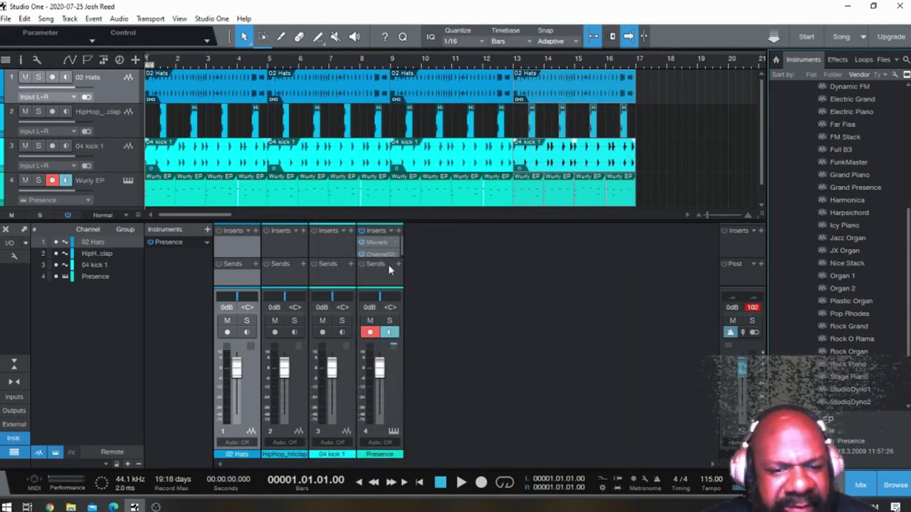
# Step: Play the beat from the start, hide the mixer console, and stop playback
pyautogui.press('space')
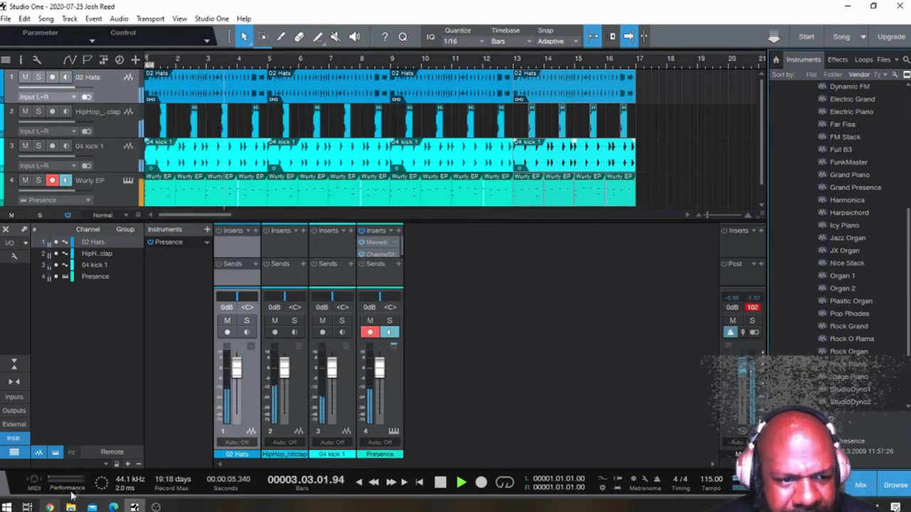
pyautogui.click(859, 486)
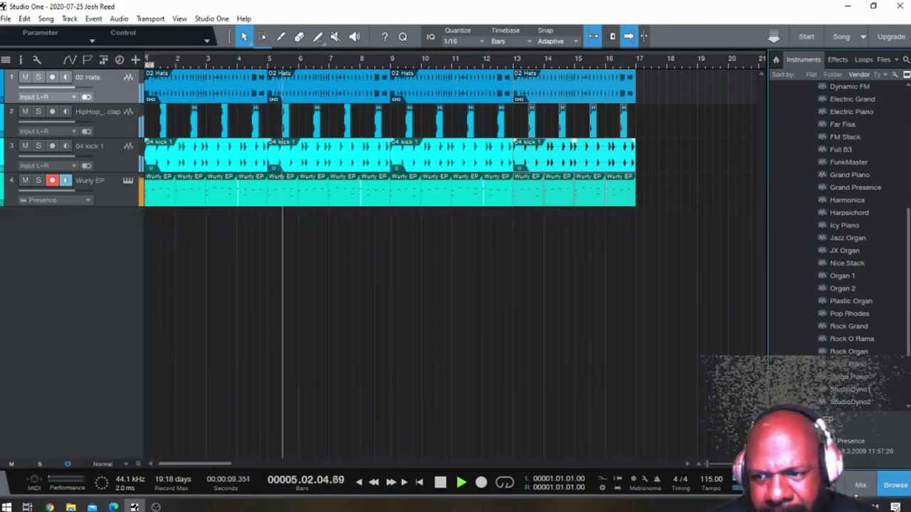
pyautogui.scroll(4, 886, 275)
pyautogui.press('space')
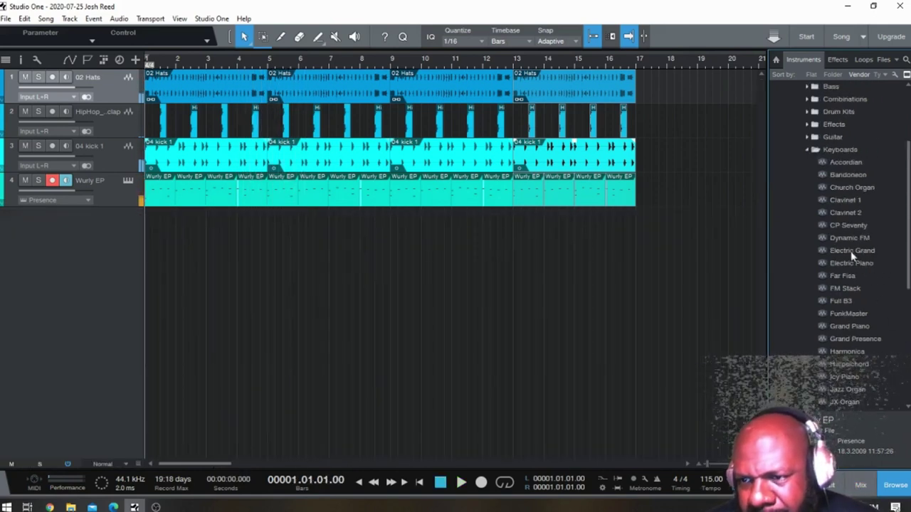
# Step: Collapse the Keyboards presets folder and add a new Presence instrument track below the Wurly EP track
pyautogui.click(845, 187)
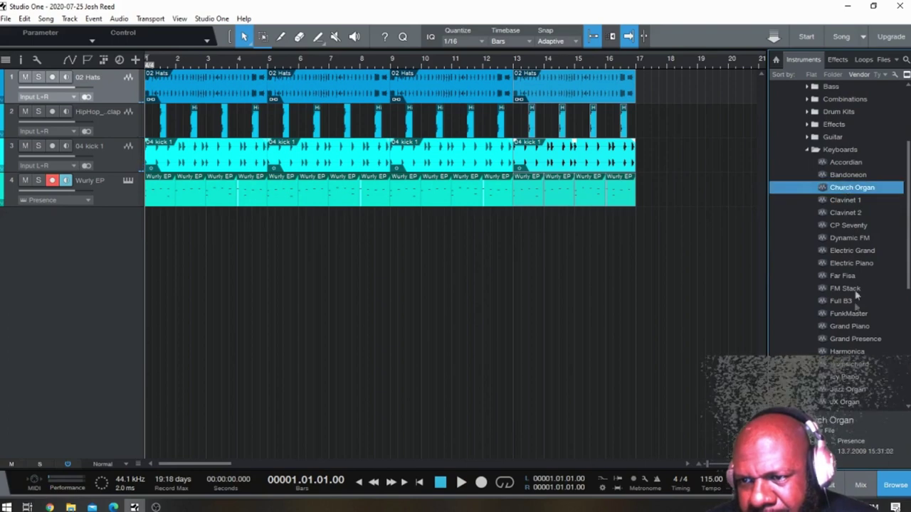
pyautogui.click(808, 151)
pyautogui.scroll(3, 808, 155)
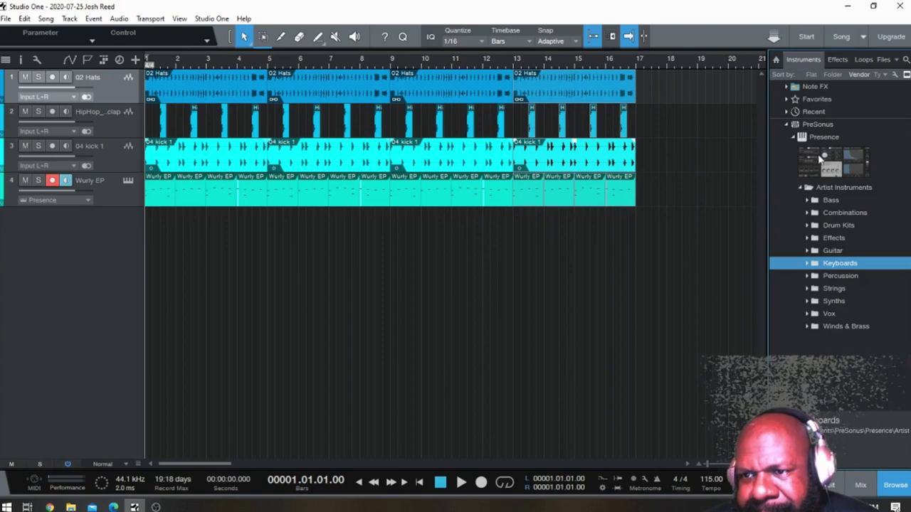
pyautogui.moveTo(824, 136); pyautogui.dragTo(135, 260)
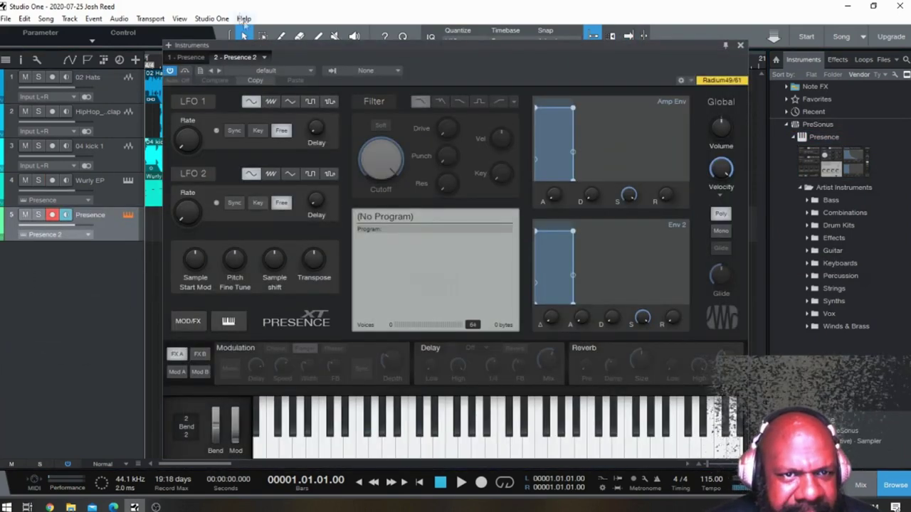
# Step: Load the Blown Bottle preset from Winds & Brass into the new Presence instrument and audition a note
pyautogui.click(293, 70)
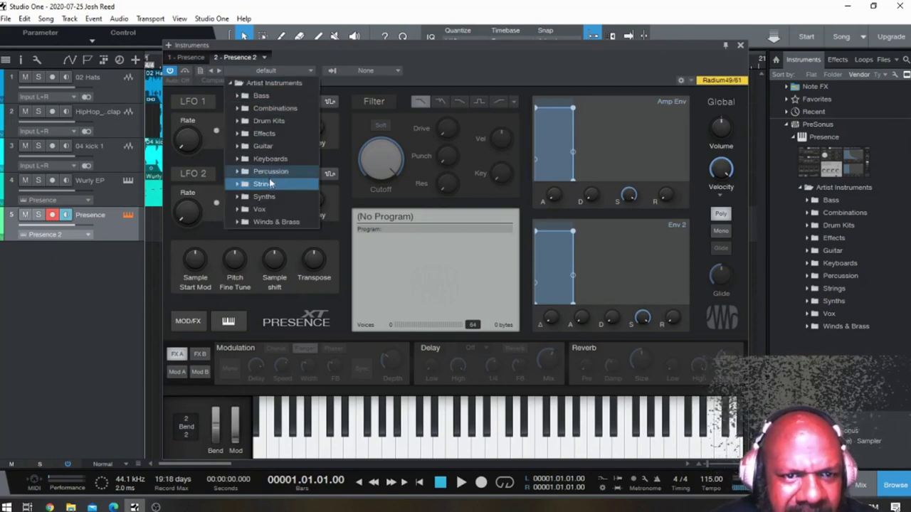
pyautogui.click(265, 184)
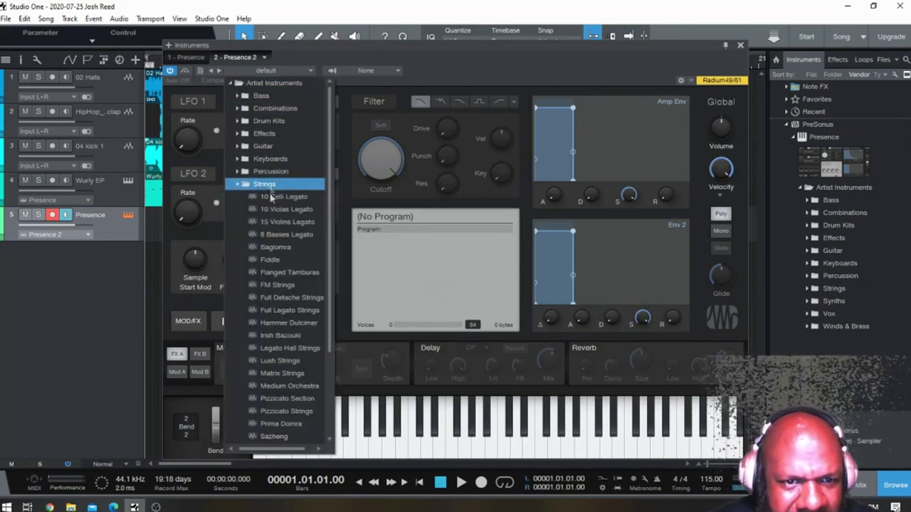
pyautogui.click(274, 186)
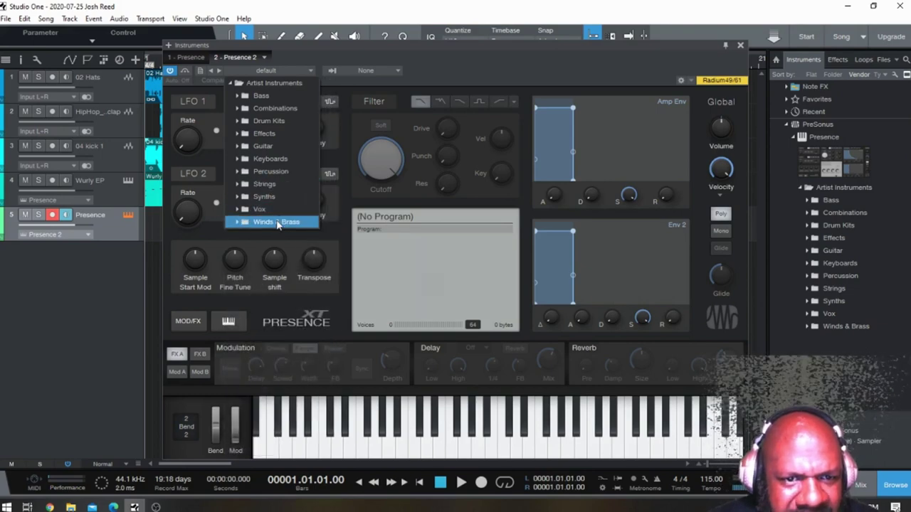
pyautogui.click(278, 223)
pyautogui.click(281, 318)
pyautogui.click(437, 451)
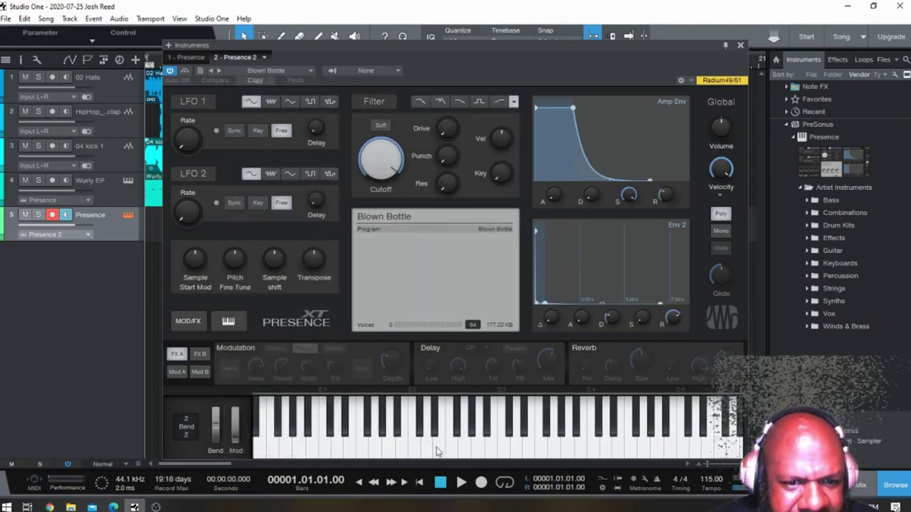
# Step: Load the Flute preset from Winds & Brass into the new Presence instrument and audition notes across its keyboard
pyautogui.click(279, 72)
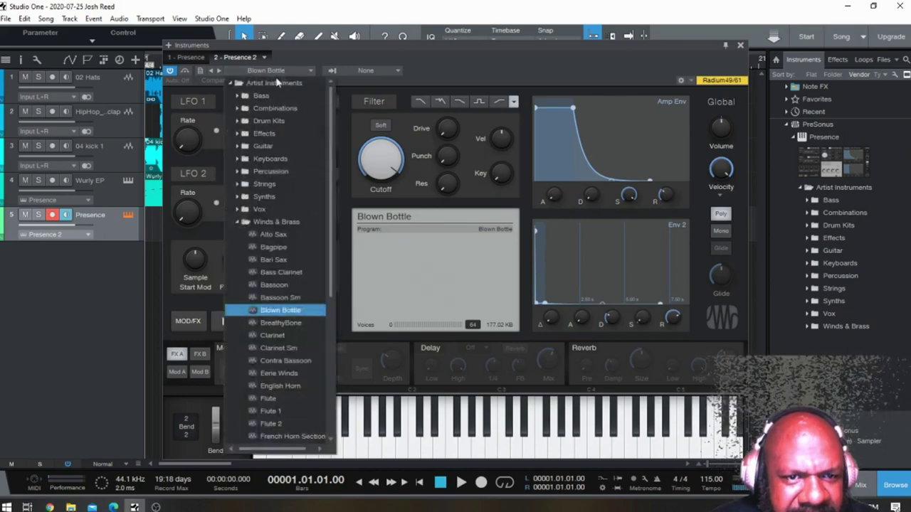
pyautogui.click(300, 399)
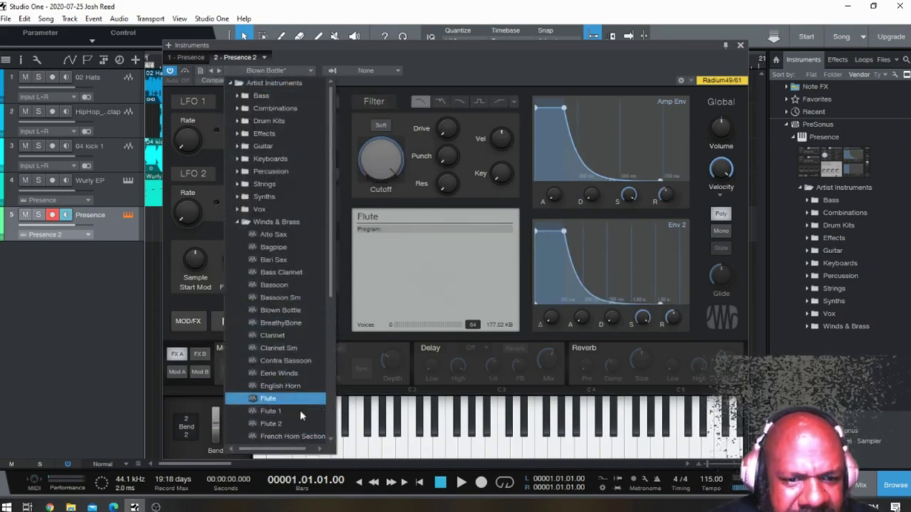
pyautogui.click(470, 456)
pyautogui.click(544, 450)
pyautogui.click(430, 450)
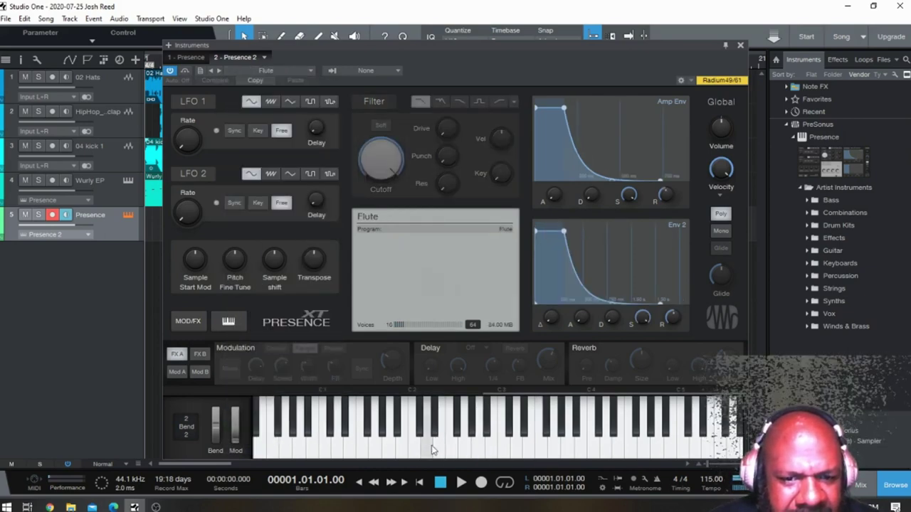
pyautogui.click(340, 451)
pyautogui.click(374, 454)
pyautogui.click(541, 449)
pyautogui.click(553, 451)
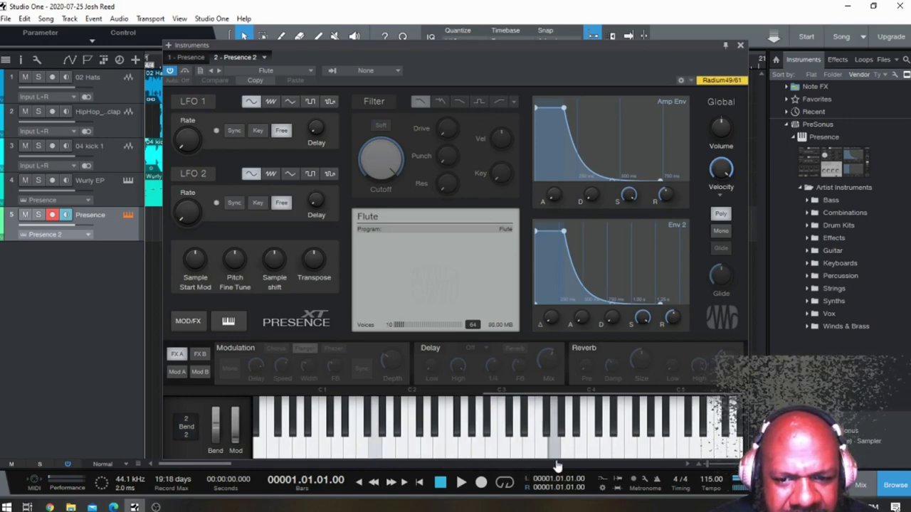
pyautogui.click(581, 451)
pyautogui.click(620, 452)
pyautogui.click(571, 451)
pyautogui.click(522, 451)
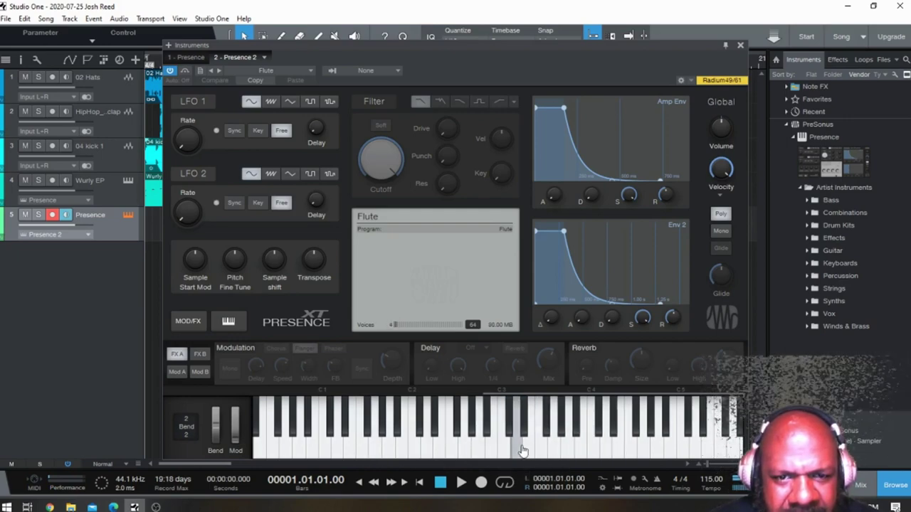
# Step: Set the audio device block size to 2048 samples, confirm the options, and close the Presence instrument window
pyautogui.click(211, 19)
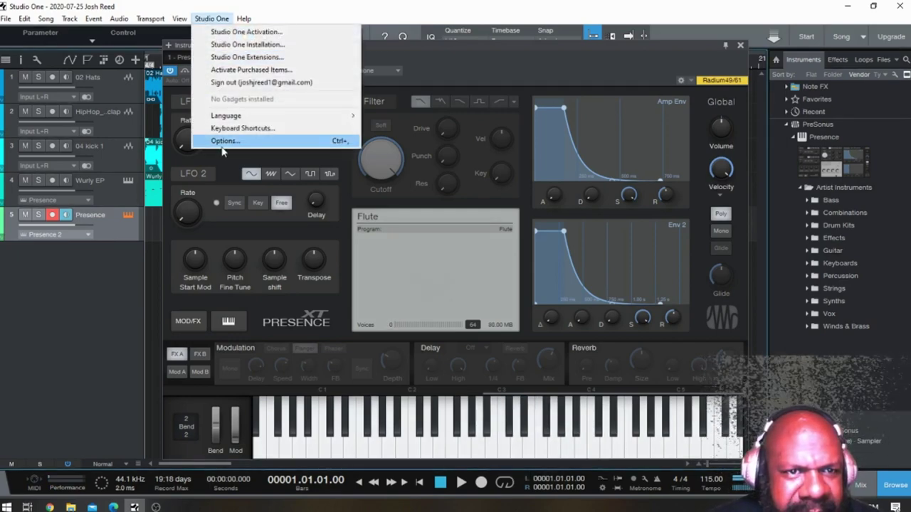
pyautogui.click(221, 139)
pyautogui.click(476, 149)
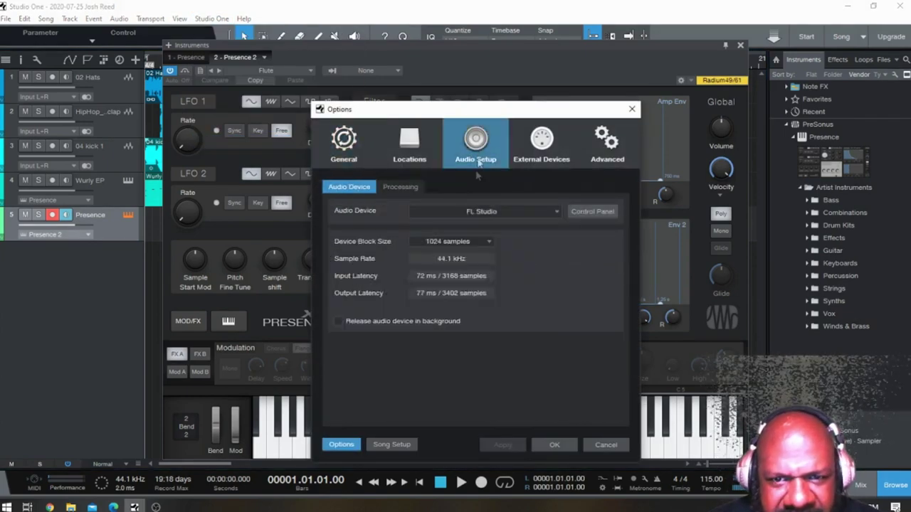
pyautogui.click(474, 241)
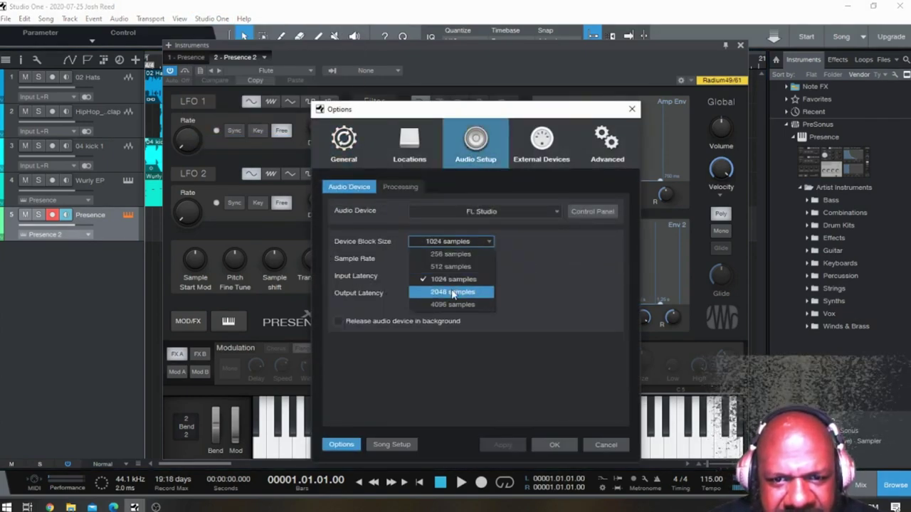
pyautogui.click(454, 292)
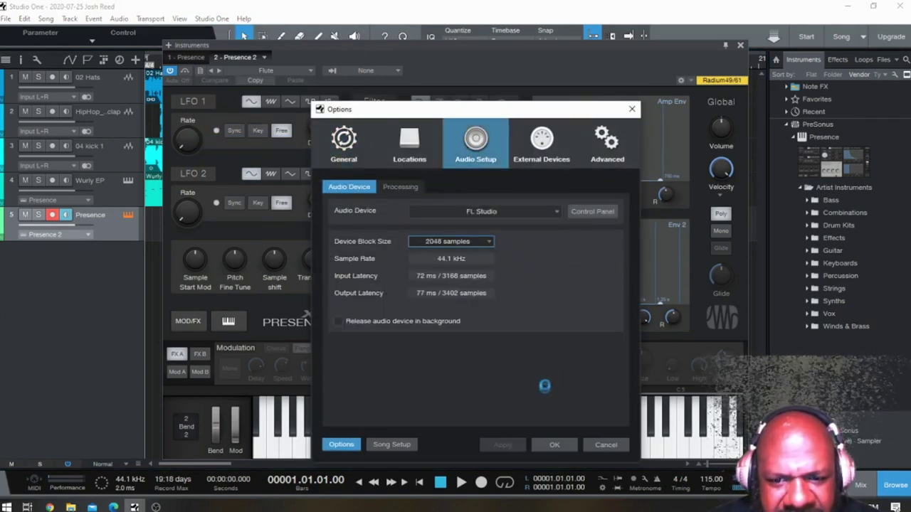
pyautogui.click(555, 445)
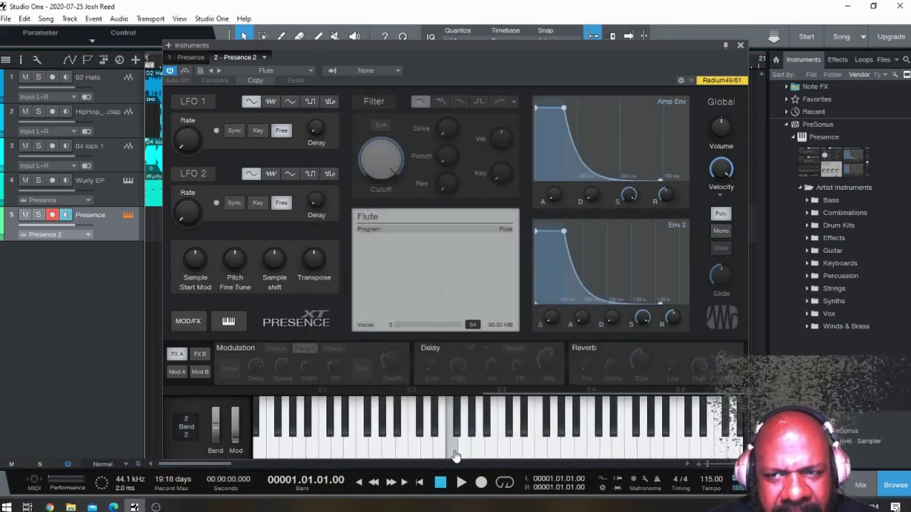
pyautogui.click(740, 46)
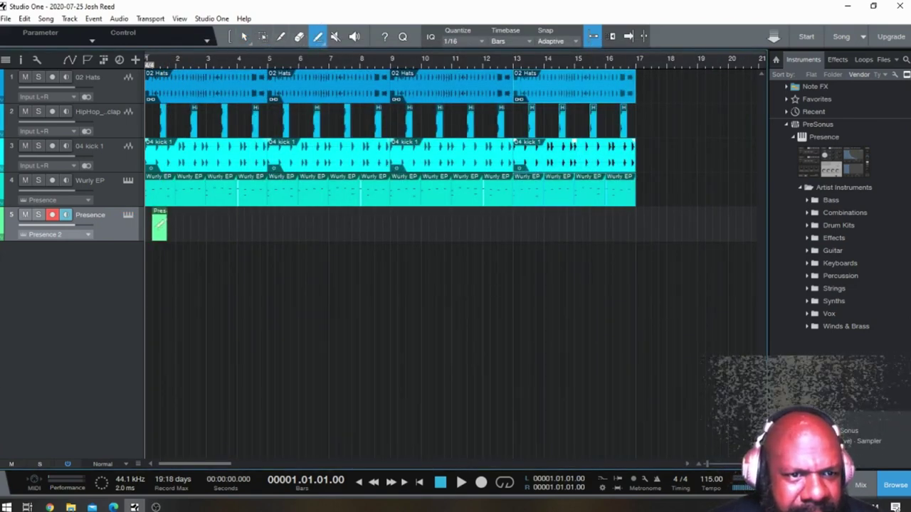
# Step: Move the Presence event to the start of bar 1, open it in the note editor, and play the song briefly
pyautogui.click(243, 36)
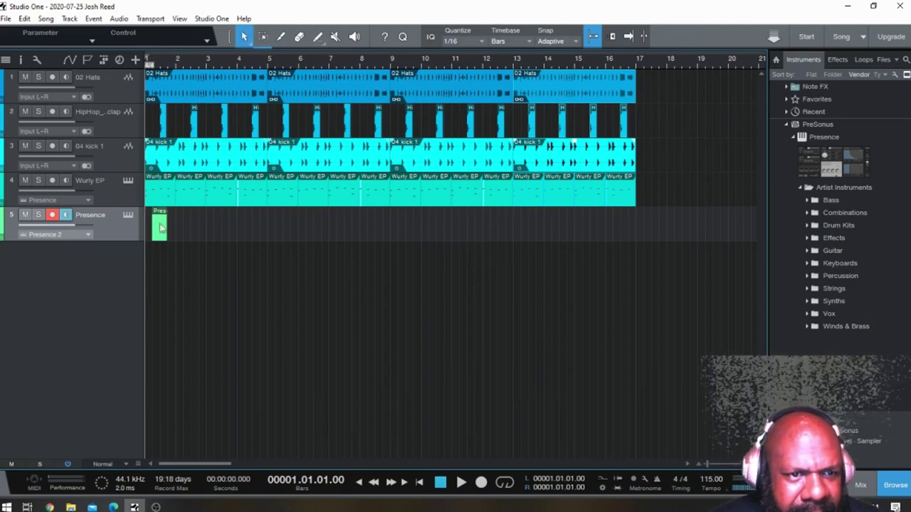
pyautogui.moveTo(160, 228); pyautogui.dragTo(152, 228)
pyautogui.press('space')
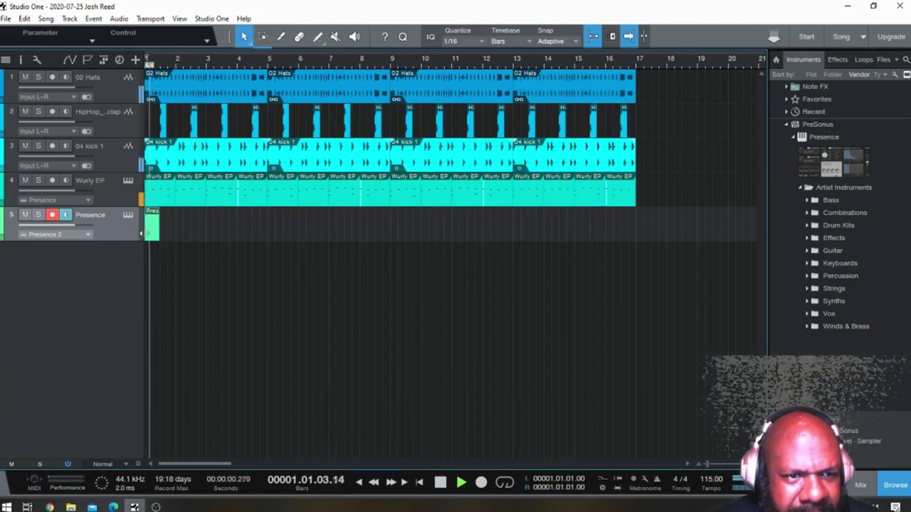
pyautogui.doubleClick(152, 226)
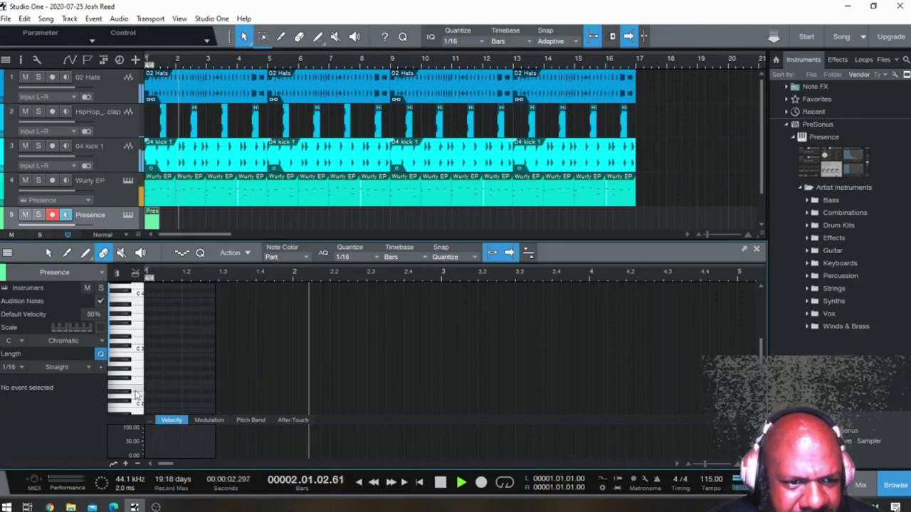
pyautogui.press('space')
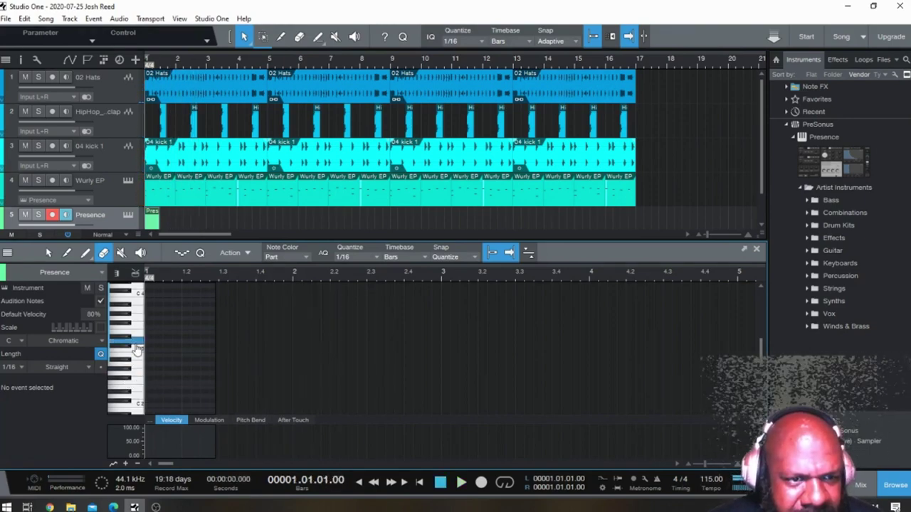
# Step: Load the Flute 1 preset from Winds & Brass into the new Presence instrument, audition several notes, and close its window
pyautogui.click(129, 217)
pyautogui.click(314, 72)
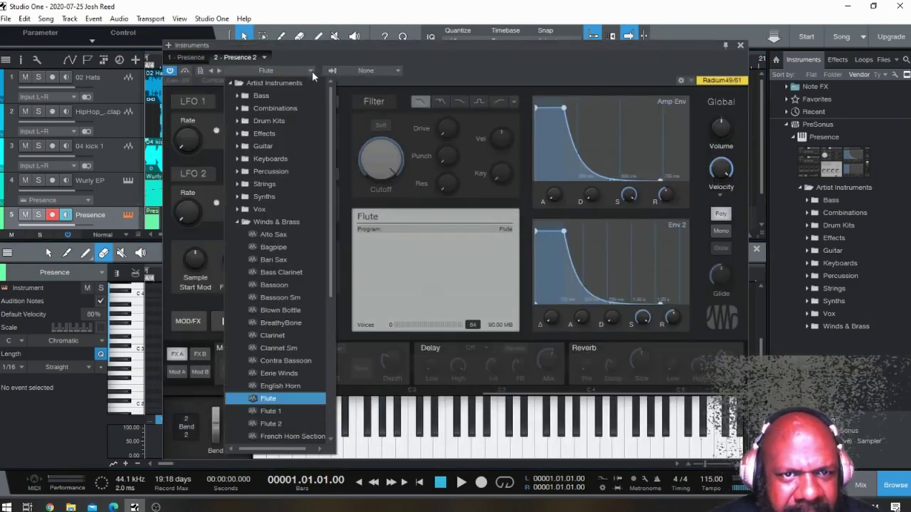
pyautogui.click(285, 412)
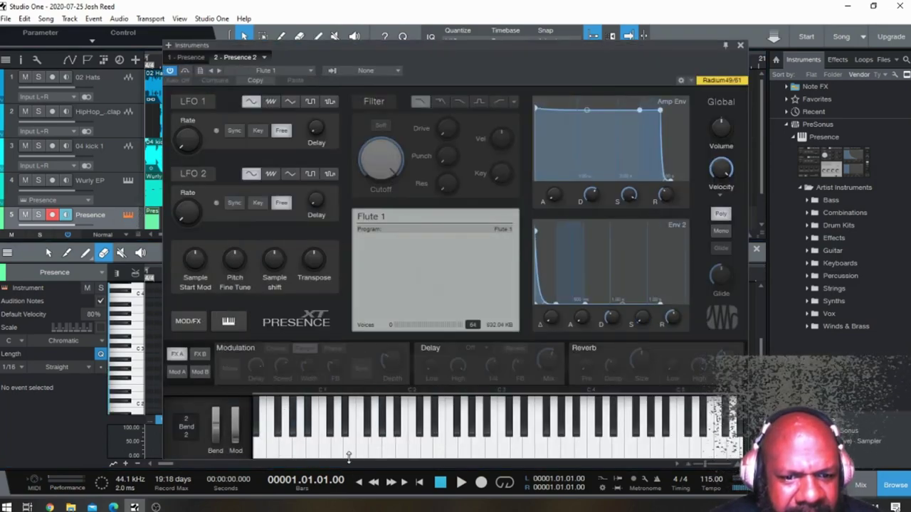
pyautogui.click(351, 452)
pyautogui.click(468, 453)
pyautogui.click(490, 452)
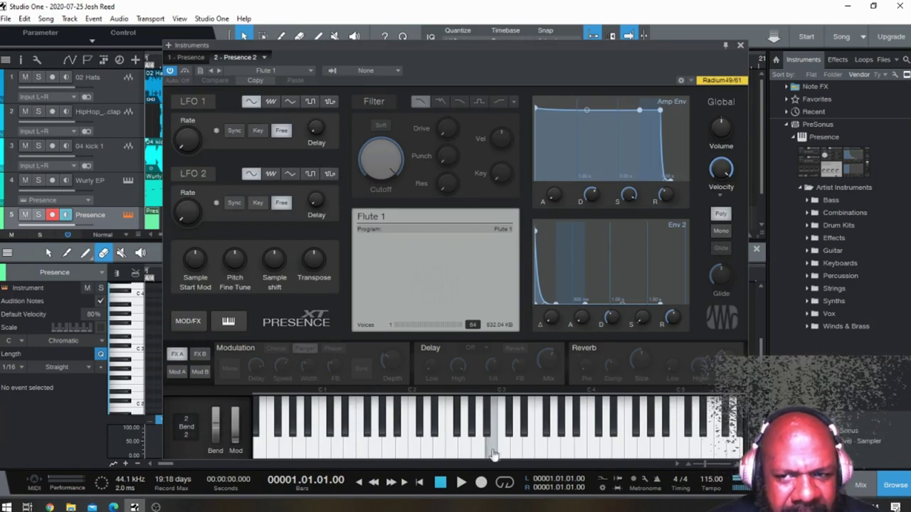
pyautogui.click(740, 45)
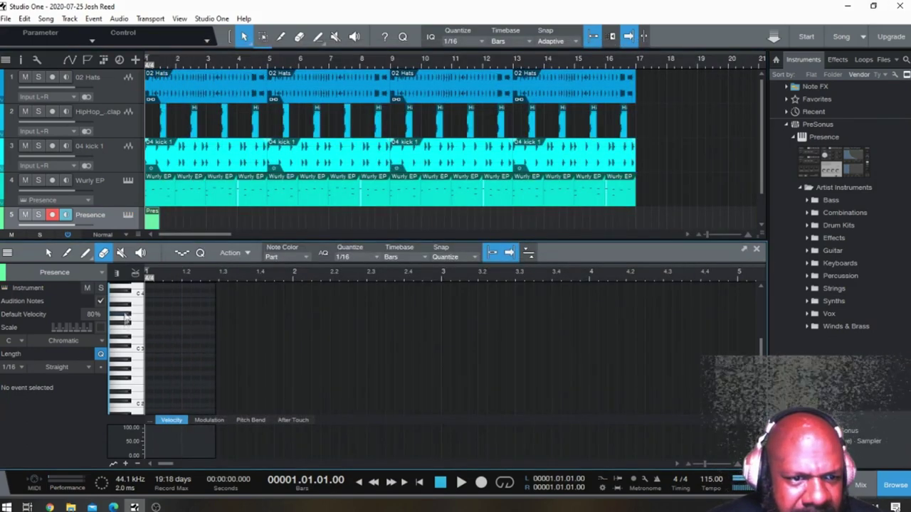
# Step: Draw an ascending run of four sixteenth notes, F4, G4, G#4 and A#4, across beat 1 of the Presence event
pyautogui.scroll(1, 140, 327)
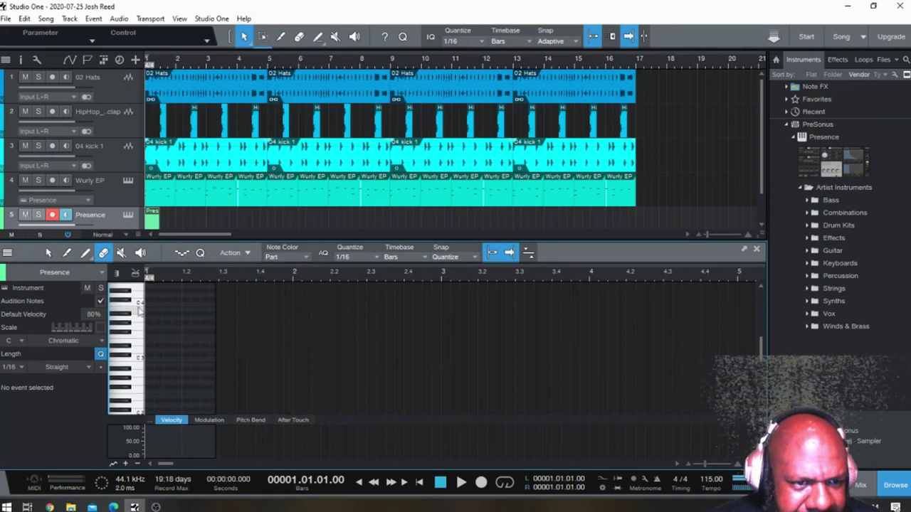
pyautogui.scroll(3, 137, 332)
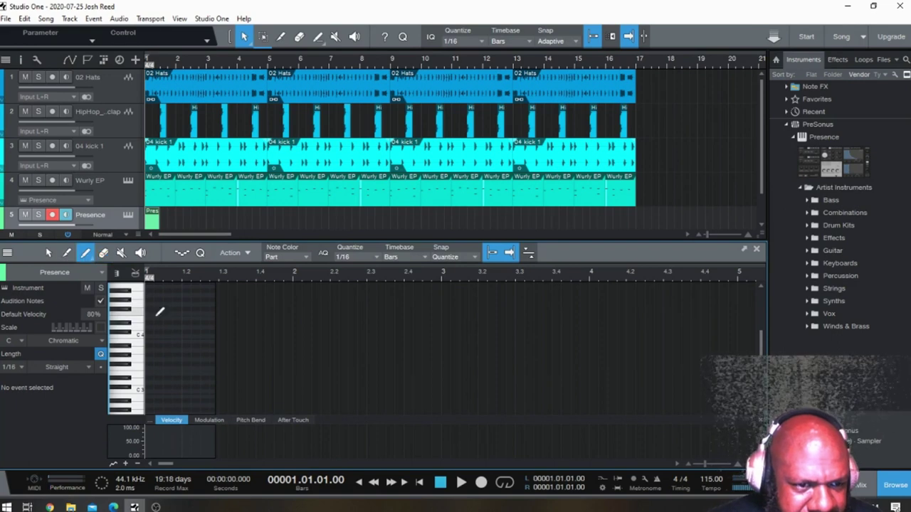
pyautogui.click(149, 312)
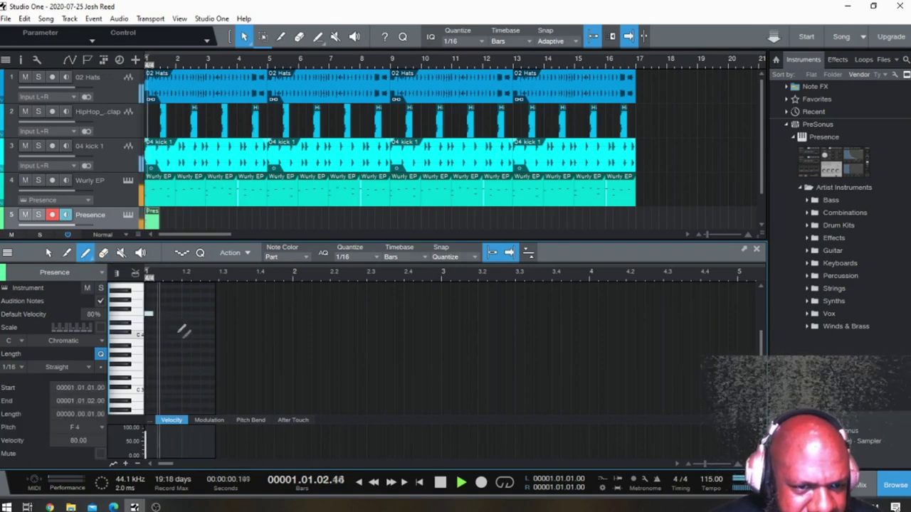
pyautogui.click(164, 301)
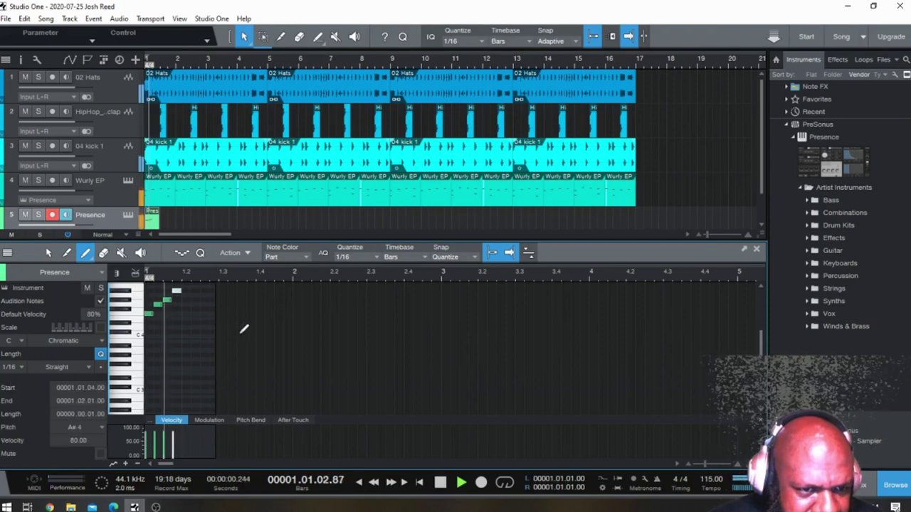
pyautogui.scroll(1, 246, 327)
pyautogui.press('space')
# Step: Add a C5 sixteenth note at bar 1 beat 2 of the flute part and play the run back several times
pyautogui.click(186, 294)
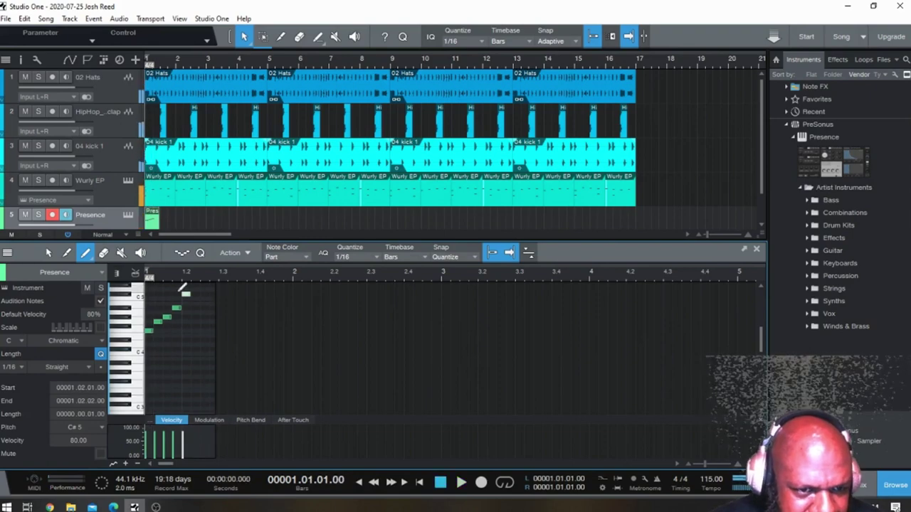
pyautogui.moveTo(186, 294); pyautogui.dragTo(186, 297)
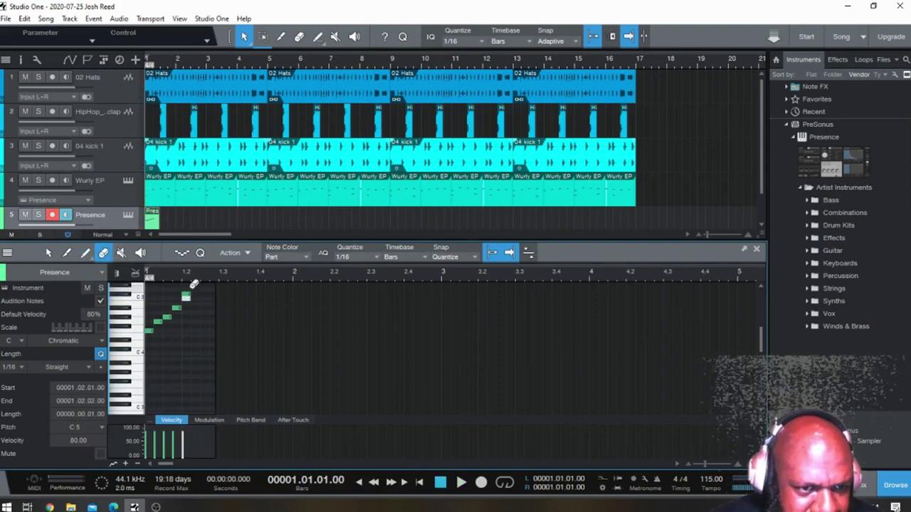
pyautogui.press('space')
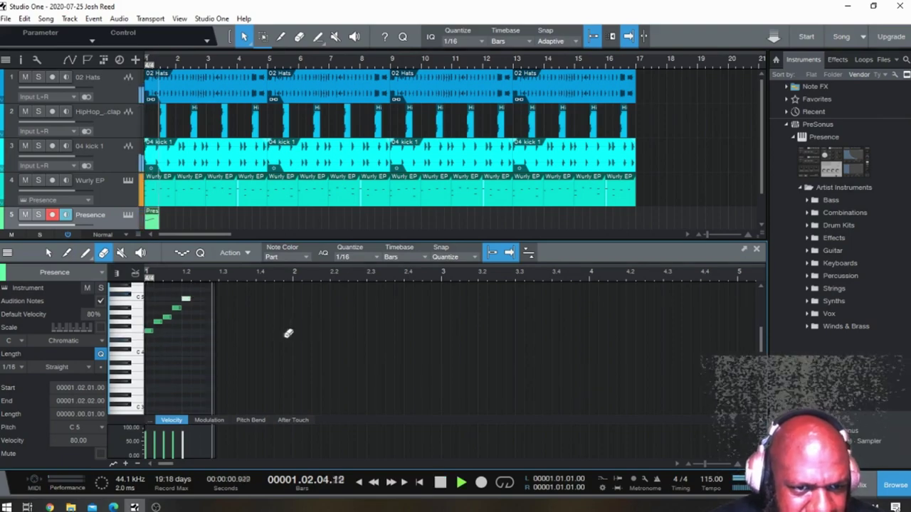
pyautogui.press('4')
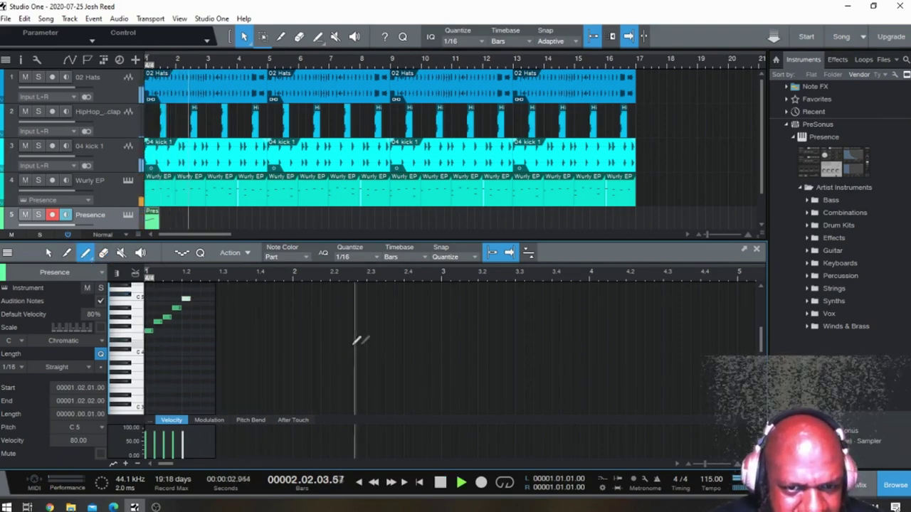
pyautogui.press('space')
pyautogui.press('space')
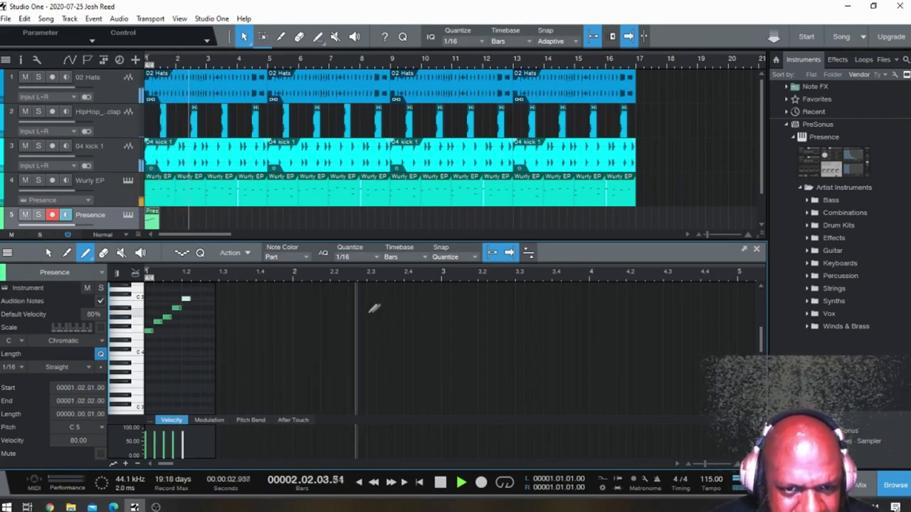
pyautogui.press('space')
pyautogui.press('space')
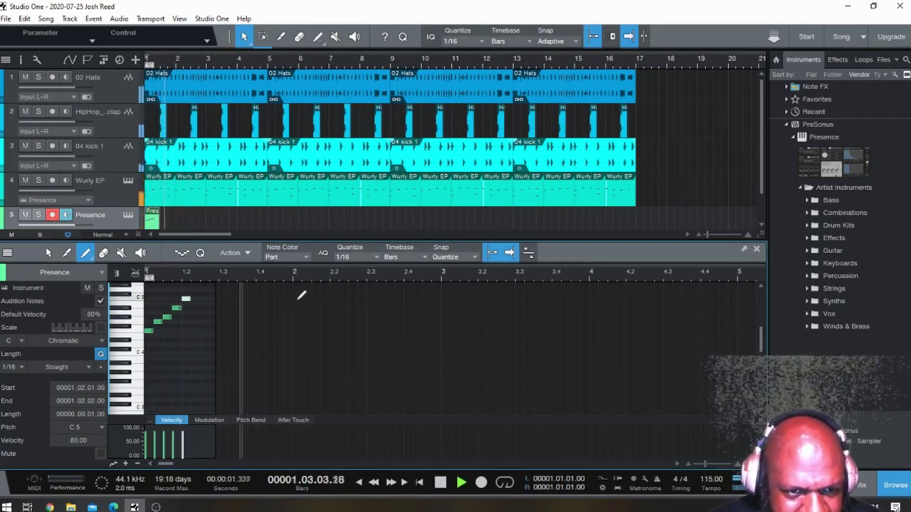
pyautogui.press('space')
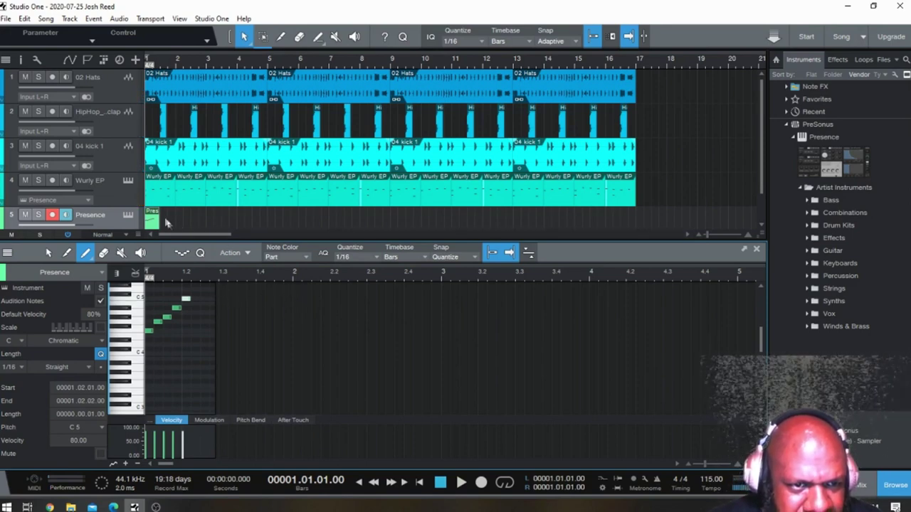
# Step: Extend the Presence event to four bars, ending at bar 5, and play it back
pyautogui.moveTo(163, 220); pyautogui.dragTo(255, 217)
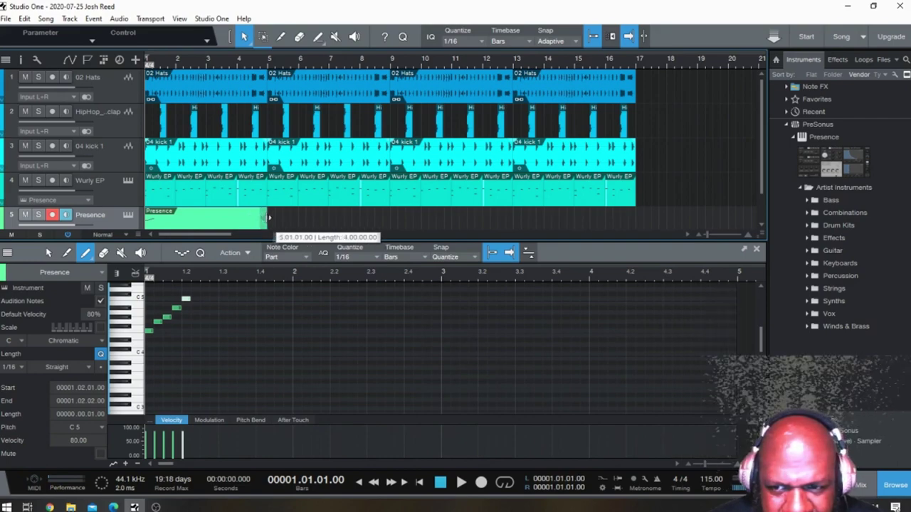
pyautogui.press('space')
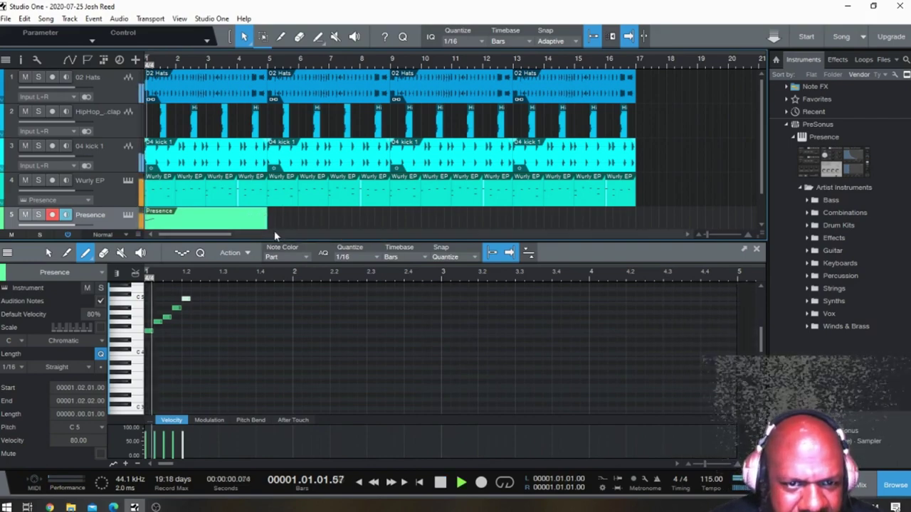
pyautogui.press('space')
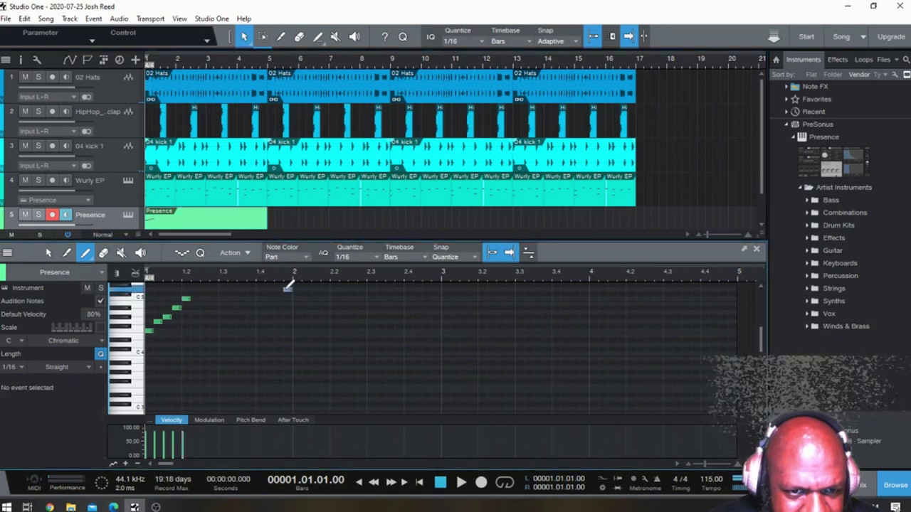
# Step: Draw a C#5 note at 1.4.3, lengthen it to end at 2.3.1, and play the phrase back
pyautogui.click(289, 291)
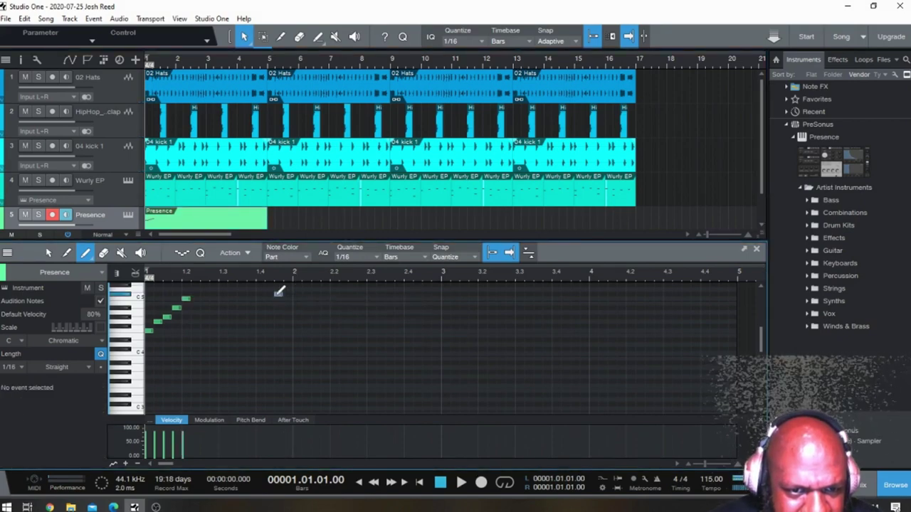
pyautogui.click(277, 294)
pyautogui.press('space')
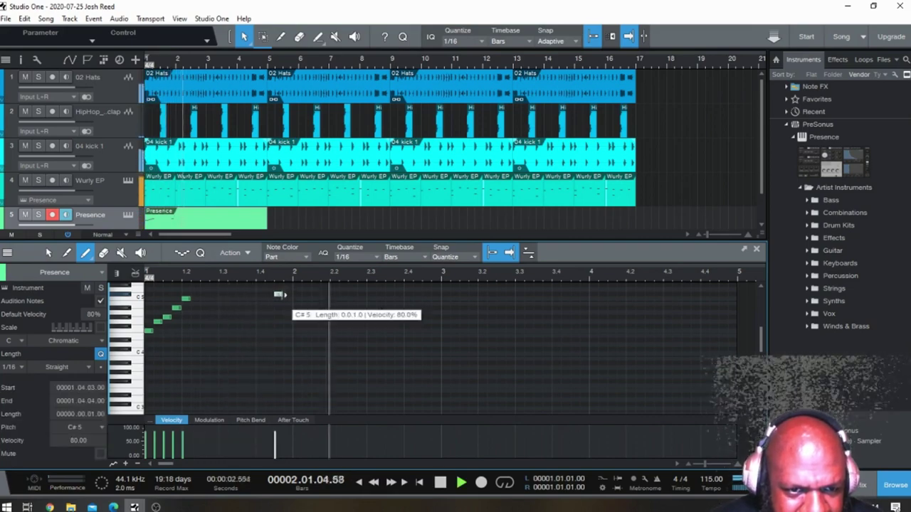
pyautogui.moveTo(281, 295); pyautogui.dragTo(365, 295)
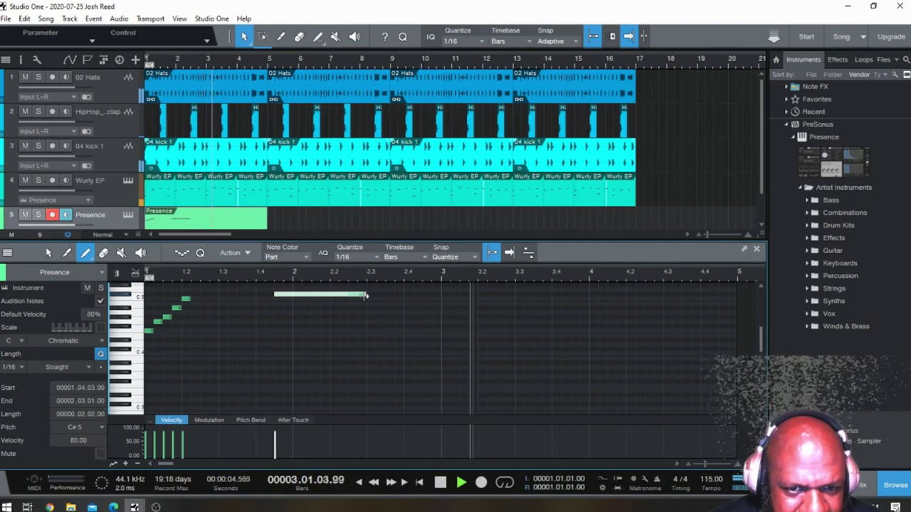
pyautogui.press('space')
pyautogui.press('space')
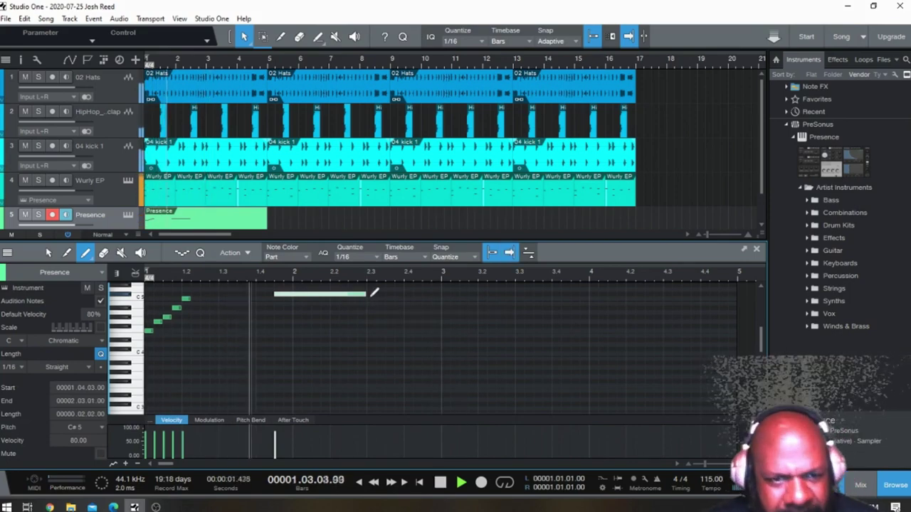
pyautogui.press('space')
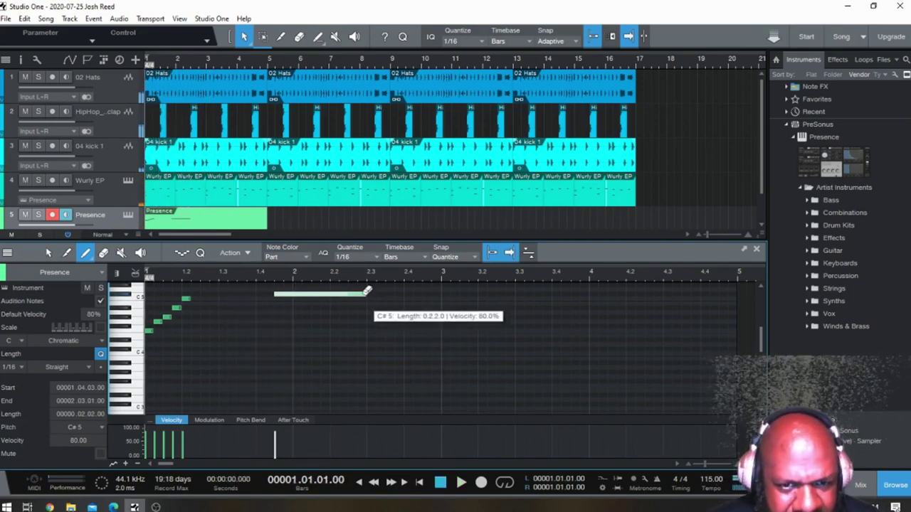
# Step: Add a C5 note at 2.3.1, directly after the long C#5, and set its length to two sixteenths
pyautogui.moveTo(370, 294); pyautogui.dragTo(370, 294)
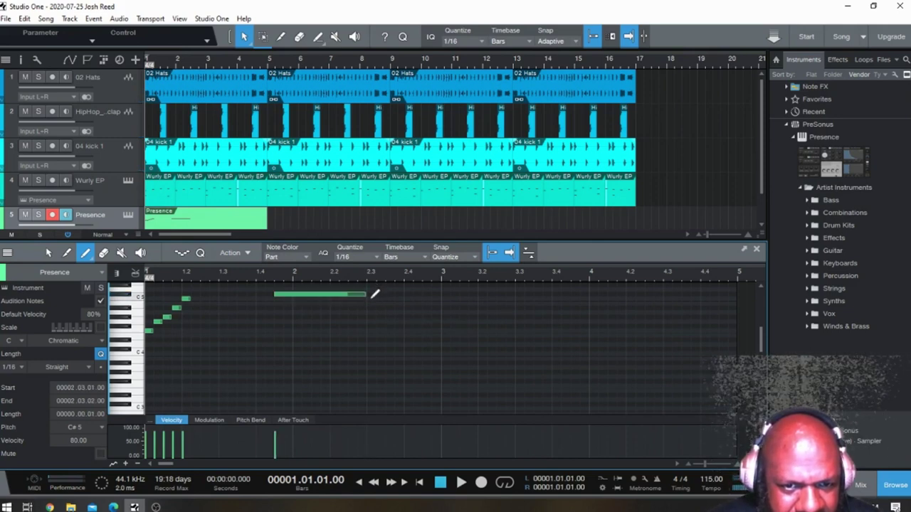
pyautogui.click(370, 298)
pyautogui.press('space')
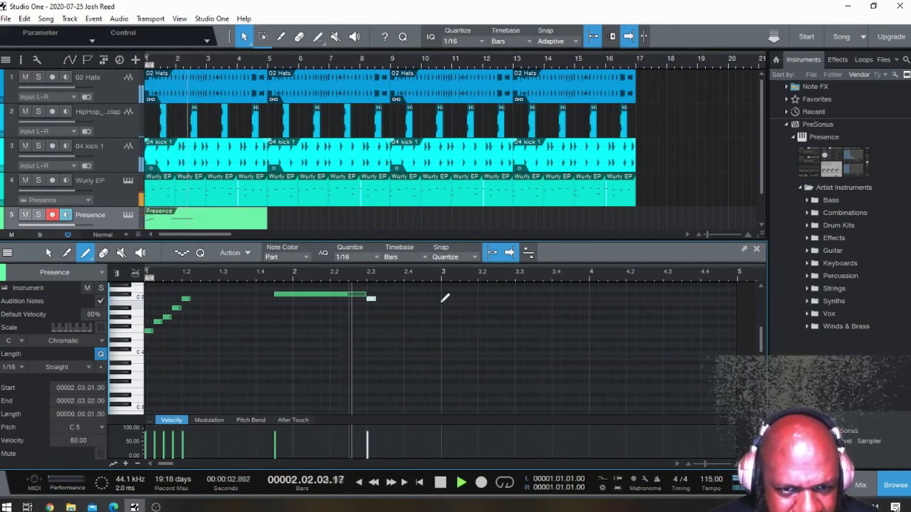
pyautogui.press('space')
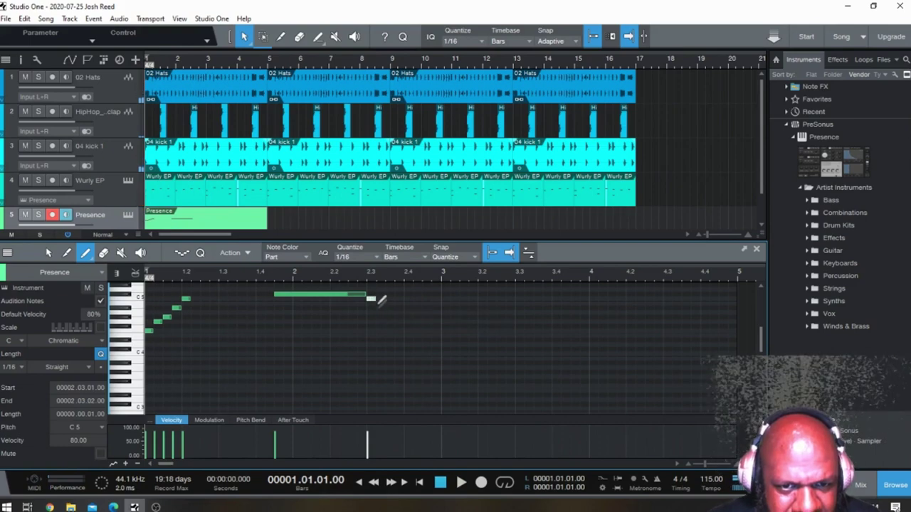
pyautogui.moveTo(385, 295); pyautogui.dragTo(400, 297)
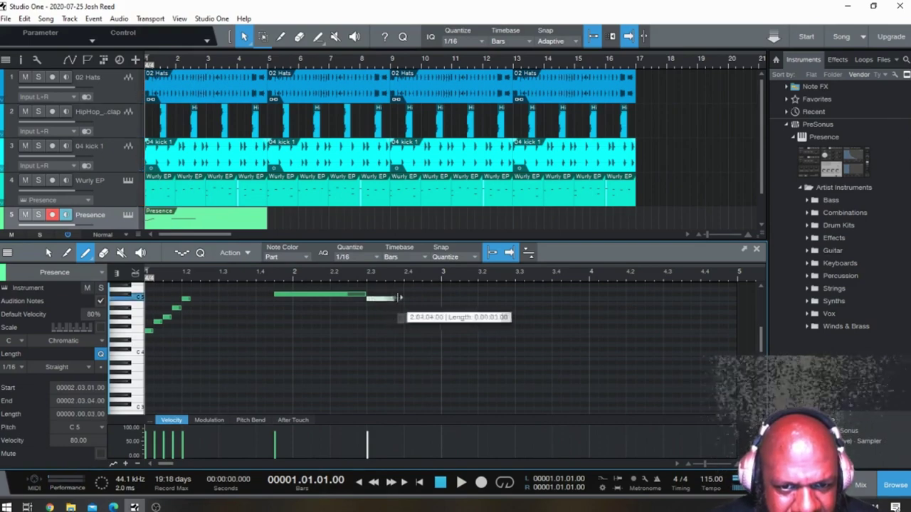
pyautogui.press('space')
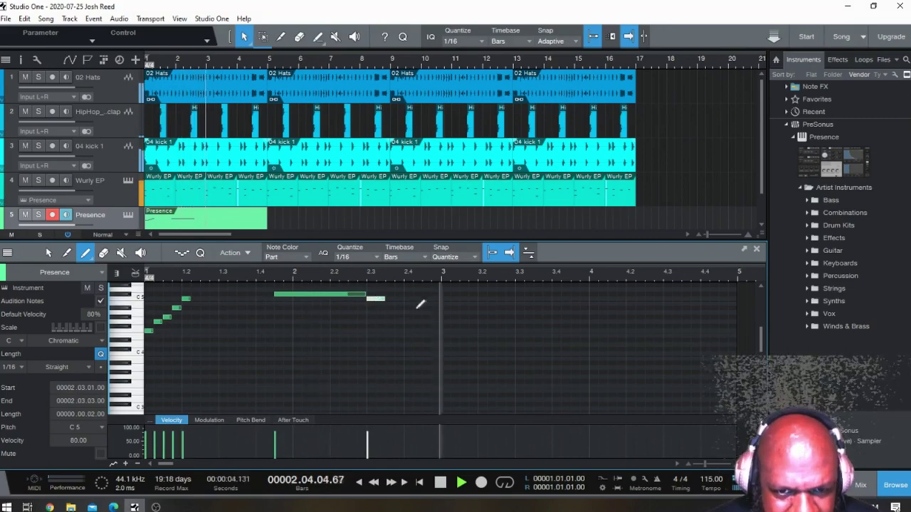
# Step: Replay the flute phrase and add a B4 sixteenth note at the start of bar 3
pyautogui.press('space')
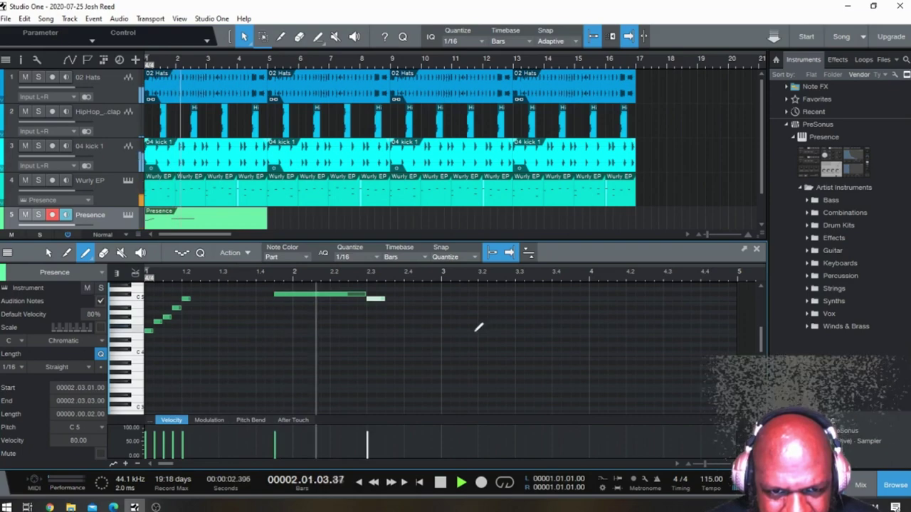
pyautogui.press('space')
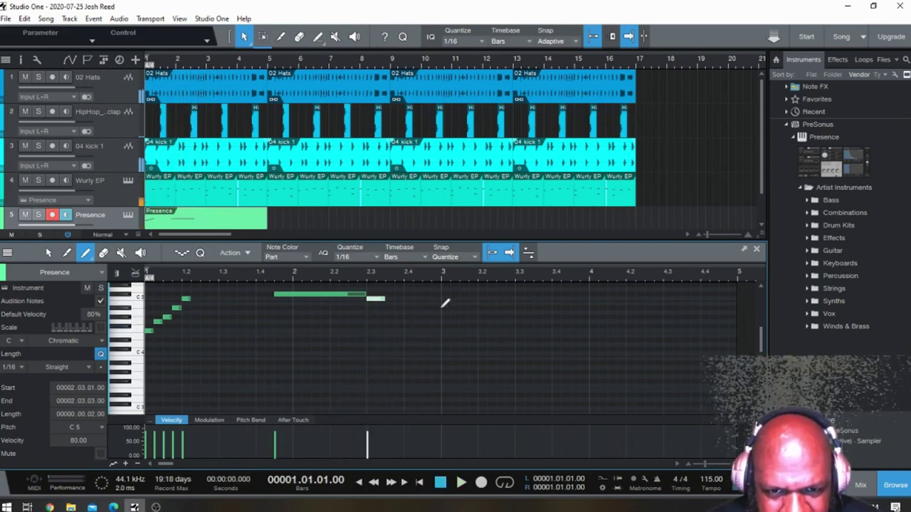
pyautogui.click(443, 302)
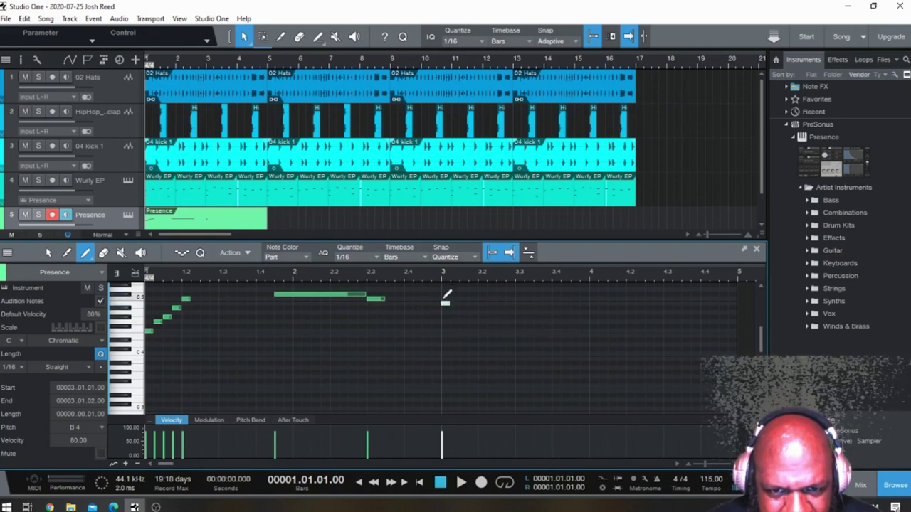
# Step: Raise the sixteenth note at the start of bar 3 to C5 and play the flute phrase back
pyautogui.rightClick(443, 304)
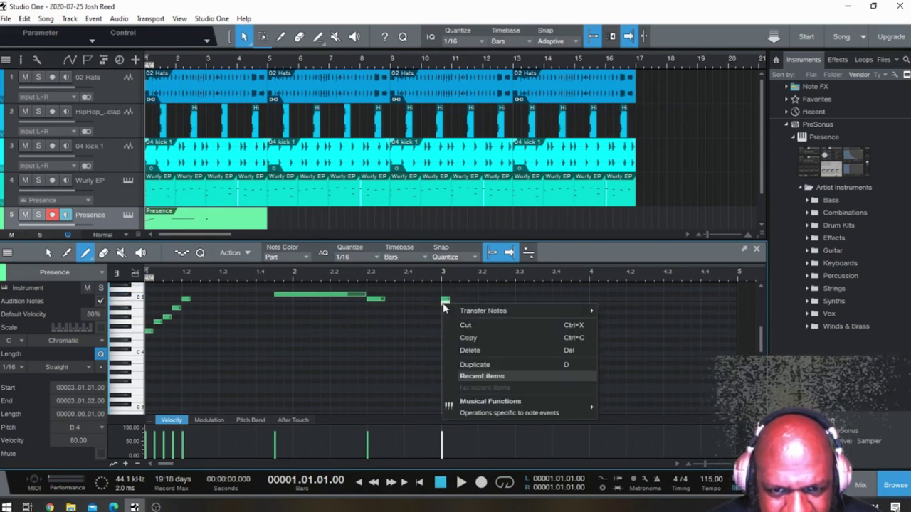
pyautogui.click(565, 262)
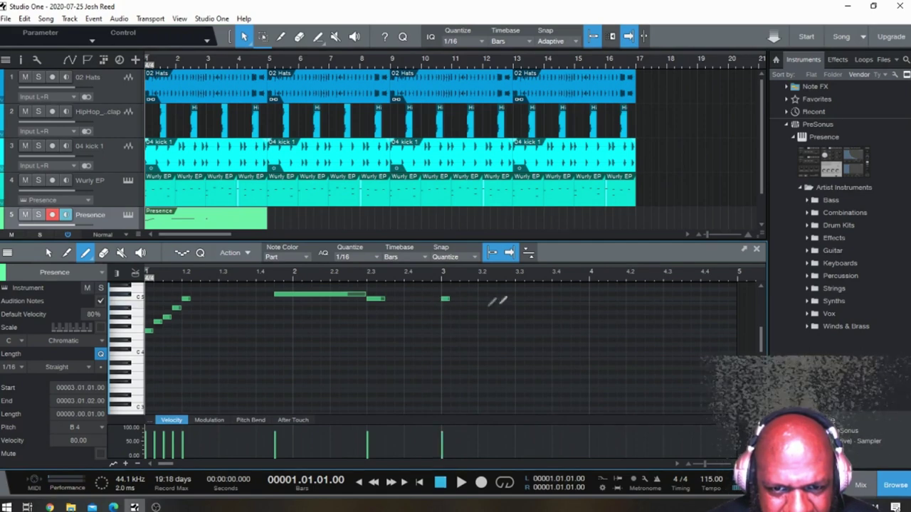
pyautogui.press('space')
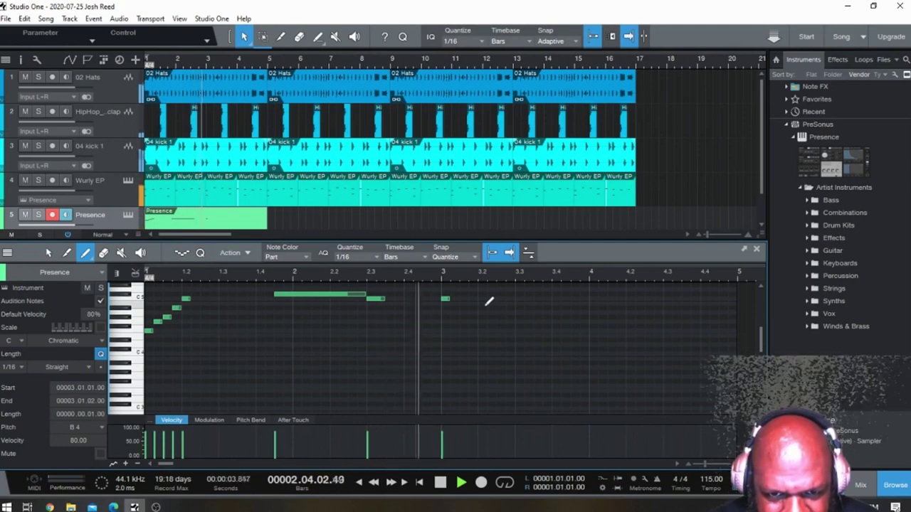
pyautogui.press('space')
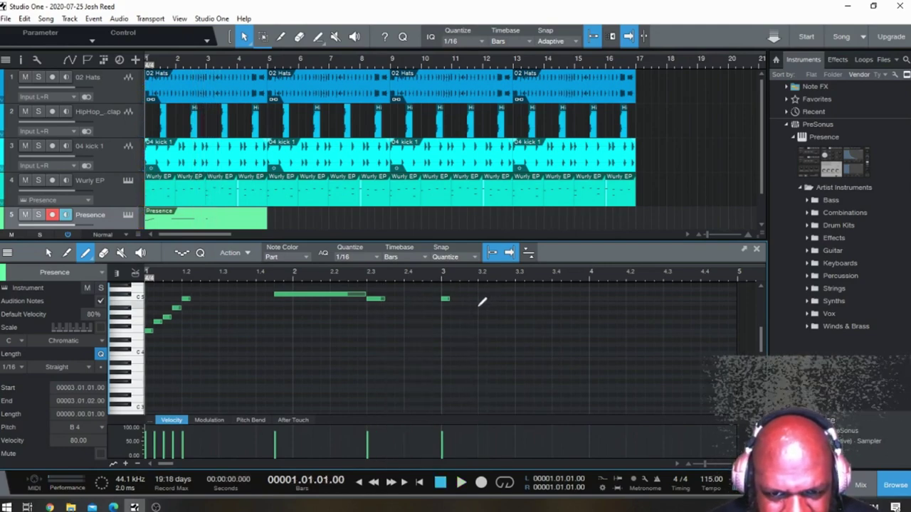
# Step: Add an A#4 sixteenth note at 3.2.1 and play the flute phrase back
pyautogui.click(480, 302)
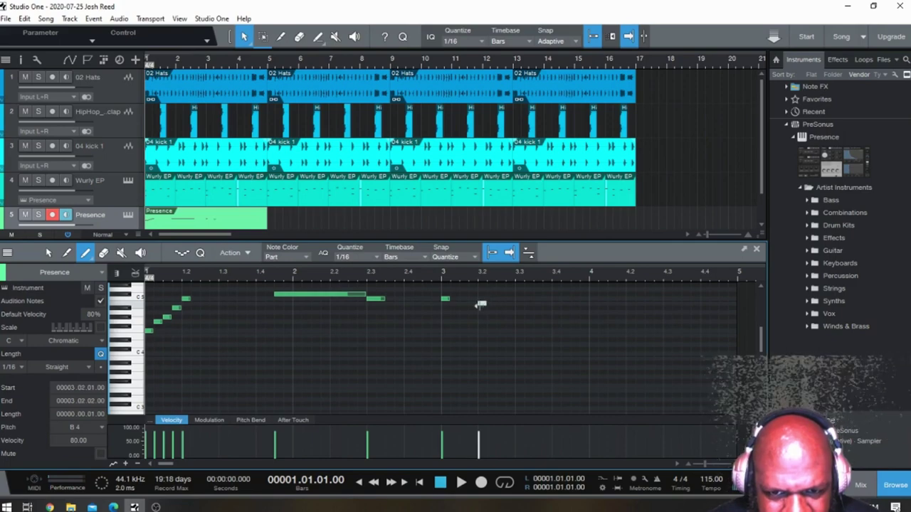
pyautogui.moveTo(483, 300); pyautogui.dragTo(482, 307)
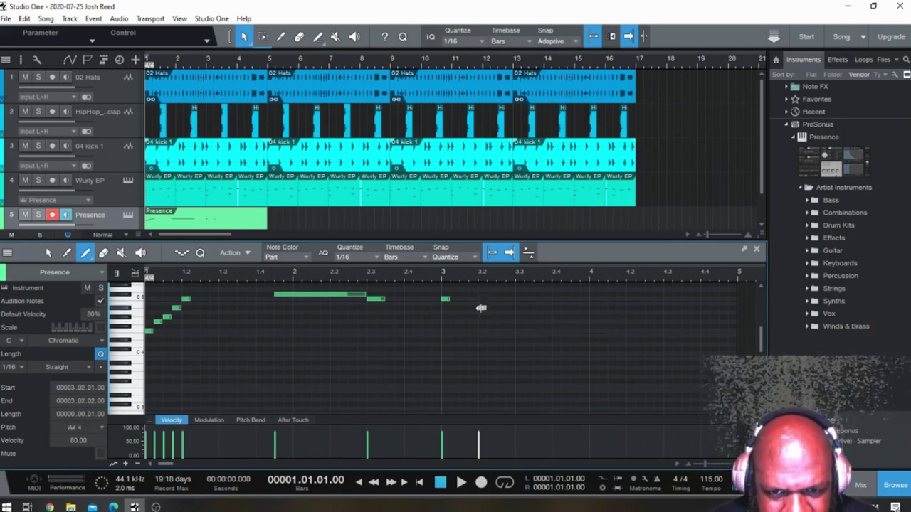
pyautogui.press('space')
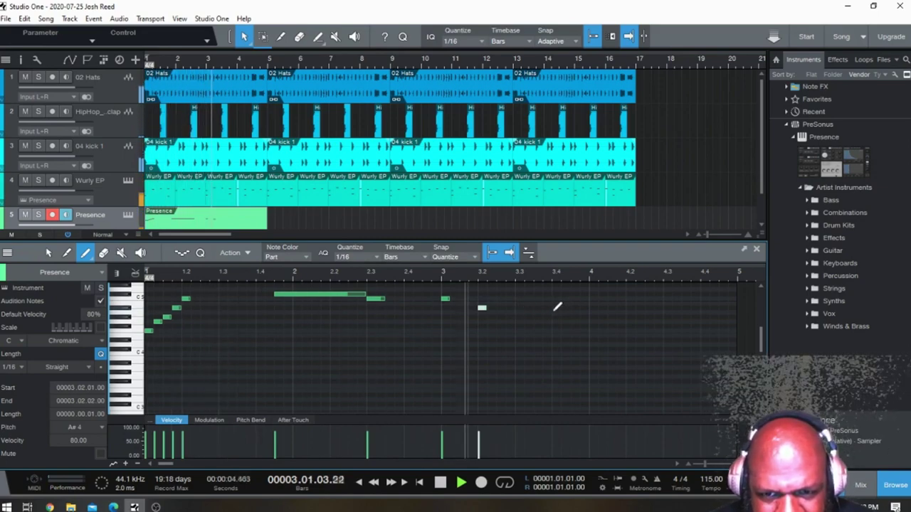
pyautogui.press('space')
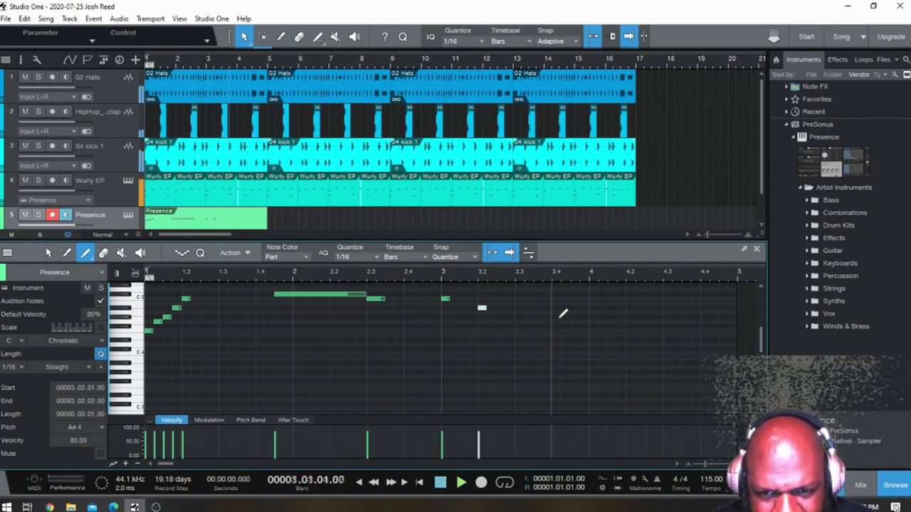
# Step: Add sixteenth notes G#4 at 3.4.1 and G4 at 4.1.1, and play the phrase back
pyautogui.click(553, 315)
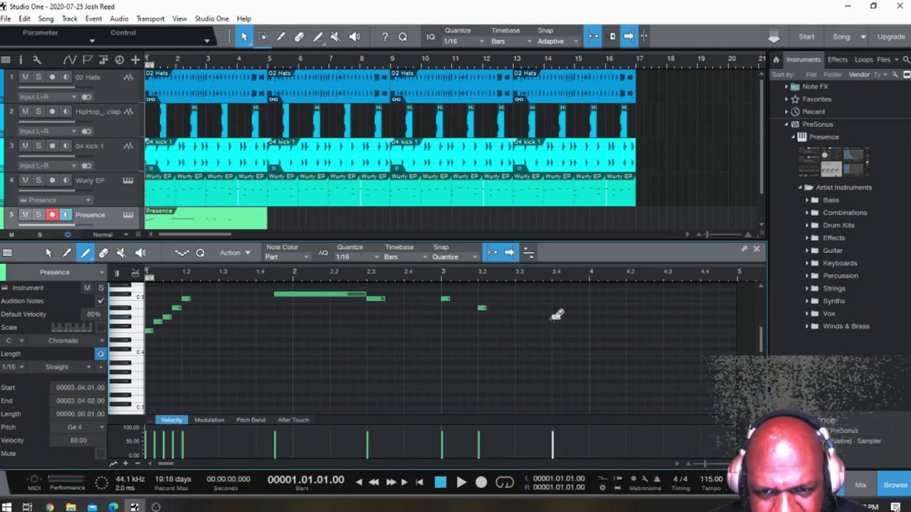
pyautogui.click(592, 320)
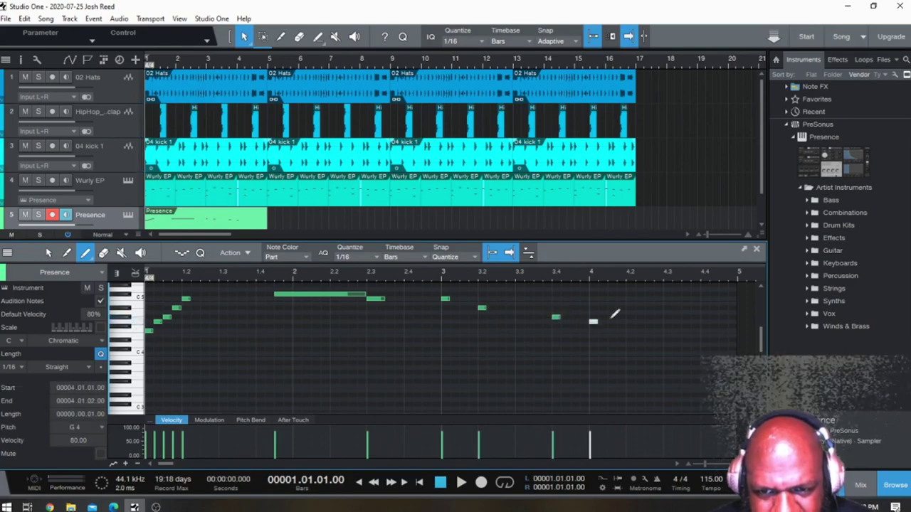
pyautogui.press('space')
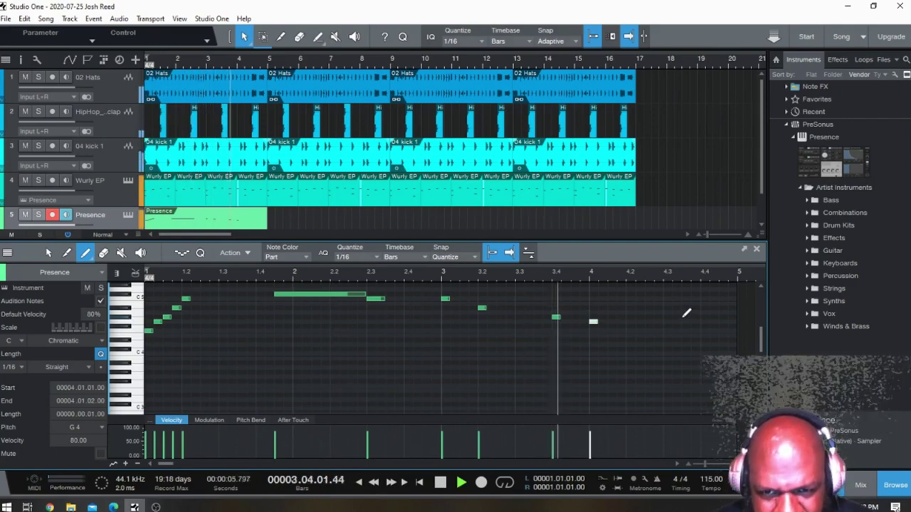
pyautogui.press('space')
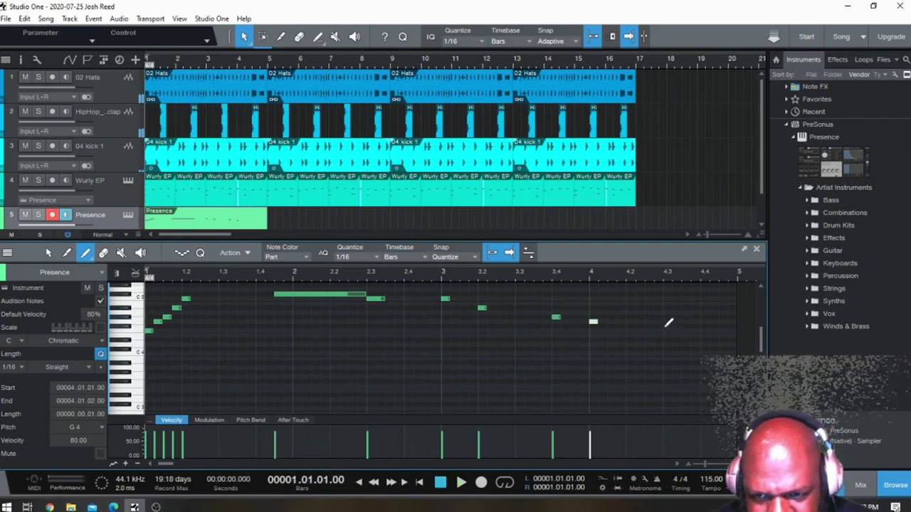
# Step: Add descending sixteenth notes in bar 4: G4 at 4.3.1, F4 at 4.3.3 and E4 at 4.4.1
pyautogui.click(665, 322)
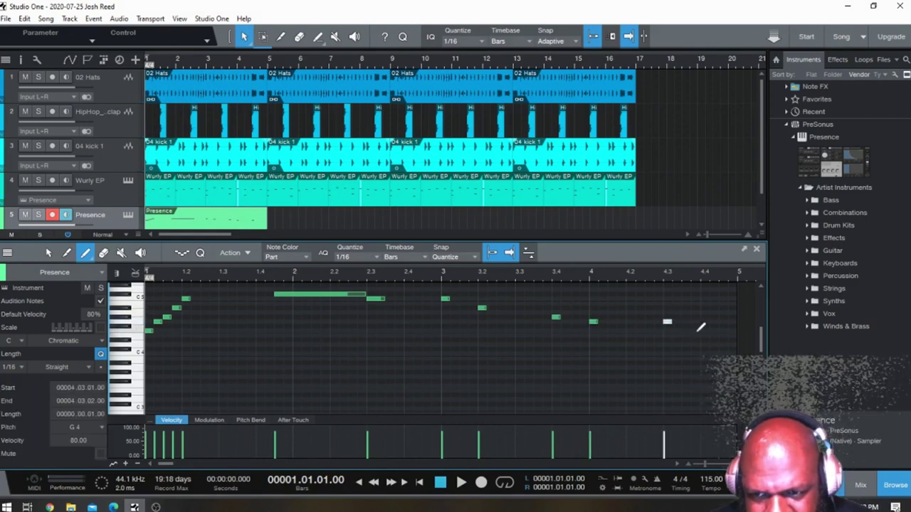
pyautogui.click(685, 325)
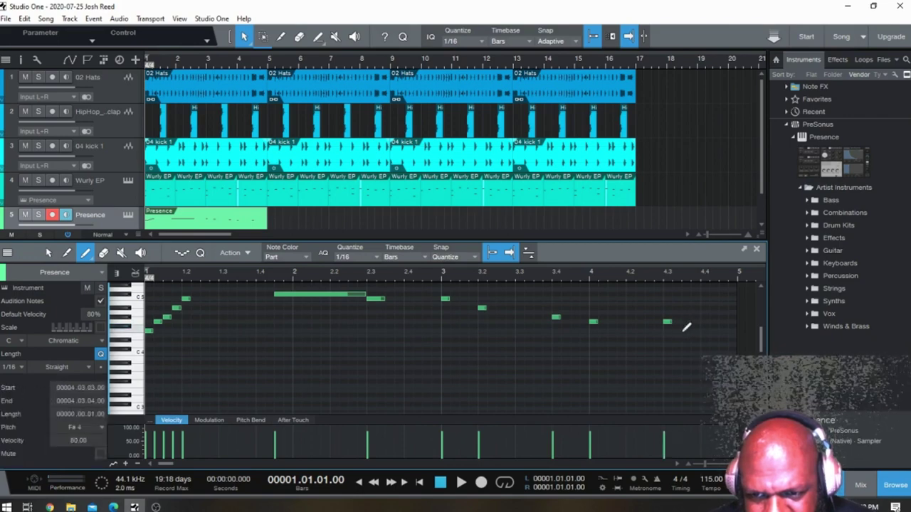
pyautogui.click(684, 331)
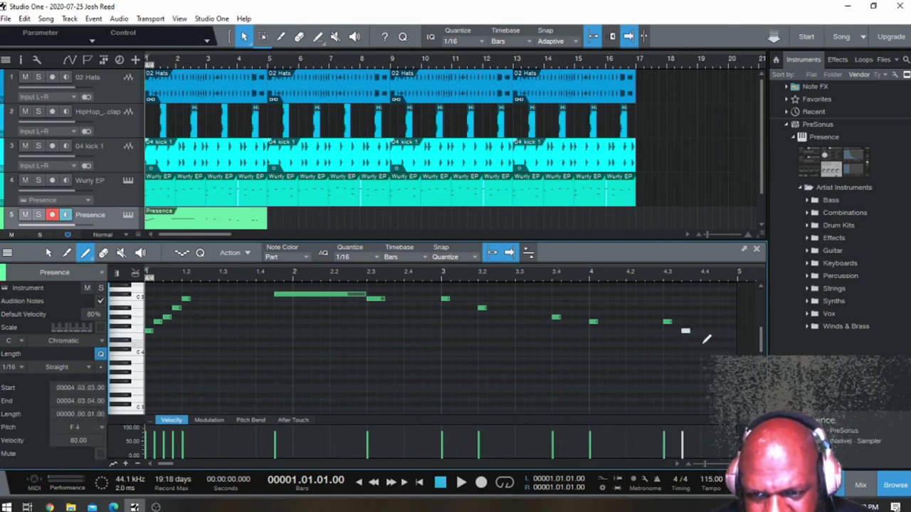
pyautogui.click(700, 339)
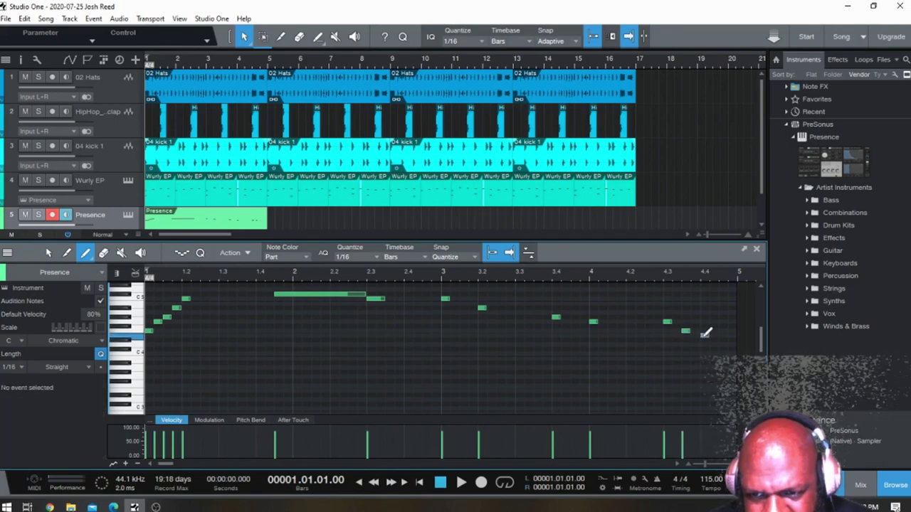
pyautogui.click(701, 336)
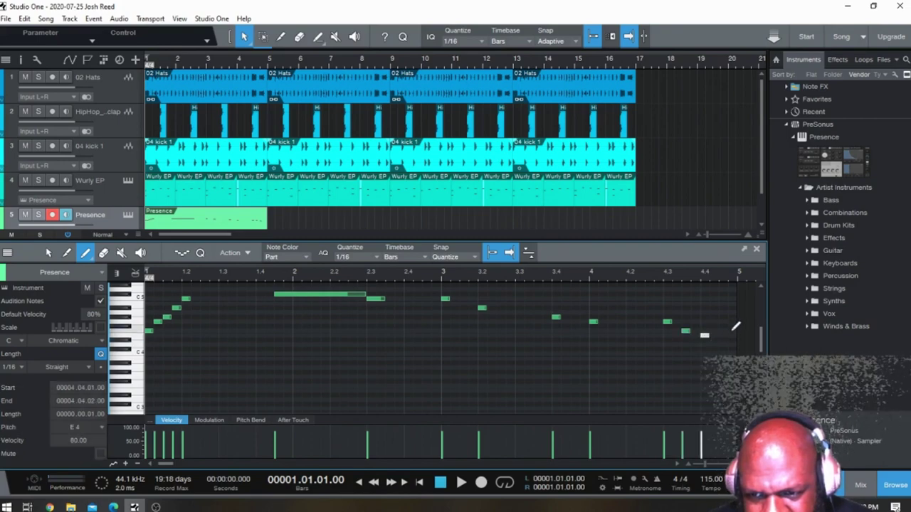
# Step: Add a closing F4 sixteenth note at 4.4.3 and play the whole flute phrase back
pyautogui.scroll(2, 611, 401)
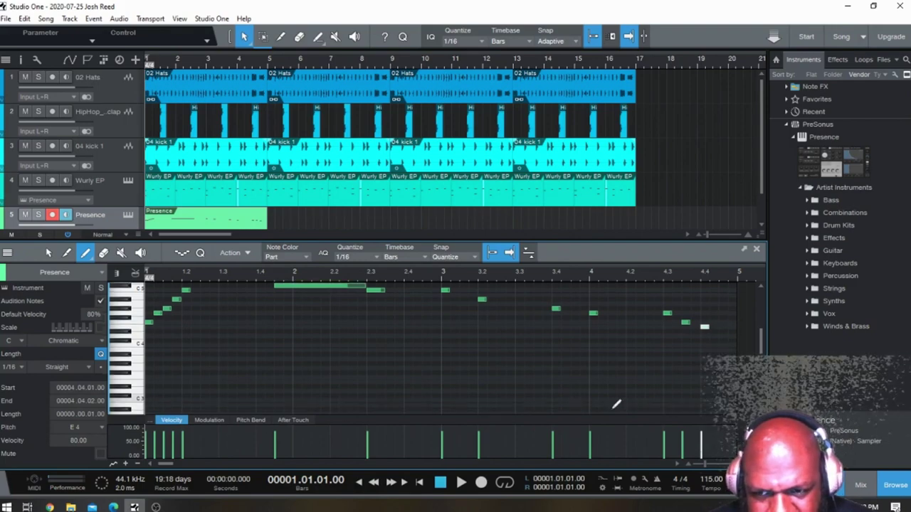
pyautogui.click(691, 463)
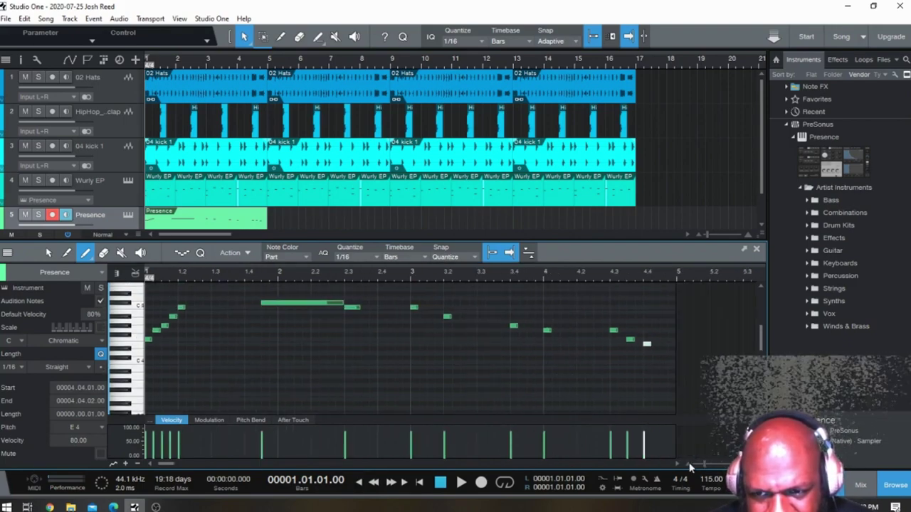
pyautogui.click(662, 340)
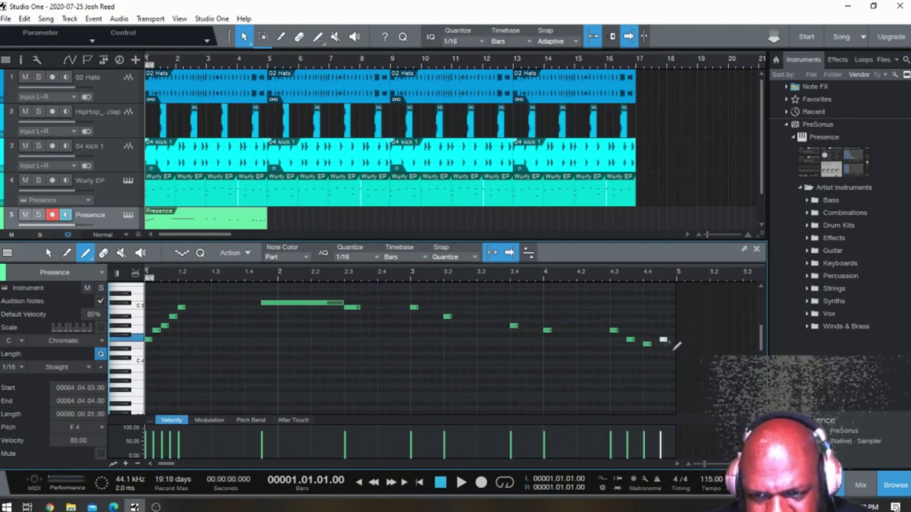
pyautogui.press('space')
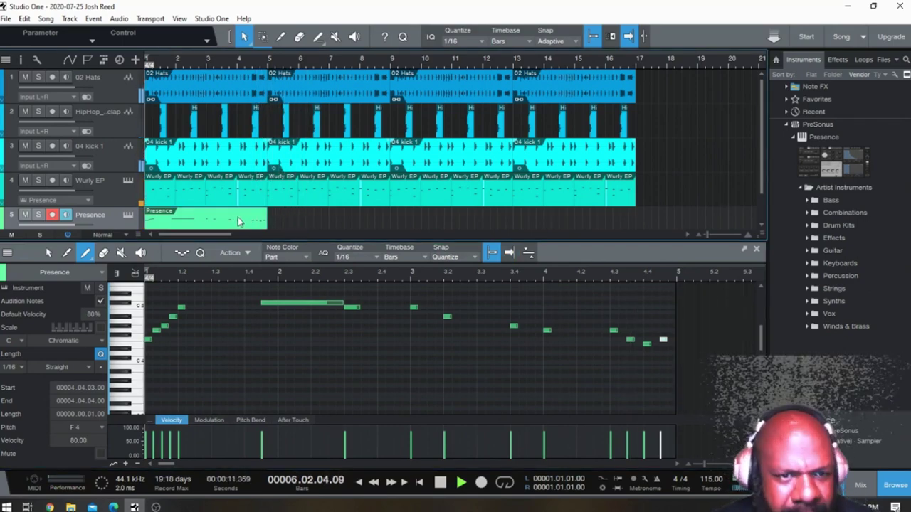
# Step: Duplicate the four-bar Presence event three times to fill up to bar 17, and play the song
pyautogui.press('d')
pyautogui.press('d')
pyautogui.press('d')
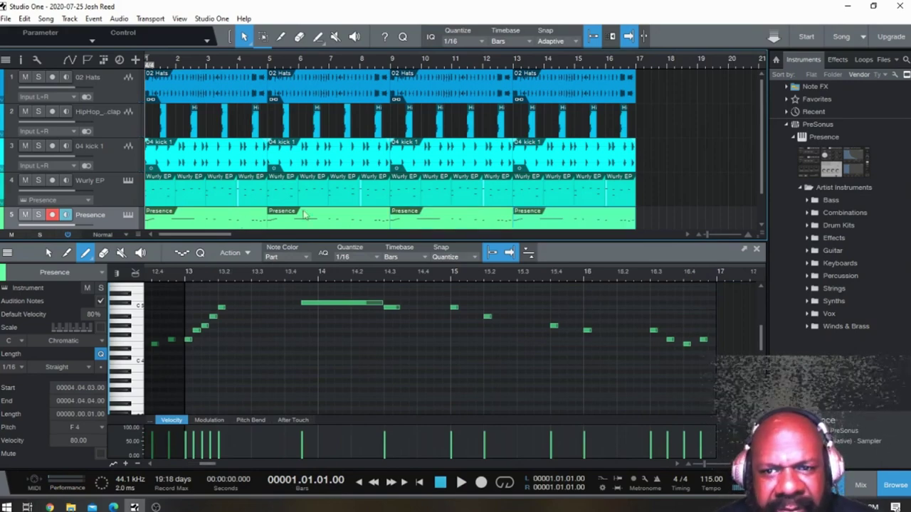
pyautogui.press('space')
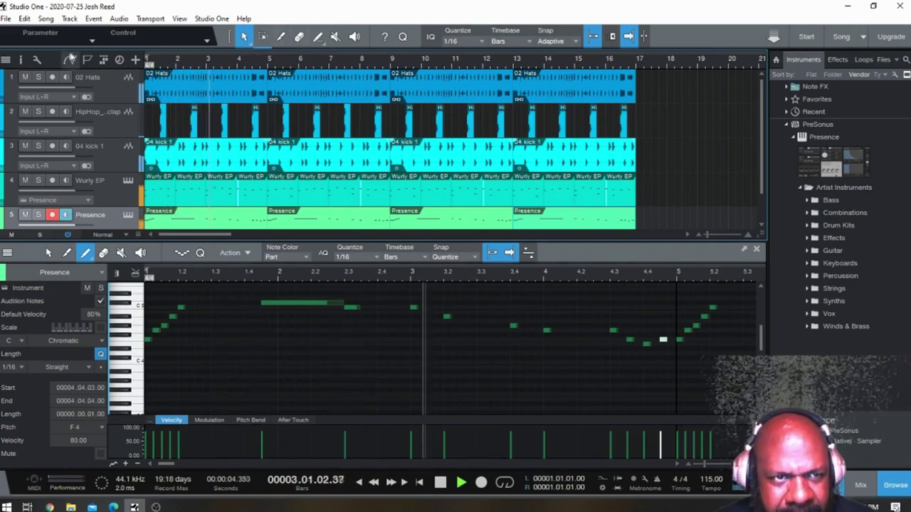
# Step: Show the mixing console and insert the Mixverb effect on the Presence 2 channel
pyautogui.click(180, 19)
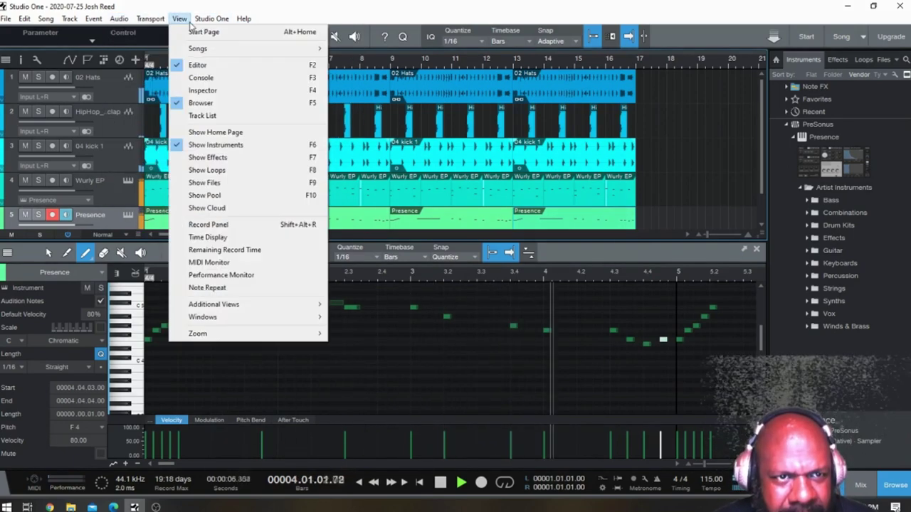
pyautogui.click(203, 80)
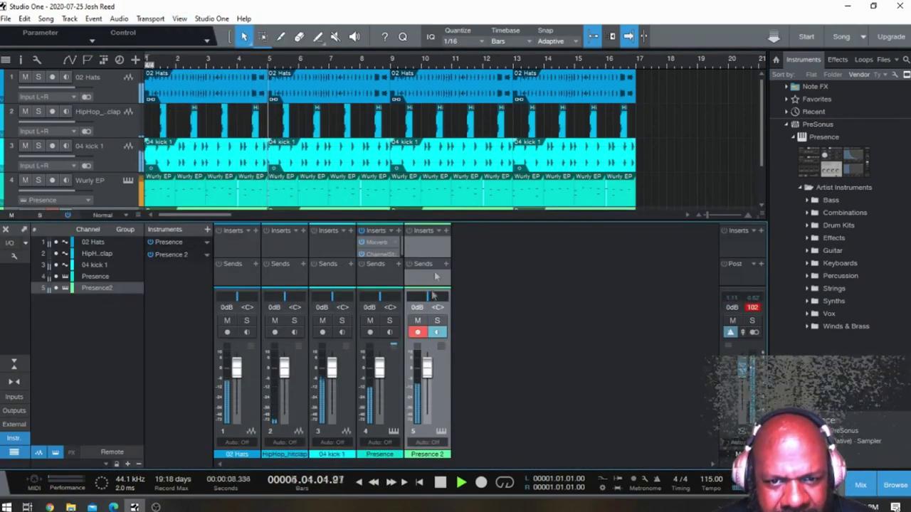
pyautogui.click(446, 231)
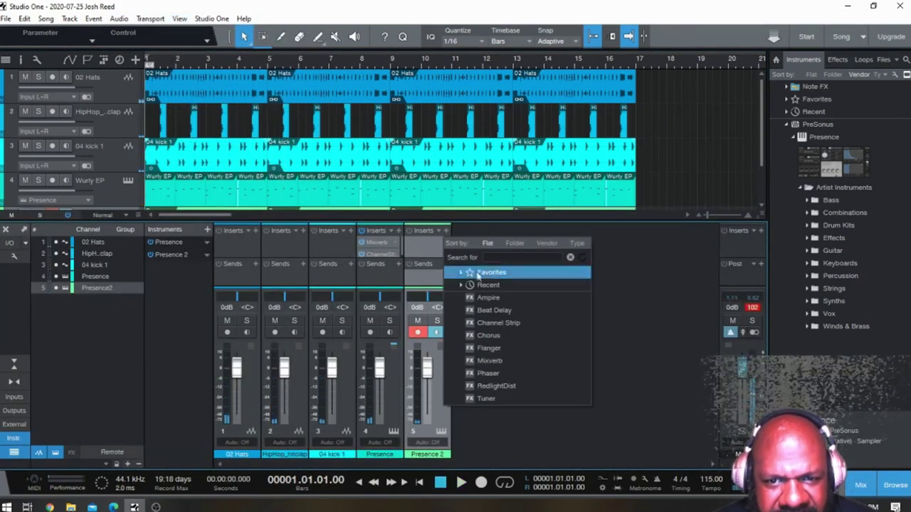
pyautogui.click(493, 364)
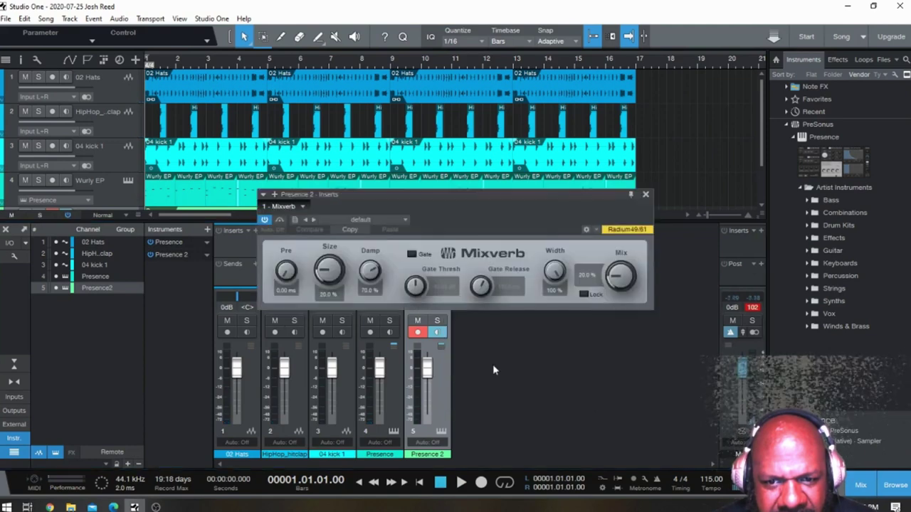
# Step: Play the song from the start and open the list of Mixverb presets for the Presence 2 channel
pyautogui.press('space')
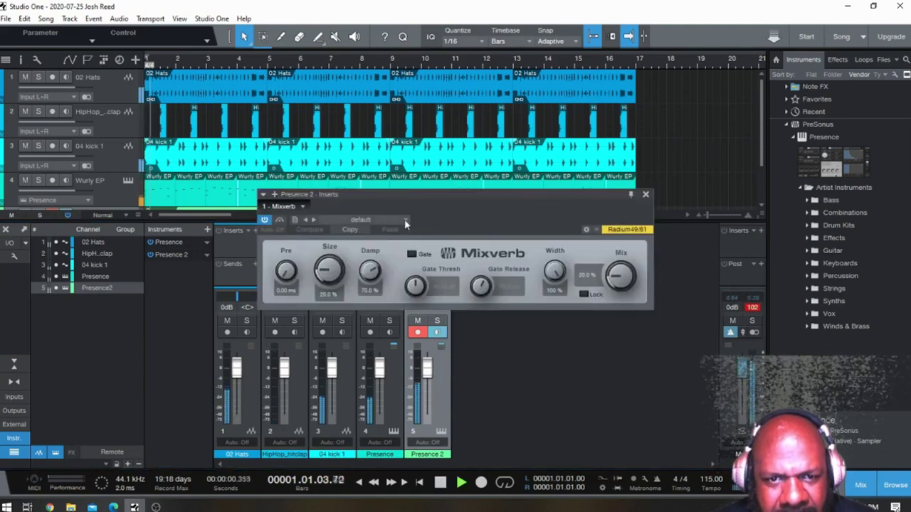
pyautogui.click(405, 221)
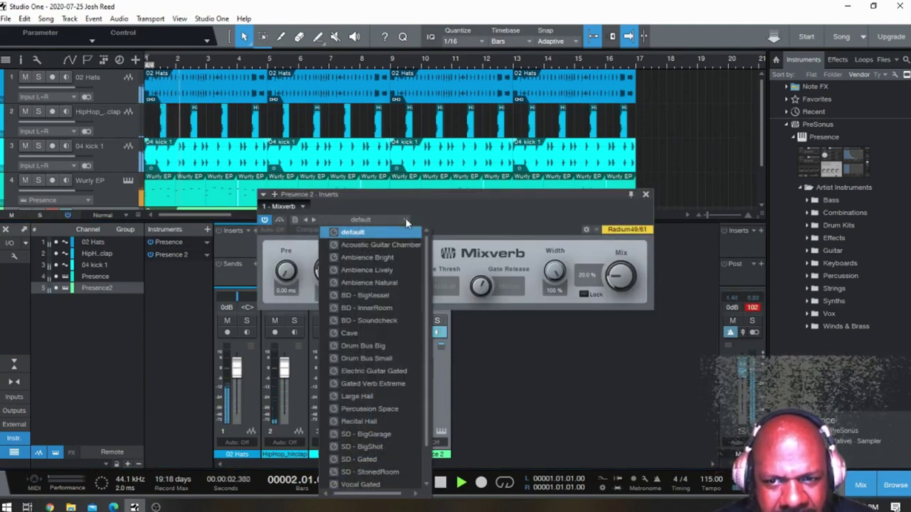
# Step: Set the predelay of the Mixverb on the Presence 2 channel to 92.5 ms and close the effect window
pyautogui.click(527, 232)
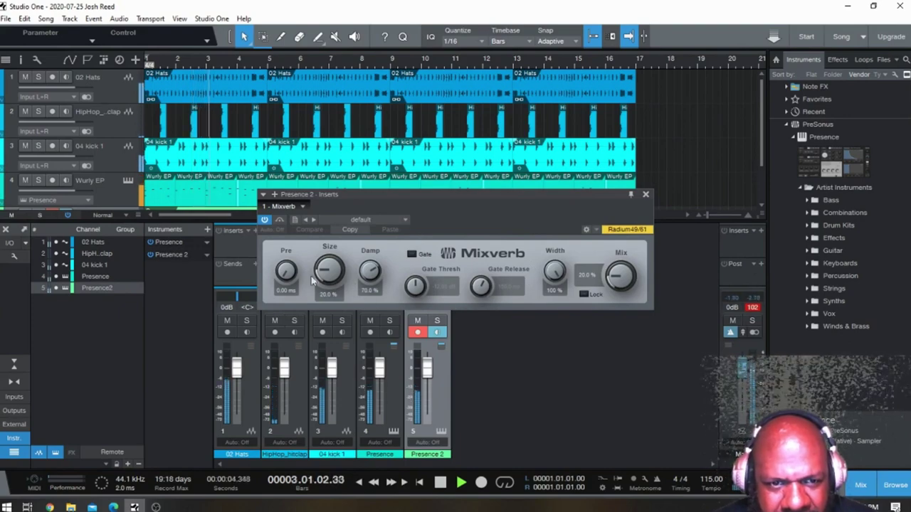
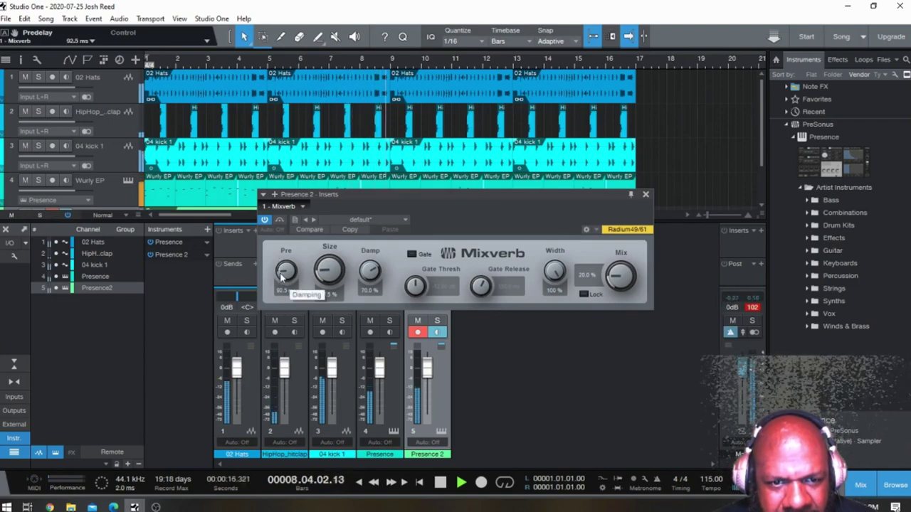
pyautogui.click(645, 194)
# Step: Disarm recording on the Presence 2 channel and lower its volume to -6.7 dB
pyautogui.click(417, 332)
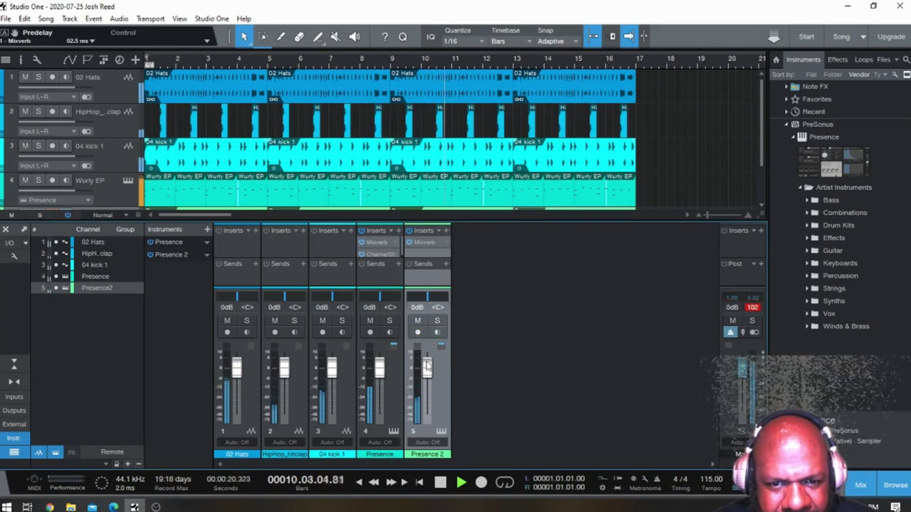
pyautogui.moveTo(427, 365)
pyautogui.mouseDown()
pyautogui.moveTo(382, 379)
pyautogui.moveTo(380, 368)
pyautogui.moveTo(430, 397)
pyautogui.moveTo(428, 377)
pyautogui.mouseUp()
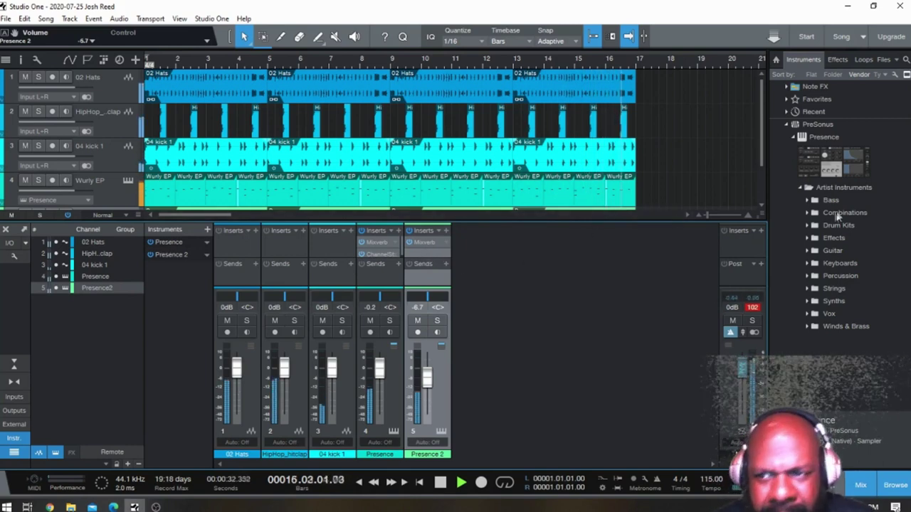
# Step: Stop playback and examine the Percussion and Drum Kits presets of the Presence instrument for a suitable sound
pyautogui.click(838, 276)
pyautogui.scroll(-3, 822, 334)
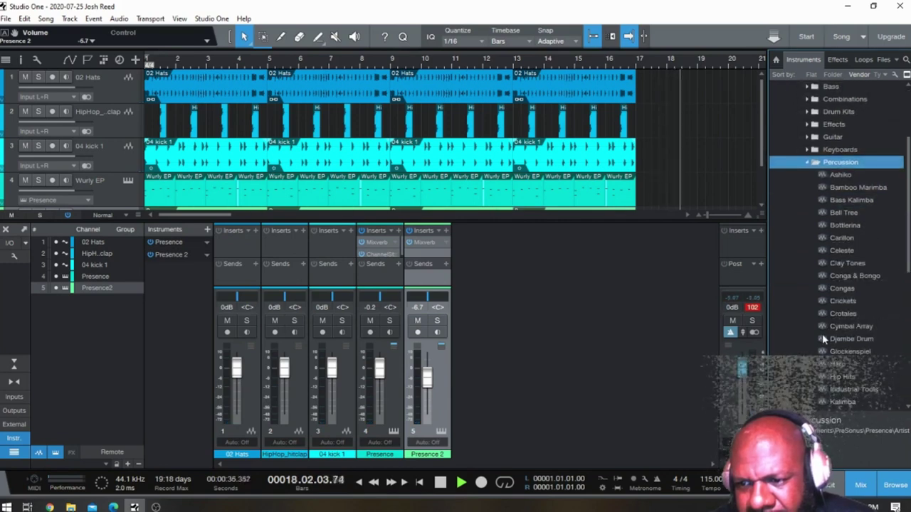
pyautogui.scroll(3, 822, 339)
pyautogui.press('space')
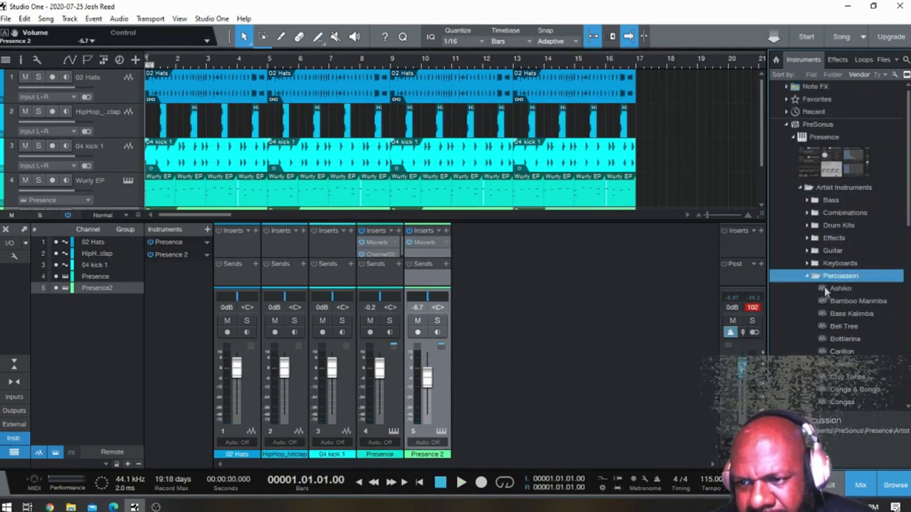
pyautogui.click(813, 226)
pyautogui.scroll(-3, 821, 317)
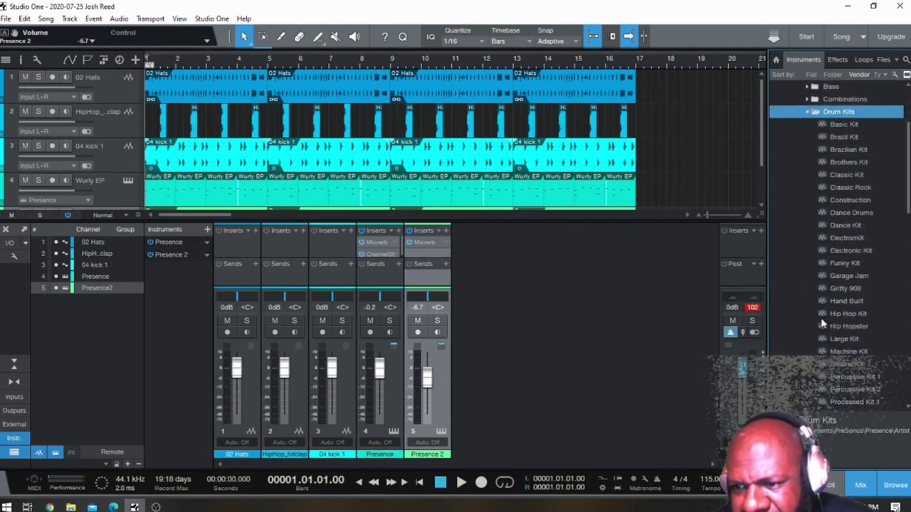
pyautogui.scroll(-3, 821, 317)
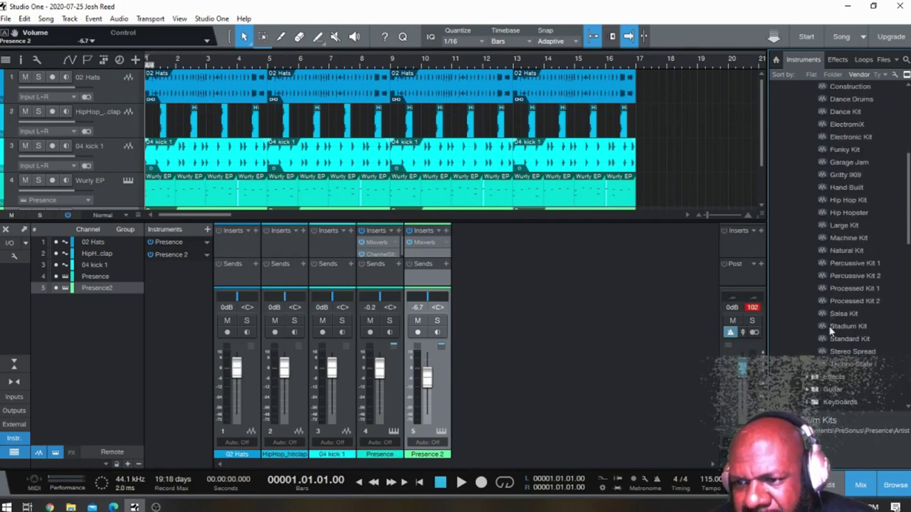
pyautogui.click(830, 339)
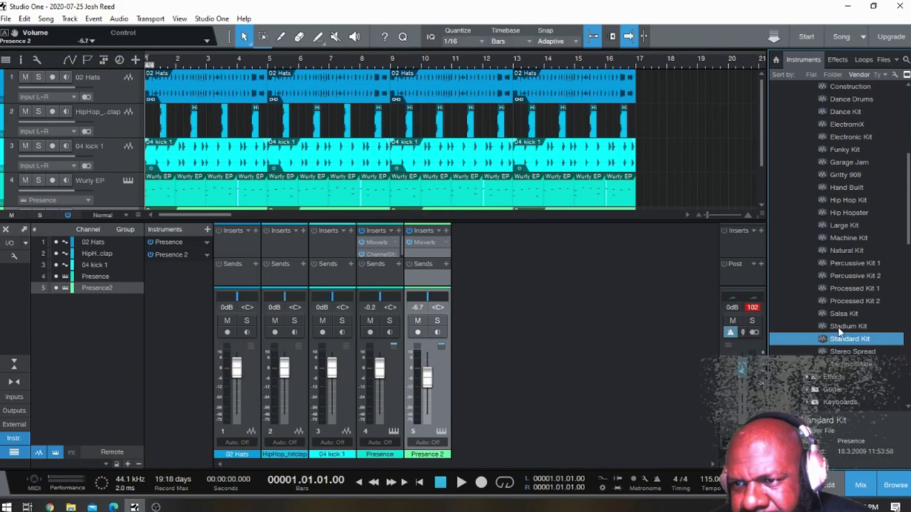
pyautogui.scroll(5, 838, 262)
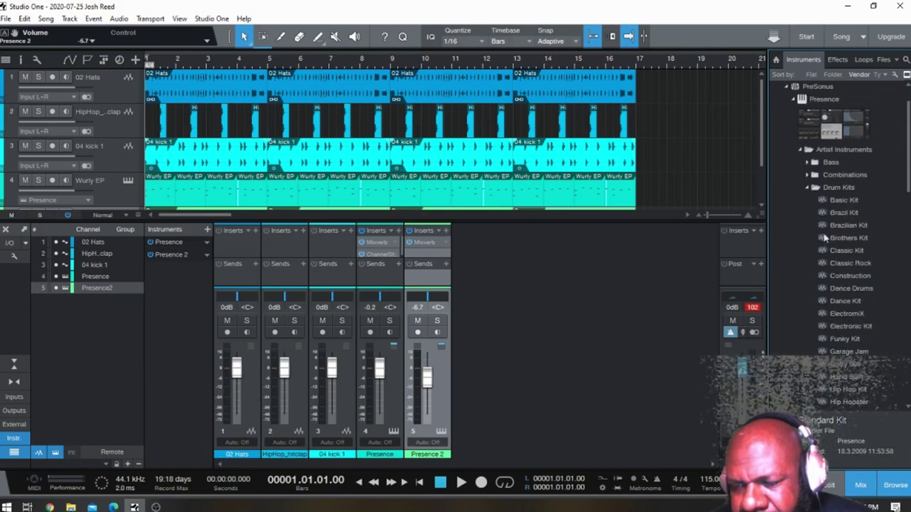
pyautogui.scroll(-5, 827, 340)
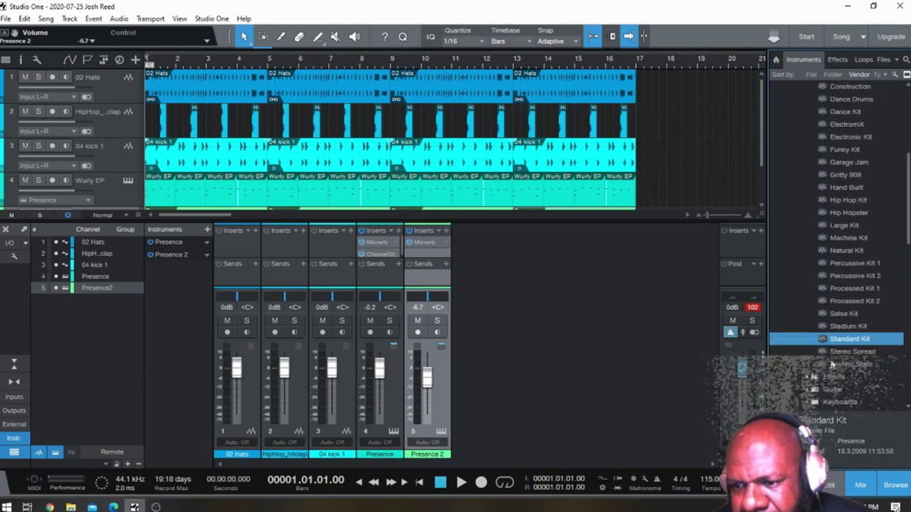
pyautogui.click(834, 351)
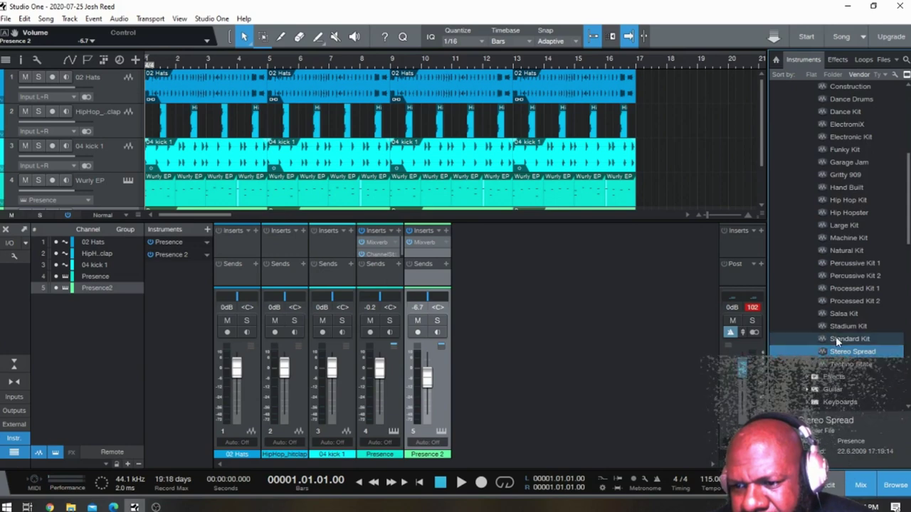
pyautogui.press('Home')
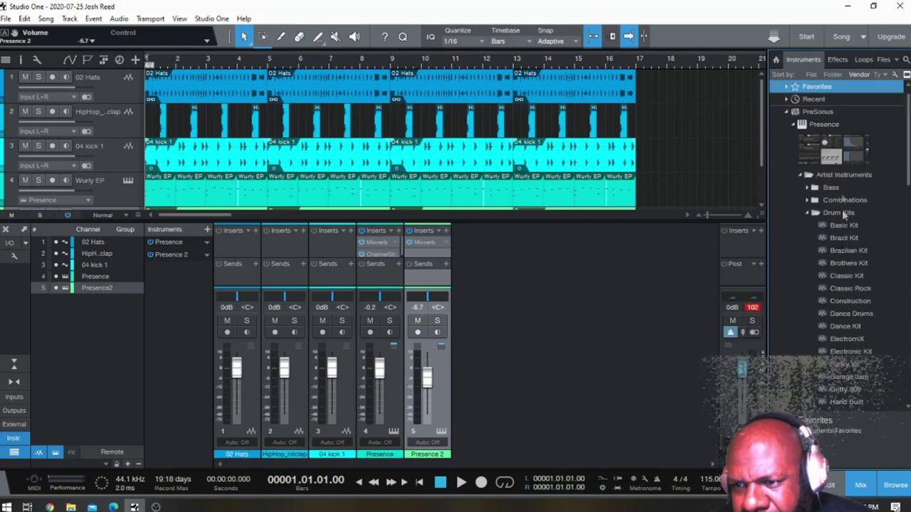
pyautogui.scroll(1, 840, 185)
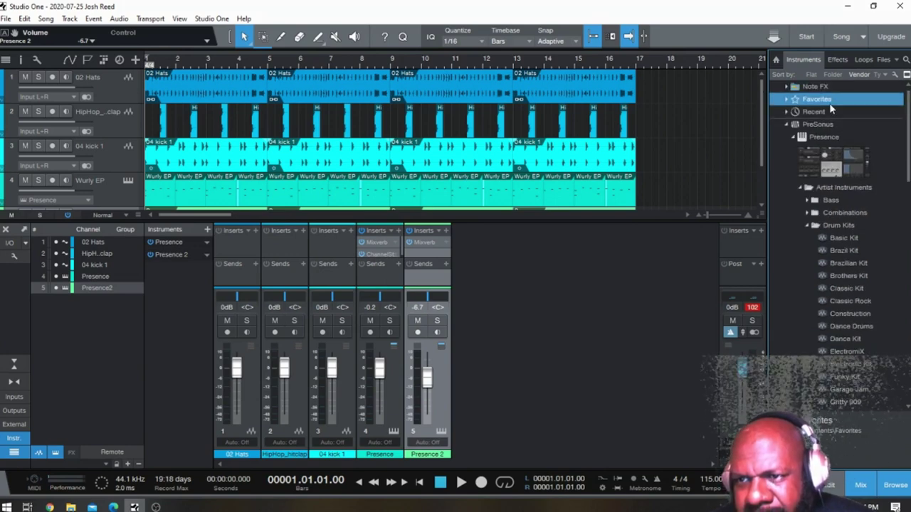
# Step: Audition Trap_hit crash 2.wav and Trap_hit crash 1.wav from the one-shot folder of the drum loops
pyautogui.click(862, 59)
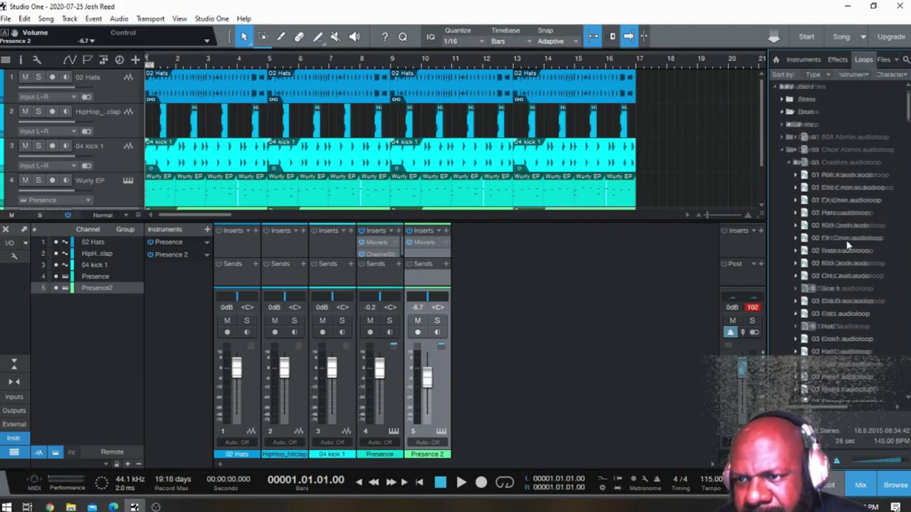
pyautogui.click(797, 164)
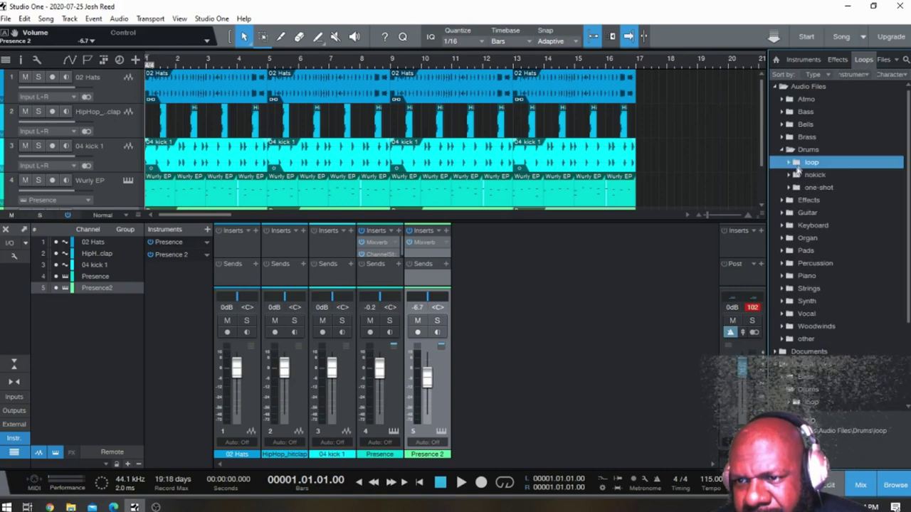
pyautogui.doubleClick(817, 187)
pyautogui.scroll(-5, 842, 287)
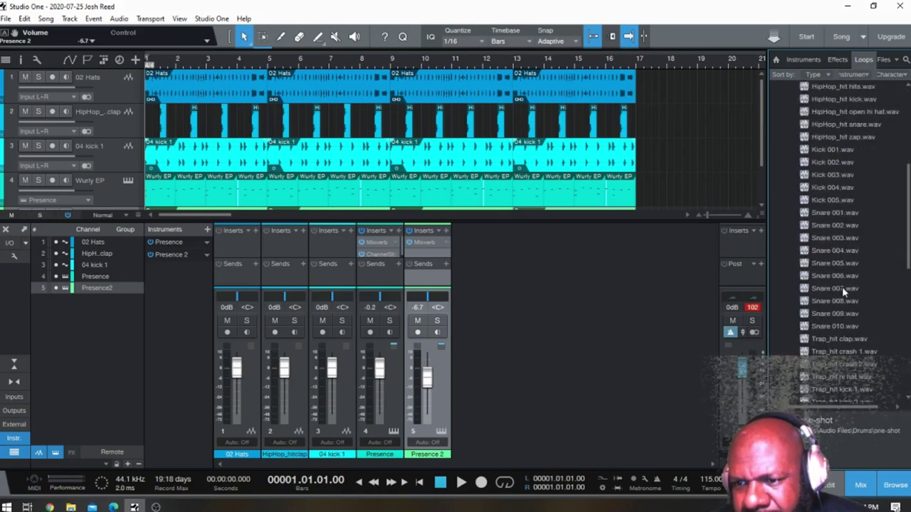
pyautogui.scroll(3, 842, 286)
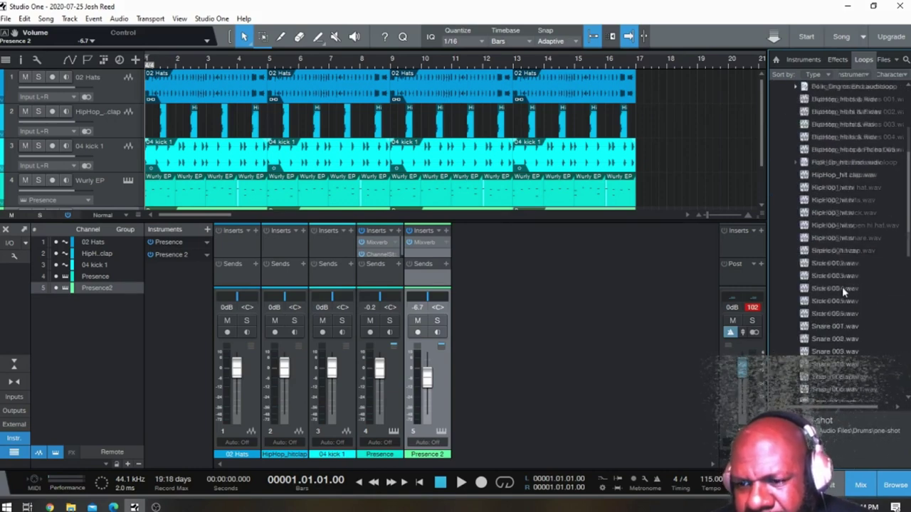
pyautogui.scroll(-5, 842, 287)
pyautogui.click(857, 253)
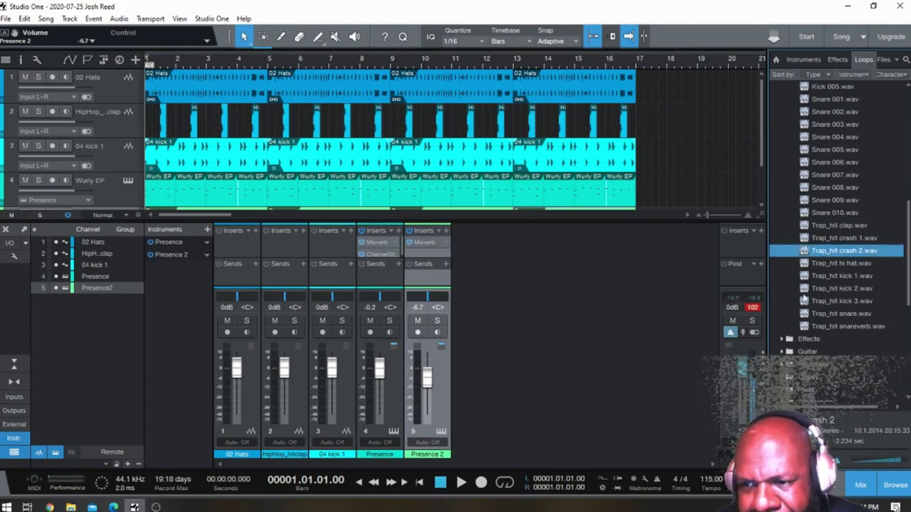
pyautogui.click(819, 239)
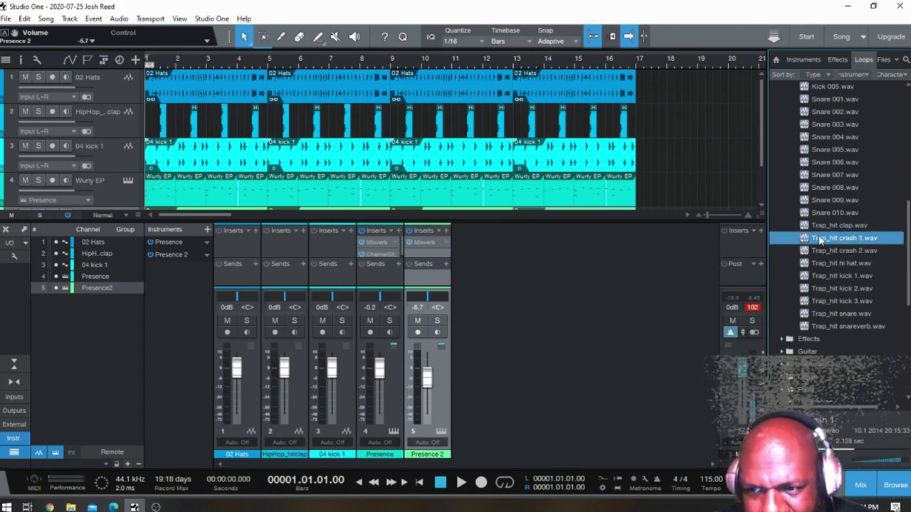
# Step: Place Trap_hit crash 1.wav on a new track at bar 1 and put a copy of it at bar 9
pyautogui.moveTo(766, 148); pyautogui.dragTo(767, 238)
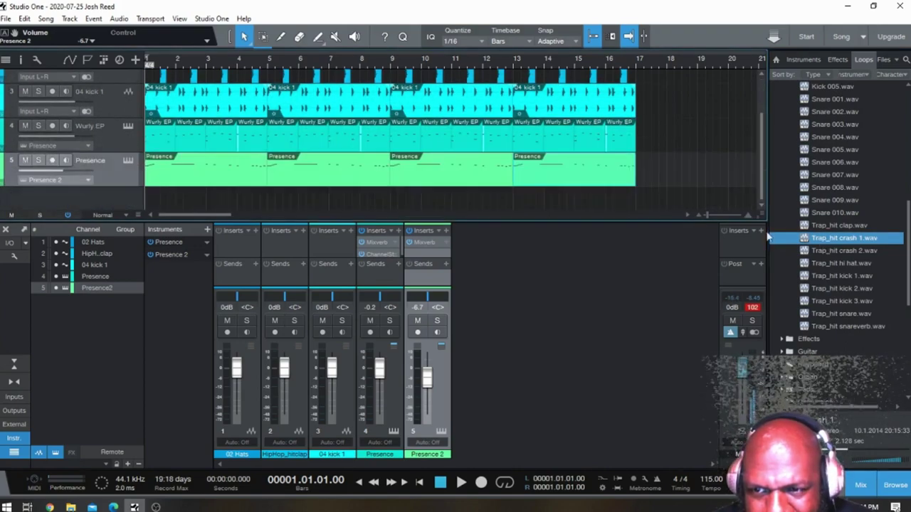
pyautogui.moveTo(844, 239); pyautogui.dragTo(159, 211)
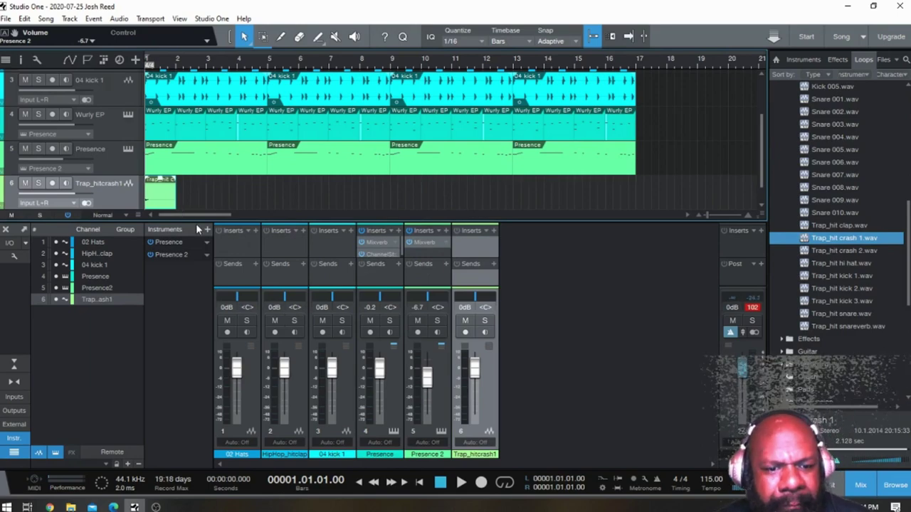
pyautogui.press('space')
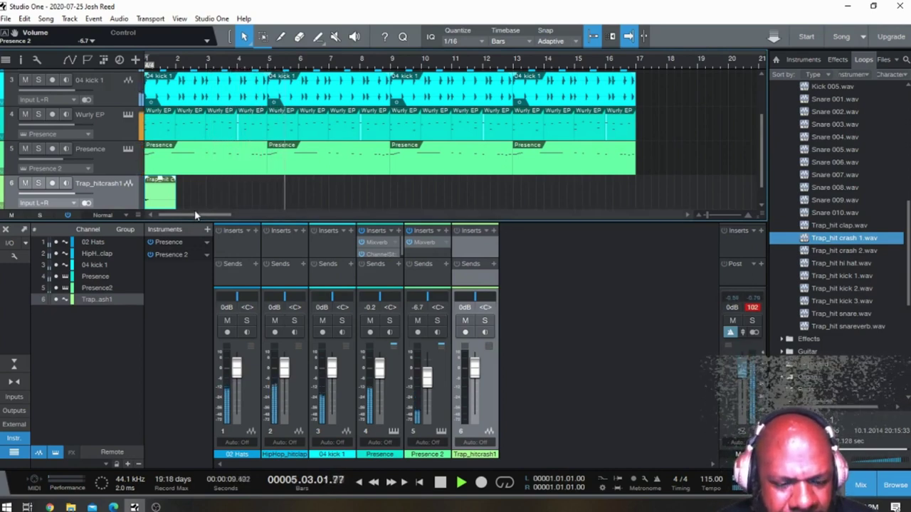
pyautogui.hotkey('ctrl', 'v')
pyautogui.moveTo(221, 193); pyautogui.dragTo(401, 180)
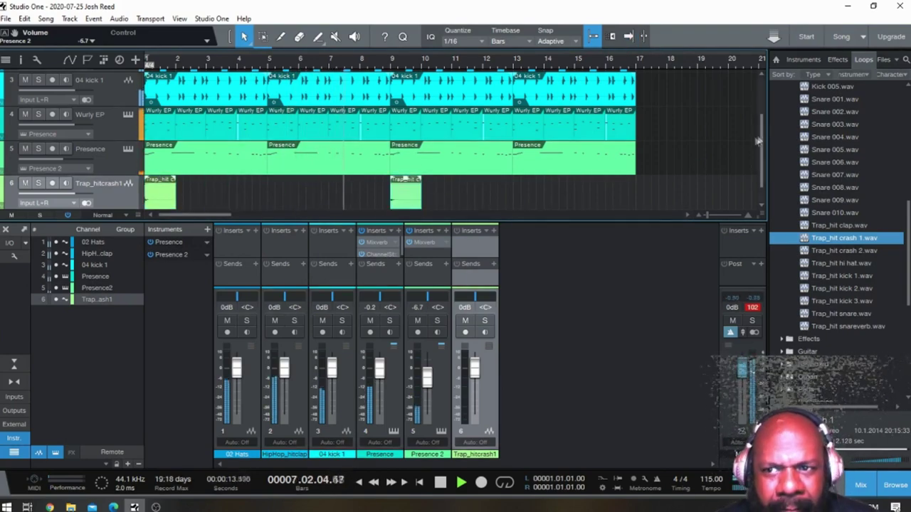
# Step: Hide the mixer console so the arrangement shows all six tracks
pyautogui.moveTo(764, 141); pyautogui.dragTo(765, 104)
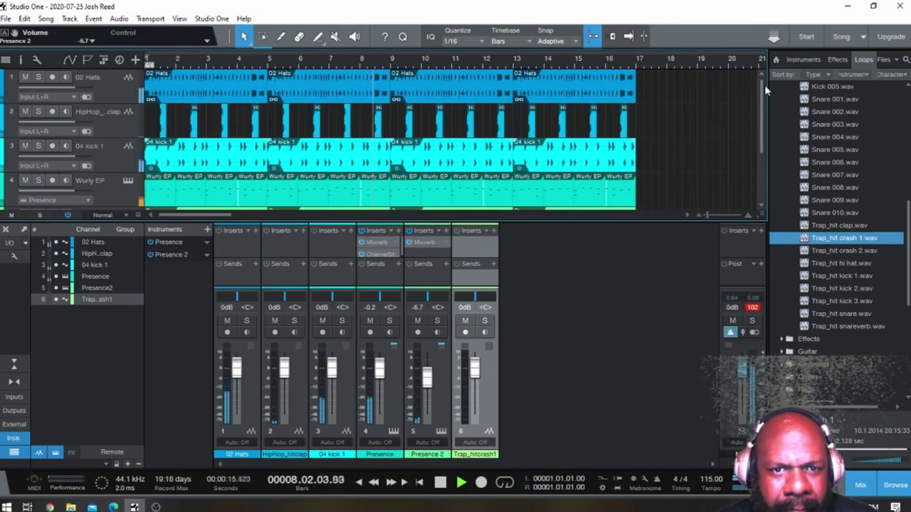
pyautogui.hscroll(1, 708, 163)
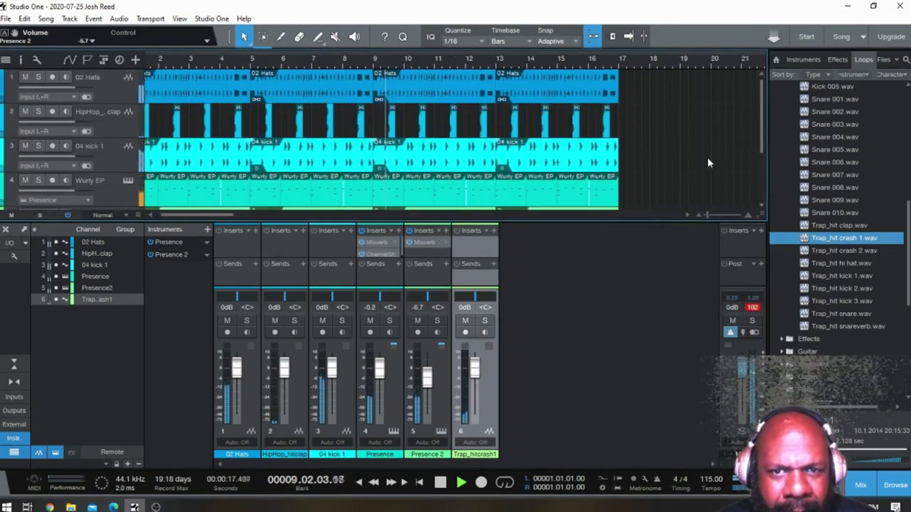
pyautogui.hscroll(-1, 712, 158)
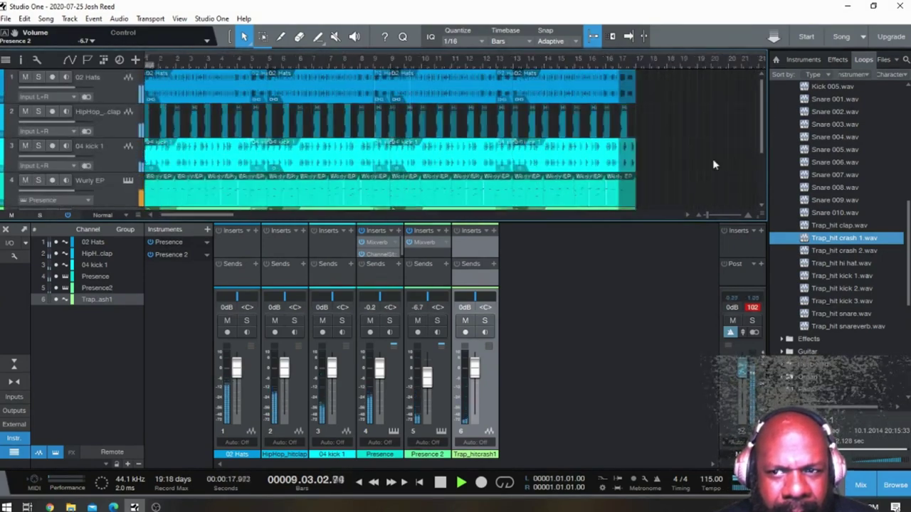
pyautogui.click(179, 19)
pyautogui.click(200, 79)
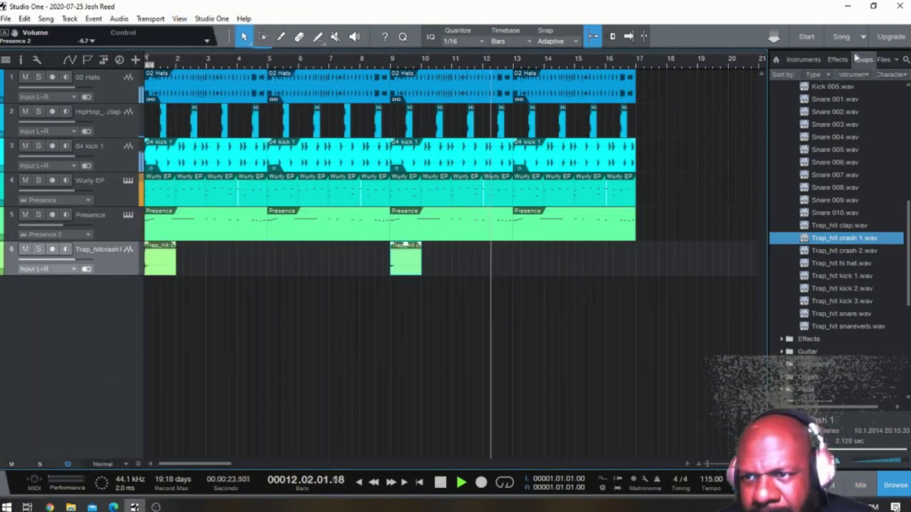
# Step: Stop playback and add another Presence instrument on a new track below the crash track
pyautogui.click(802, 59)
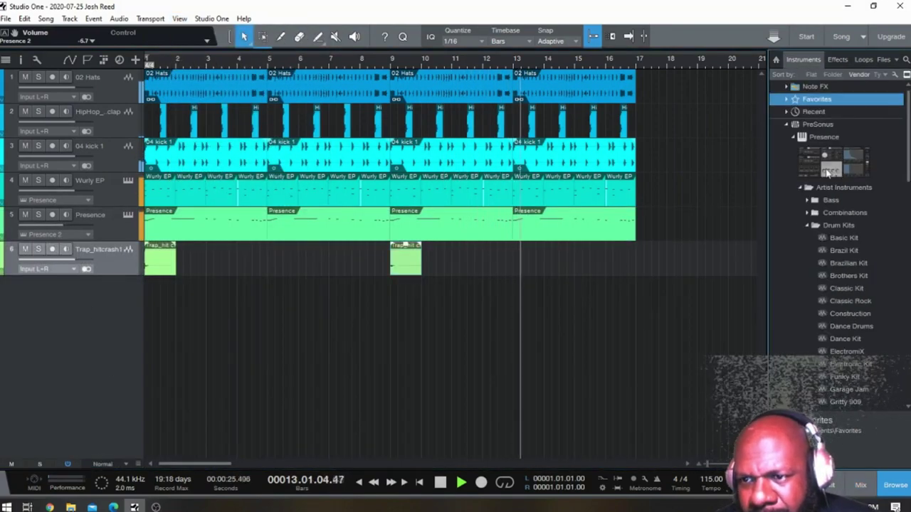
pyautogui.press('space')
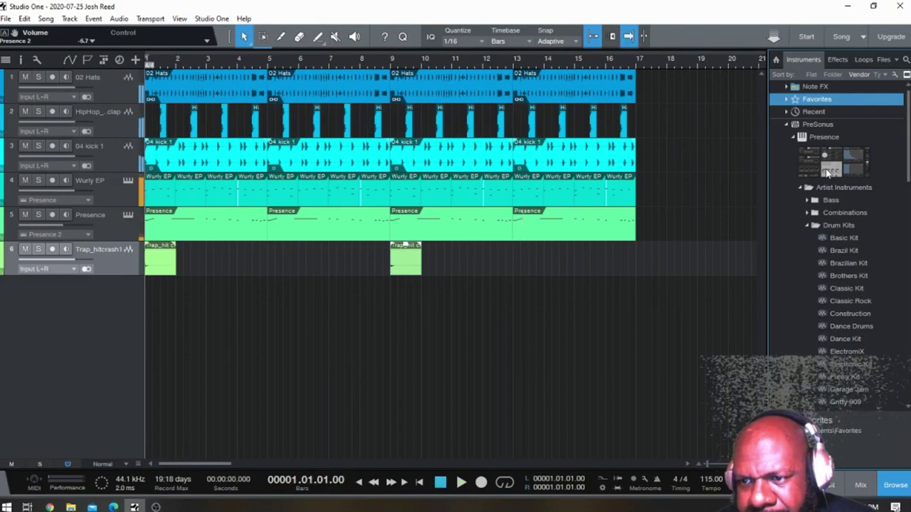
pyautogui.click(792, 138)
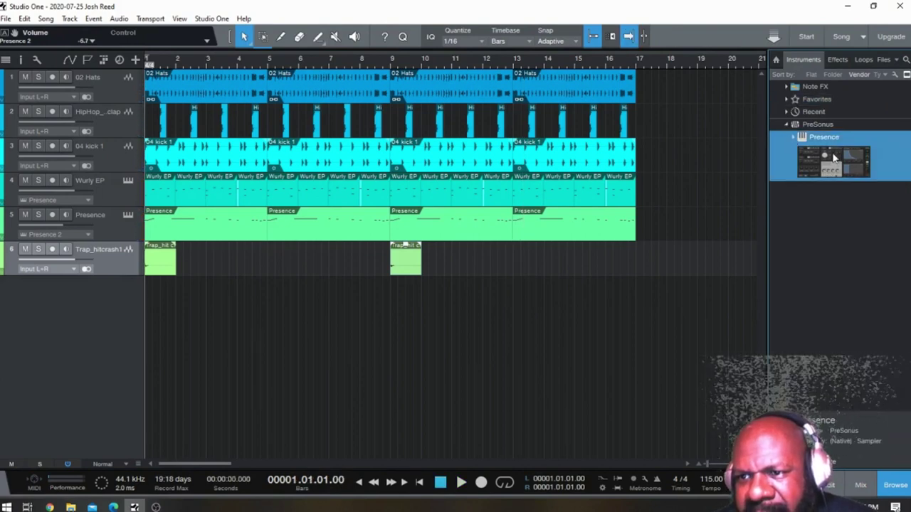
pyautogui.moveTo(834, 158); pyautogui.dragTo(156, 292)
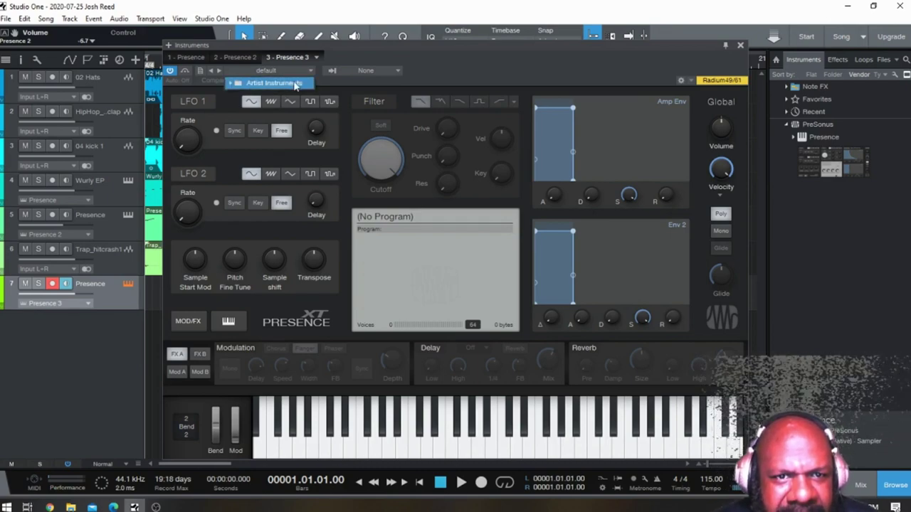
# Step: Load the Section Strings preset from the Strings artist instruments into the new Presence instrument
pyautogui.click(297, 84)
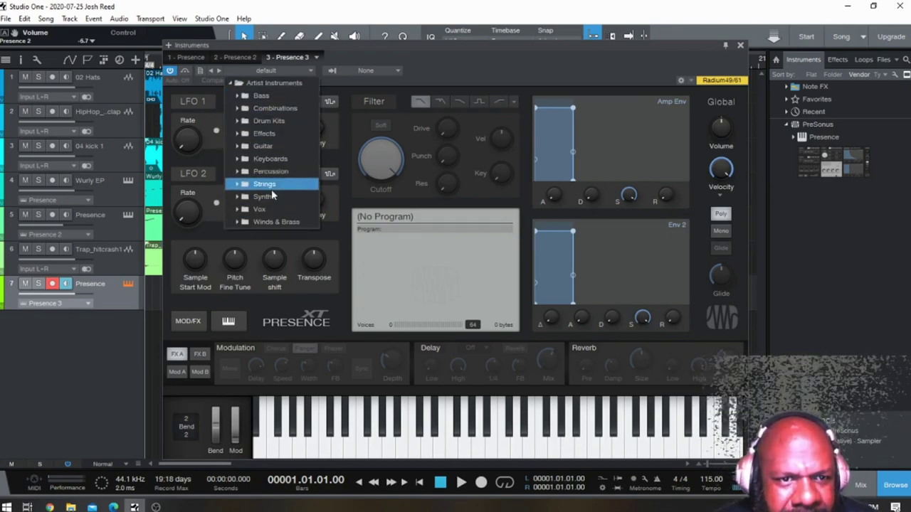
pyautogui.click(271, 188)
pyautogui.scroll(-3, 295, 317)
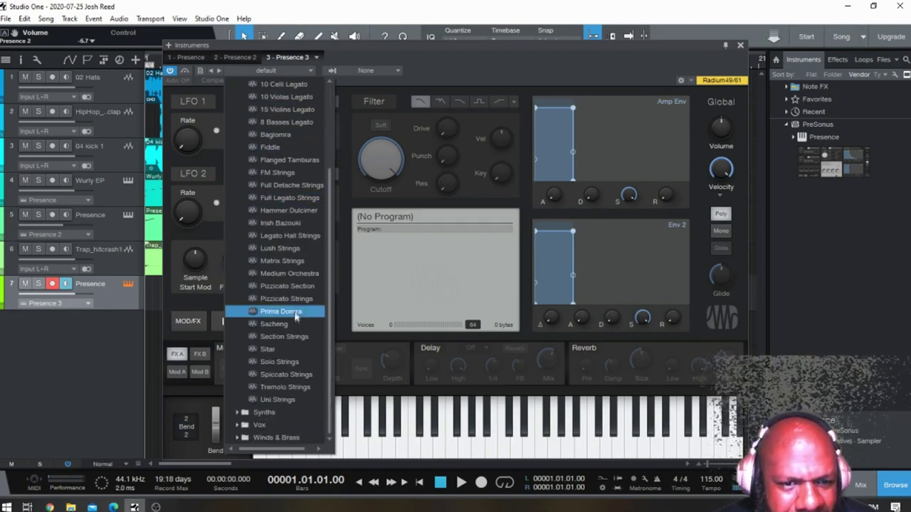
pyautogui.click(299, 337)
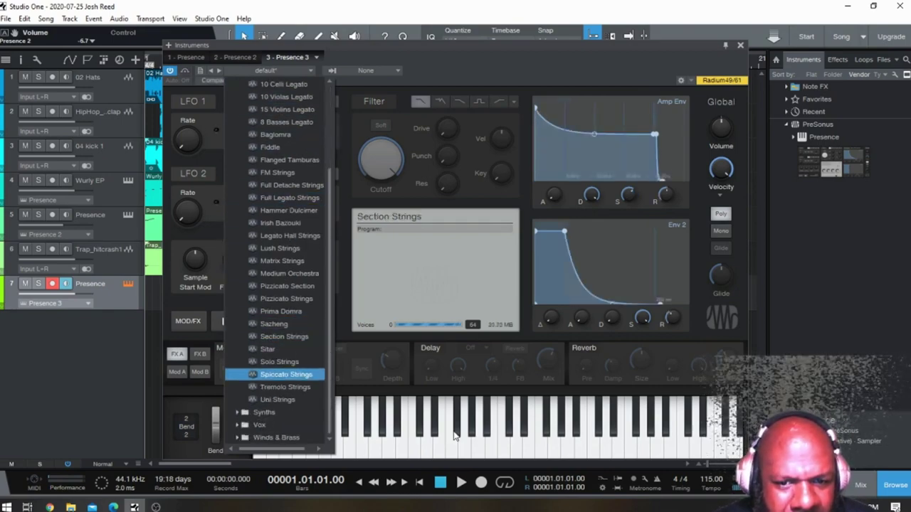
# Step: Audition the Section Strings sound on the instrument's virtual keyboard and close the instrument window
pyautogui.click(455, 436)
pyautogui.click(448, 457)
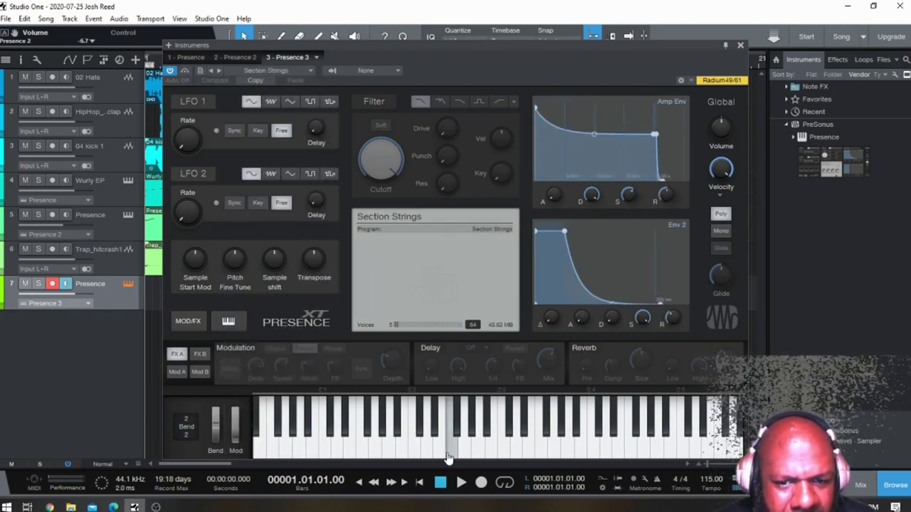
pyautogui.click(738, 46)
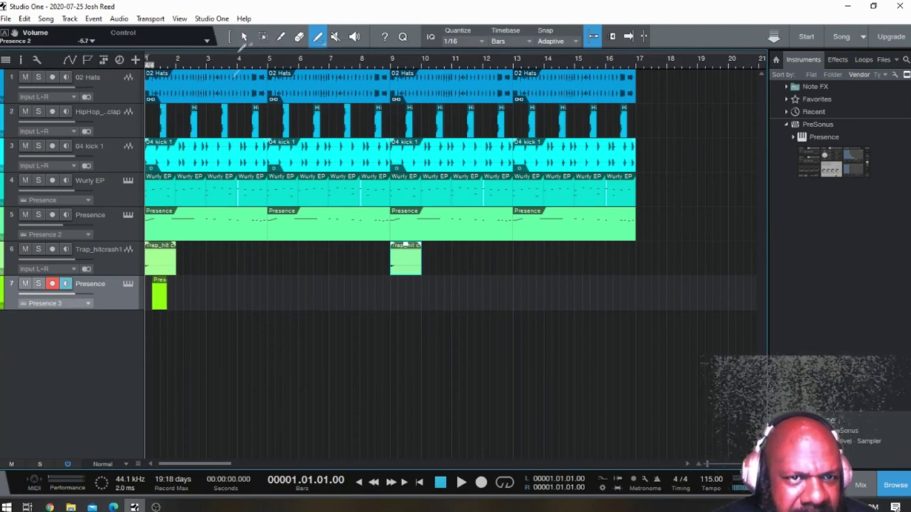
# Step: Draw an empty part from bar 1 to bar 5 on the strings track and open it for note editing
pyautogui.moveTo(154, 296); pyautogui.dragTo(265, 304)
pyautogui.doubleClick(216, 300)
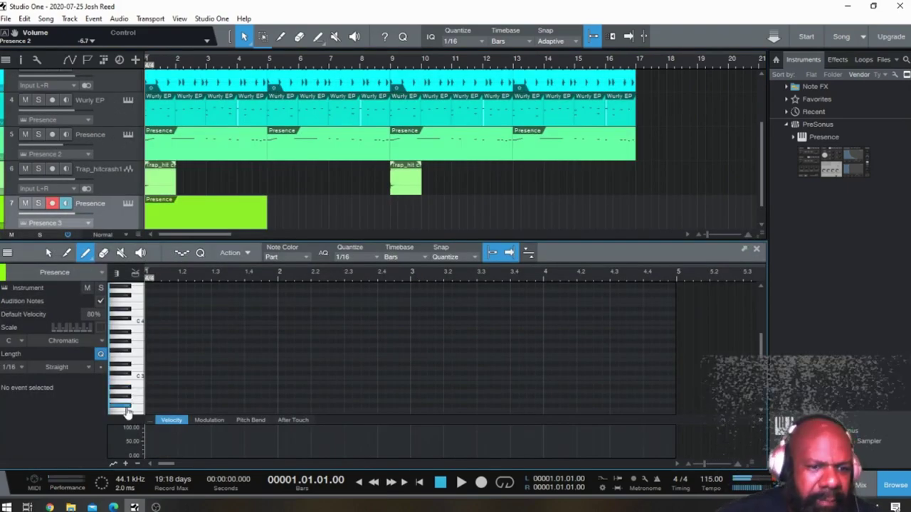
# Step: Draw an F1 note slightly over one bar long at the start of the strings part and listen to it with the beat
pyautogui.scroll(-2, 126, 412)
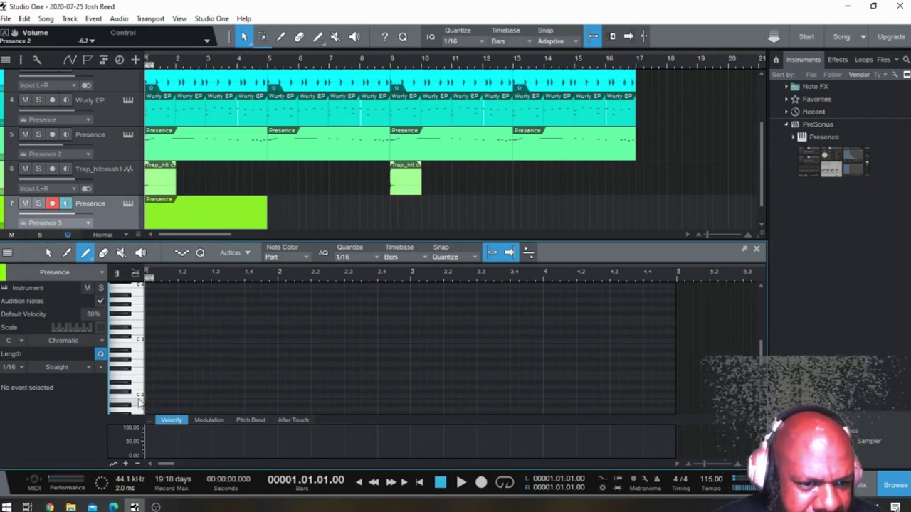
pyautogui.scroll(-1, 135, 404)
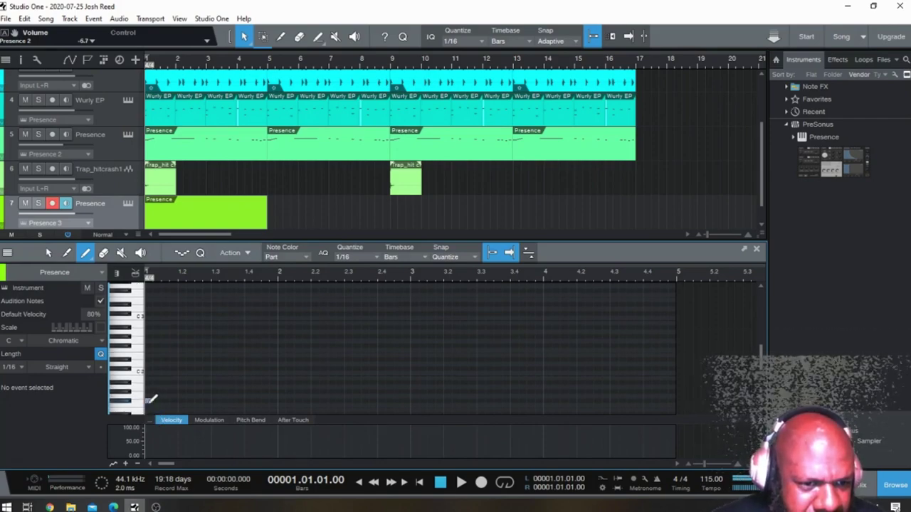
pyautogui.moveTo(199, 400); pyautogui.dragTo(242, 401)
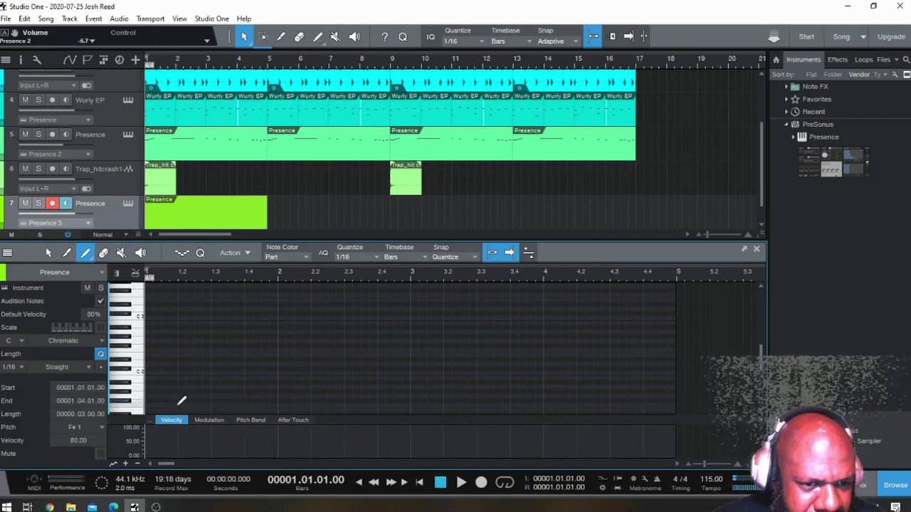
pyautogui.click(149, 402)
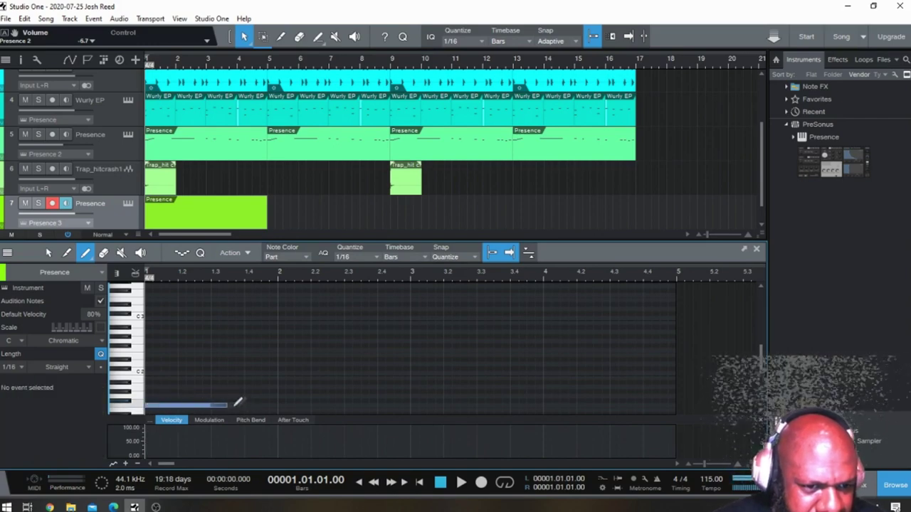
pyautogui.moveTo(238, 402); pyautogui.dragTo(294, 404)
pyautogui.press('space')
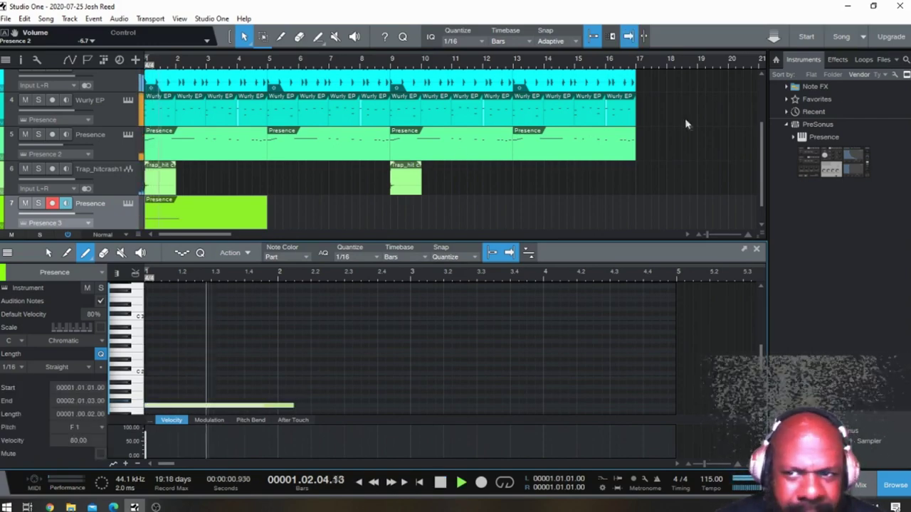
pyautogui.scroll(-1, 686, 128)
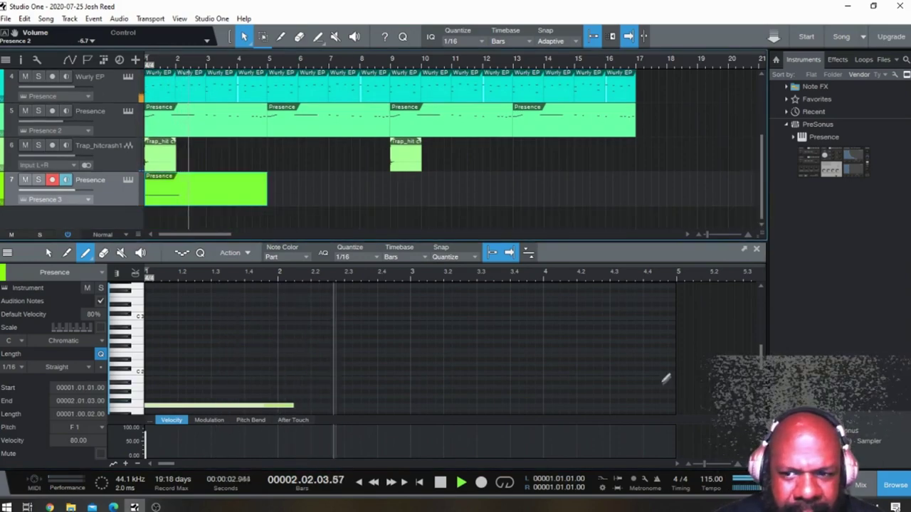
pyautogui.scroll(-4, 661, 381)
pyautogui.press('space')
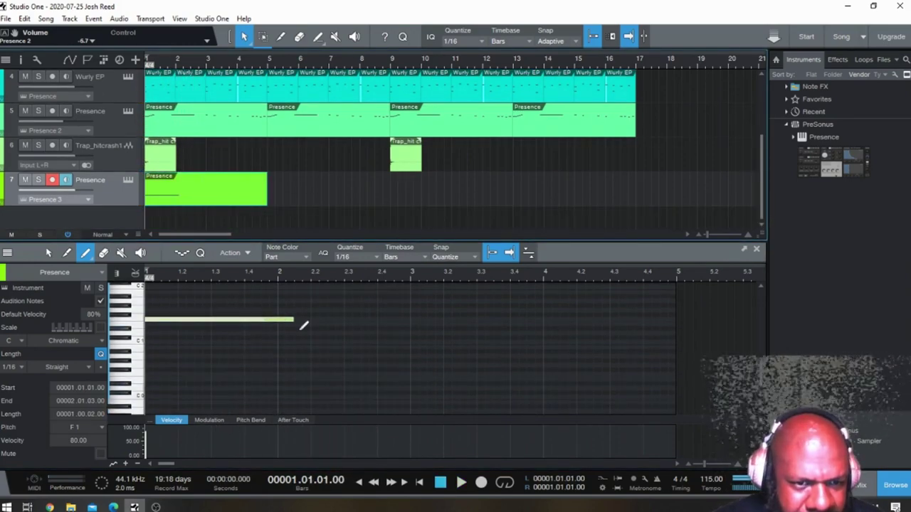
# Step: Replace the F1 note with one spanning bar 1 to bar 3 and play the beat back
pyautogui.press('space')
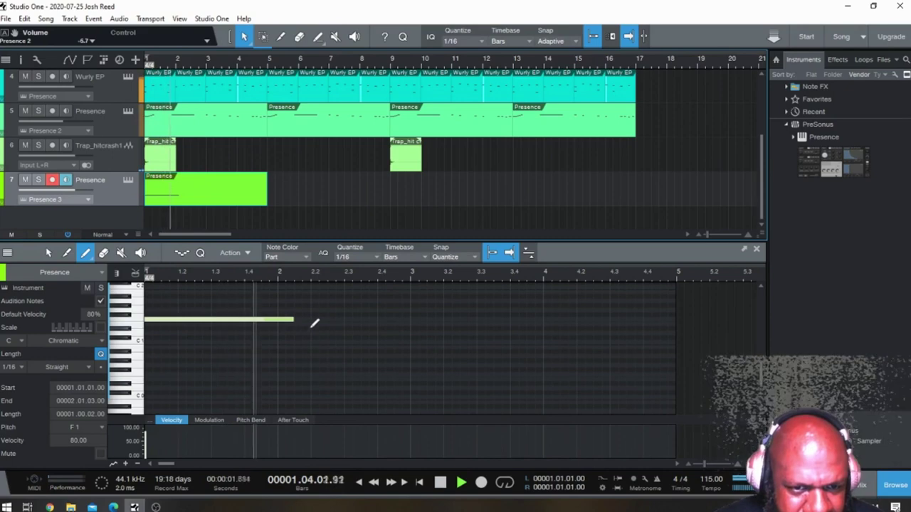
pyautogui.click(287, 320)
pyautogui.press('space')
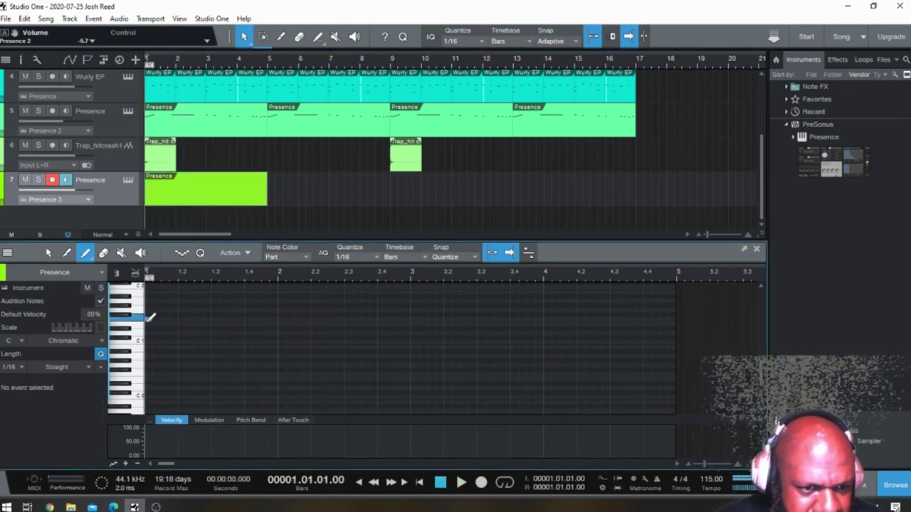
pyautogui.moveTo(411, 321); pyautogui.dragTo(412, 321)
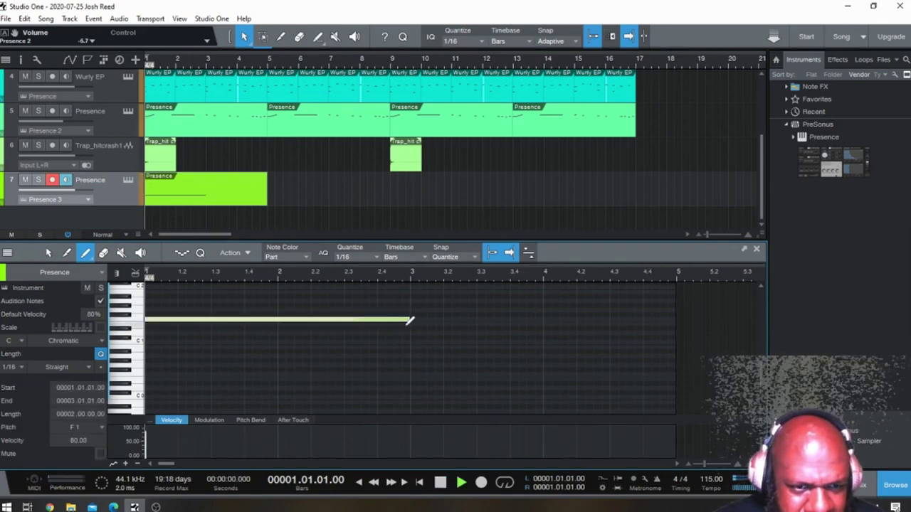
pyautogui.press('space')
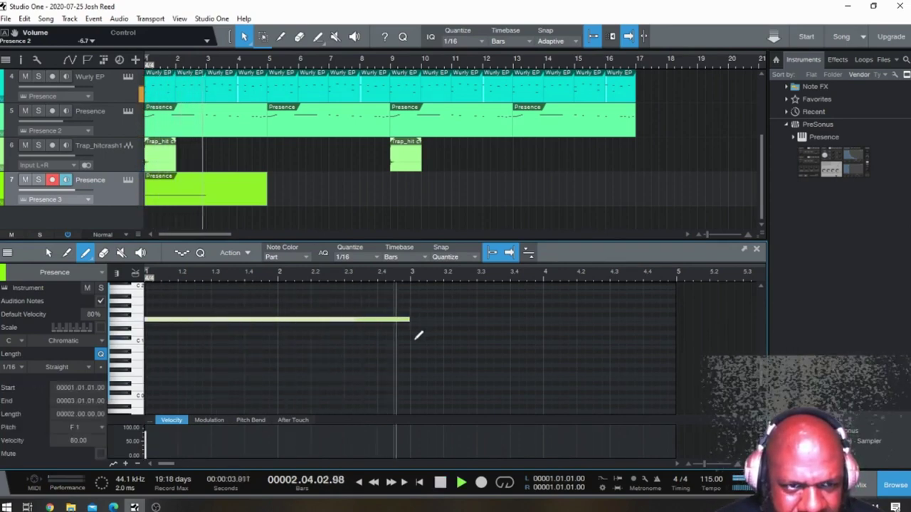
pyautogui.press('space')
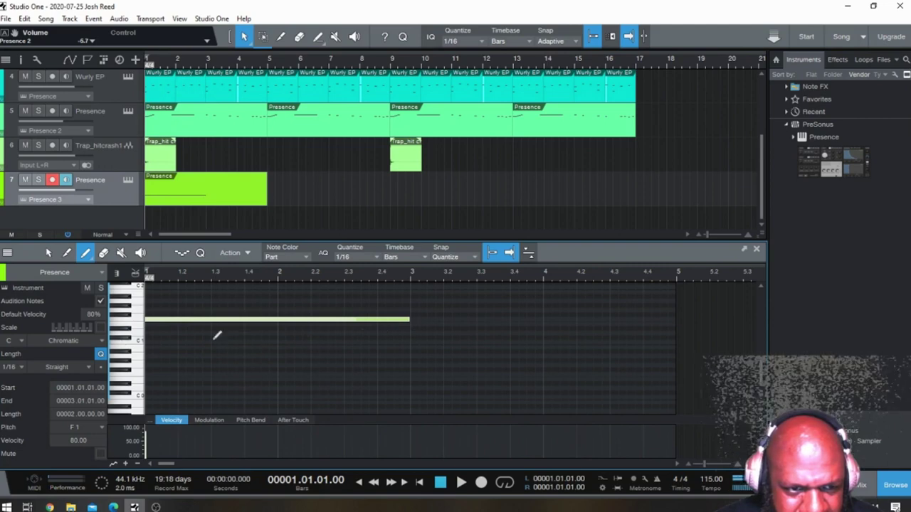
# Step: Add a two-beat C#1 note at bar 3 of the strings part and play it back
pyautogui.click(413, 332)
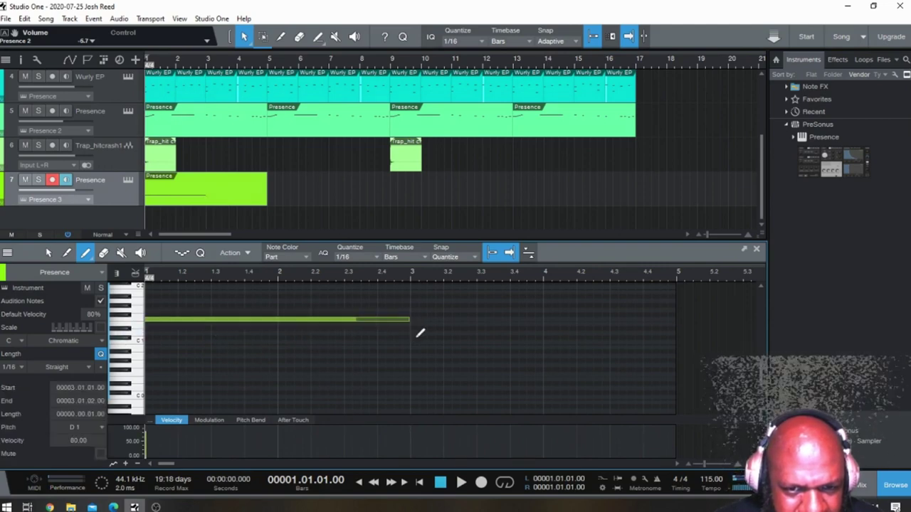
pyautogui.click(412, 336)
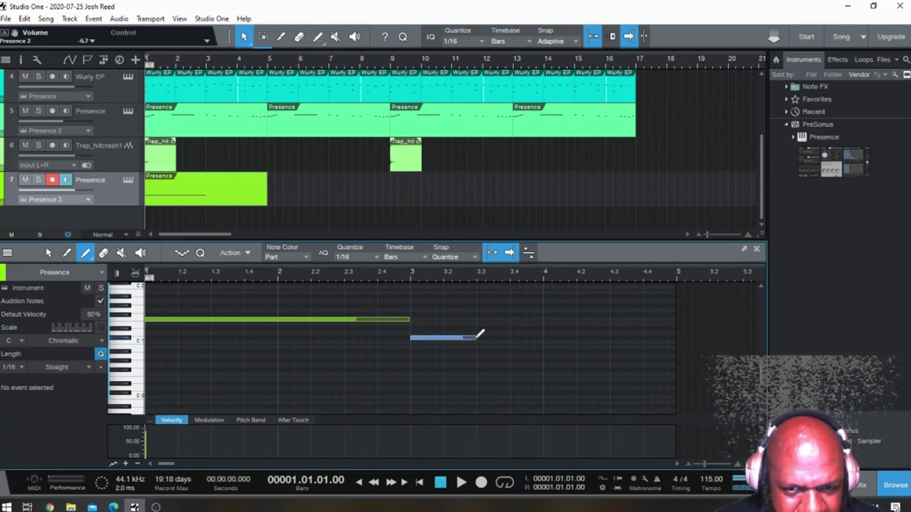
pyautogui.moveTo(480, 333); pyautogui.dragTo(477, 338)
pyautogui.press('space')
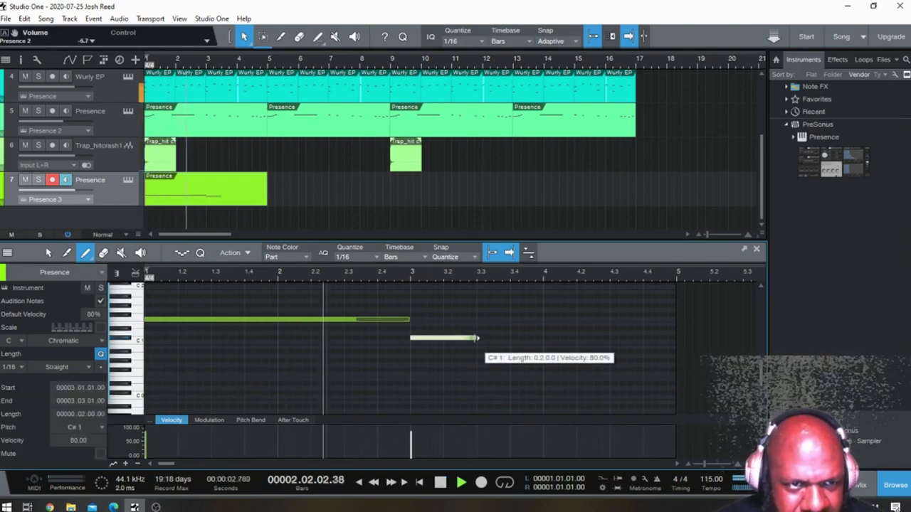
pyautogui.press('space')
# Step: Solo the Wurly EP track, listen to it and show the notes of its first part
pyautogui.click(39, 111)
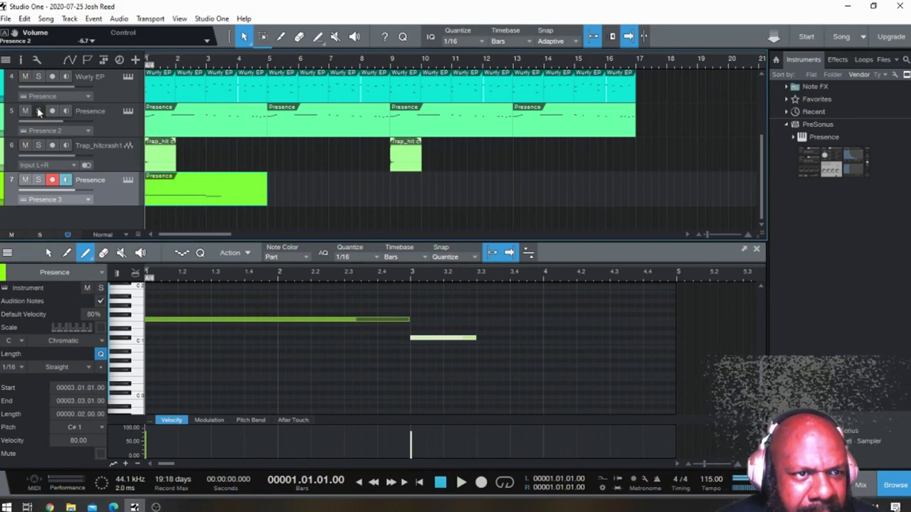
pyautogui.click(38, 77)
pyautogui.press('space')
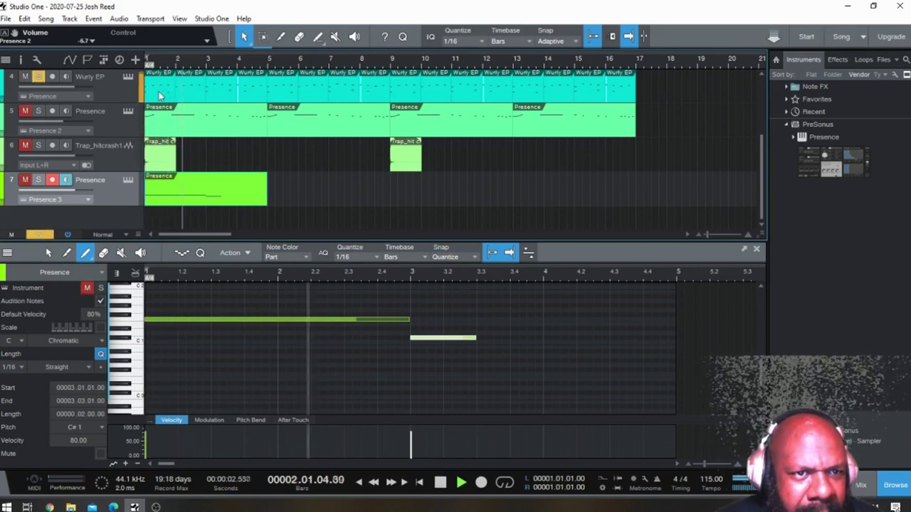
pyautogui.press('space')
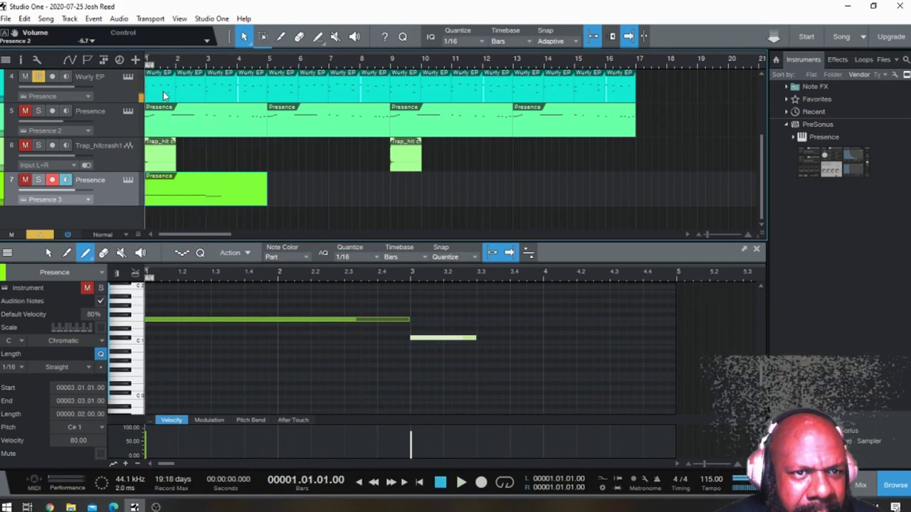
pyautogui.click(163, 95)
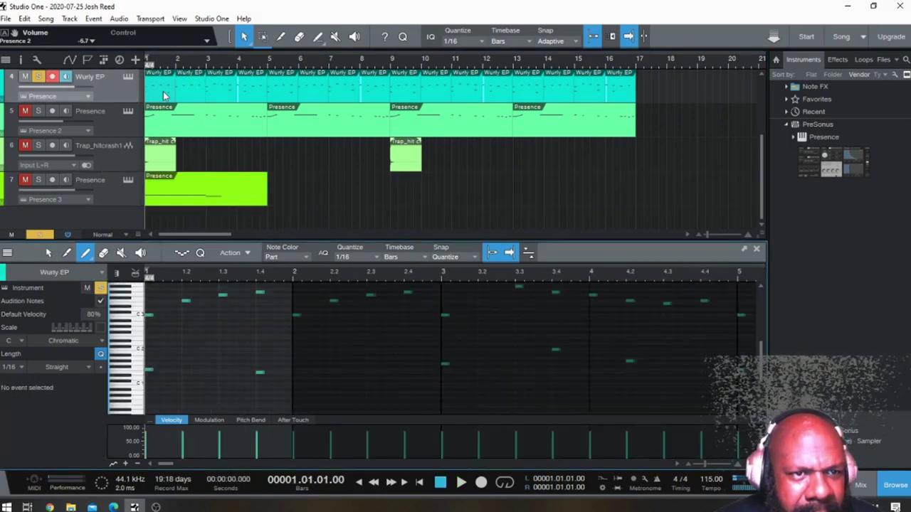
# Step: Solo the strings track along with the Wurly EP, reopen the strings part and listen to both together
pyautogui.click(37, 181)
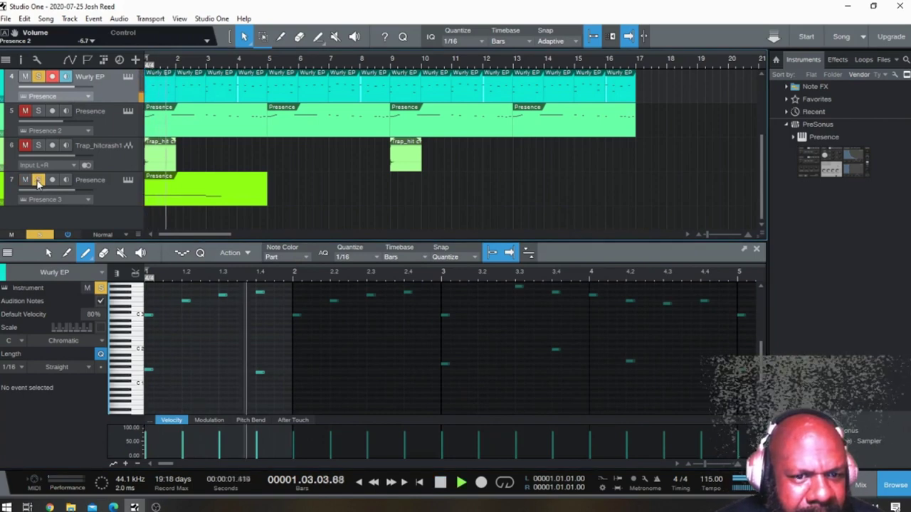
pyautogui.press('space')
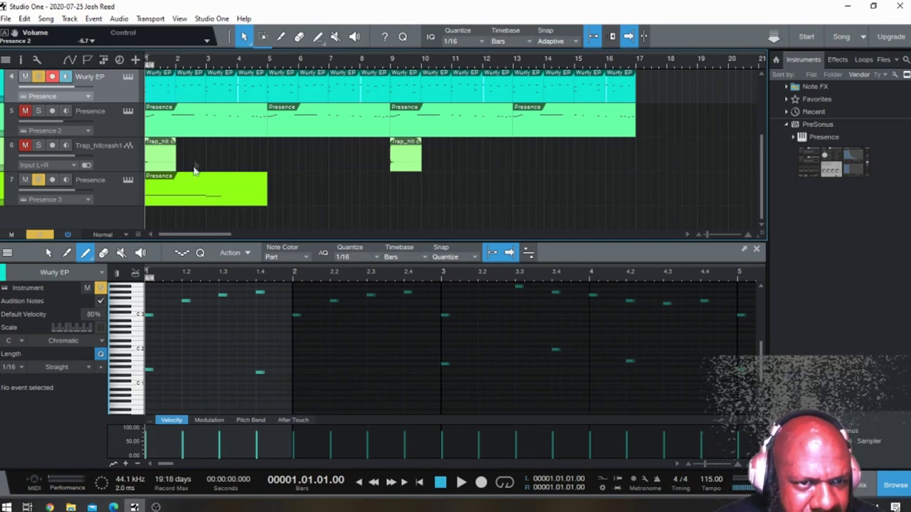
pyautogui.click(196, 196)
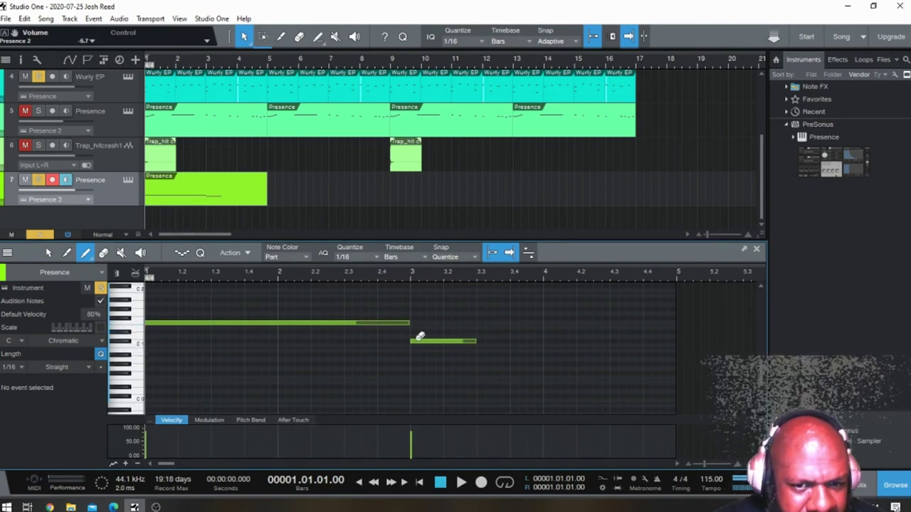
pyautogui.press('space')
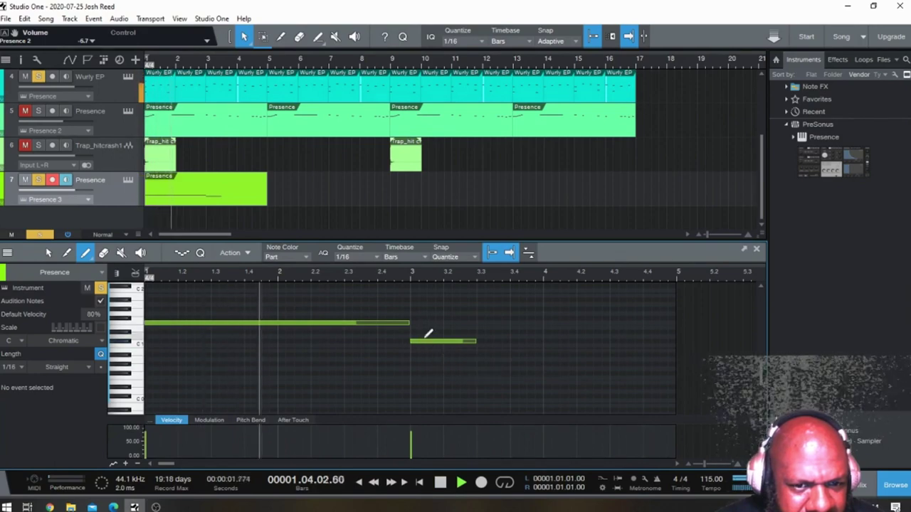
pyautogui.press('space')
# Step: Shorten the F1 strings note to one beat, audition it and delete the note
pyautogui.moveTo(409, 325); pyautogui.dragTo(186, 324)
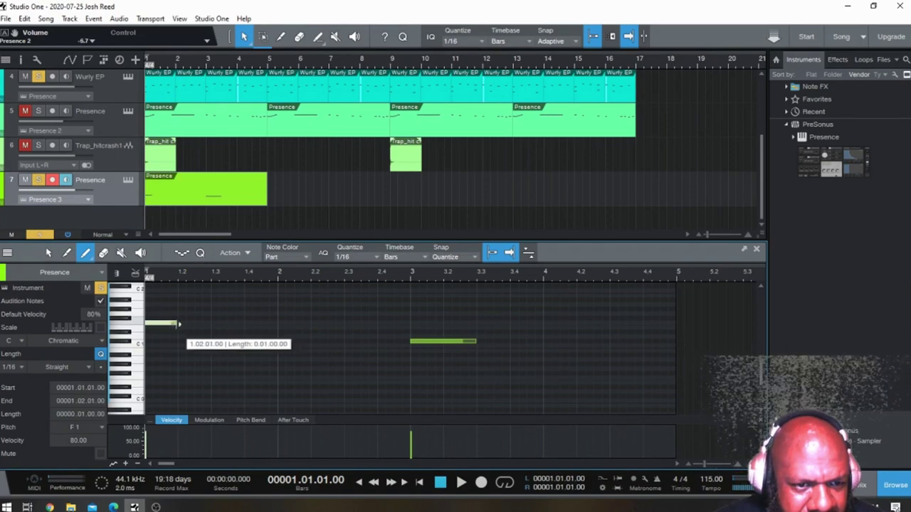
pyautogui.press('space')
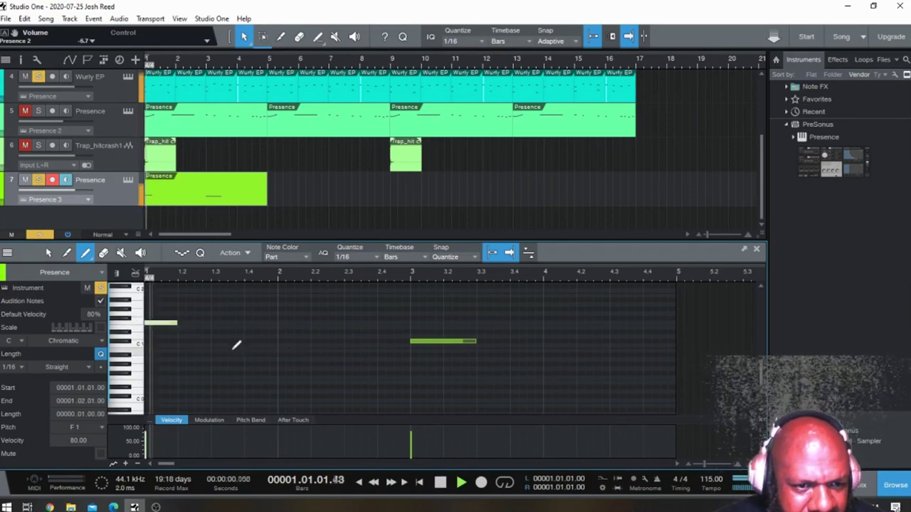
pyautogui.rightClick(162, 320)
pyautogui.click(188, 370)
pyautogui.press('space')
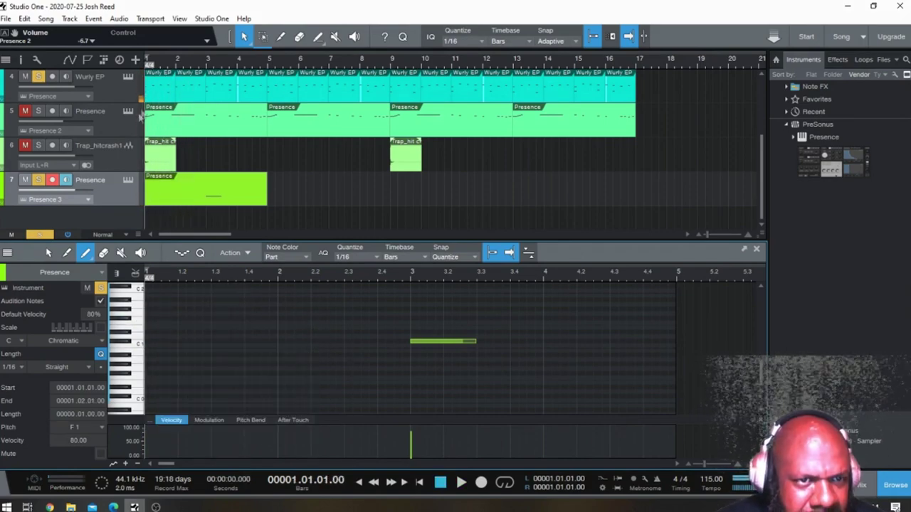
# Step: Reopen the Wurly EP part and play it back to compare its notes with the strings pitch
pyautogui.scroll(1, 178, 151)
pyautogui.click(162, 131)
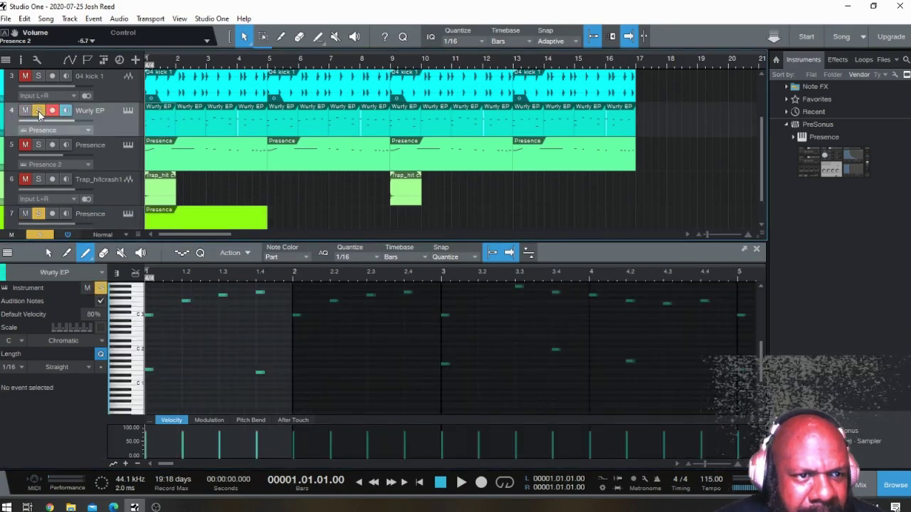
pyautogui.press('space')
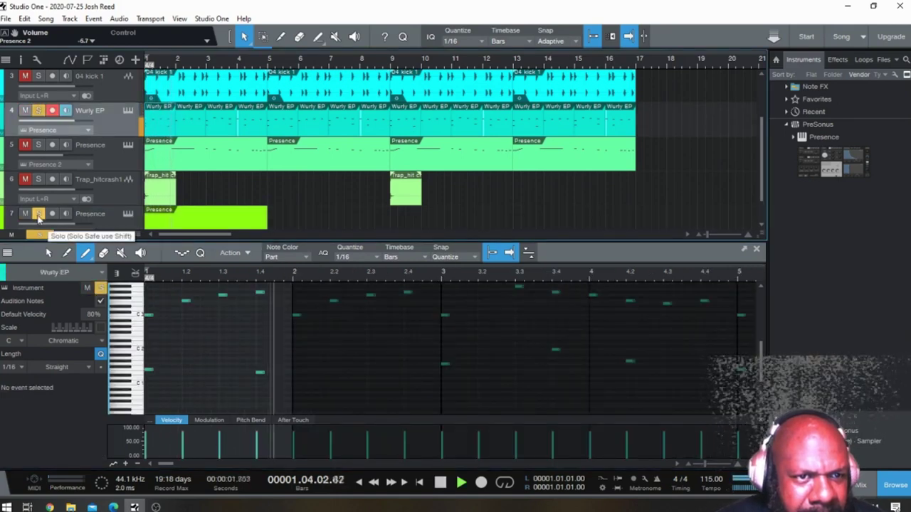
pyautogui.press('space')
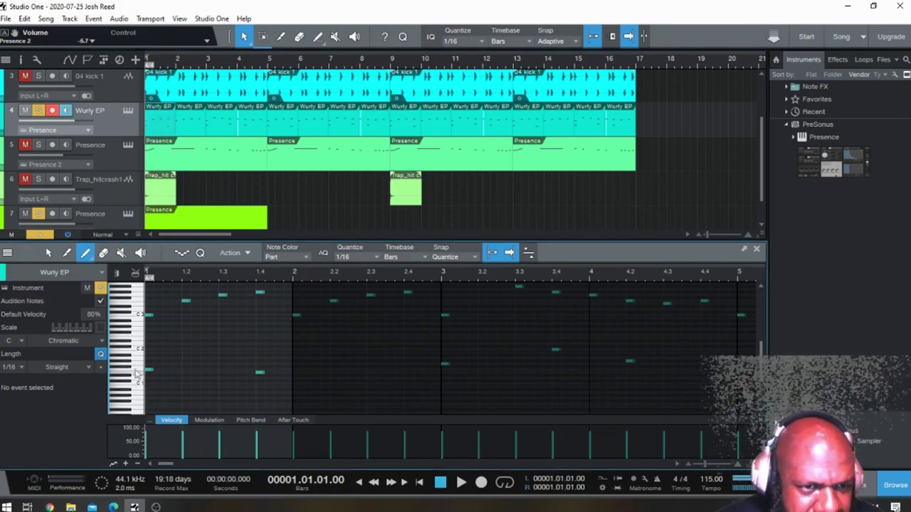
# Step: Reopen the strings part, try short C1 and B0 notes in bar 3 and erase all its notes
pyautogui.click(199, 222)
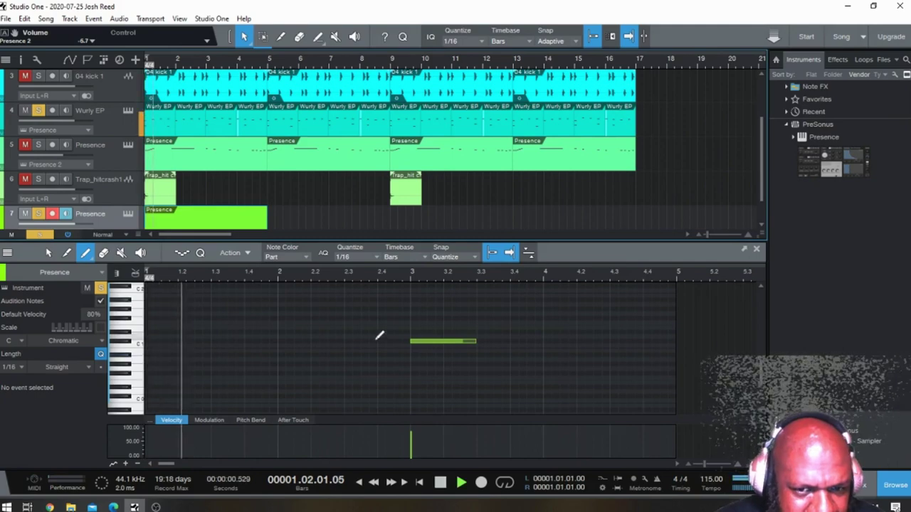
pyautogui.click(429, 341)
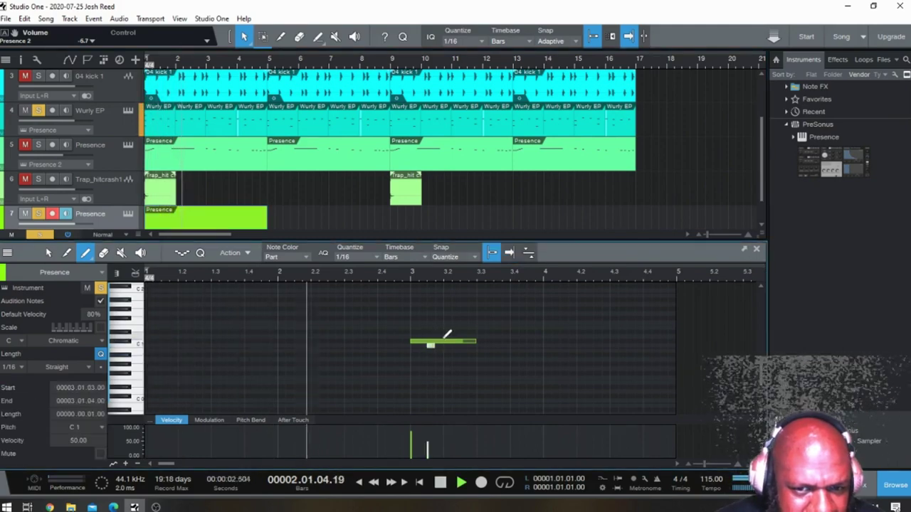
pyautogui.click(444, 340)
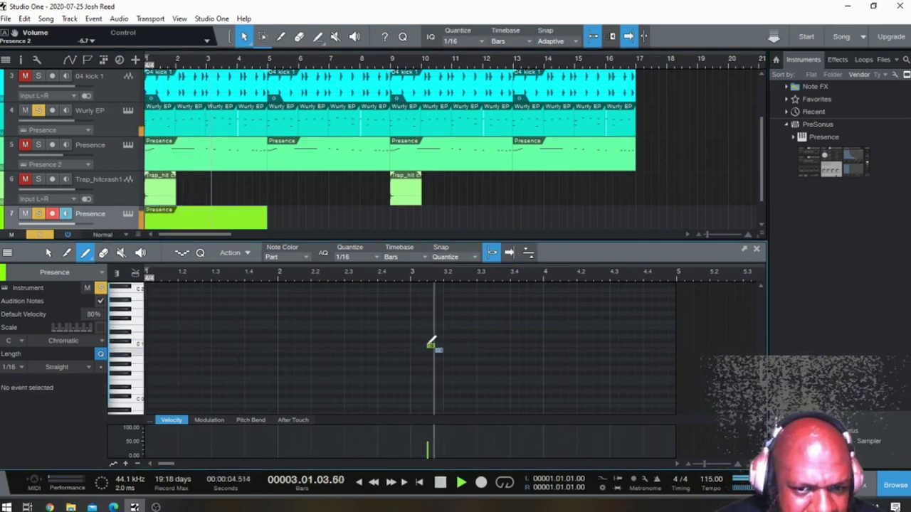
pyautogui.click(436, 348)
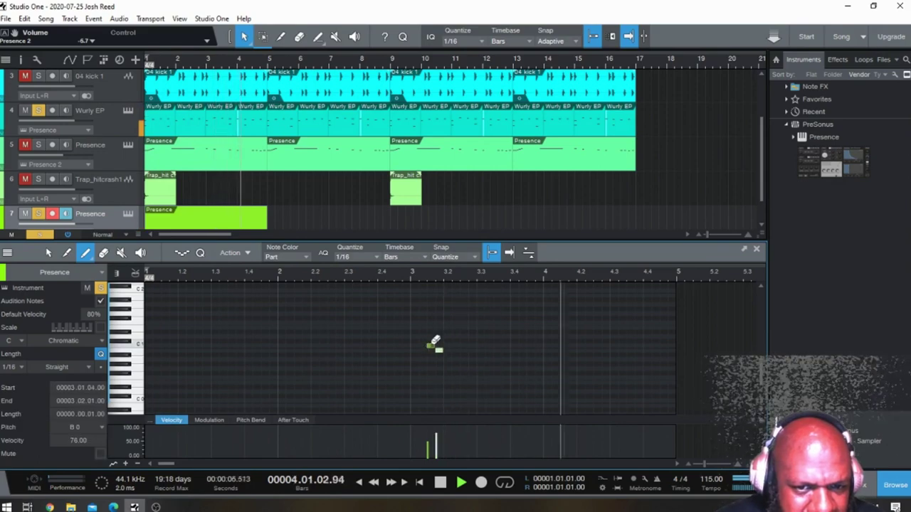
pyautogui.click(444, 347)
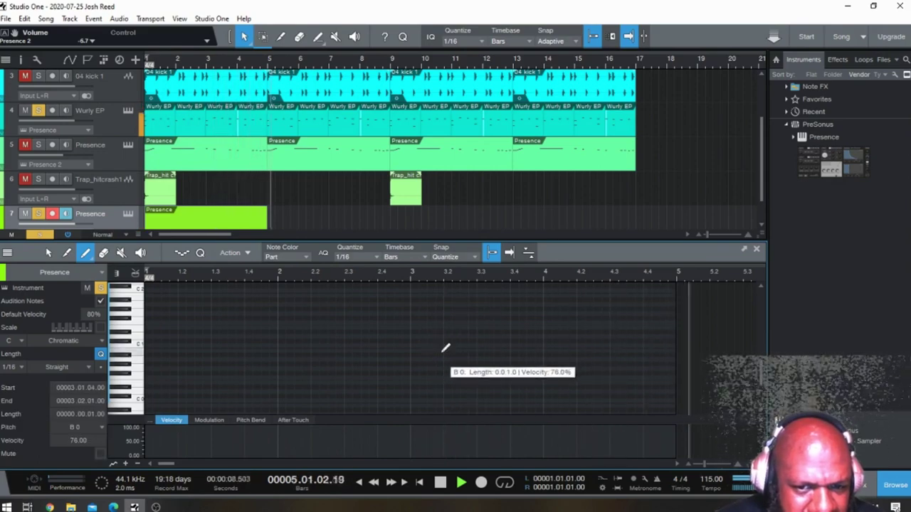
pyautogui.press('space')
pyautogui.press('space')
pyautogui.press('space')
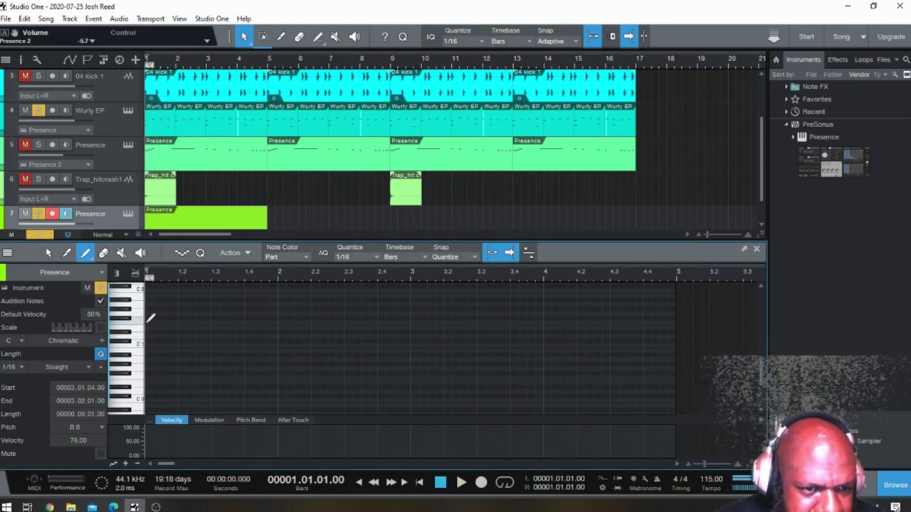
# Step: Draw a three-beat F1 note from bar 1 and a 1/16 E1 note at 1.4 in the strings part, and play it
pyautogui.moveTo(148, 321); pyautogui.dragTo(202, 323)
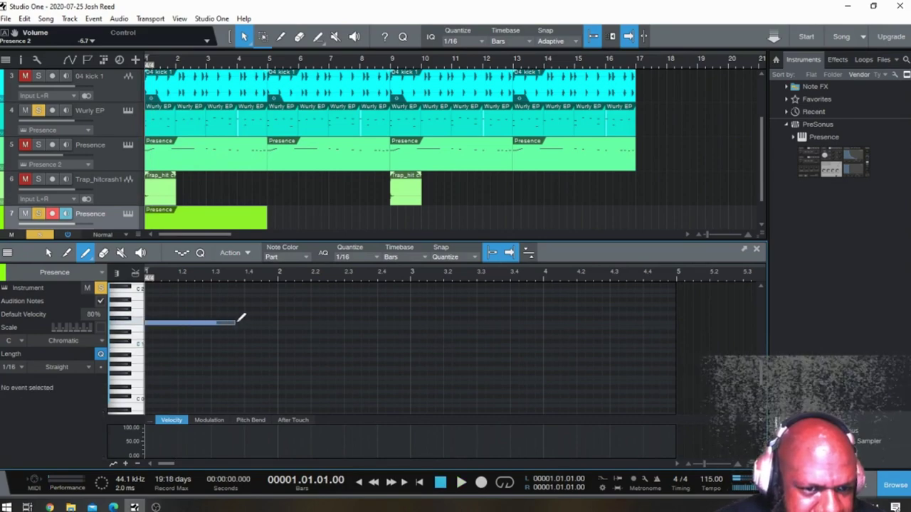
pyautogui.moveTo(245, 323); pyautogui.dragTo(245, 323)
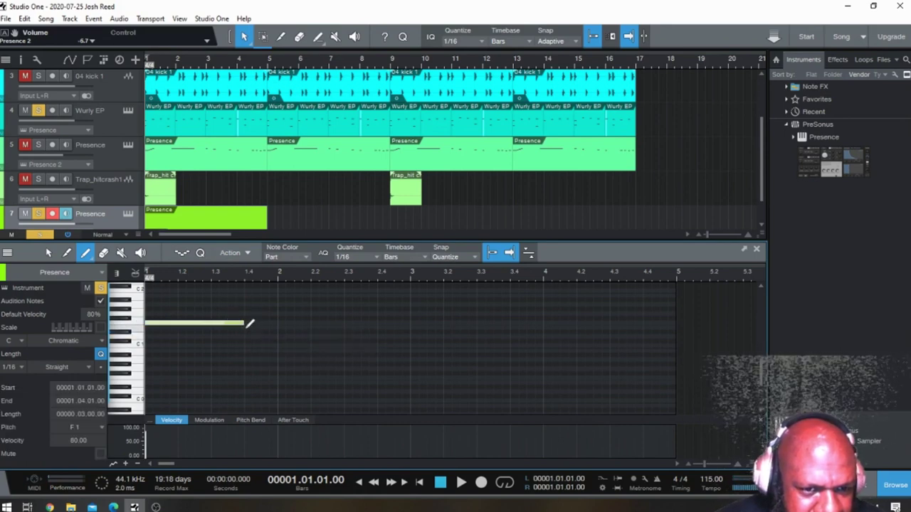
pyautogui.press('space')
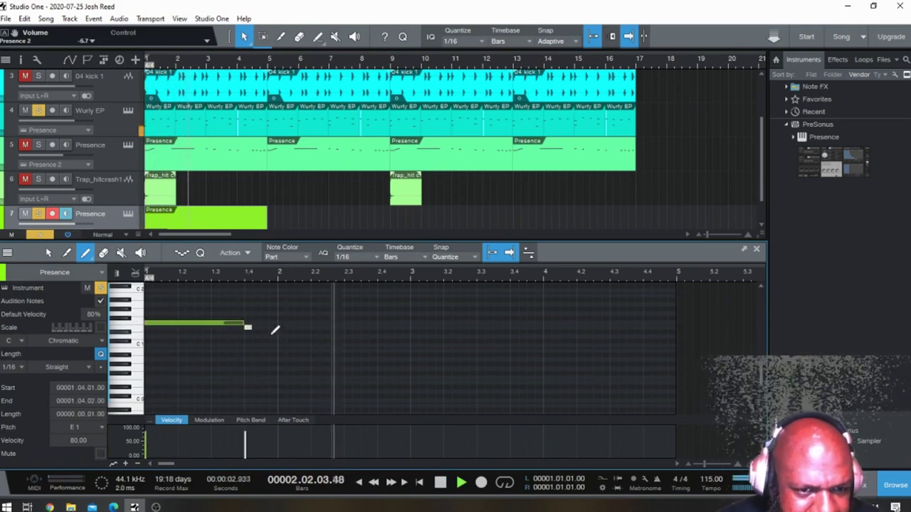
# Step: Add a three-beat D#1 note from bar 3 followed by a 1/16 C#1 note at 3.4, and play the line
pyautogui.click(412, 329)
pyautogui.moveTo(417, 332); pyautogui.dragTo(511, 332)
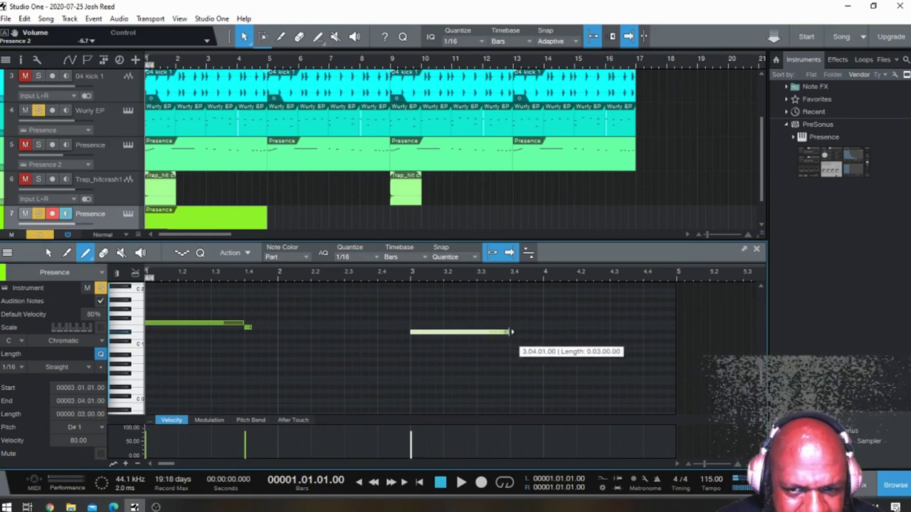
pyautogui.press('space')
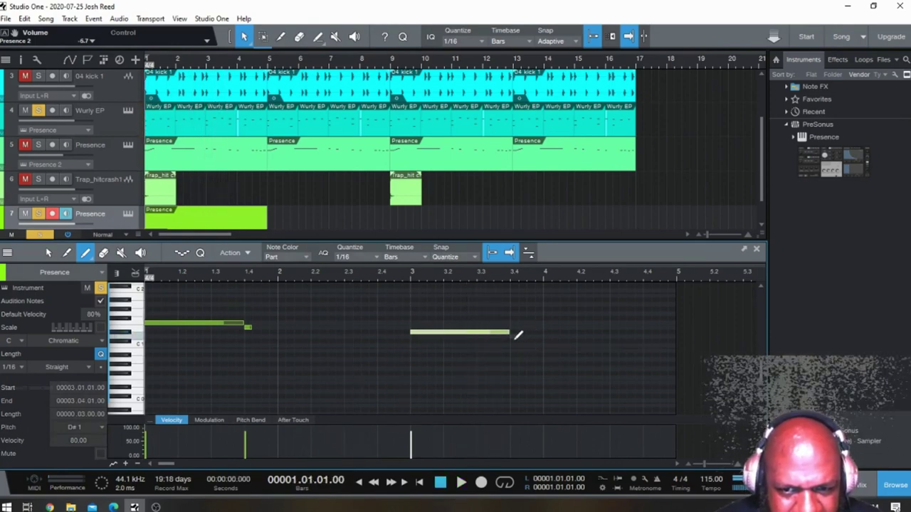
pyautogui.click(512, 337)
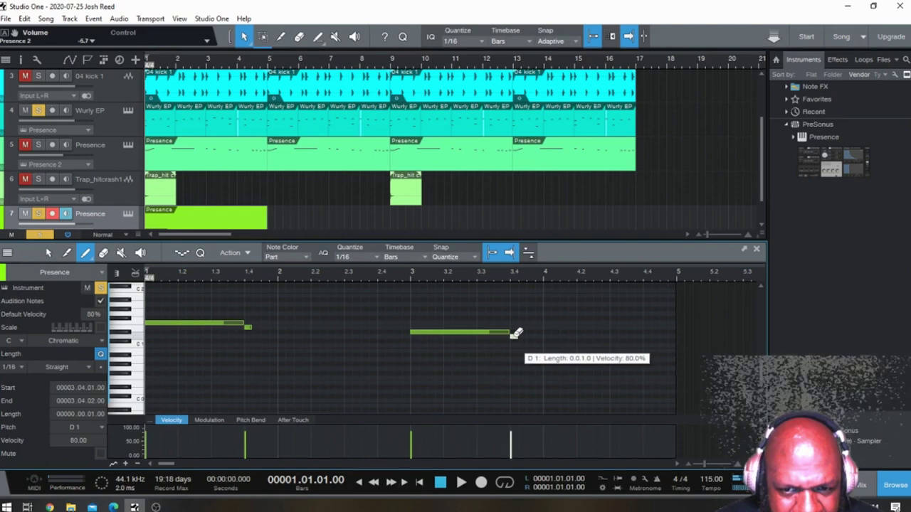
pyautogui.click(515, 333)
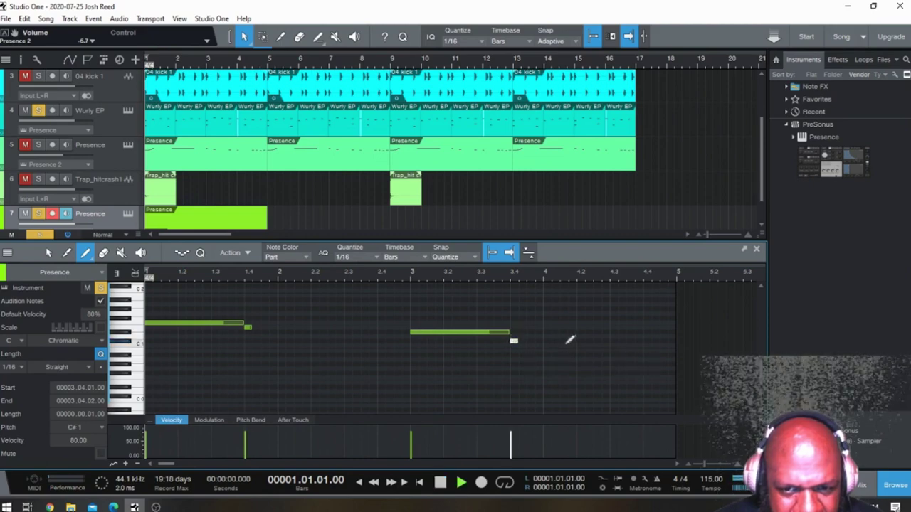
pyautogui.press('space')
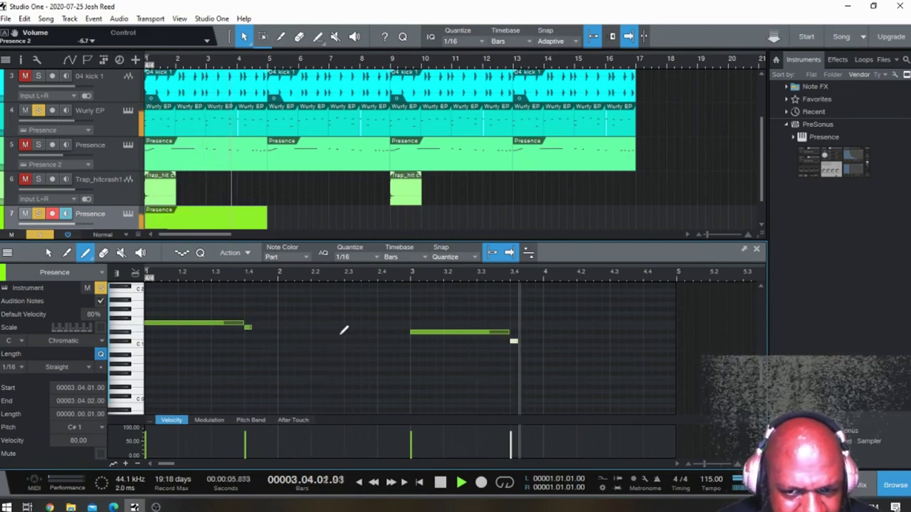
# Step: Layer the first phrase an octave higher with a three-beat F2 note from bar 1 and a 1/16 E2 note at 1.4
pyautogui.scroll(3, 331, 326)
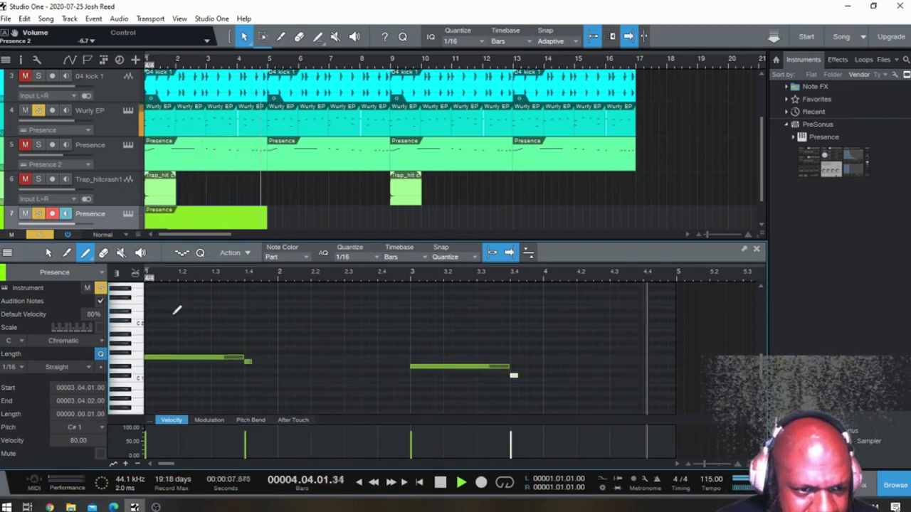
pyautogui.press('space')
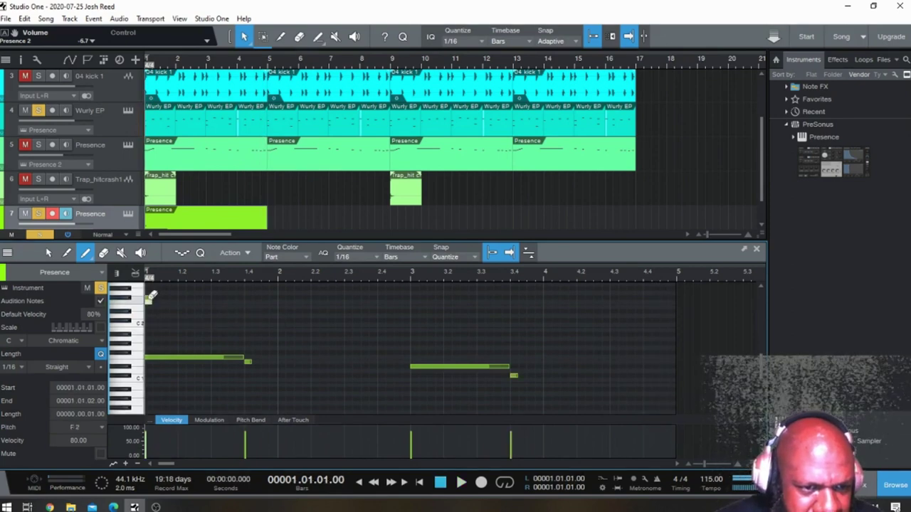
pyautogui.rightClick(148, 304)
pyautogui.press('Escape')
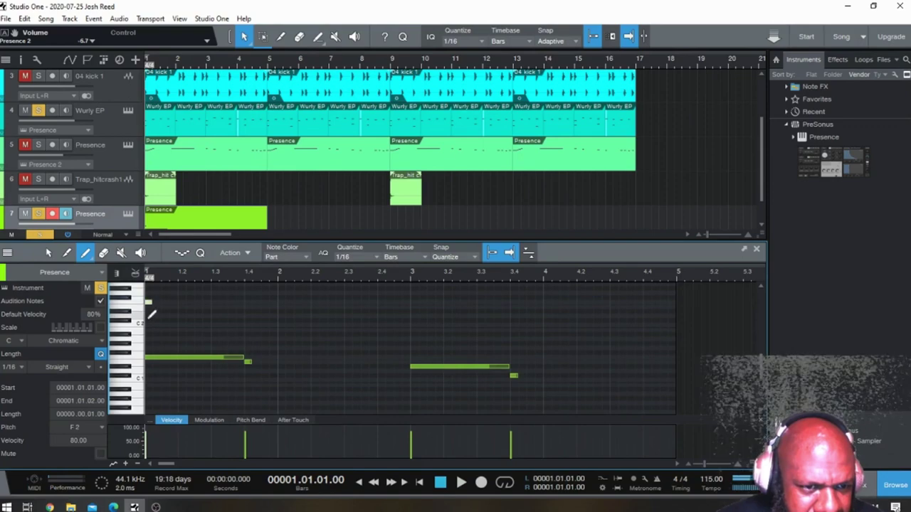
pyautogui.moveTo(151, 299); pyautogui.dragTo(251, 303)
pyautogui.press('space')
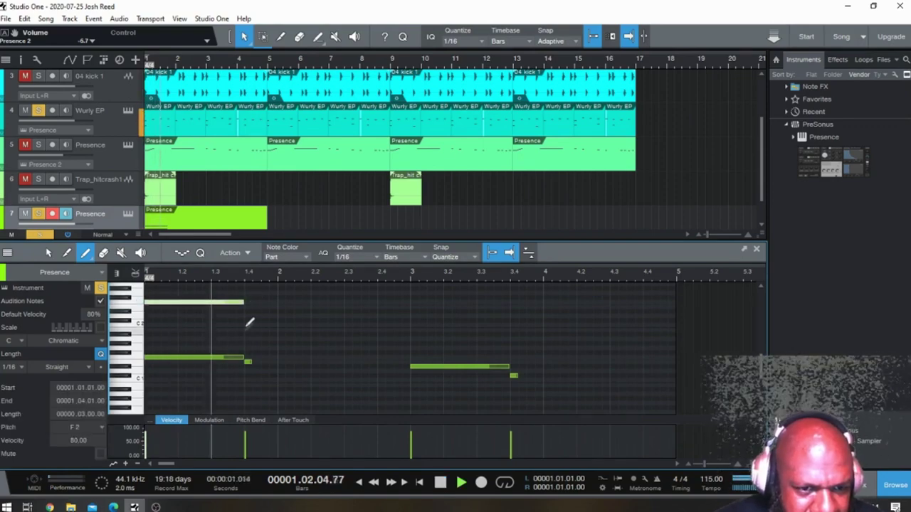
pyautogui.press('space')
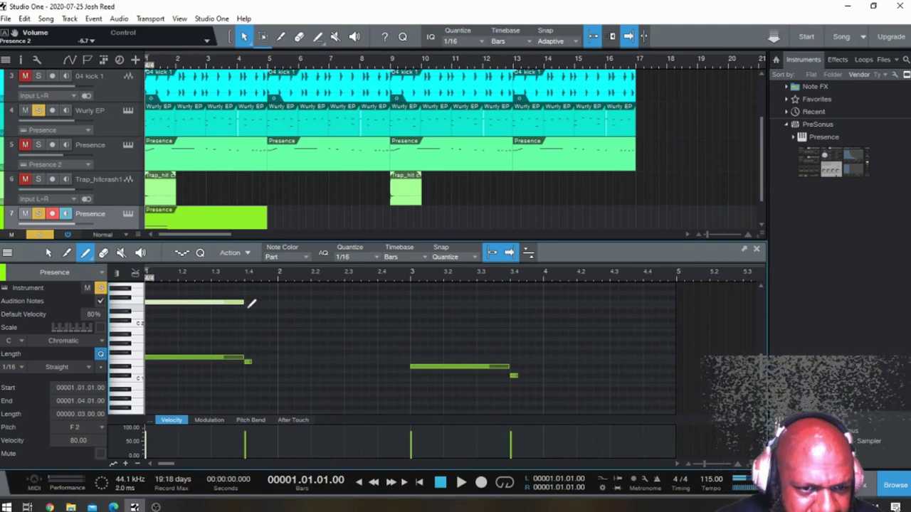
pyautogui.click(246, 306)
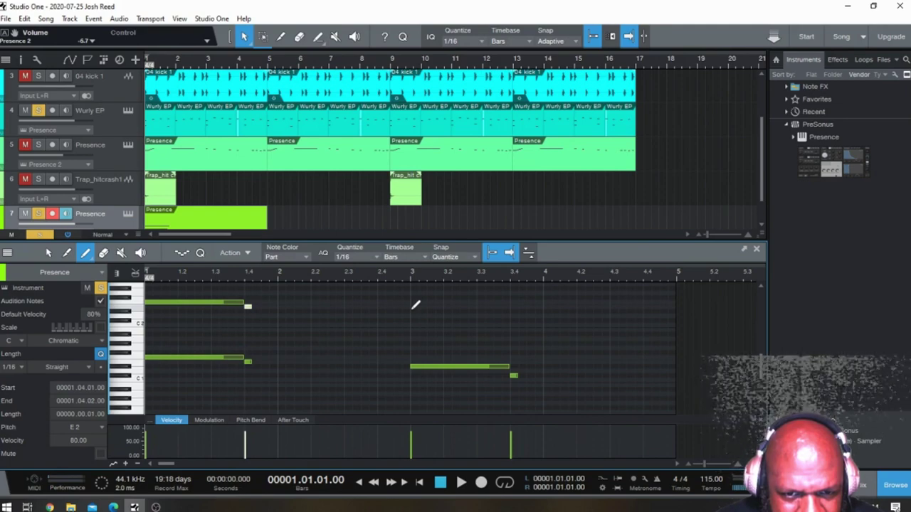
# Step: Layer the second phrase with a three-beat D#2 note from bar 3 and a 1/16 C#2 note at 3.4, and play it back
pyautogui.moveTo(412, 311); pyautogui.dragTo(452, 311)
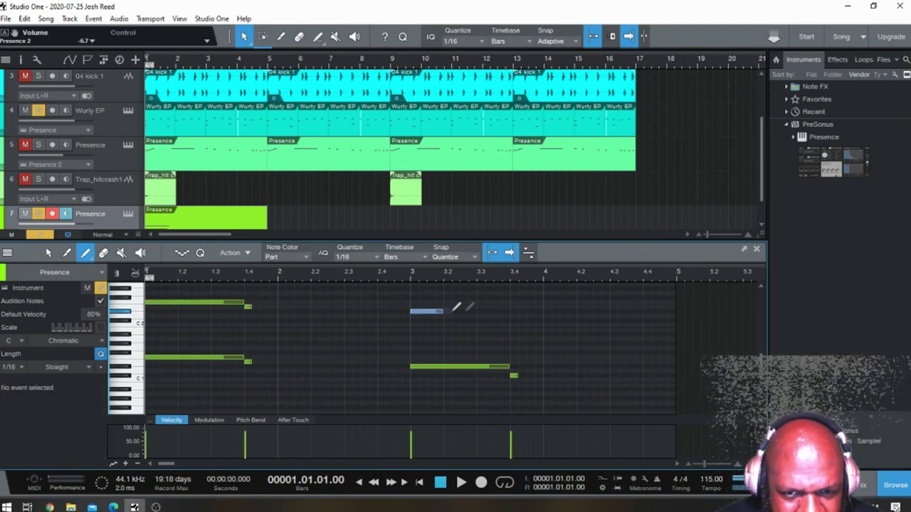
pyautogui.moveTo(511, 311); pyautogui.dragTo(514, 310)
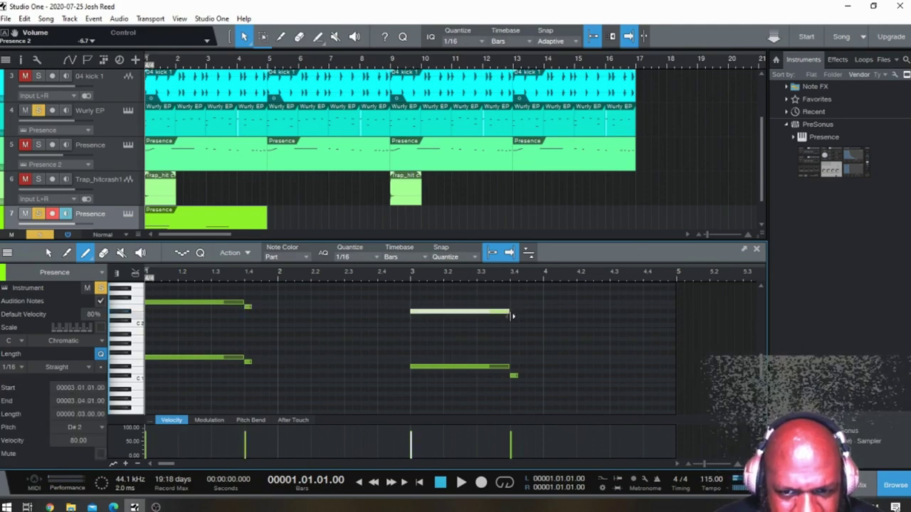
pyautogui.click(512, 316)
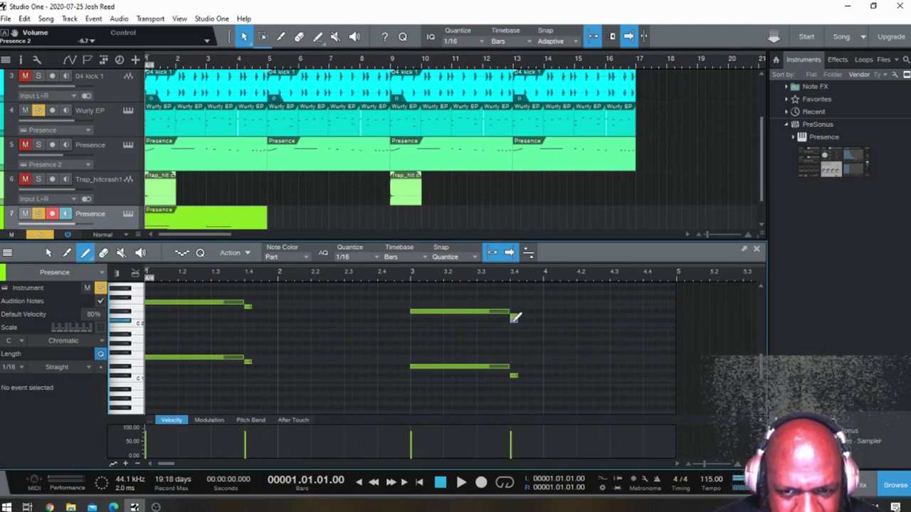
pyautogui.moveTo(514, 318); pyautogui.dragTo(512, 319)
pyautogui.press('space')
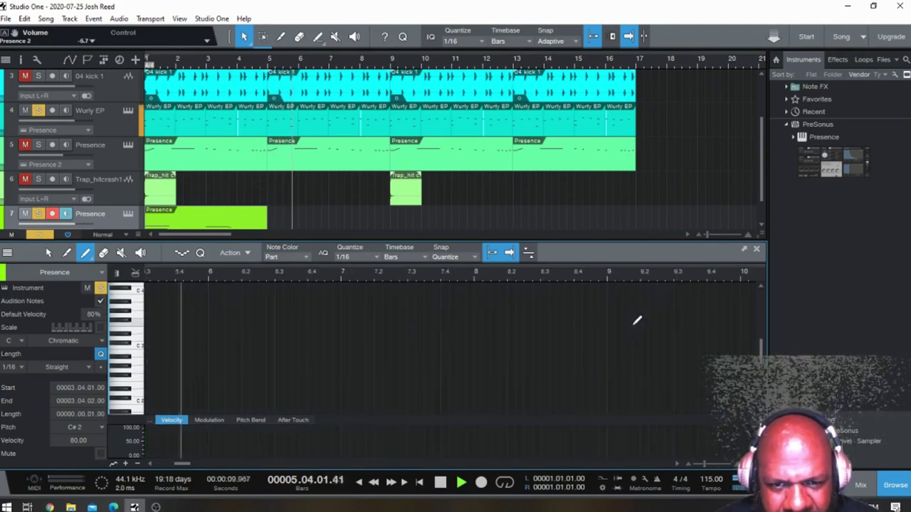
pyautogui.press('space')
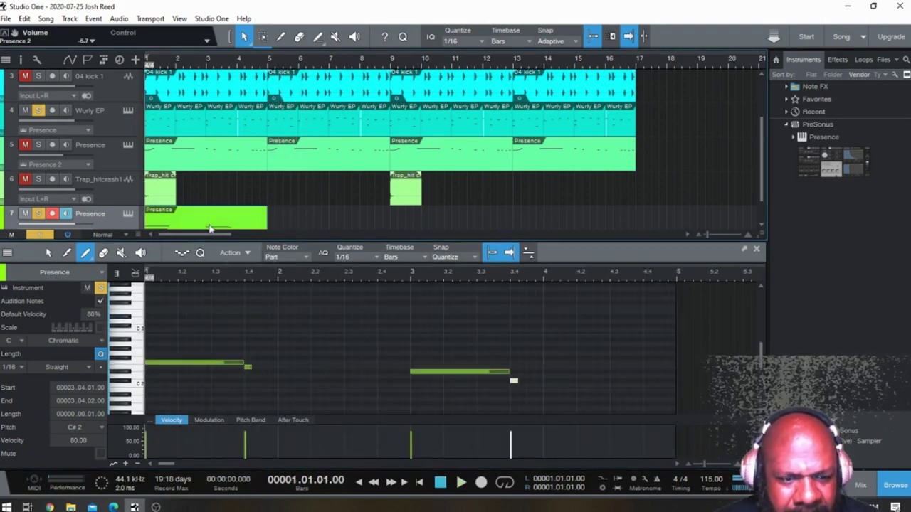
# Step: Duplicate the four-bar strings part three times up to bar 17, and unsolo the tracks during playback
pyautogui.press('d')
pyautogui.press('d')
pyautogui.press('space')
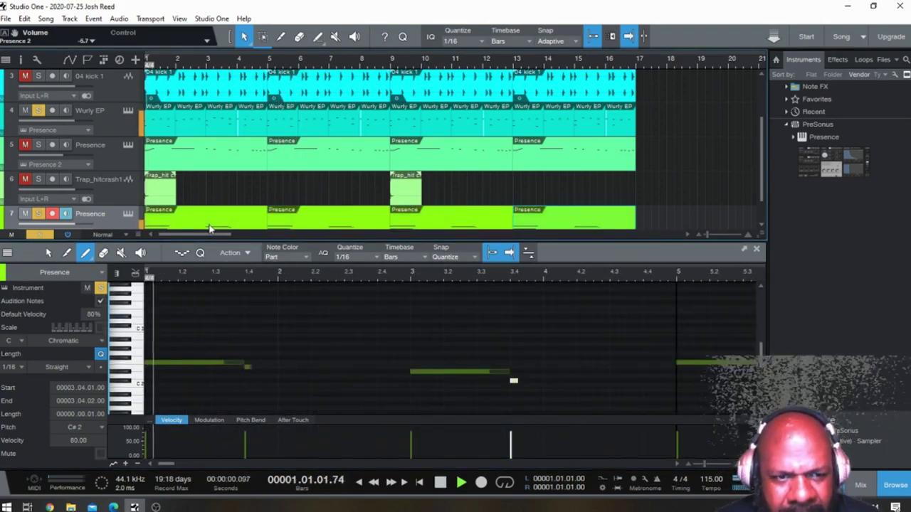
pyautogui.press('Up')
pyautogui.press('Up')
pyautogui.press('Up')
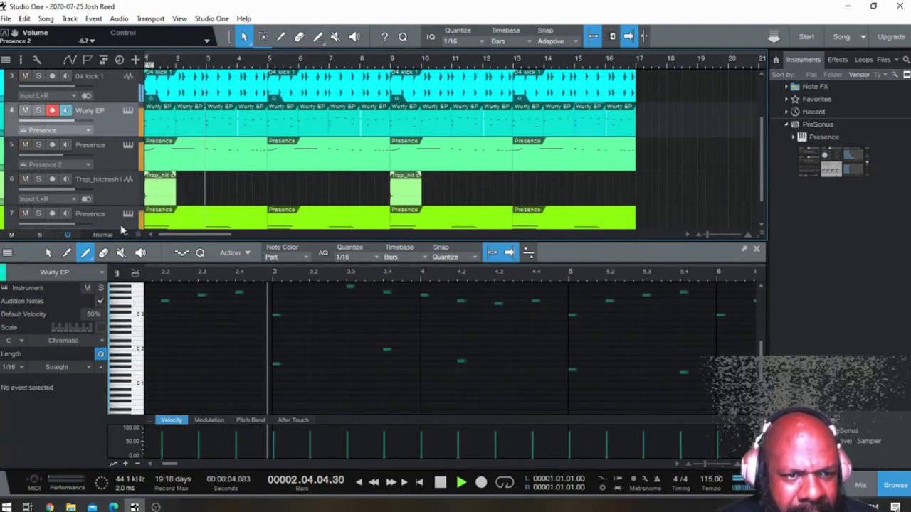
# Step: Show the mixer console and move the Mixverb insert from the Presence 2 channel to Presence 3, closing its effect window
pyautogui.click(180, 18)
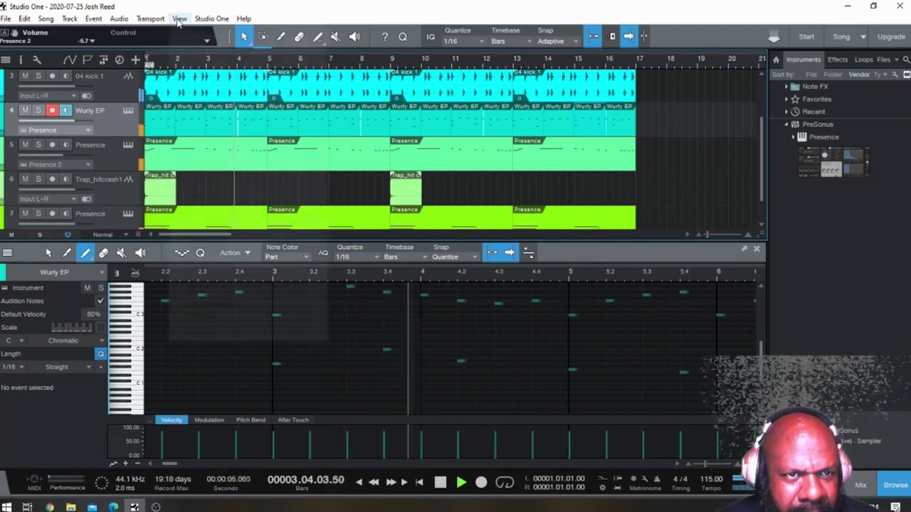
pyautogui.click(201, 78)
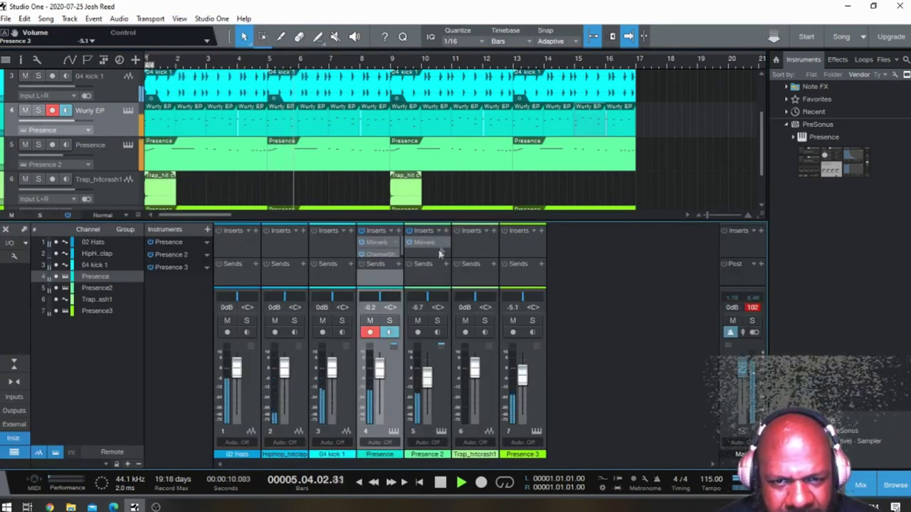
pyautogui.moveTo(434, 242); pyautogui.dragTo(518, 242)
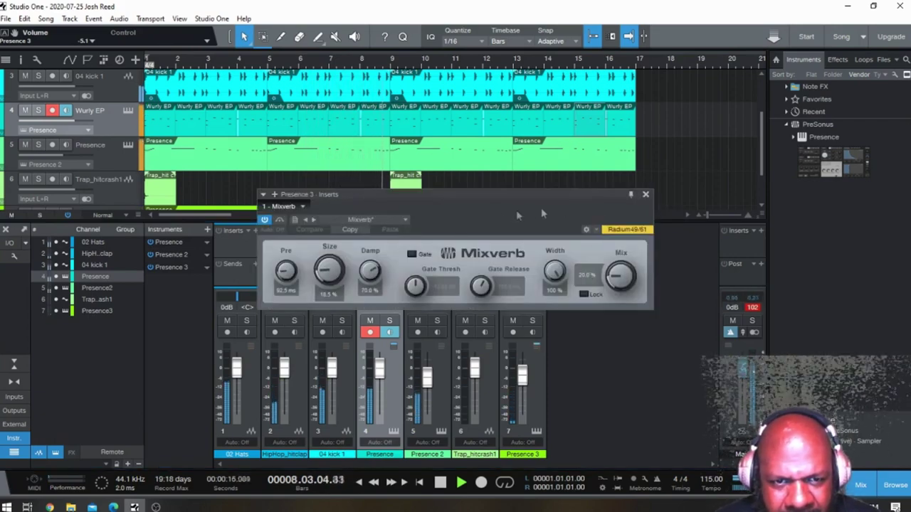
pyautogui.click(645, 195)
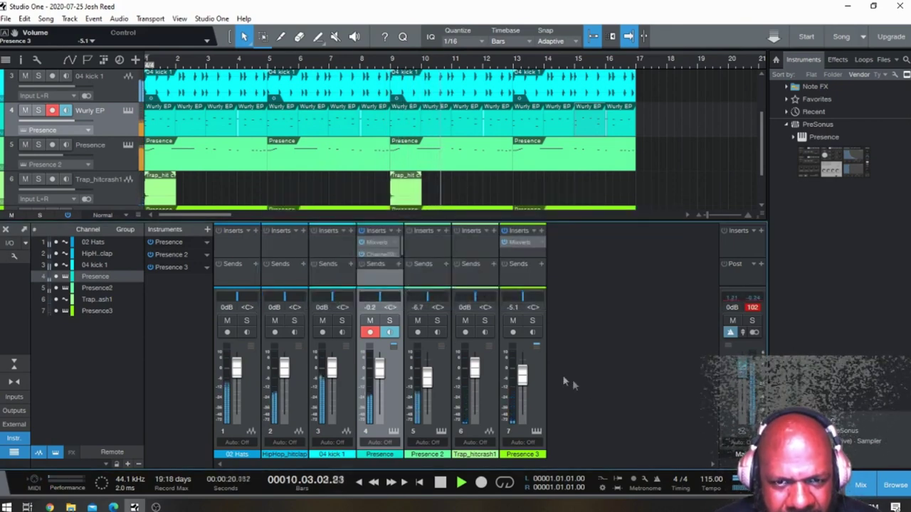
# Step: Listen to the full arrangement with the lower tracks in view, and select the crash clip at bar 9
pyautogui.scroll(-2, 757, 186)
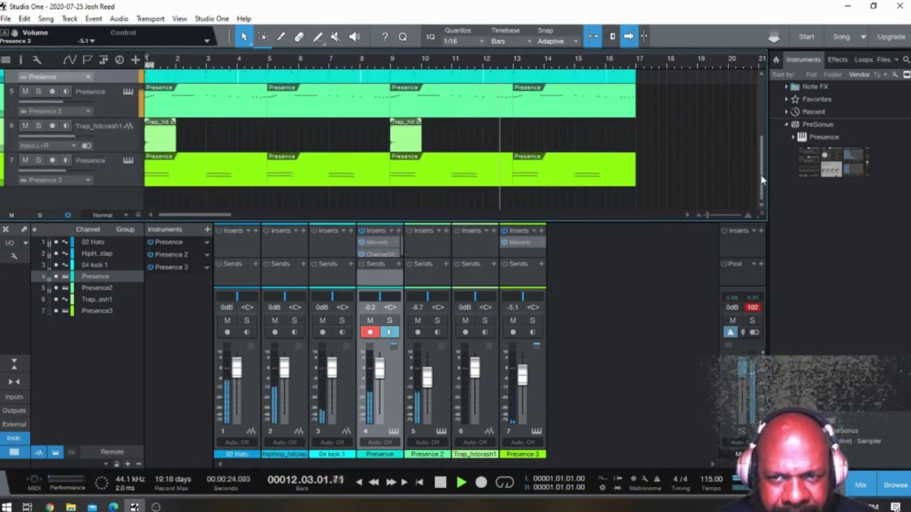
pyautogui.moveTo(761, 179)
pyautogui.mouseDown()
pyautogui.moveTo(761, 144)
pyautogui.moveTo(761, 176)
pyautogui.mouseUp()
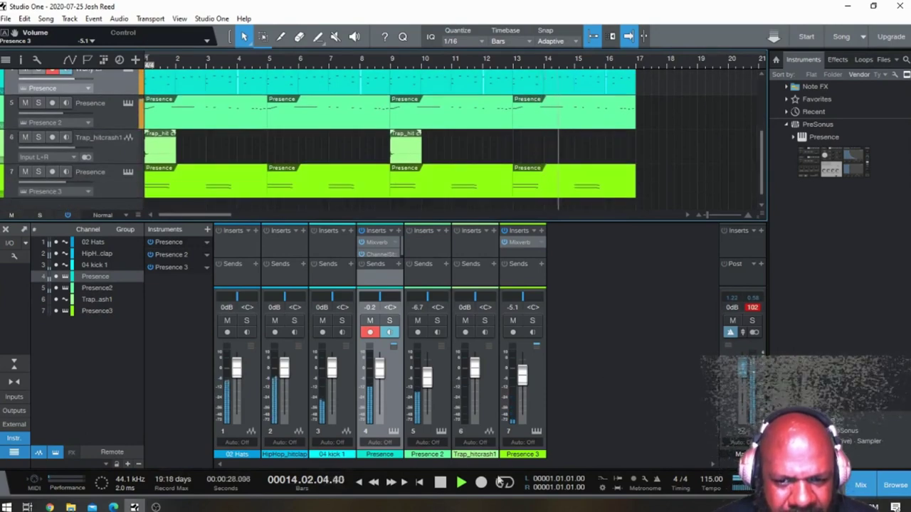
pyautogui.rightClick(48, 197)
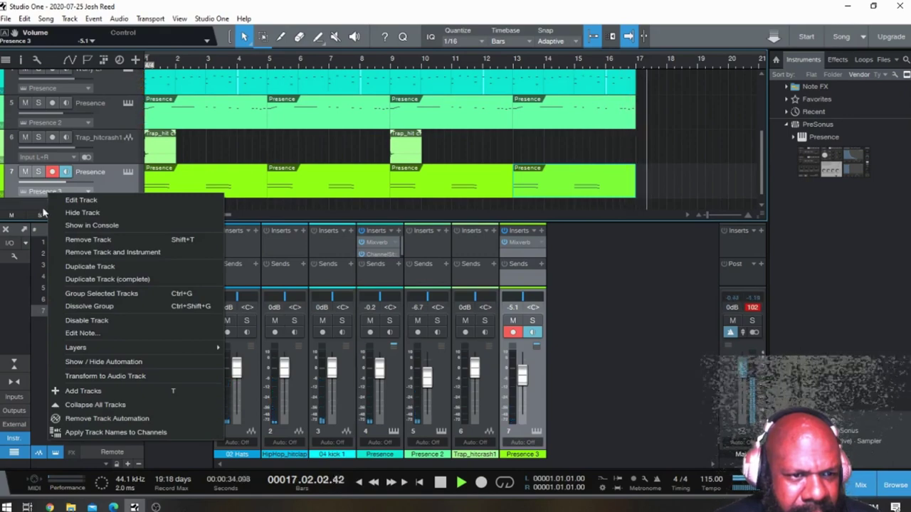
pyautogui.click(415, 162)
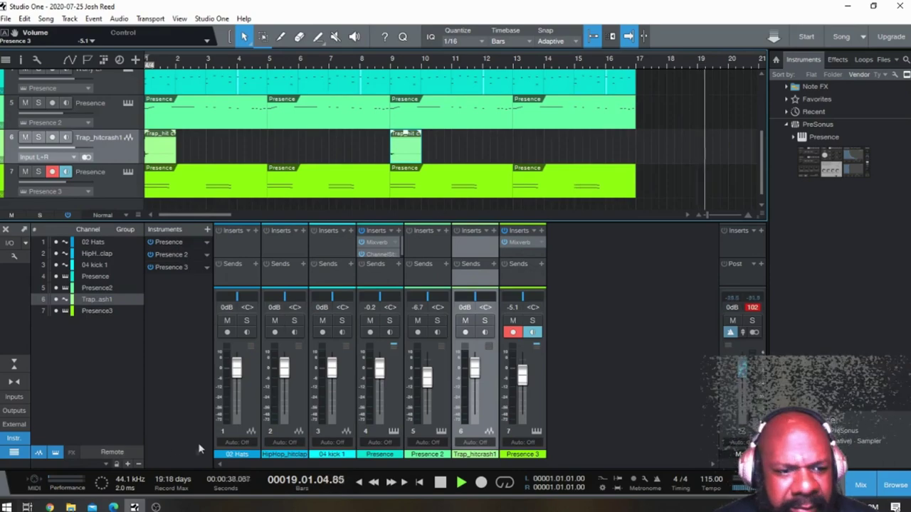
# Step: Hide the mixer console, stop playback and set the arrangement's track height to Small
pyautogui.press('F3')
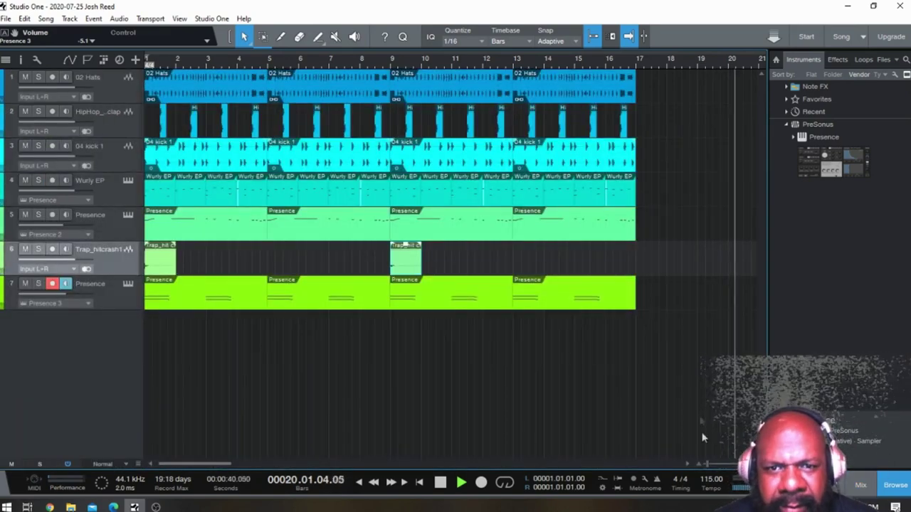
pyautogui.press('space')
pyautogui.hotkey('shift', 'w')
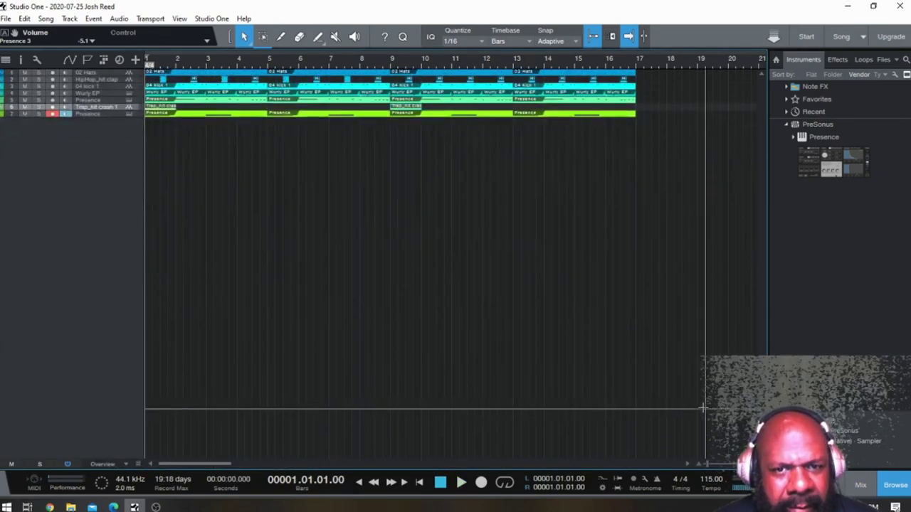
pyautogui.hotkey('shift', 'e')
pyautogui.hotkey('shift', 'w')
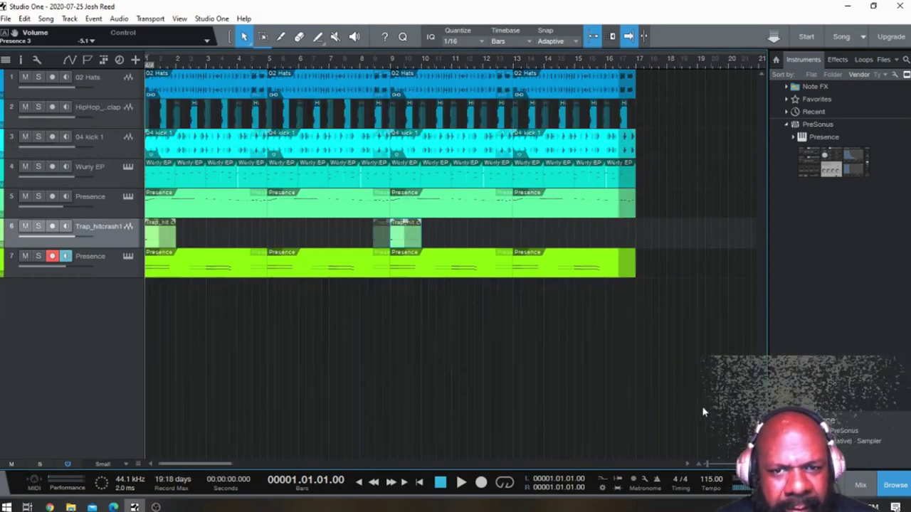
pyautogui.press('w')
pyautogui.press('e')
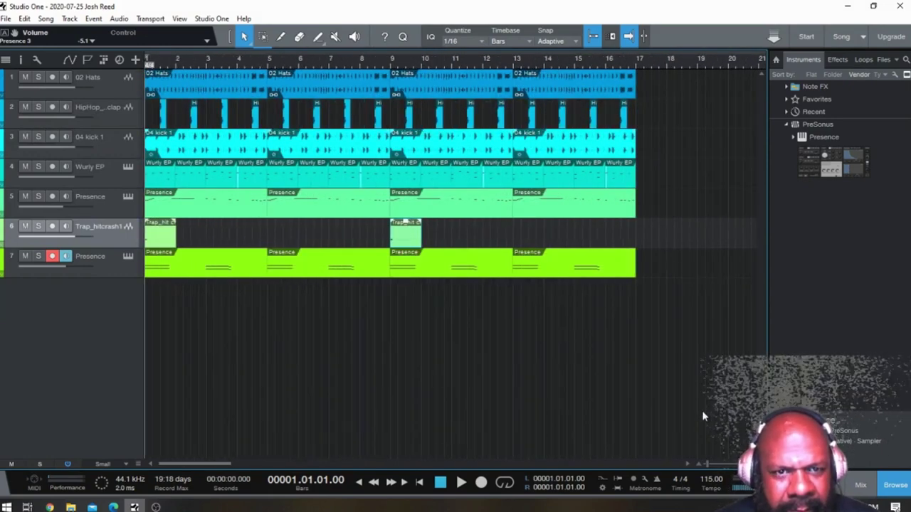
# Step: Open the on-screen Qwerty Keyboard at octave C 3 and sound its G and F notes on the armed strings track
pyautogui.hotkey('shift', 'q')
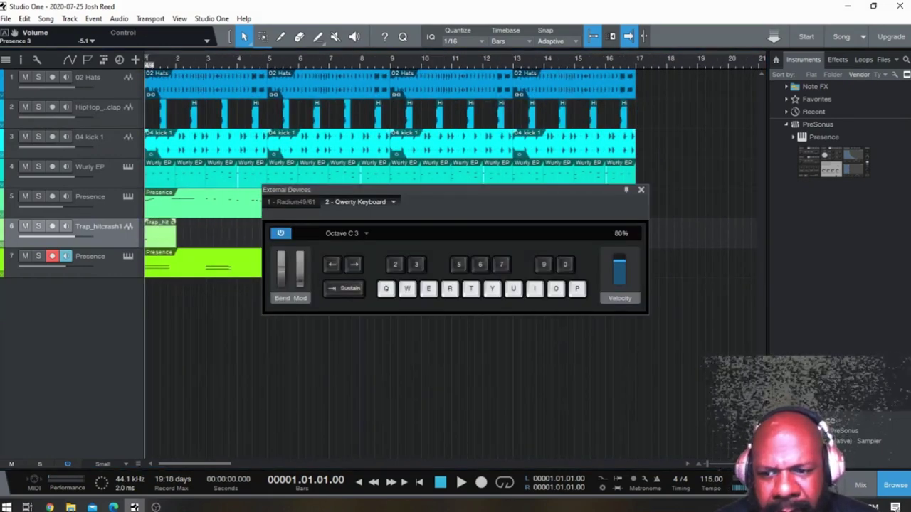
pyautogui.moveTo(712, 473); pyautogui.dragTo(696, 466)
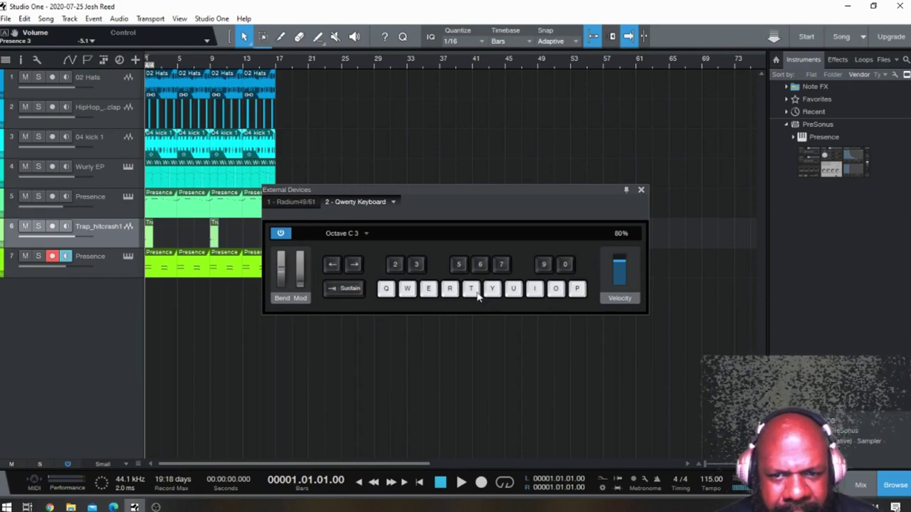
pyautogui.click(476, 293)
pyautogui.click(450, 292)
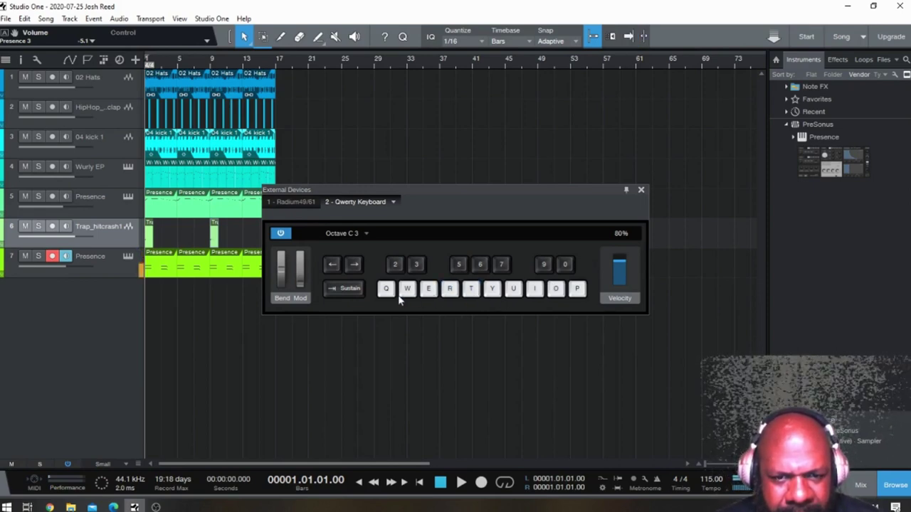
# Step: Audition melody ideas on the armed strings instrument using the natural notes from D up to the high D
pyautogui.press('w')
pyautogui.press('r')
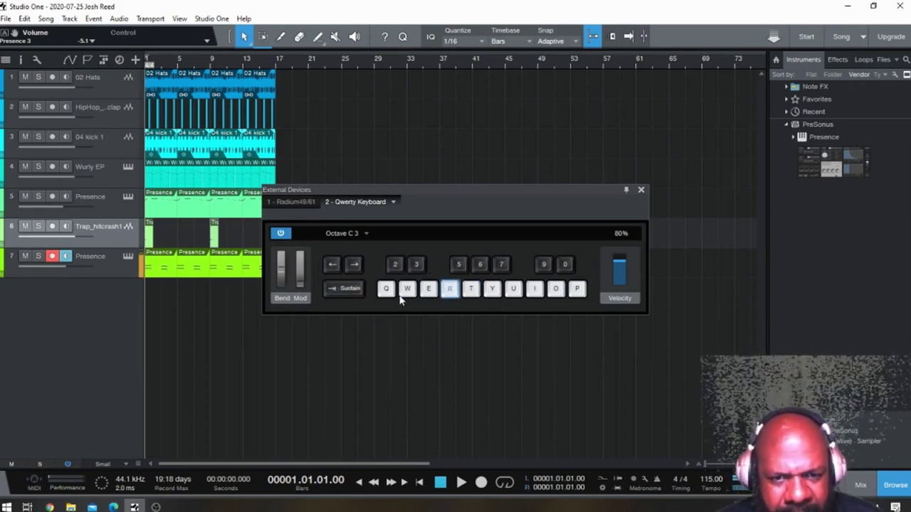
pyautogui.press('t')
pyautogui.press('y')
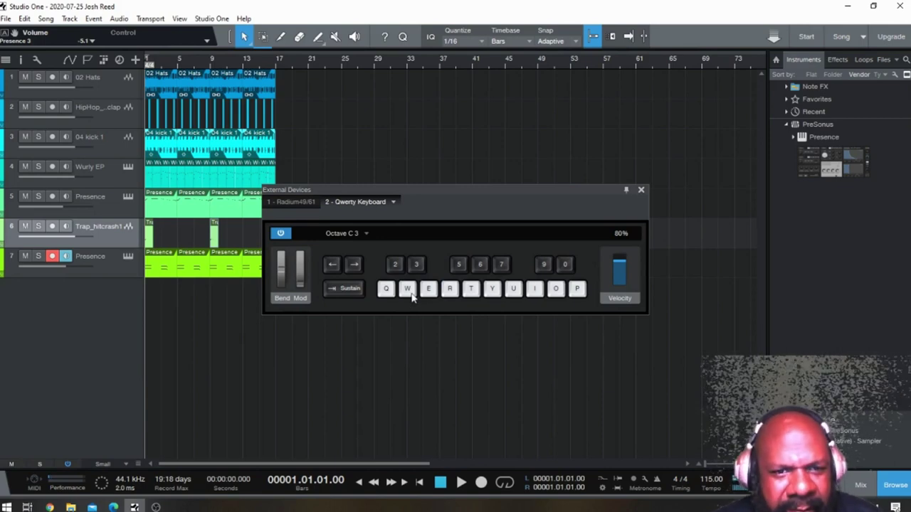
pyautogui.press('u')
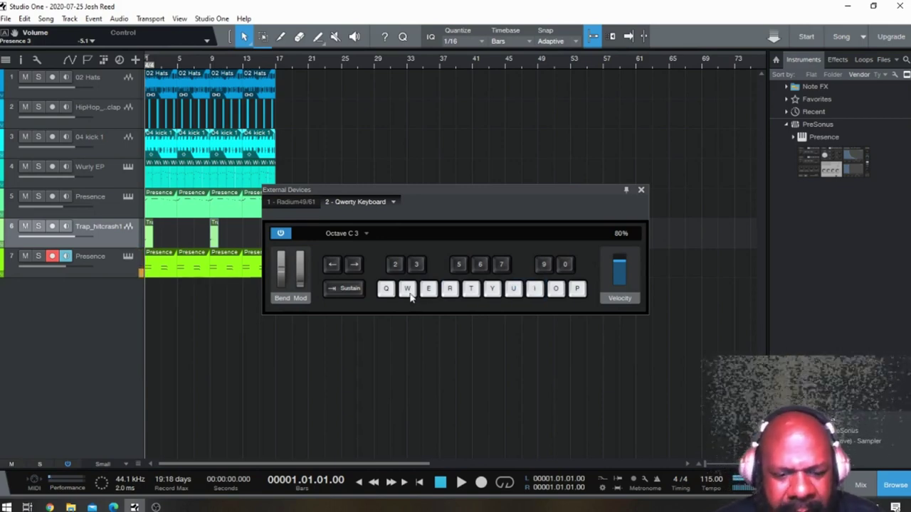
pyautogui.press('i')
pyautogui.press('y')
pyautogui.press('o')
pyautogui.press('t')
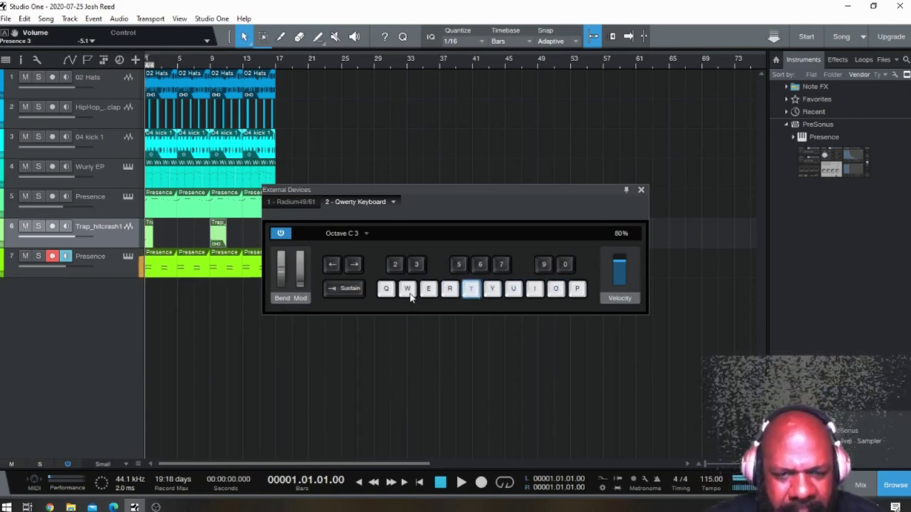
pyautogui.press('r')
pyautogui.press('o')
pyautogui.press('t')
pyautogui.press('y')
pyautogui.press('i')
pyautogui.press('t')
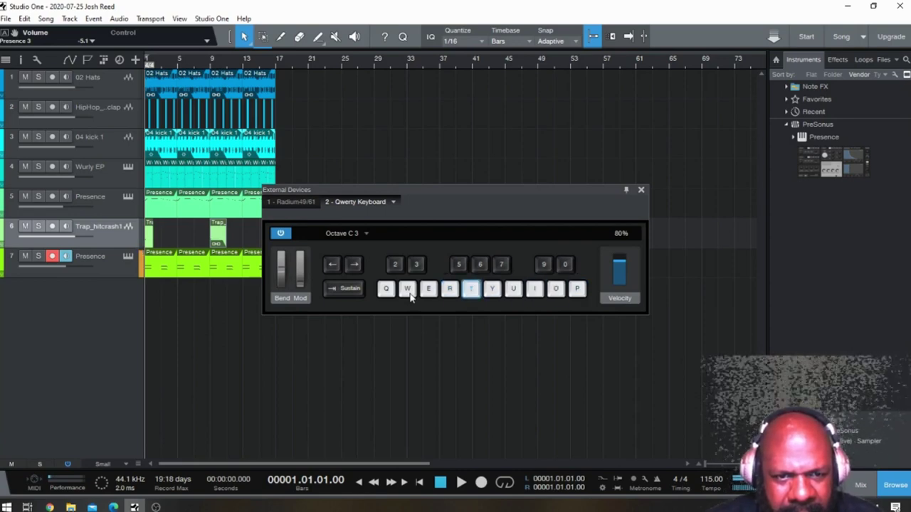
pyautogui.press('r')
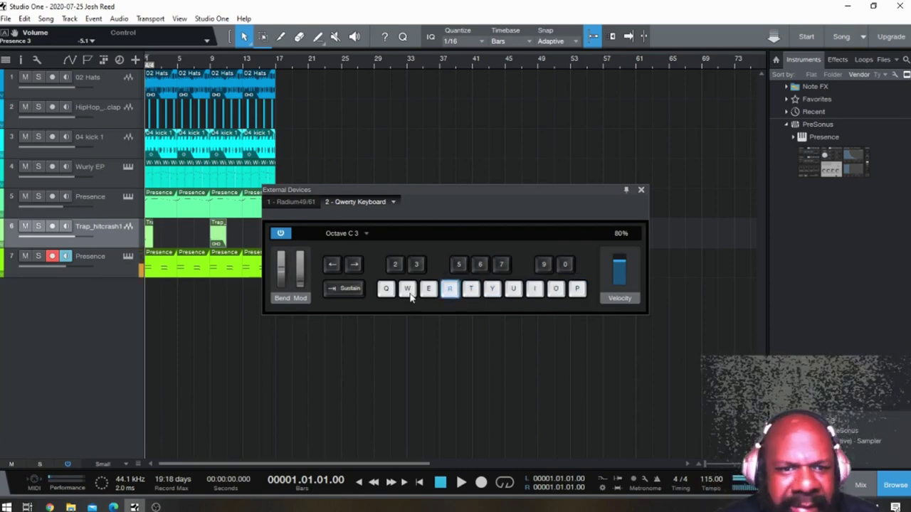
pyautogui.press('e')
pyautogui.press('e')
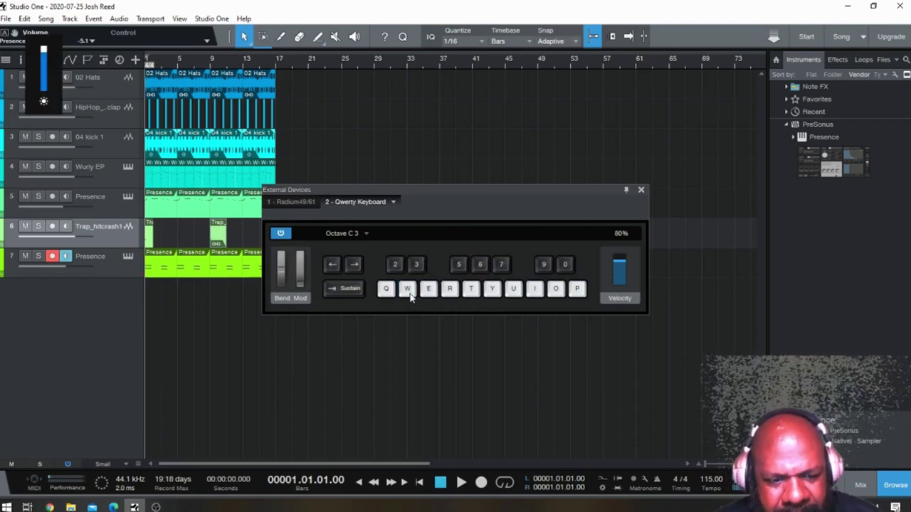
# Step: Audition the sharps F#, G# and A# and combinations of F, A and high C on the strings instrument
pyautogui.press('e')
pyautogui.press('r')
pyautogui.press('5')
pyautogui.press('6')
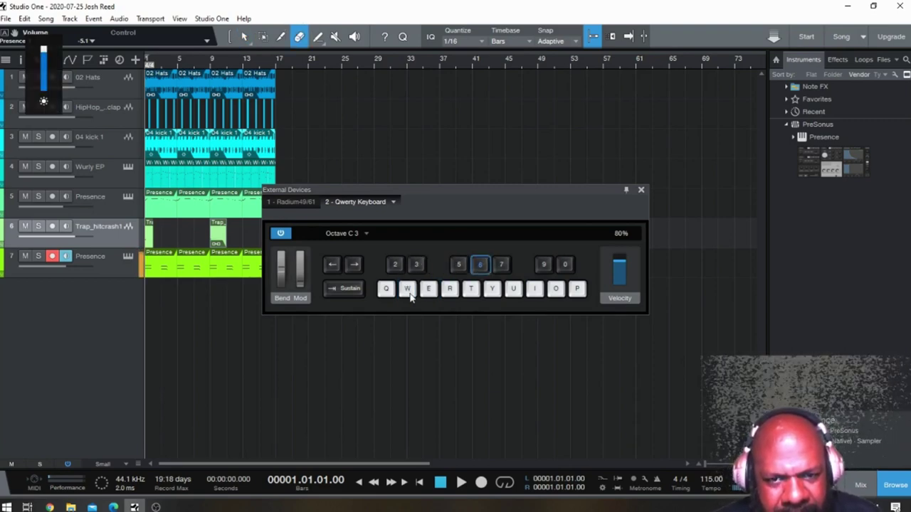
pyautogui.press('7')
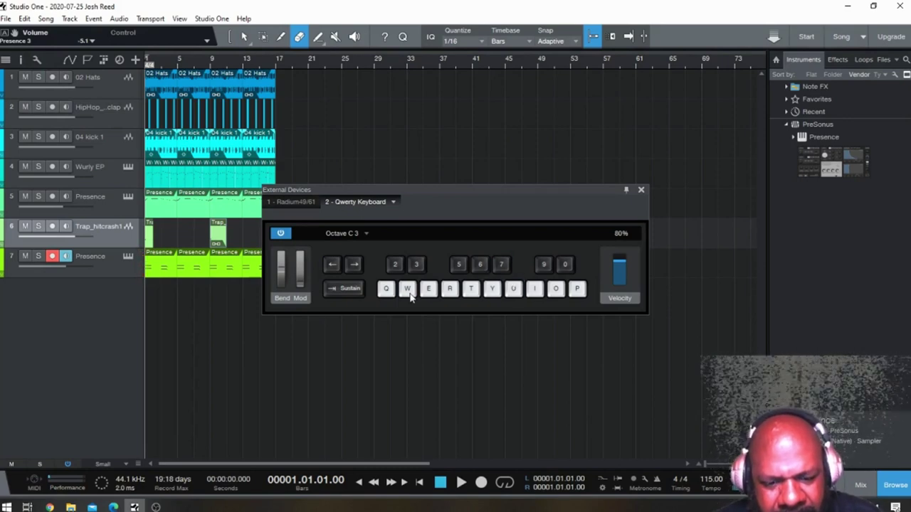
pyautogui.press('r')
pyautogui.press('y')
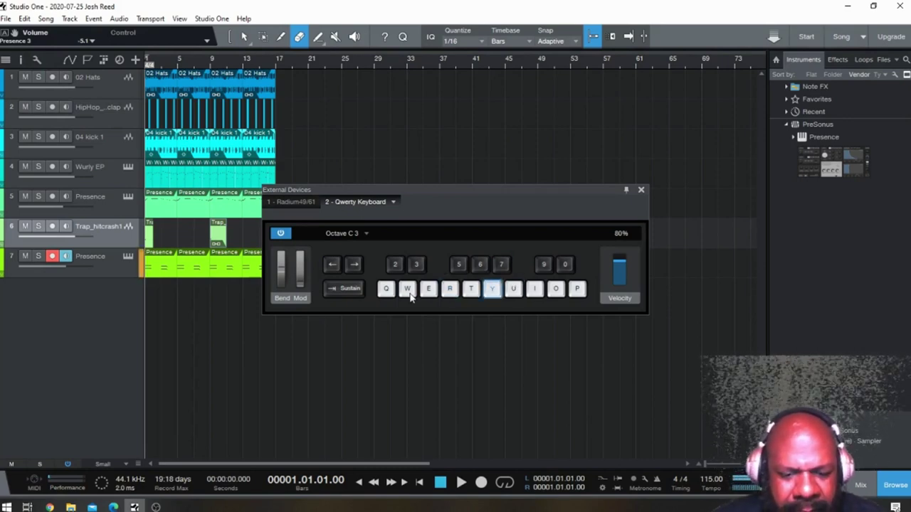
pyautogui.press('r')
pyautogui.press('9')
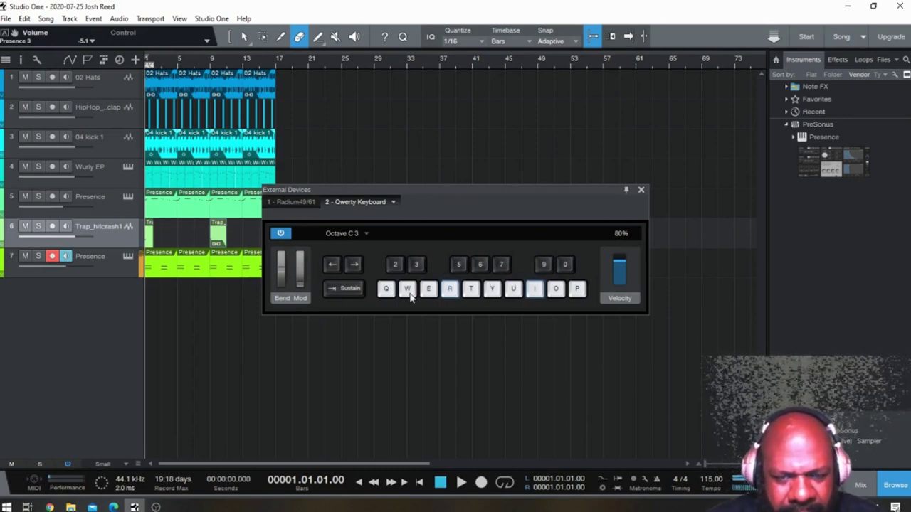
pyautogui.press('r')
pyautogui.press('y')
pyautogui.press('i')
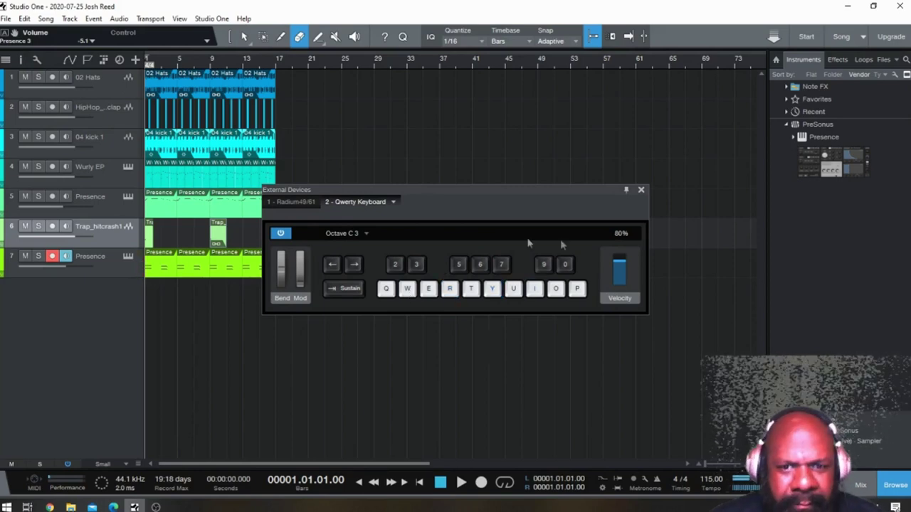
# Step: Play the arrangement from bar 1 into bar 9 while rehearsing F and high C notes on the strings, and stop
pyautogui.click(461, 484)
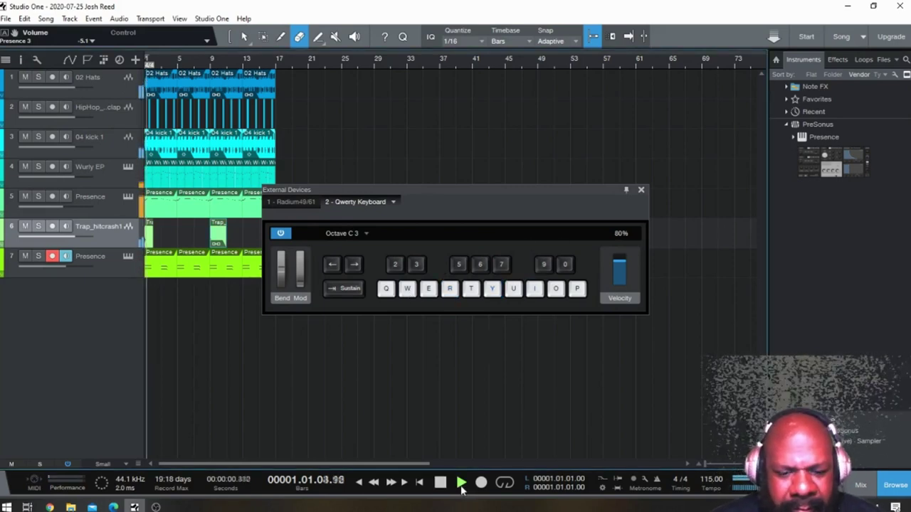
pyautogui.press('r')
pyautogui.press('r')
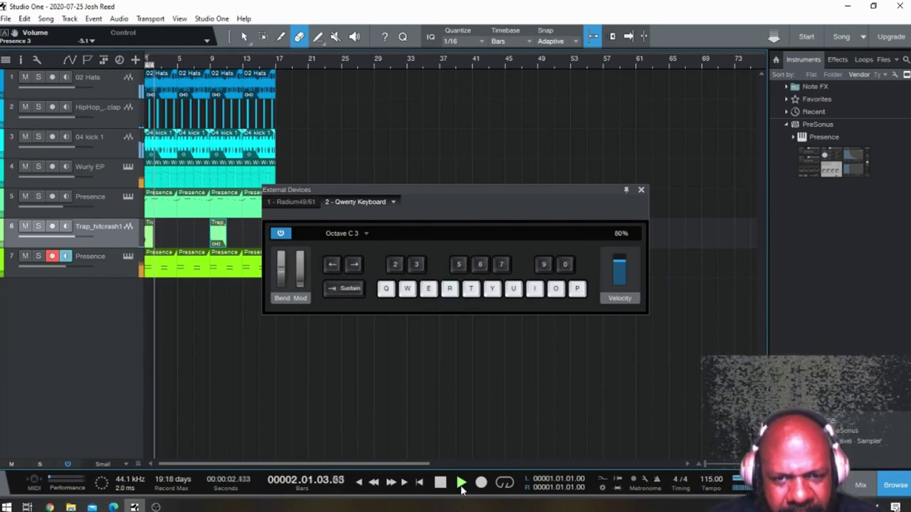
pyautogui.press('r')
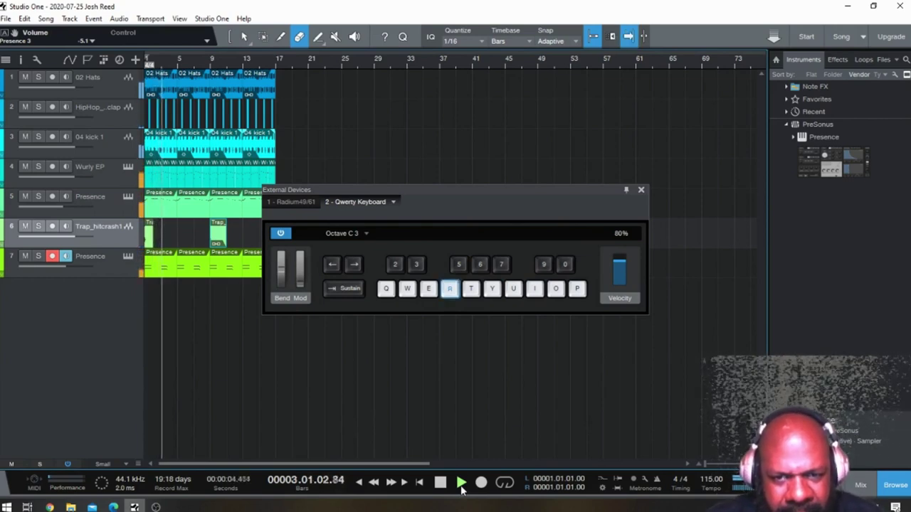
pyautogui.press('i')
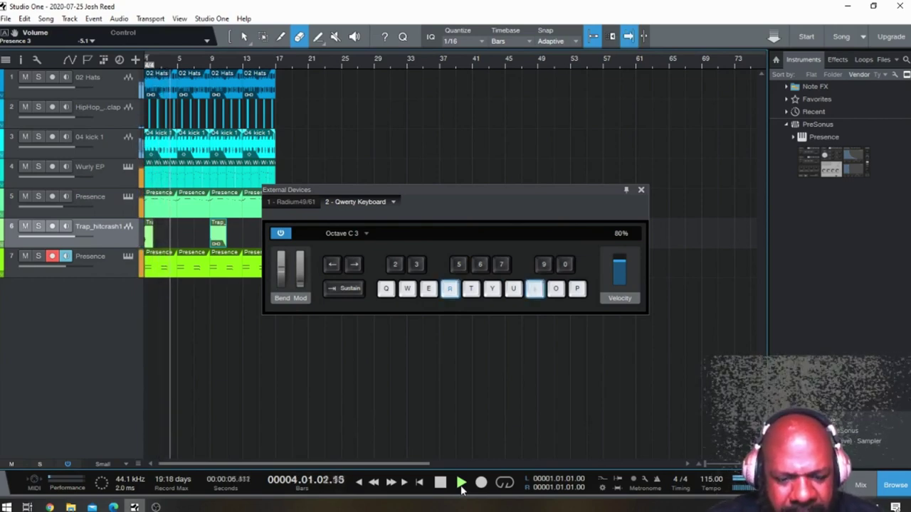
pyautogui.press('i')
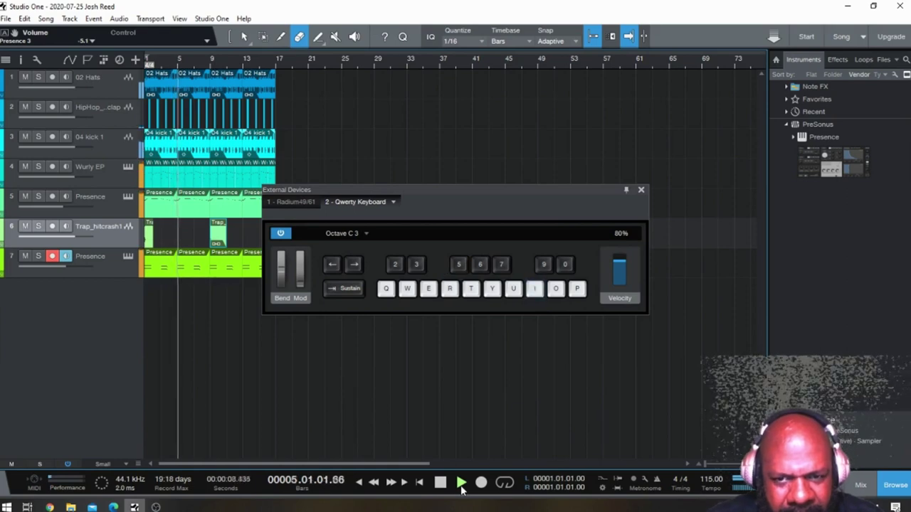
pyautogui.press('i')
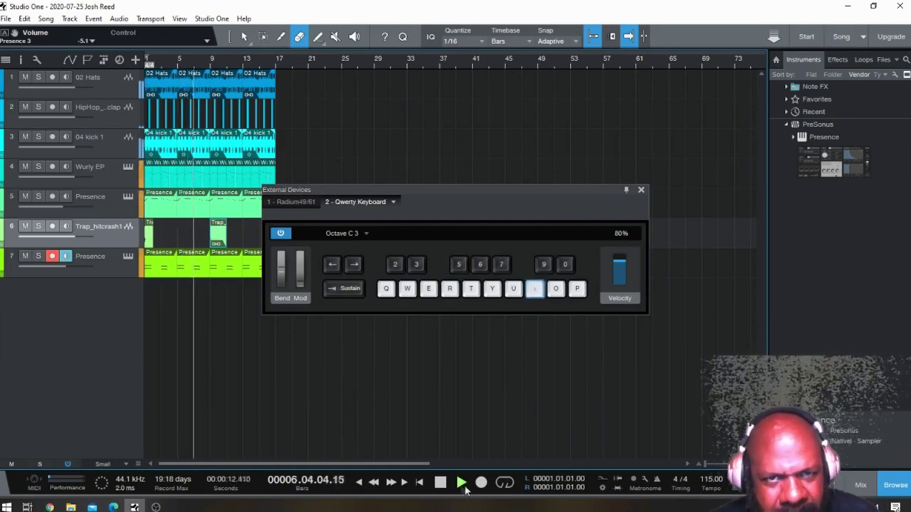
pyautogui.press('i')
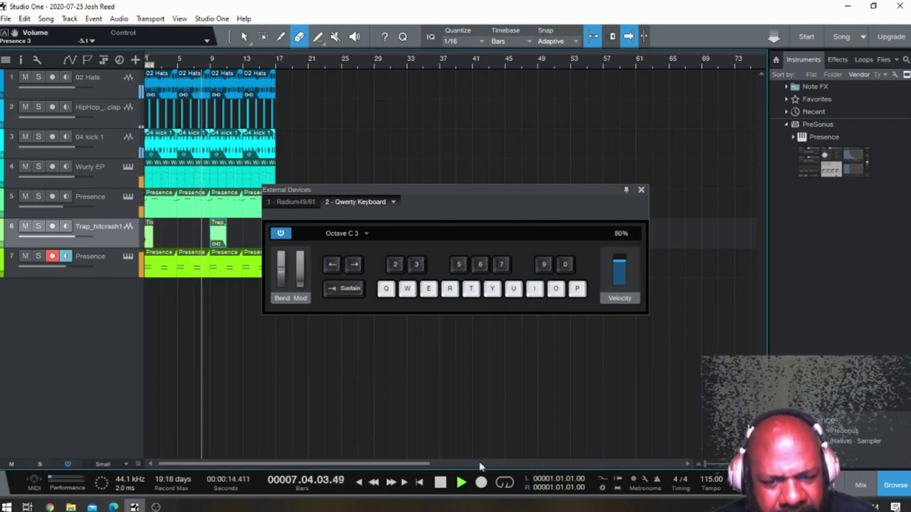
pyautogui.press('i')
pyautogui.press('i')
pyautogui.press('i')
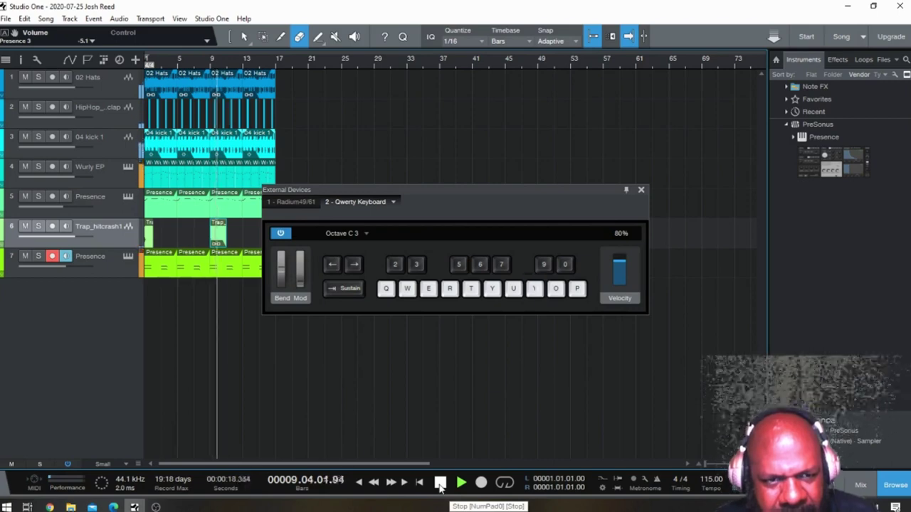
pyautogui.click(439, 483)
pyautogui.press('i')
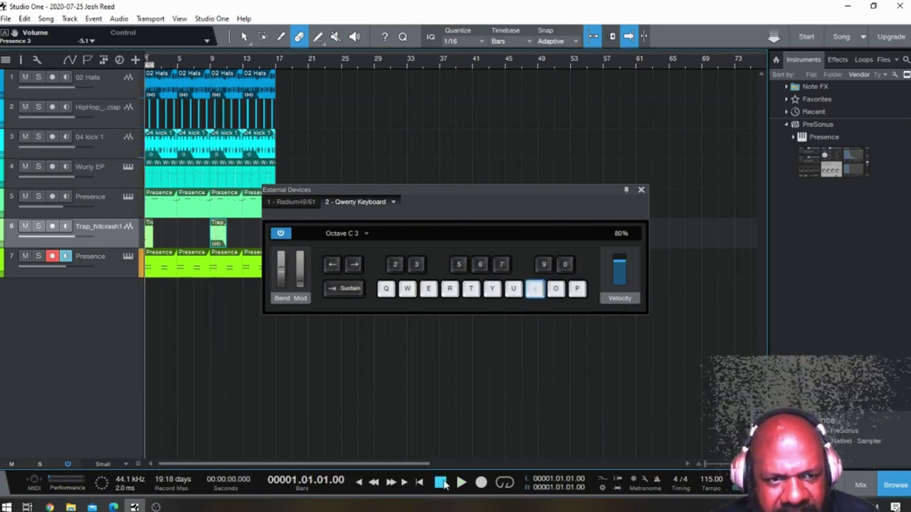
pyautogui.click(482, 483)
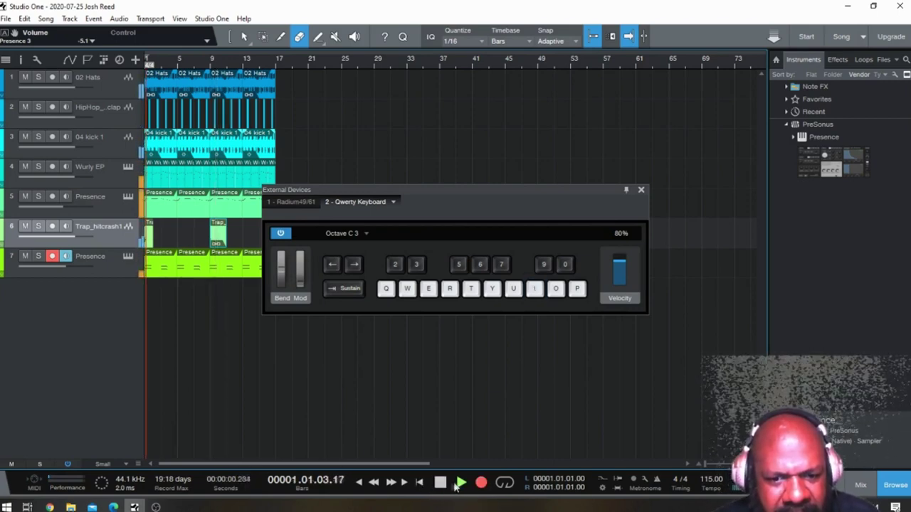
pyautogui.press('i')
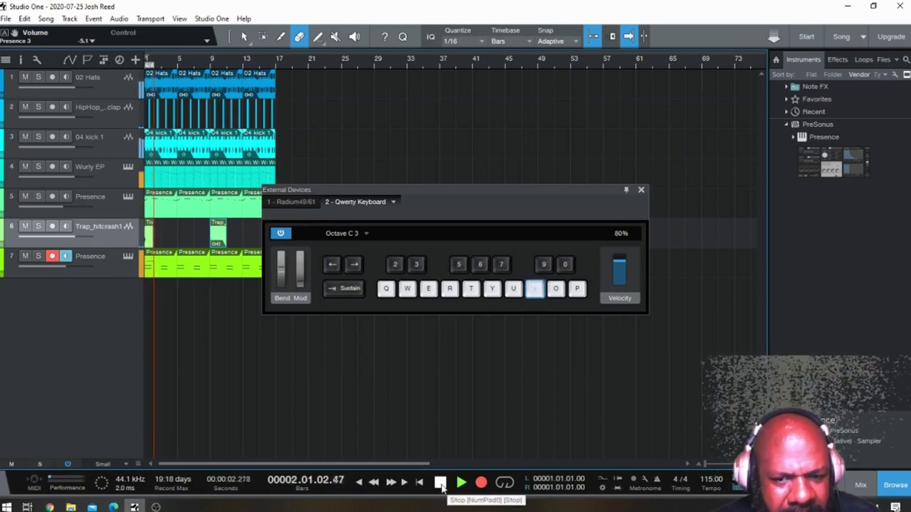
pyautogui.press('i')
pyautogui.click(440, 483)
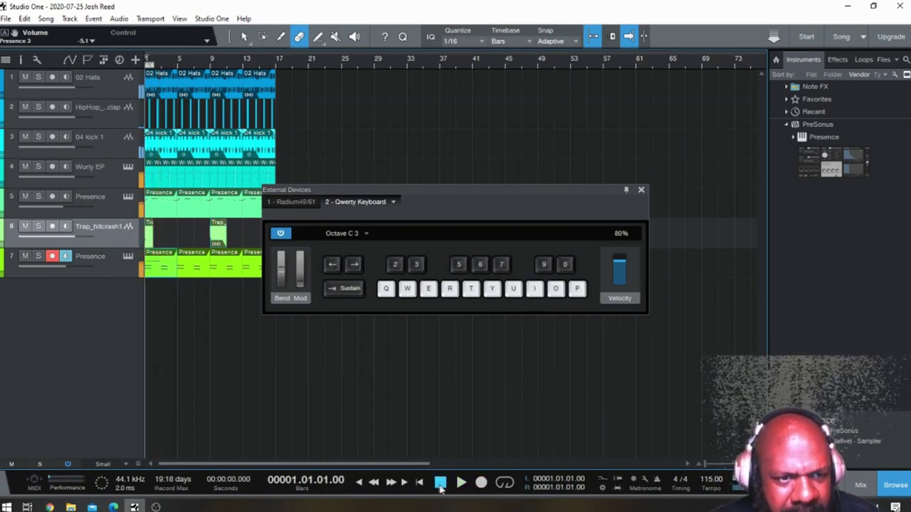
pyautogui.click(32, 20)
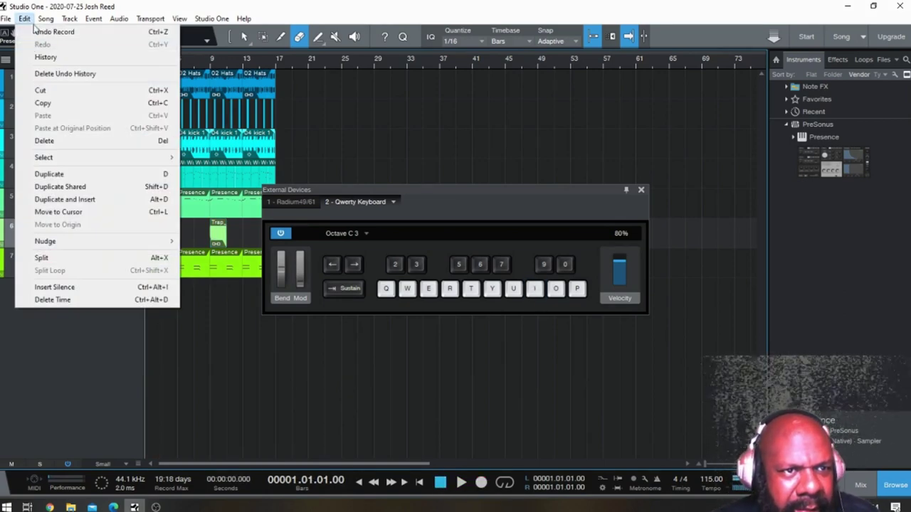
pyautogui.click(40, 32)
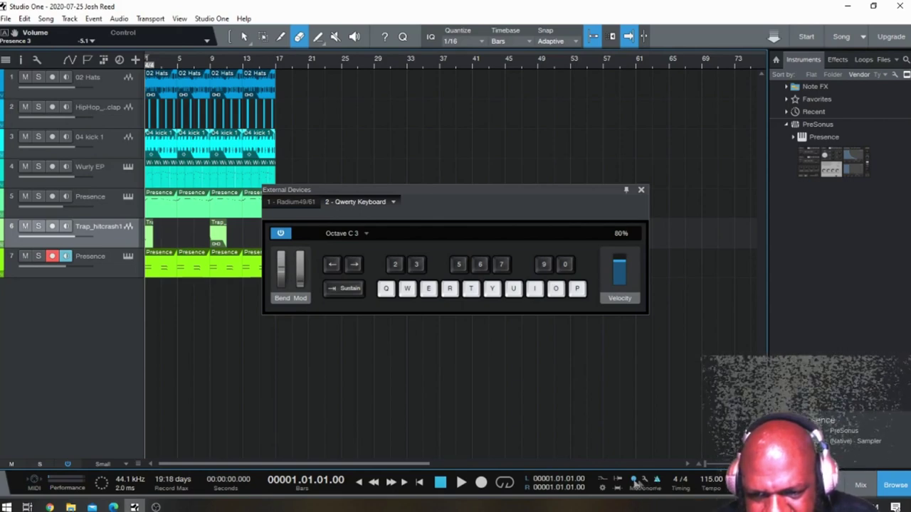
# Step: Record repeated high C notes on the armed strings track from bar 1 to bar 9, and stop
pyautogui.click(482, 484)
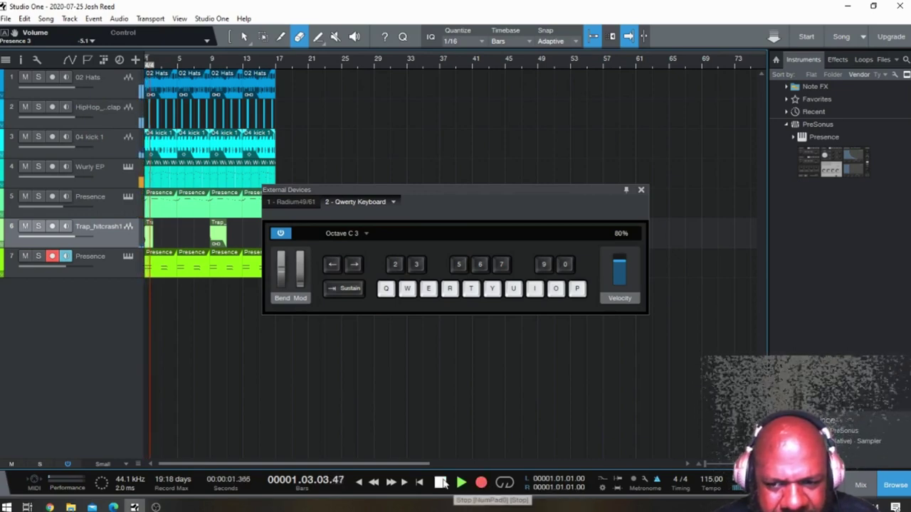
pyautogui.press('i')
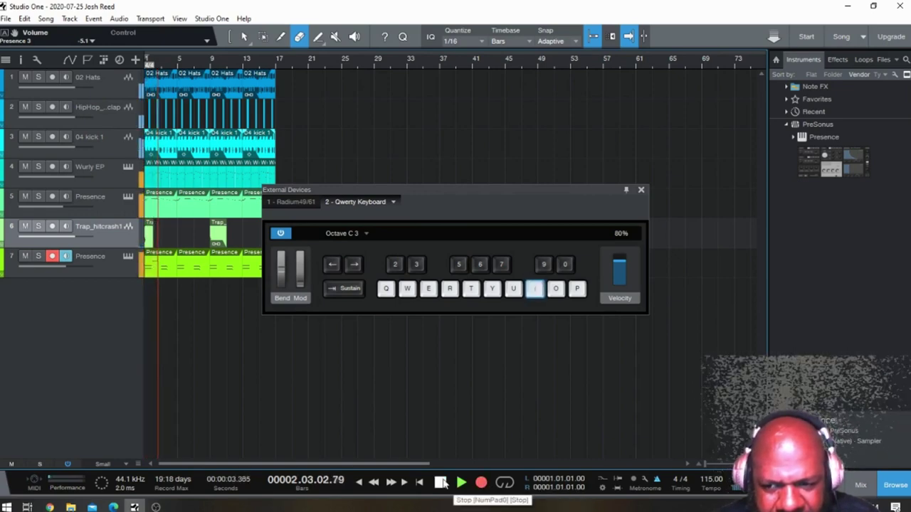
pyautogui.press('i')
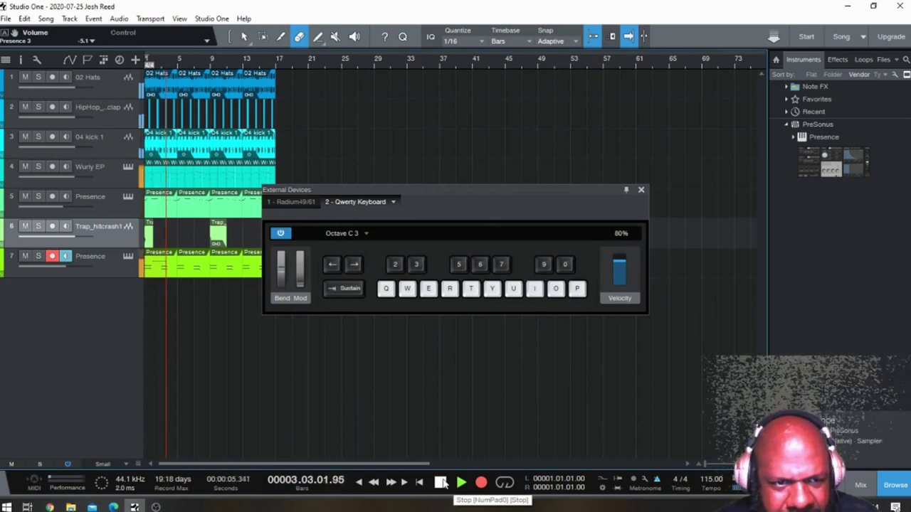
pyautogui.press('i')
pyautogui.press('i')
pyautogui.press('i')
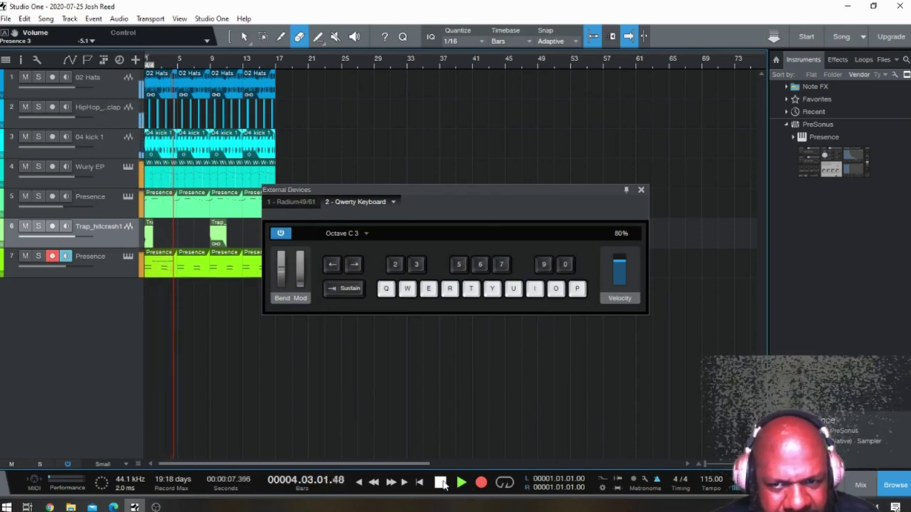
pyautogui.press('i')
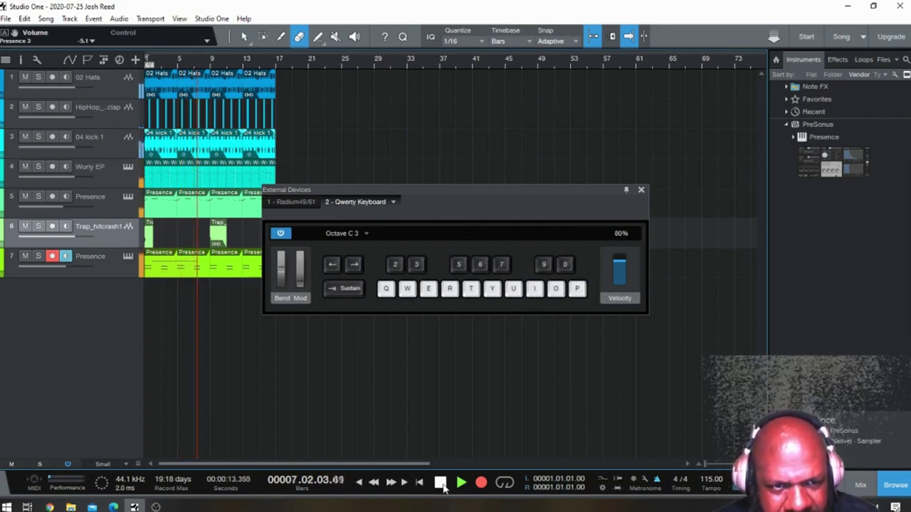
pyautogui.press('i')
pyautogui.press('i')
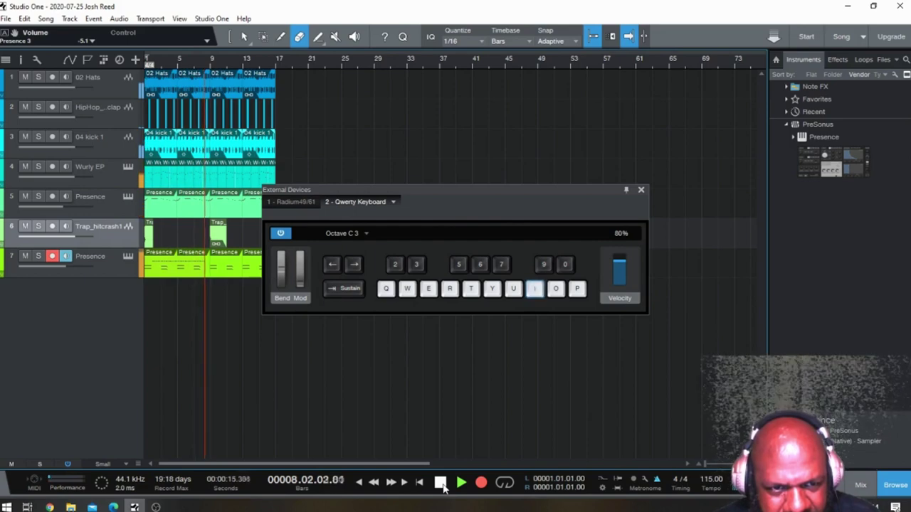
pyautogui.press('i')
pyautogui.click(440, 483)
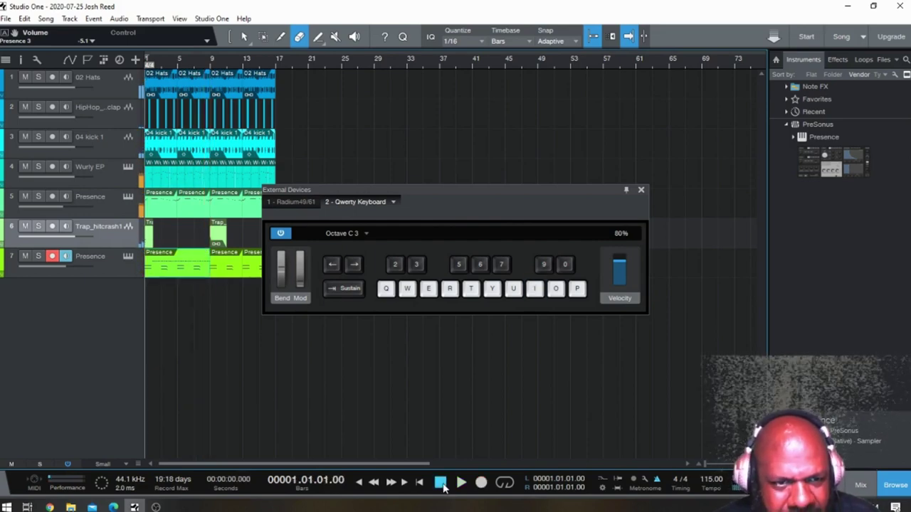
# Step: Try to pull the recorded part off the strings track, and undo both the move and the take
pyautogui.click(244, 37)
pyautogui.moveTo(183, 270)
pyautogui.mouseDown()
pyautogui.moveTo(185, 304)
pyautogui.moveTo(185, 277)
pyautogui.mouseUp()
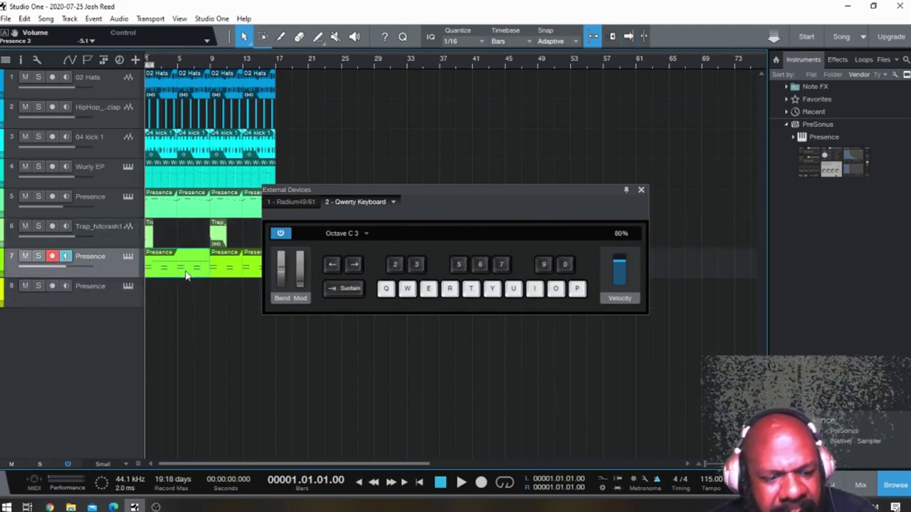
pyautogui.hotkey('ctrl', 'z')
pyautogui.hotkey('ctrl', 'z')
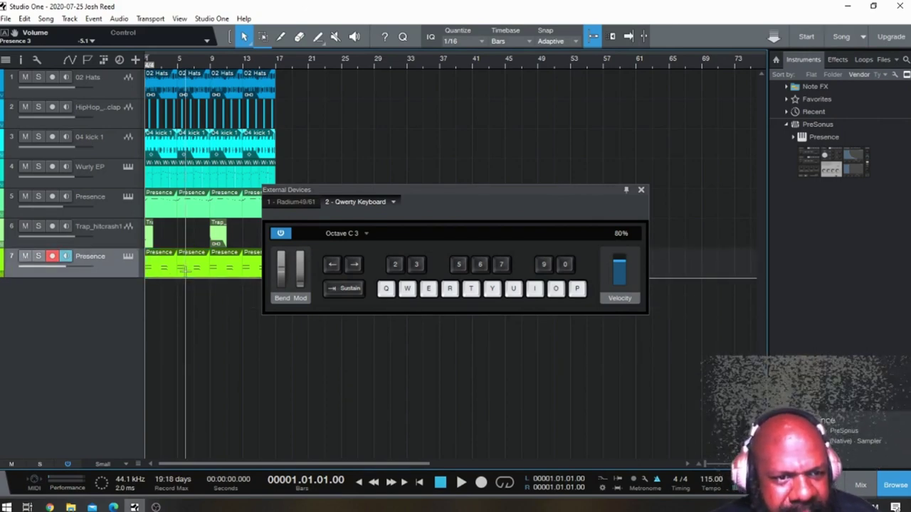
# Step: Duplicate the strings track without its events and record repeated high C notes on the copy up to bar 9
pyautogui.rightClick(101, 270)
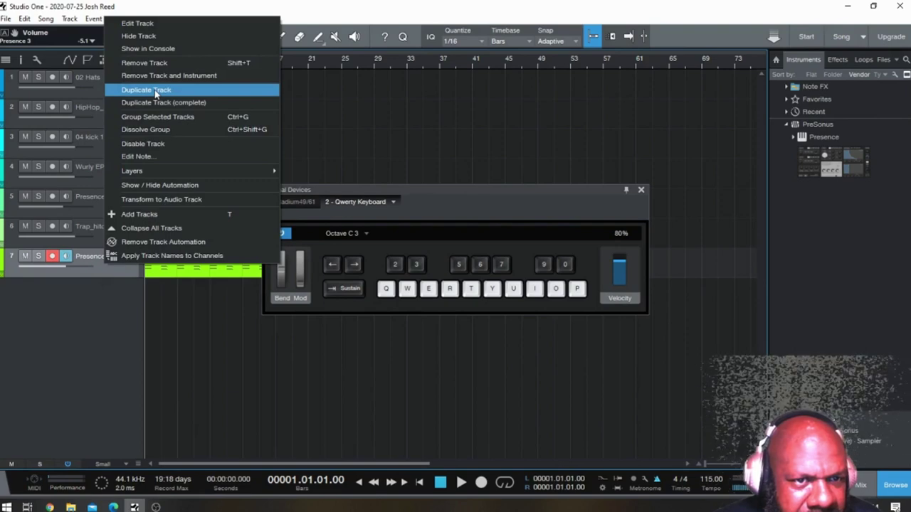
pyautogui.click(156, 91)
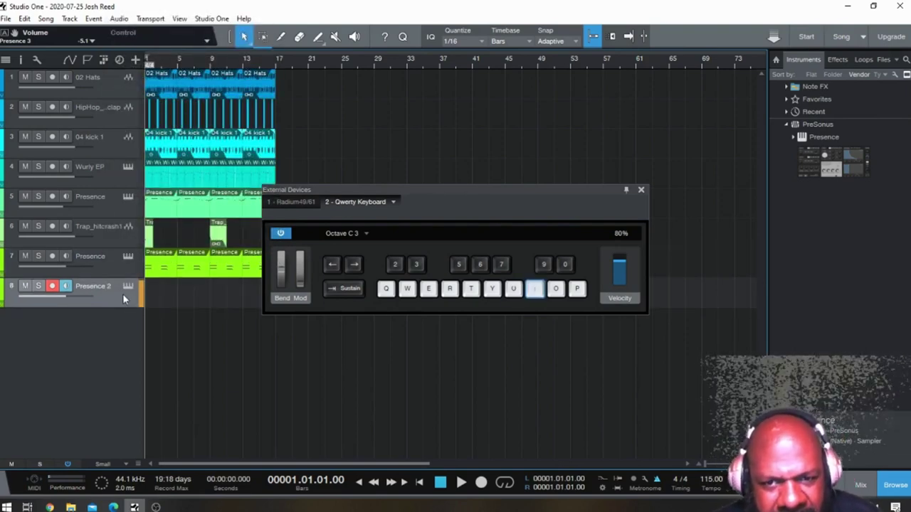
pyautogui.click(481, 483)
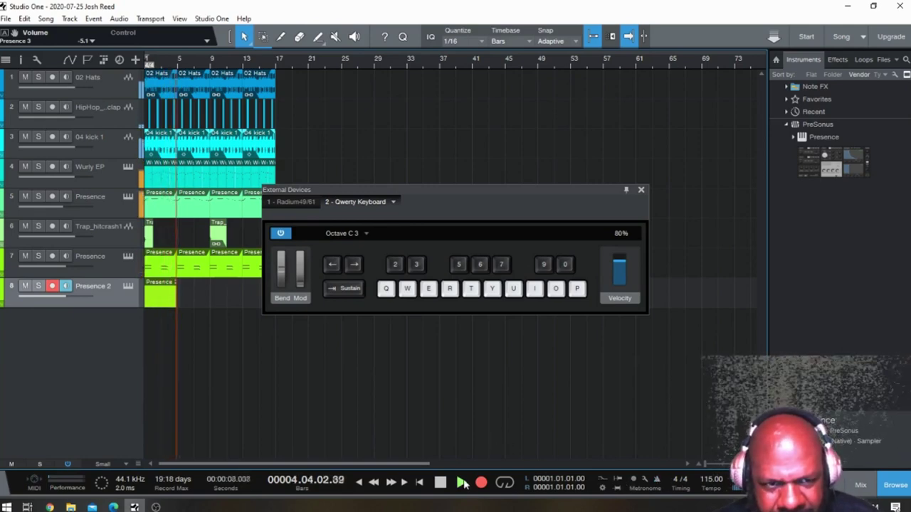
pyautogui.press('i')
pyautogui.press('i')
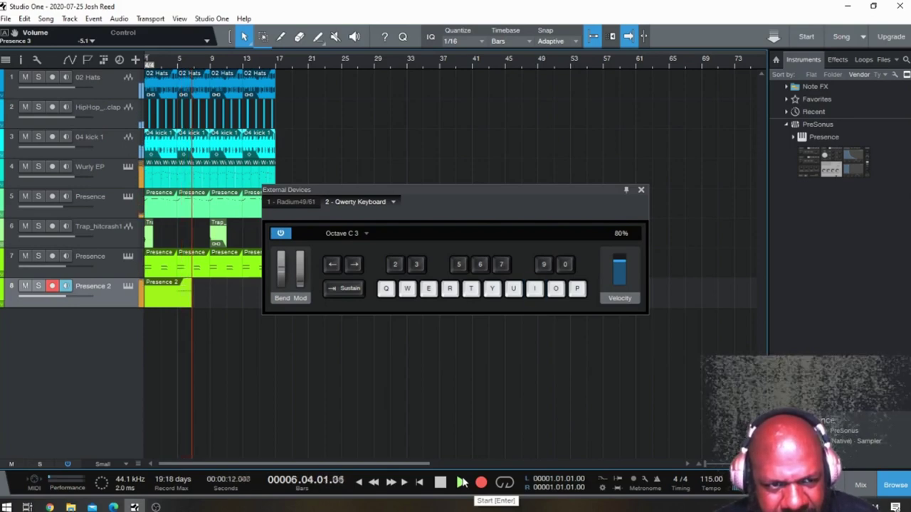
pyautogui.press('i')
pyautogui.press('i')
pyautogui.press('i')
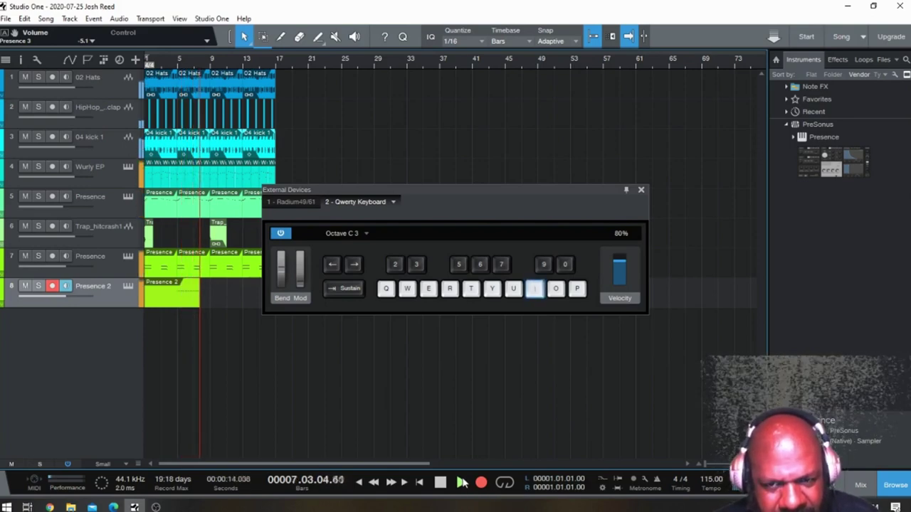
pyautogui.press('i')
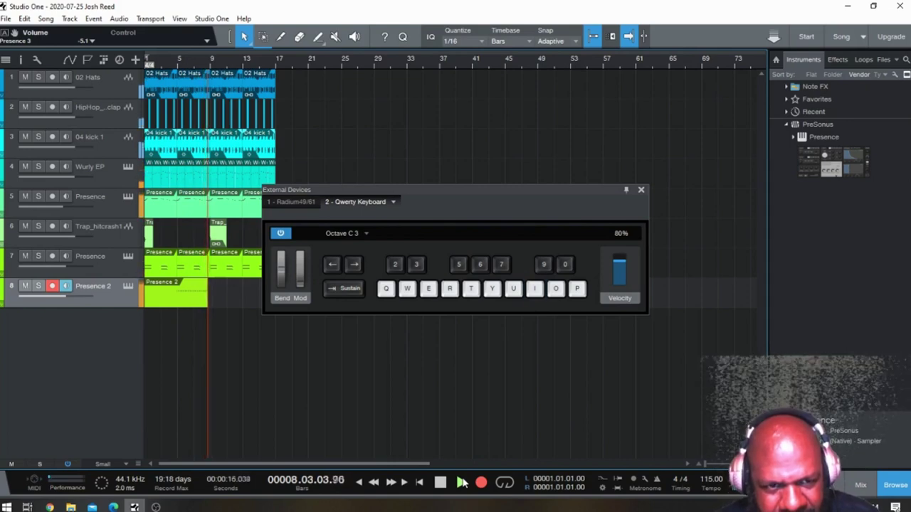
pyautogui.press('space')
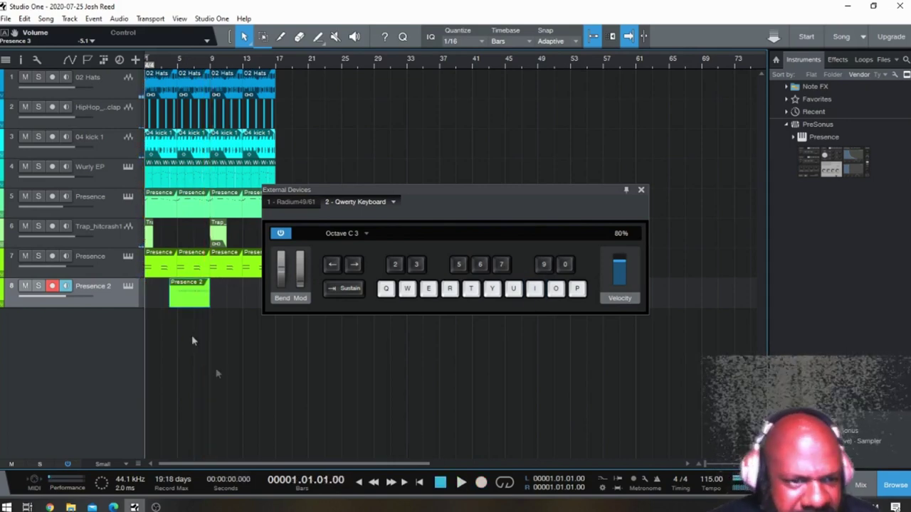
# Step: Fit the recorded Presence 2 part into bars 1 to 5, play from the start, and close the on-screen Qwerty Keyboard
pyautogui.moveTo(170, 295); pyautogui.dragTo(162, 296)
pyautogui.press('space')
pyautogui.press('space')
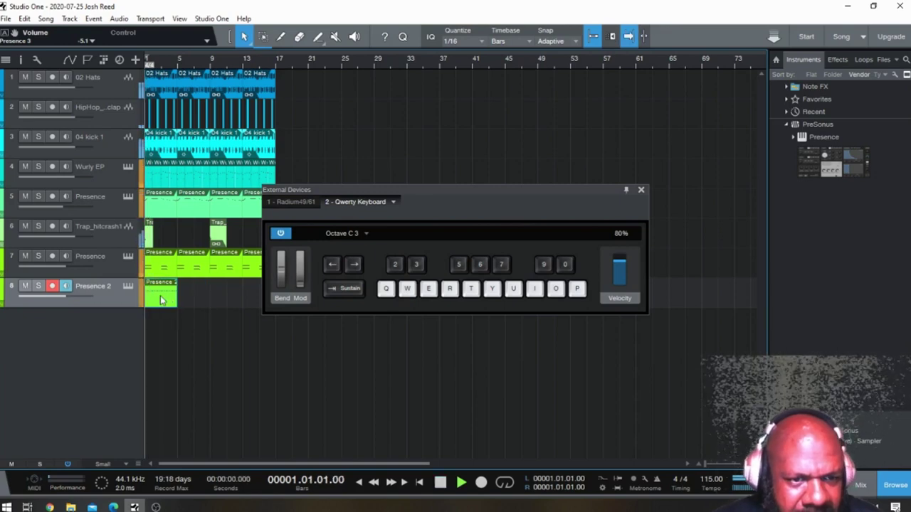
pyautogui.press('space')
pyautogui.click(640, 189)
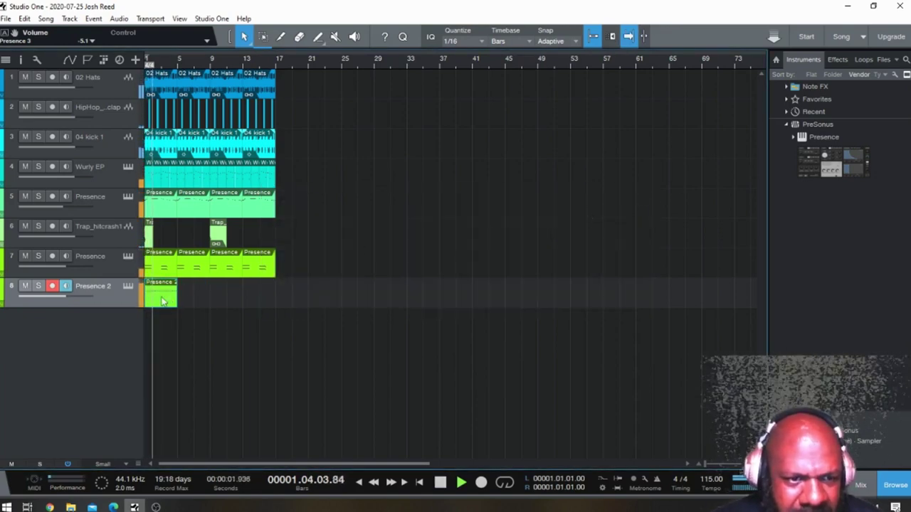
# Step: Duplicate the four-bar Presence 2 part three times to fill the track up to bar 17
pyautogui.press('d')
pyautogui.press('d')
pyautogui.press('d')
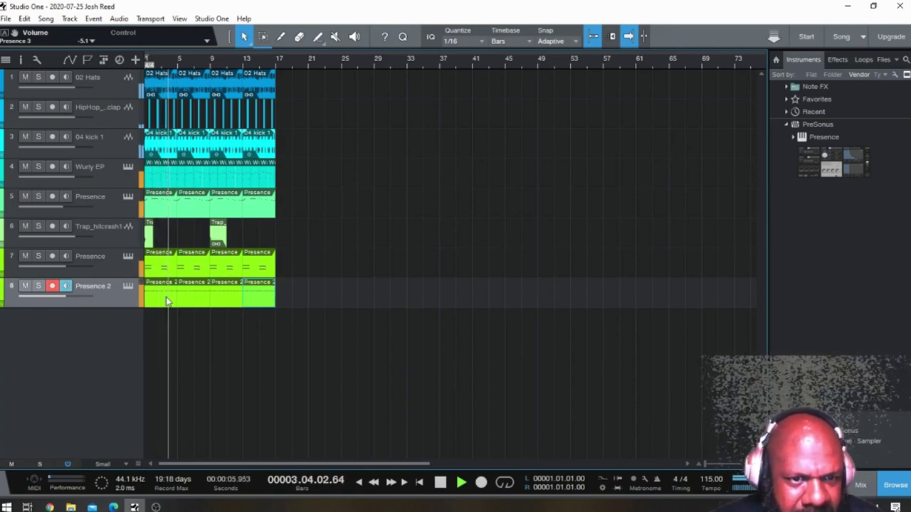
# Step: Erase the three Presence 2 copies after bar 5, keeping the first part, and stop playback
pyautogui.press('4')
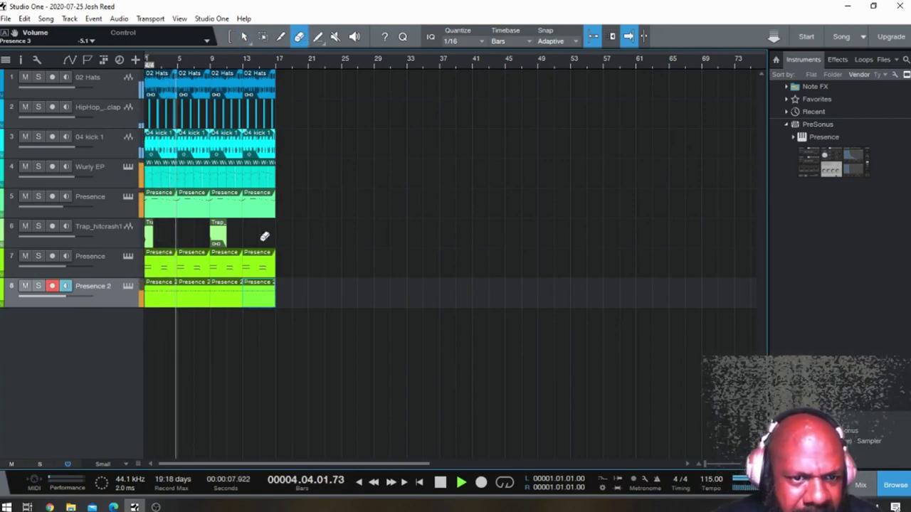
pyautogui.moveTo(261, 293); pyautogui.dragTo(199, 301)
pyautogui.press('space')
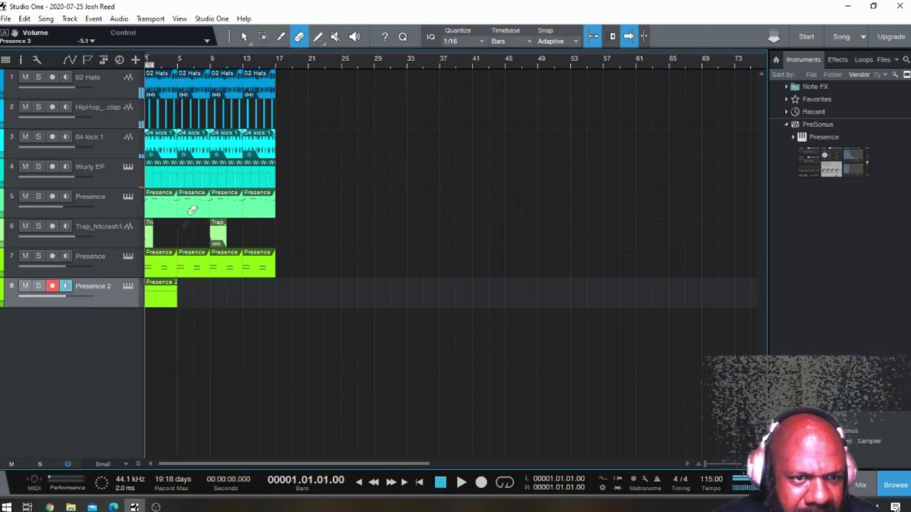
# Step: Open the remaining Presence 2 part in the note editor and select all of its C 4 notes
pyautogui.click(242, 36)
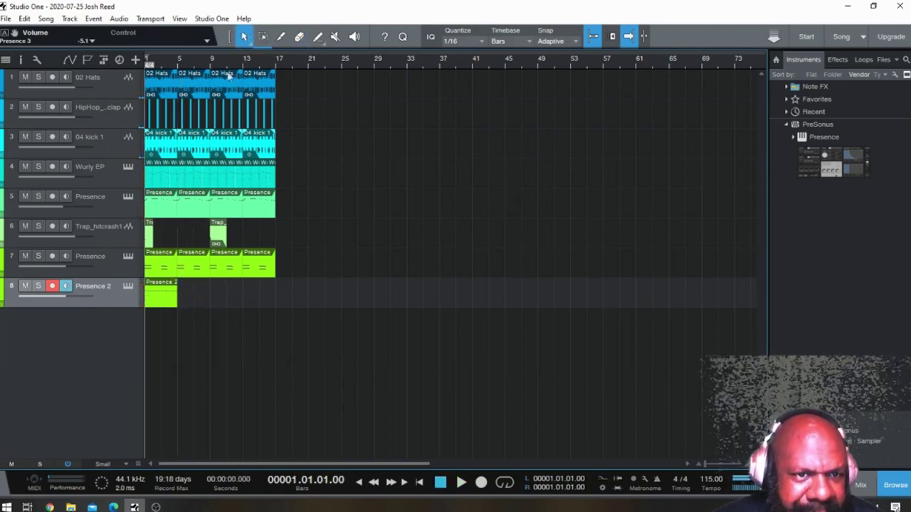
pyautogui.doubleClick(159, 302)
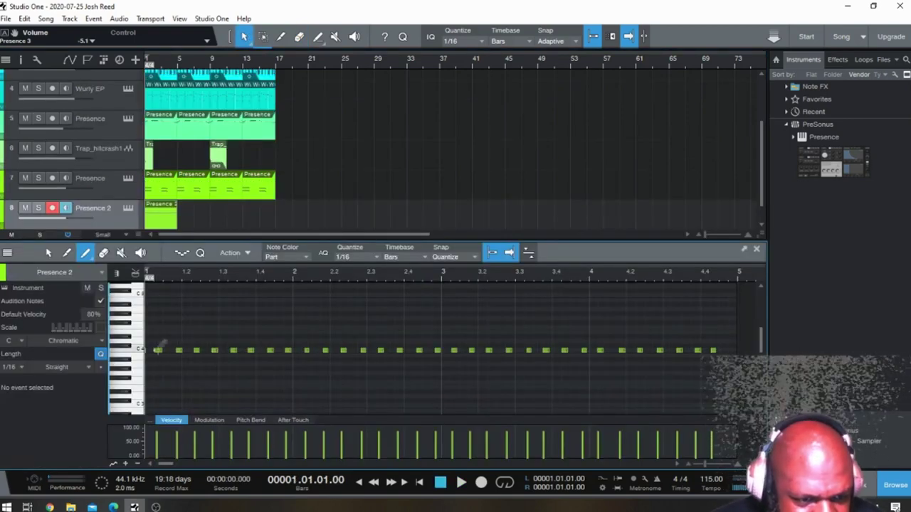
pyautogui.scroll(1, 253, 386)
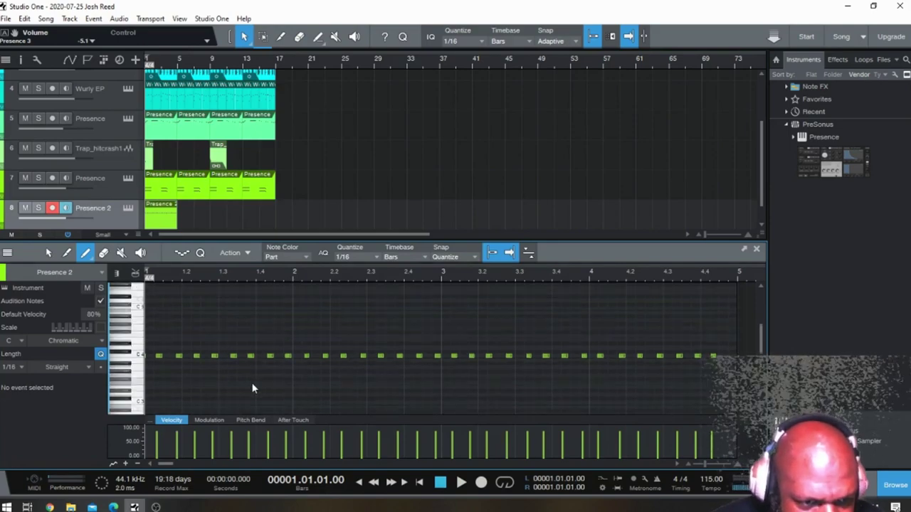
pyautogui.scroll(1, 253, 388)
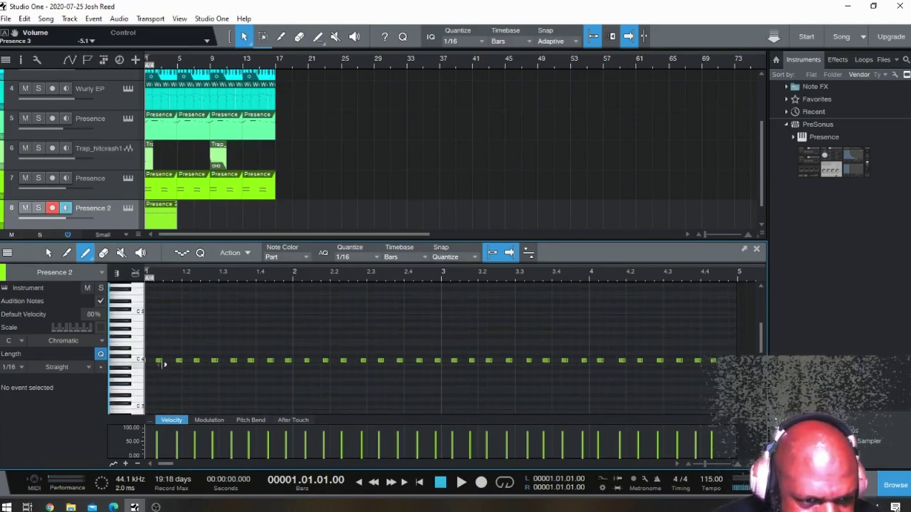
pyautogui.click(142, 360)
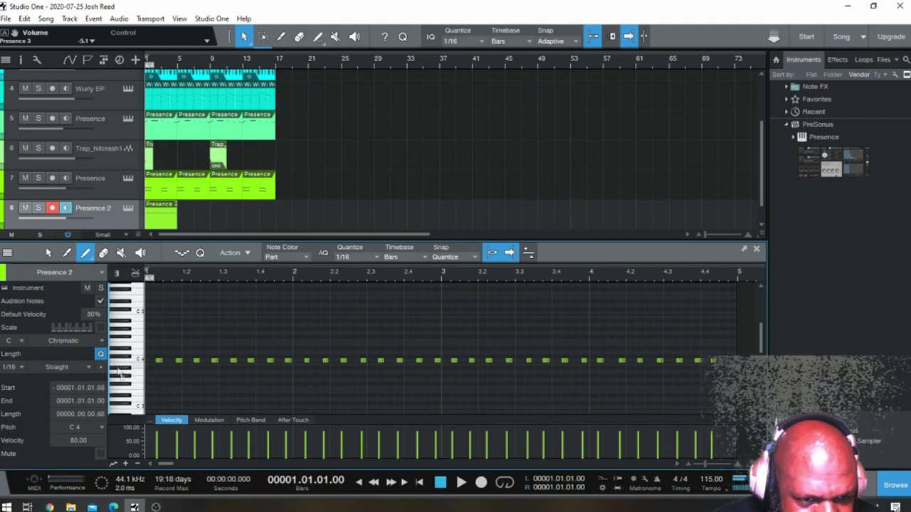
pyautogui.hotkey('ctrl', 'a')
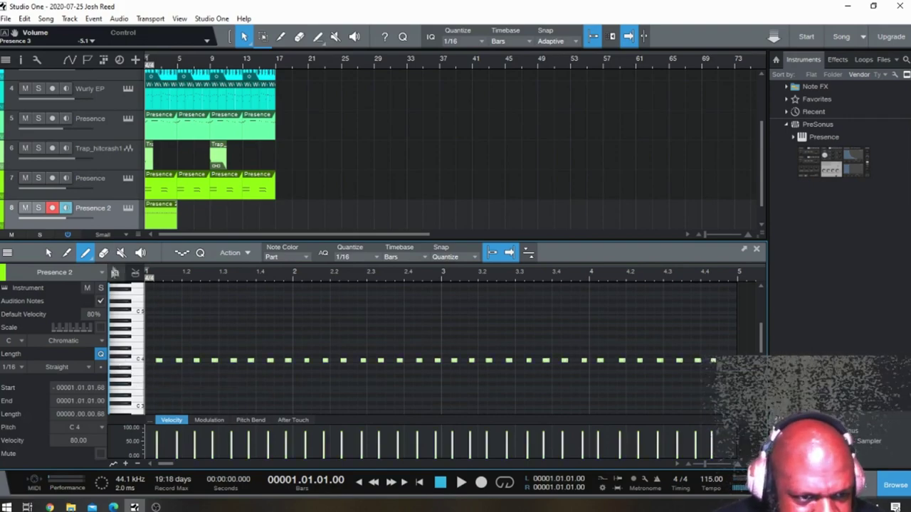
# Step: Show the quantize settings and quantize the selected Presence 2 notes to the straight 1/16 grid
pyautogui.click(202, 254)
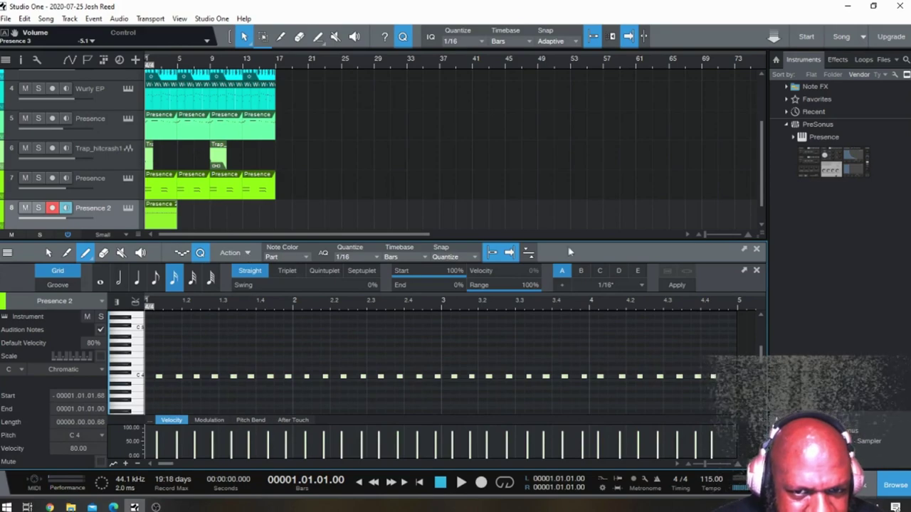
pyautogui.click(69, 19)
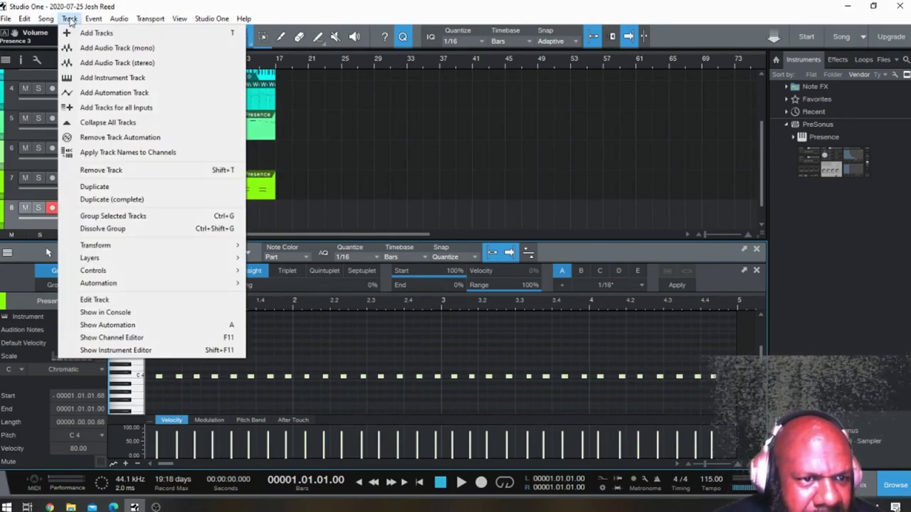
pyautogui.moveTo(27, 21)
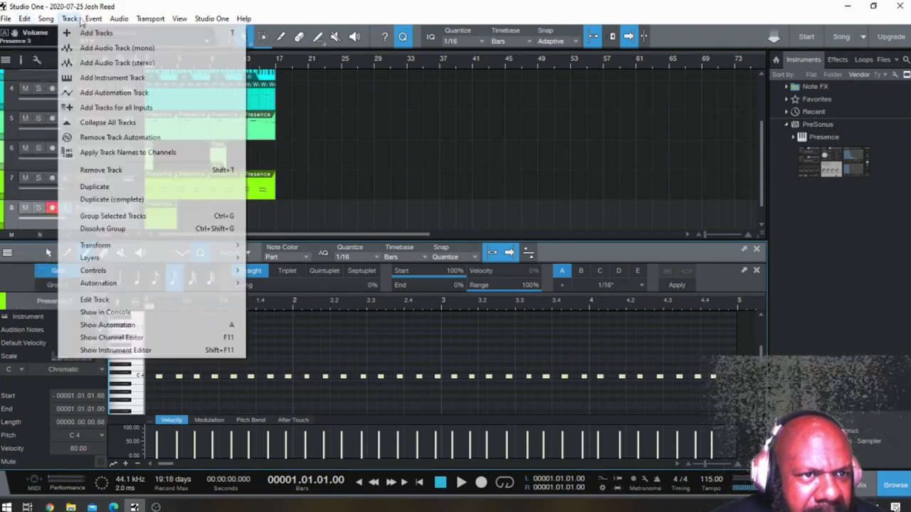
pyautogui.moveTo(97, 22)
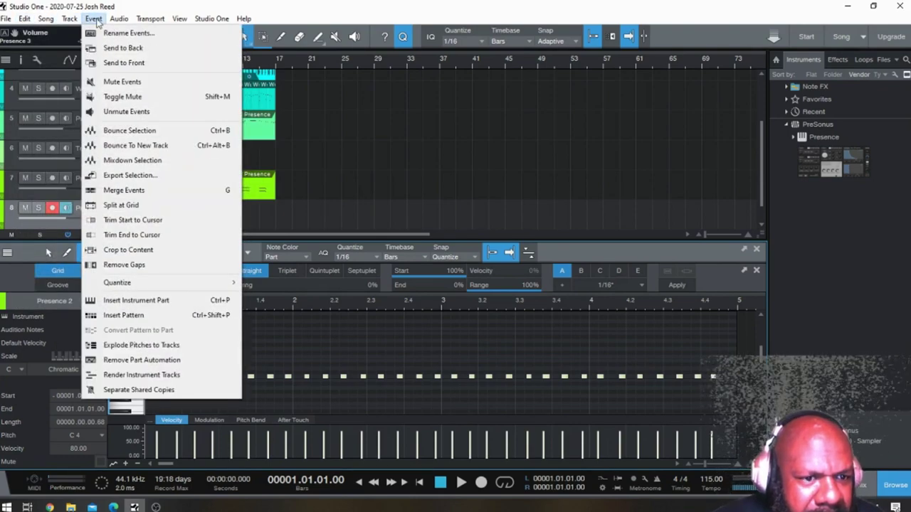
pyautogui.moveTo(145, 284)
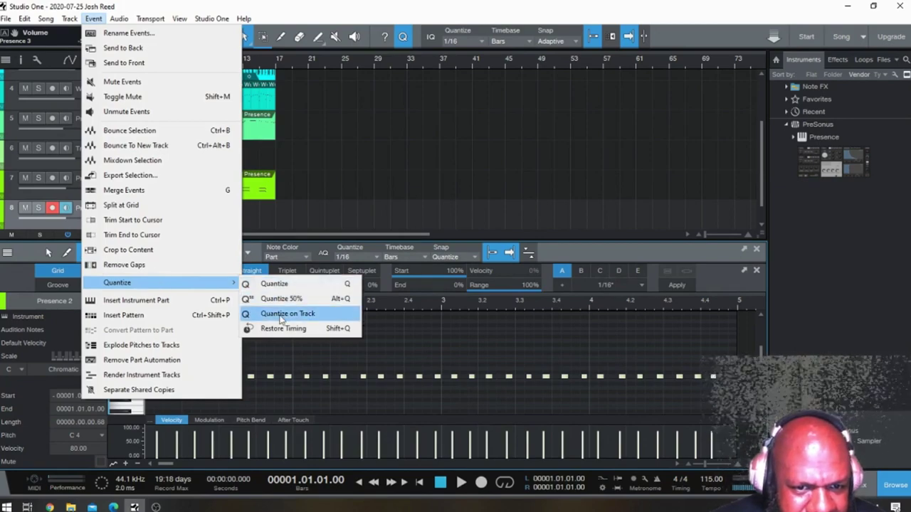
pyautogui.click(281, 317)
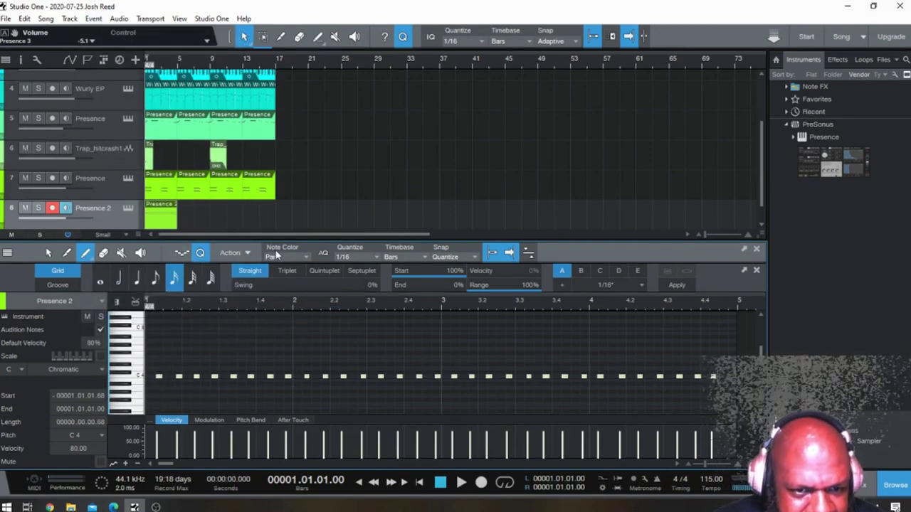
pyautogui.click(248, 254)
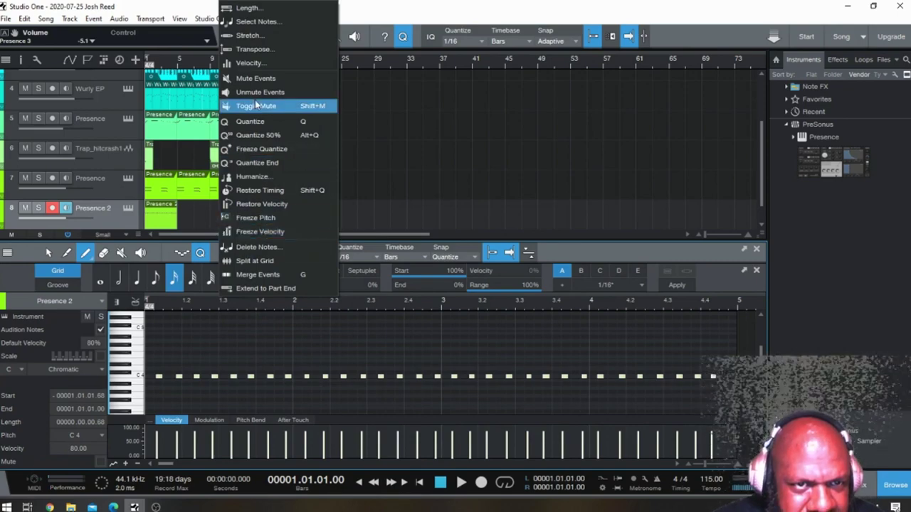
pyautogui.click(256, 122)
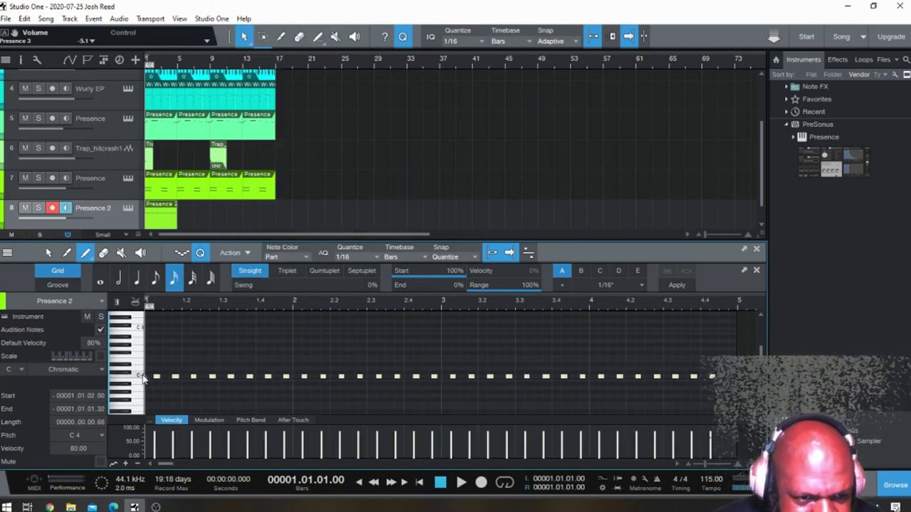
# Step: Audition the quantized Presence 2 part and try to shift its C 4 notes towards the start of bar 1
pyautogui.press('space')
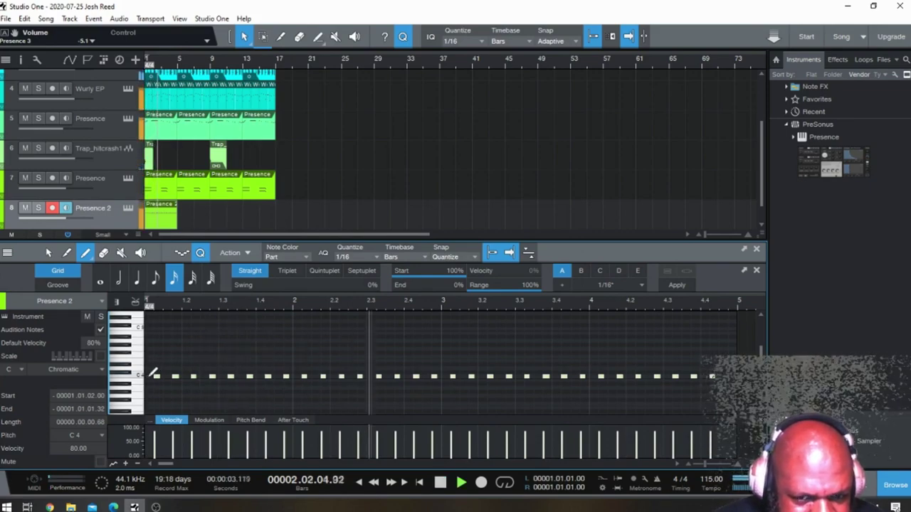
pyautogui.press('space')
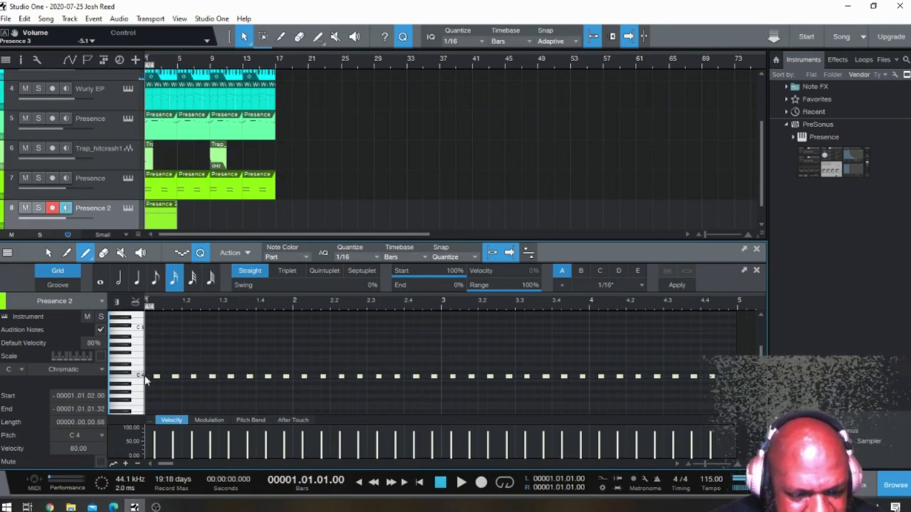
pyautogui.moveTo(146, 381); pyautogui.dragTo(160, 375)
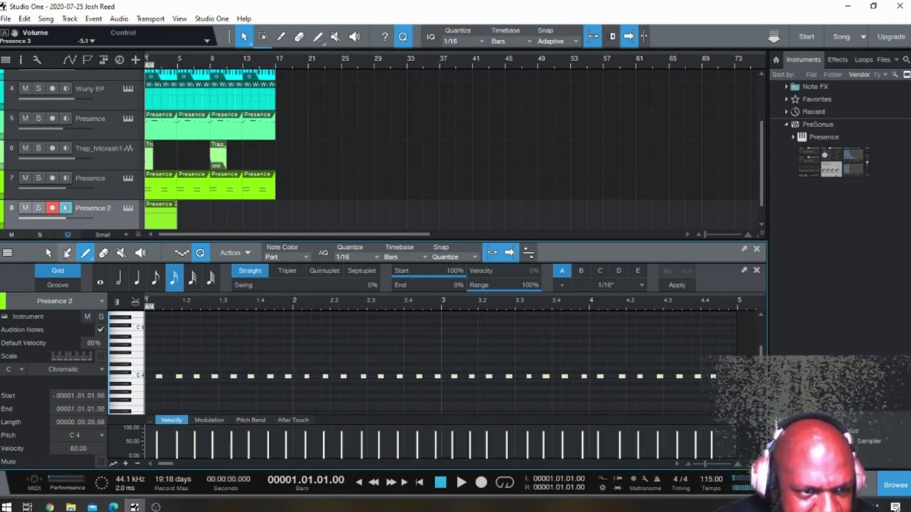
pyautogui.click(49, 252)
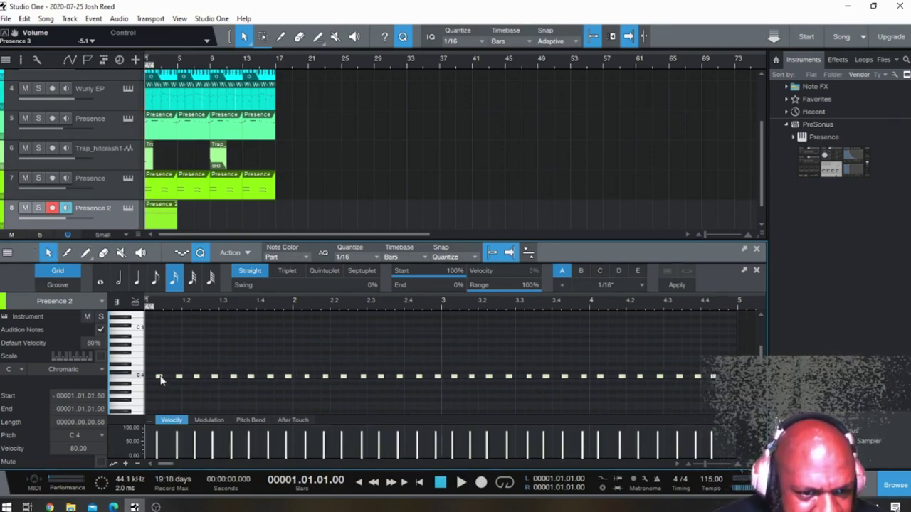
pyautogui.moveTo(161, 379); pyautogui.dragTo(142, 375)
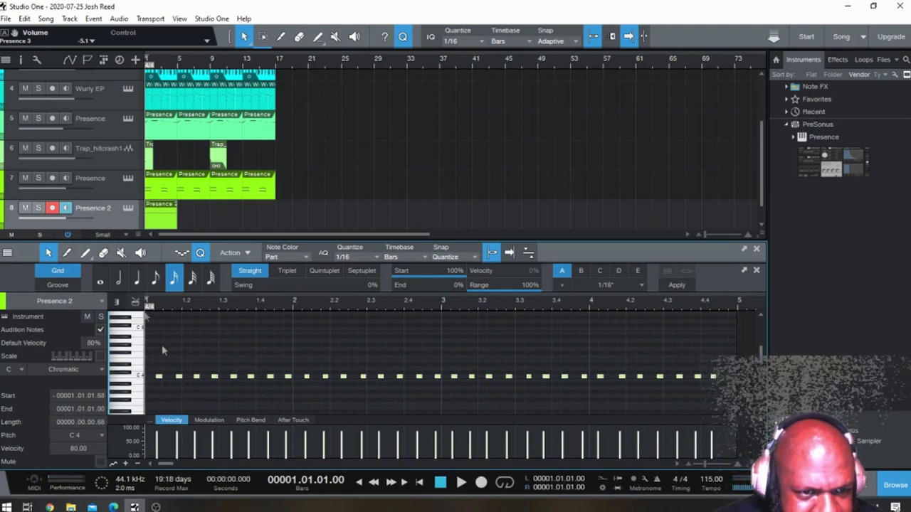
# Step: Select all C 4 notes of the Presence 2 part and move them together so the first starts at 1.01.01.10
pyautogui.scroll(-1, 259, 356)
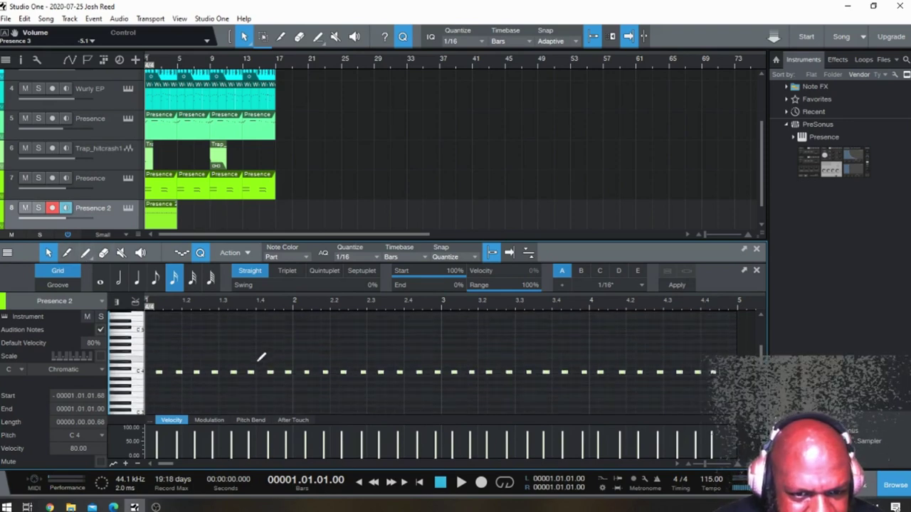
pyautogui.moveTo(149, 372); pyautogui.dragTo(283, 393)
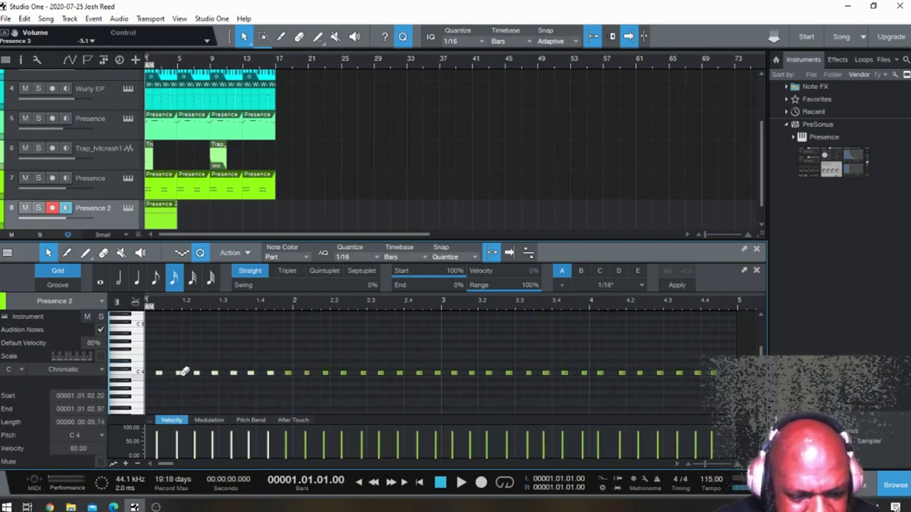
pyautogui.hotkey('ctrl', 'a')
pyautogui.moveTo(184, 371); pyautogui.dragTo(159, 371)
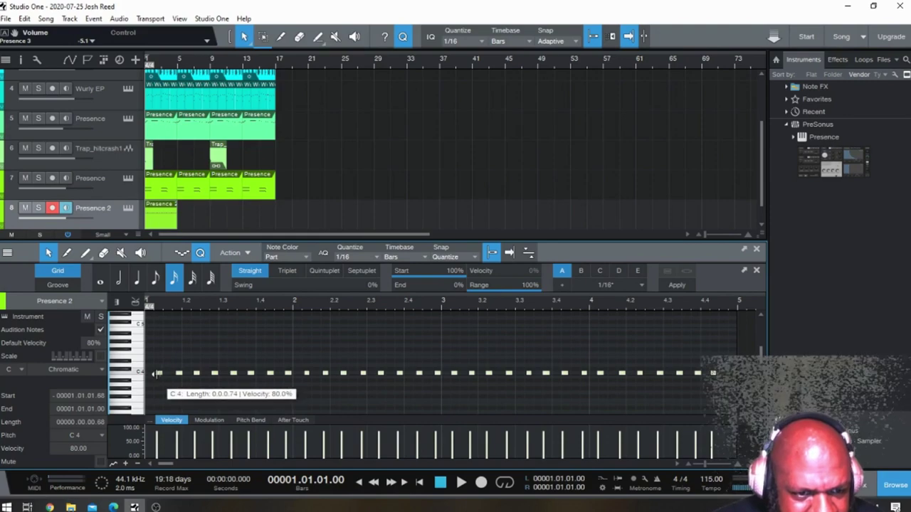
pyautogui.click(151, 382)
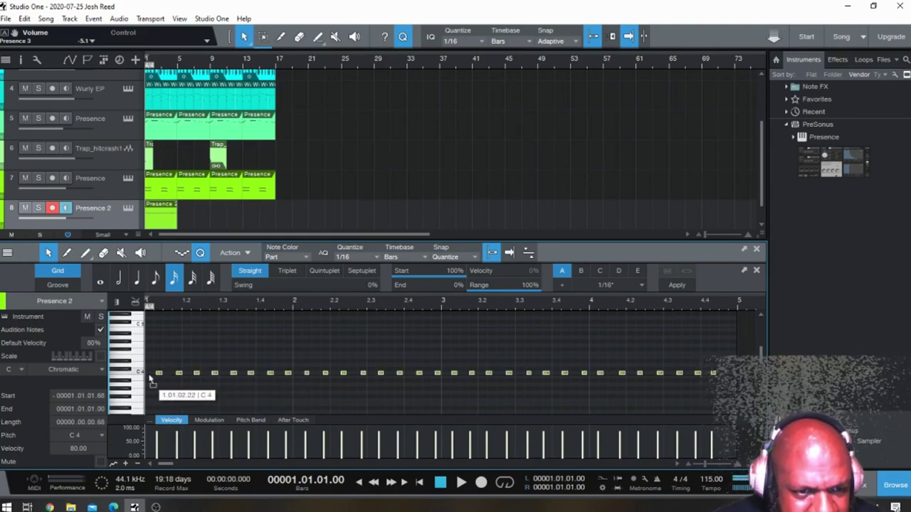
pyautogui.hotkey('ctrl', 'a')
pyautogui.moveTo(159, 373)
pyautogui.mouseDown()
pyautogui.moveTo(168, 388)
pyautogui.moveTo(166, 370)
pyautogui.moveTo(162, 388)
pyautogui.moveTo(159, 377)
pyautogui.mouseUp()
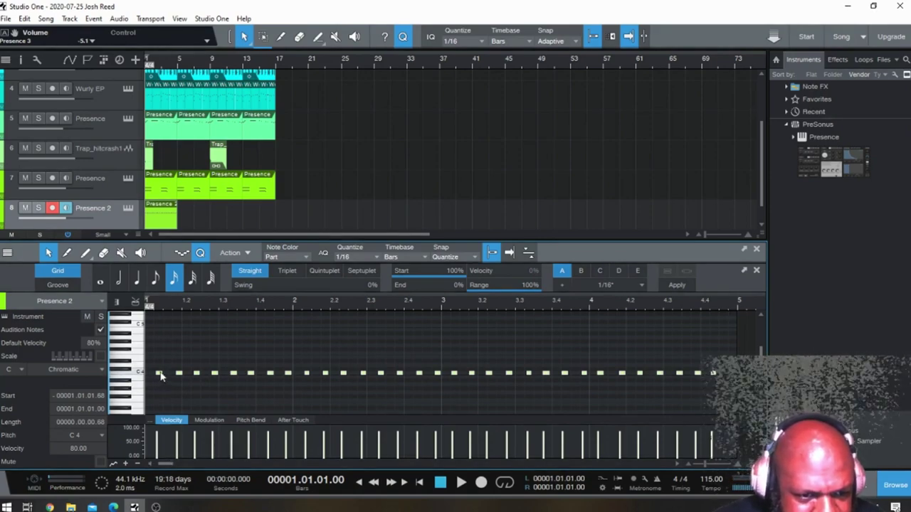
pyautogui.moveTo(160, 377)
pyautogui.mouseDown()
pyautogui.moveTo(196, 378)
pyautogui.moveTo(169, 384)
pyautogui.mouseUp()
# Step: Play the shifted Presence 2 notes, turn on auto quantize for the note editor, and stop playback
pyautogui.press('space')
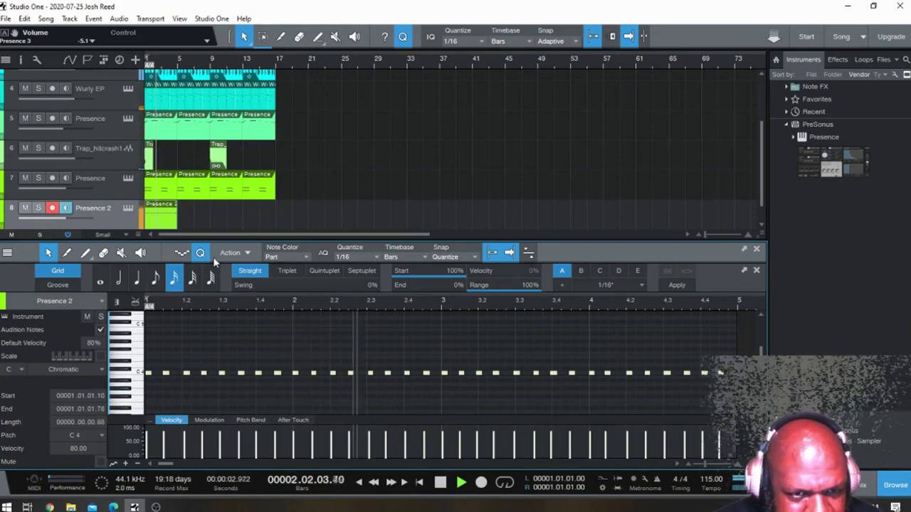
pyautogui.click(324, 255)
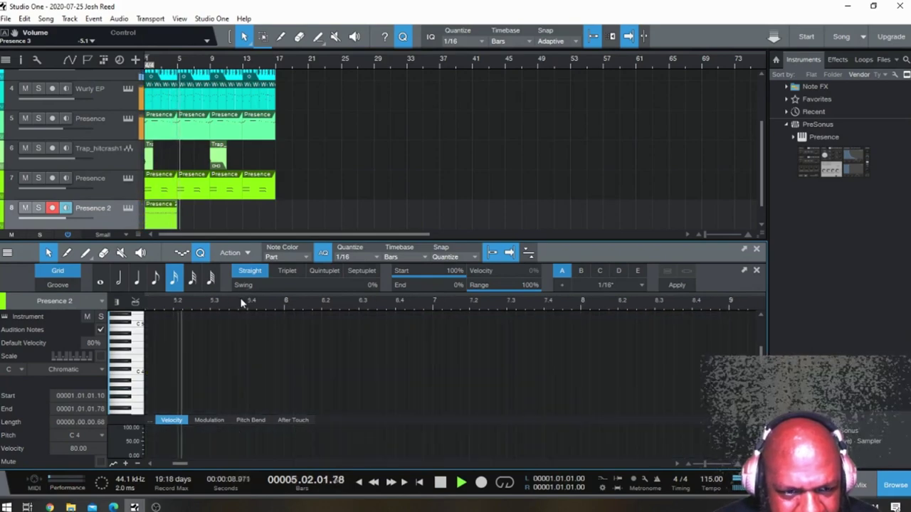
pyautogui.press('space')
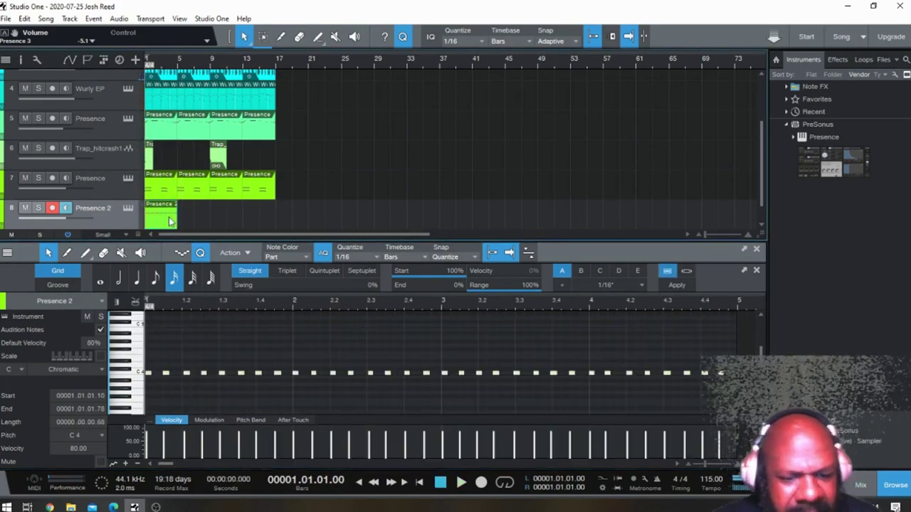
# Step: Quantize the Presence 2 part and duplicate it to fill its track up to bar 17, starting playback
pyautogui.rightClick(169, 222)
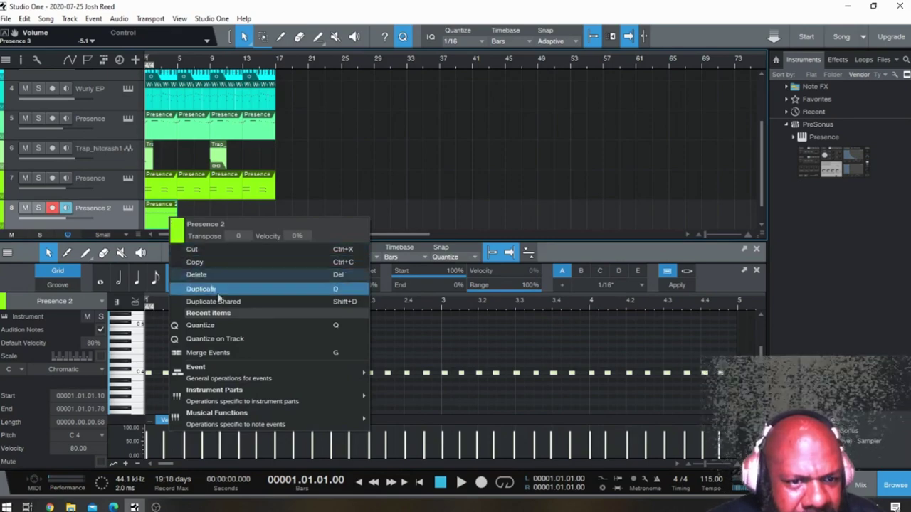
pyautogui.click(225, 326)
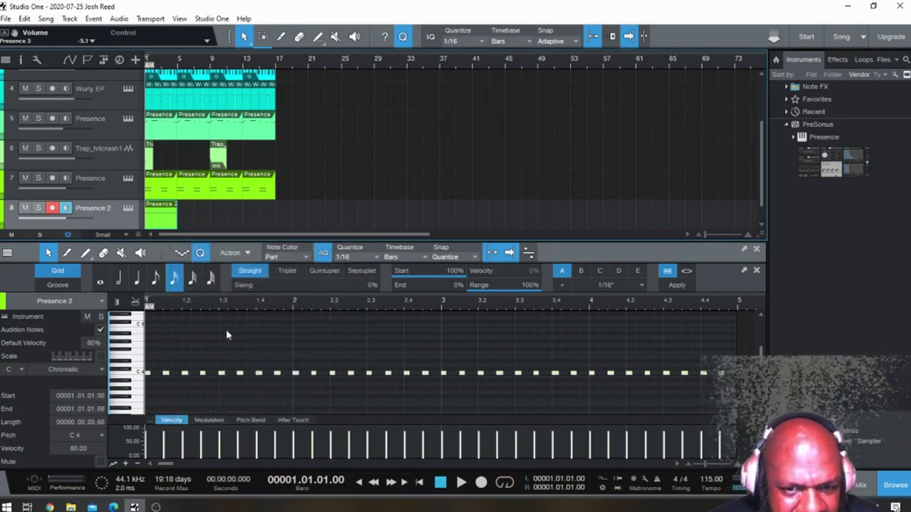
pyautogui.press('space')
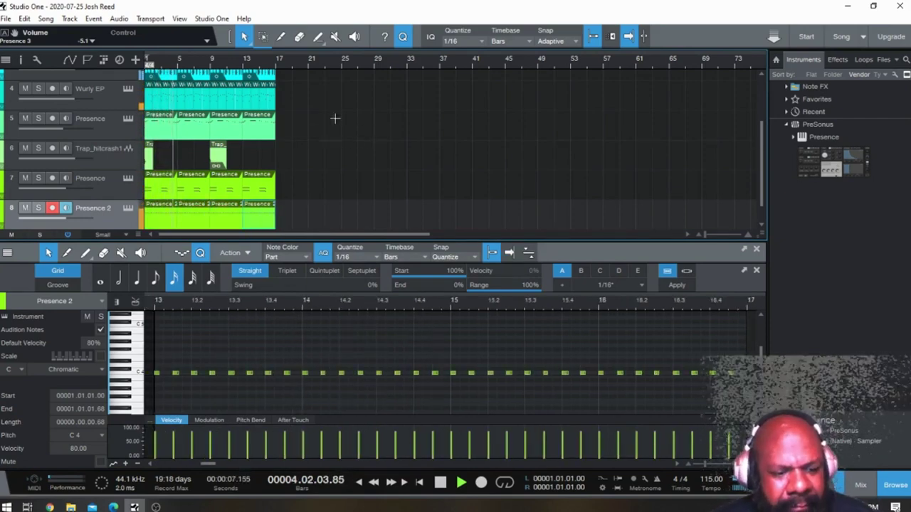
# Step: Select every part in the arrangement, duplicate the 16-bar section four times, then close the editor and stop playback
pyautogui.hotkey('ctrl', 'a')
pyautogui.press('d')
pyautogui.press('d')
pyautogui.press('d')
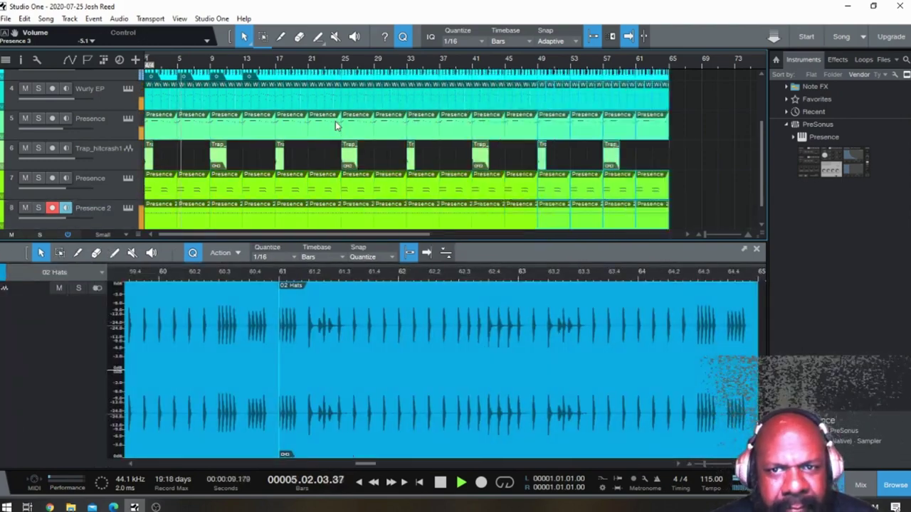
pyautogui.press('d')
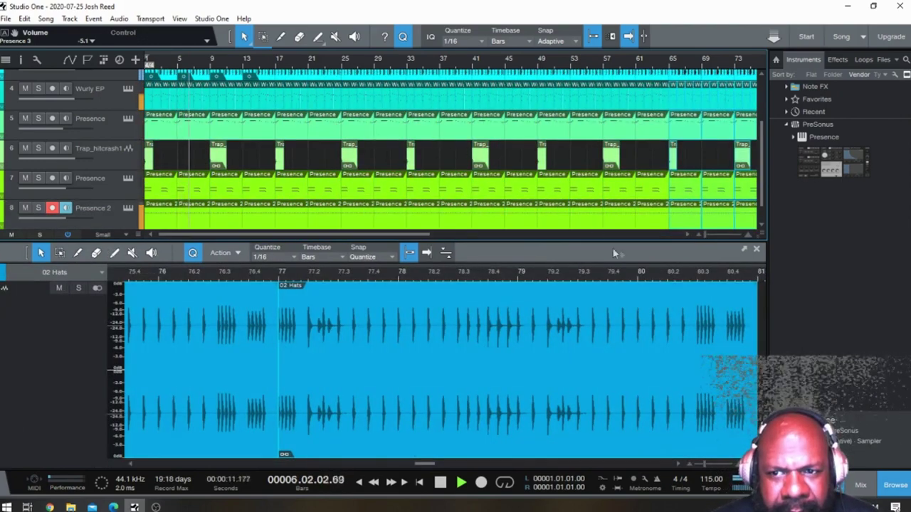
pyautogui.click(759, 248)
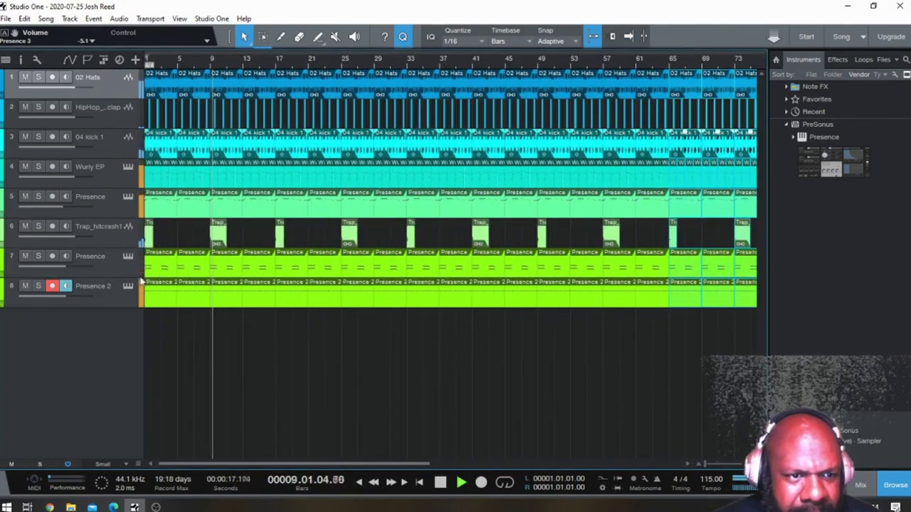
pyautogui.press('space')
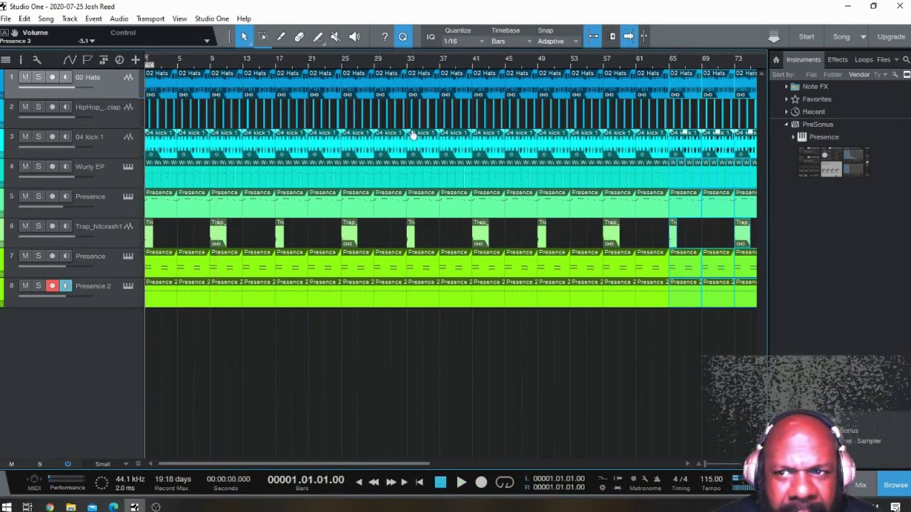
# Step: Move the 04 kick 1 track above 02 Hats to the first track position and play the song with the mixer shown
pyautogui.click(101, 140)
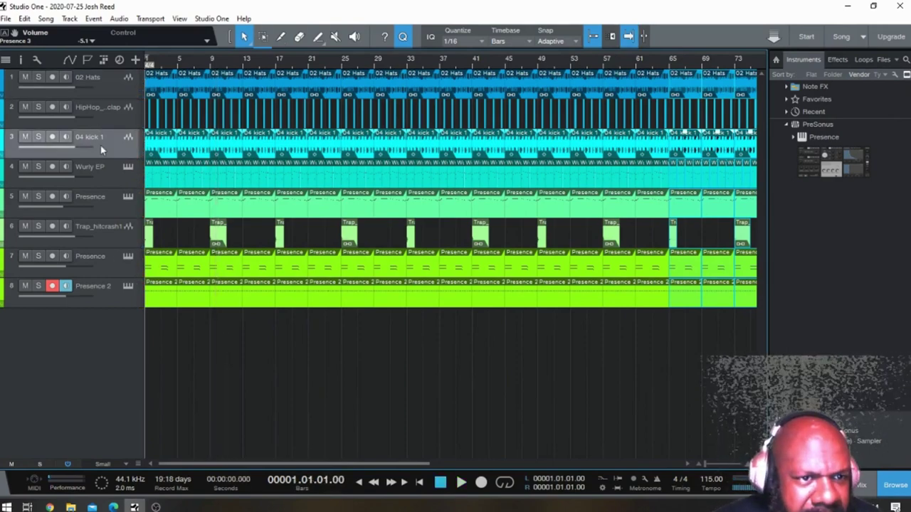
pyautogui.press('F3')
pyautogui.moveTo(103, 137); pyautogui.dragTo(105, 80)
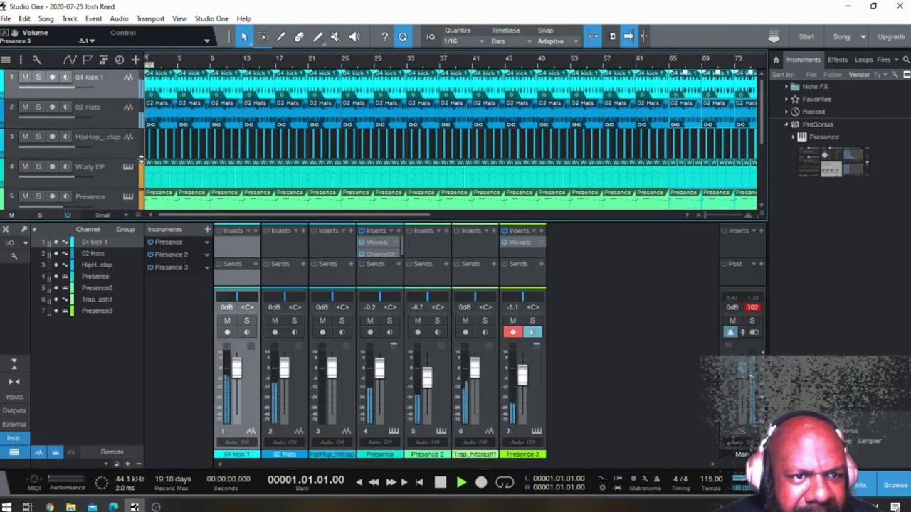
pyautogui.press('space')
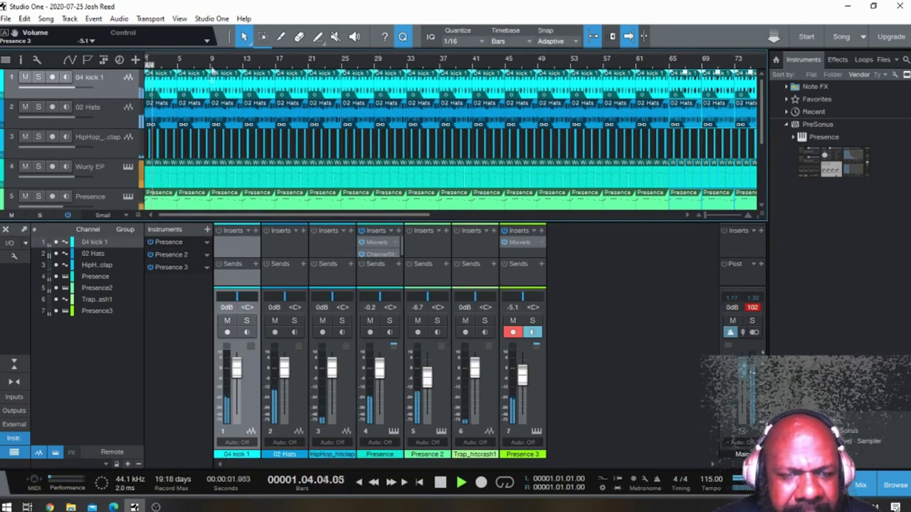
# Step: Disarm recording on the Presence 3 channel, hide the mixer and stop playback
pyautogui.click(513, 333)
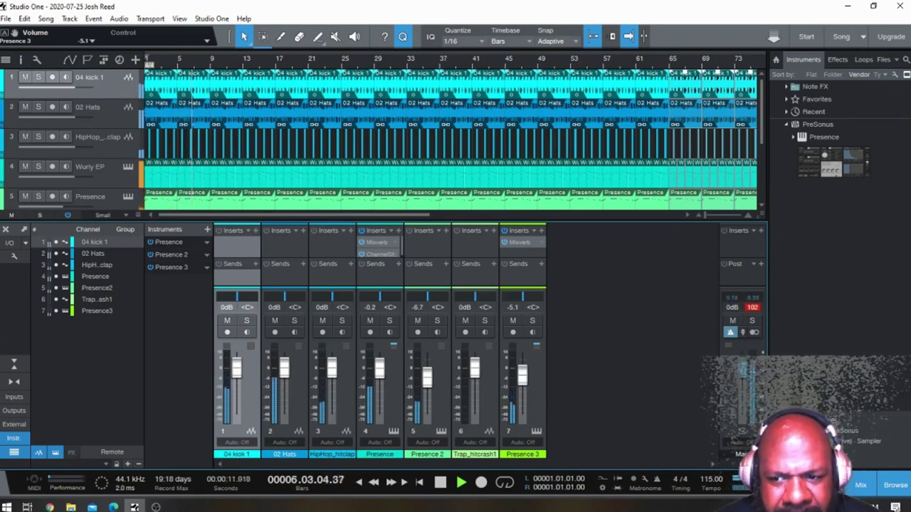
pyautogui.press('F3')
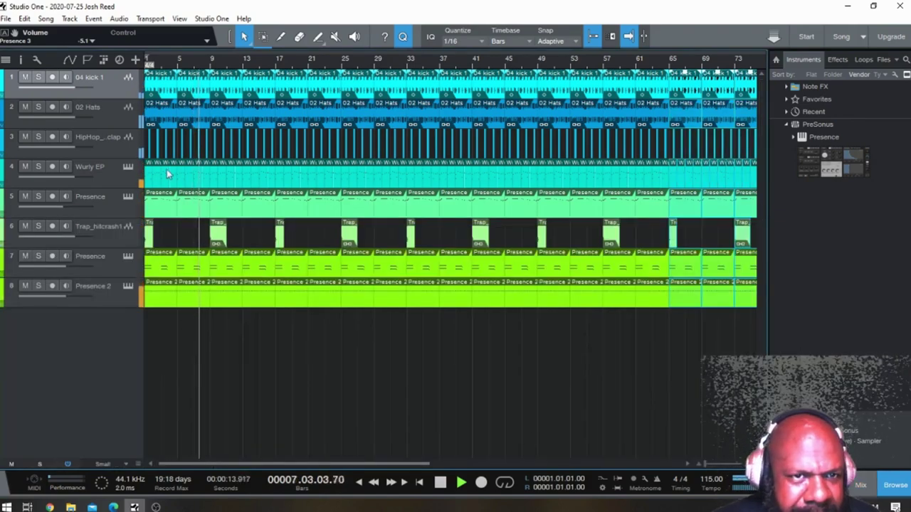
pyautogui.press('space')
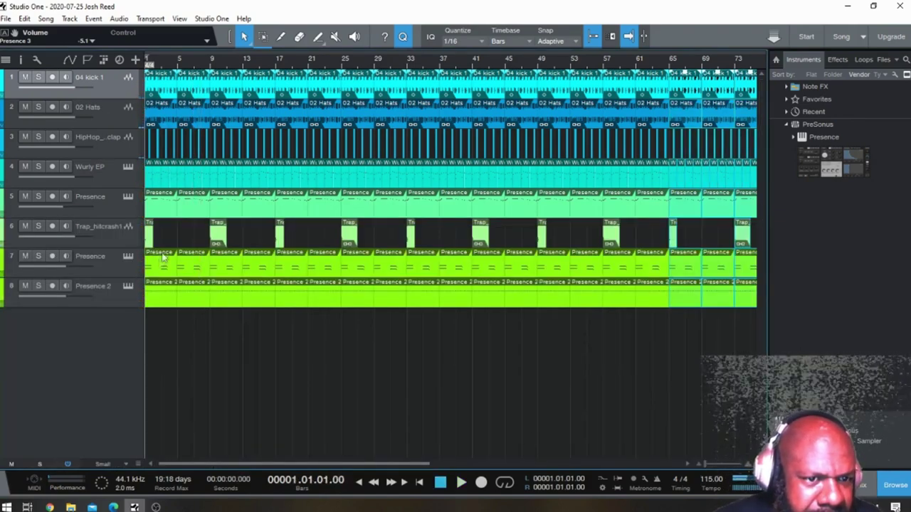
# Step: Erase the track 7 Presence part before bar 5 and the two Presence 2 parts before bar 9, playing the song
pyautogui.click(299, 36)
pyautogui.click(158, 261)
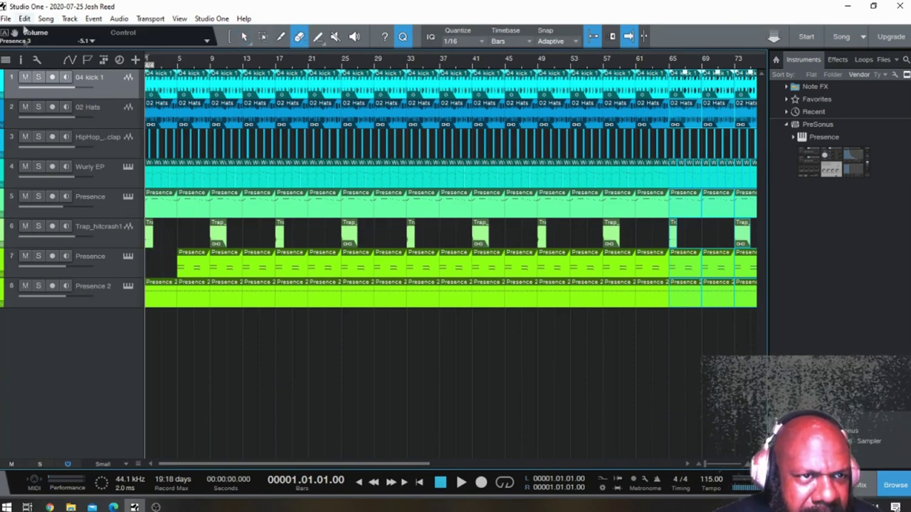
pyautogui.click(158, 292)
pyautogui.press('space')
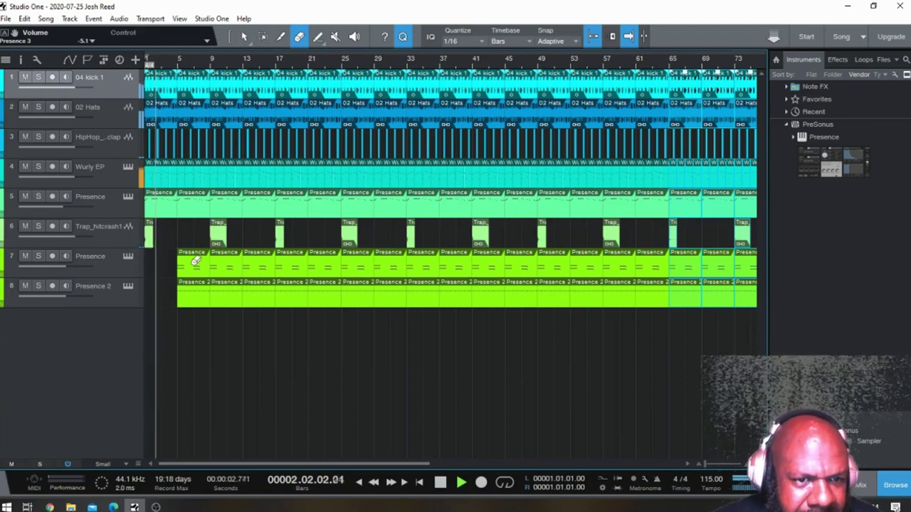
pyautogui.click(191, 286)
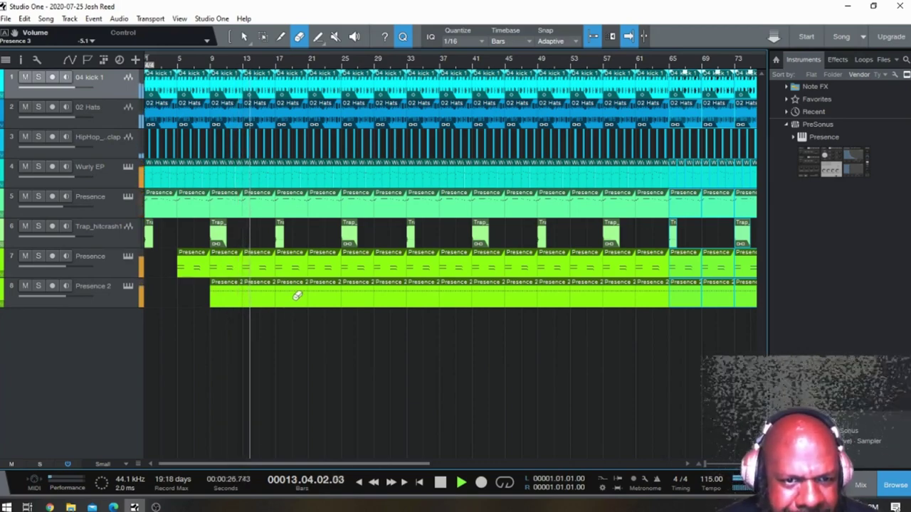
# Step: Erase the Presence 2 parts on track 8 and the Presence parts on track 7 between bars 17 and 33
pyautogui.moveTo(297, 296)
pyautogui.mouseDown()
pyautogui.moveTo(321, 307)
pyautogui.moveTo(392, 286)
pyautogui.mouseUp()
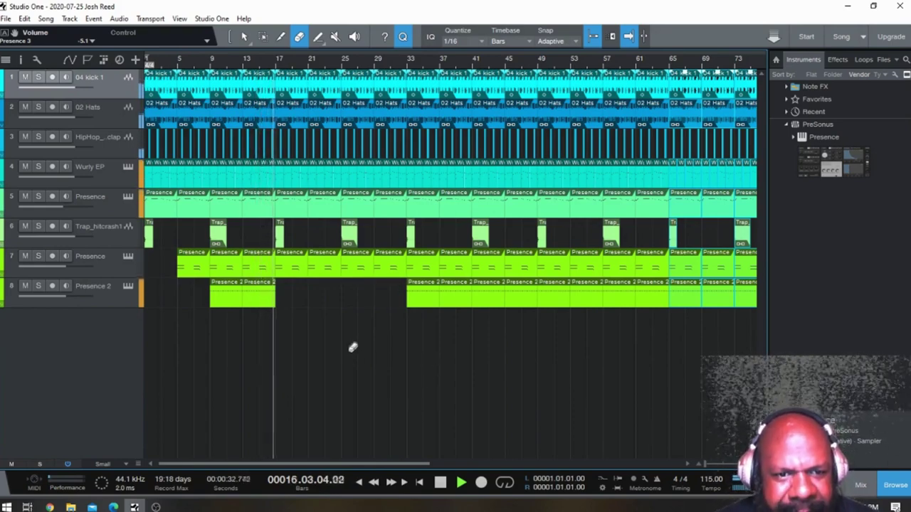
pyautogui.click(304, 264)
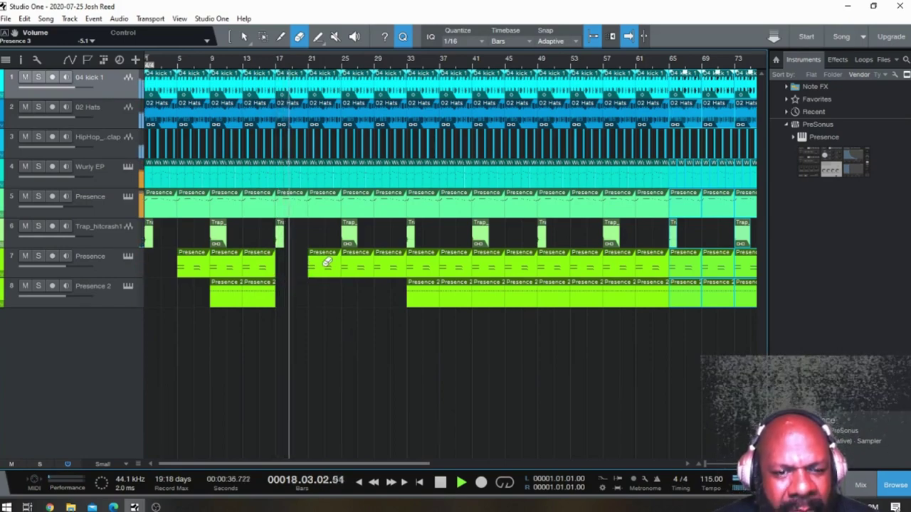
pyautogui.click(327, 263)
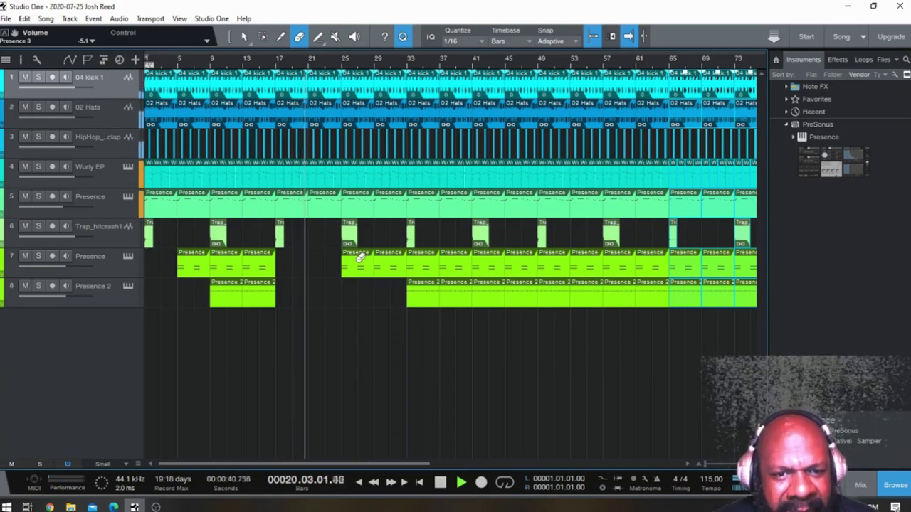
pyautogui.click(361, 259)
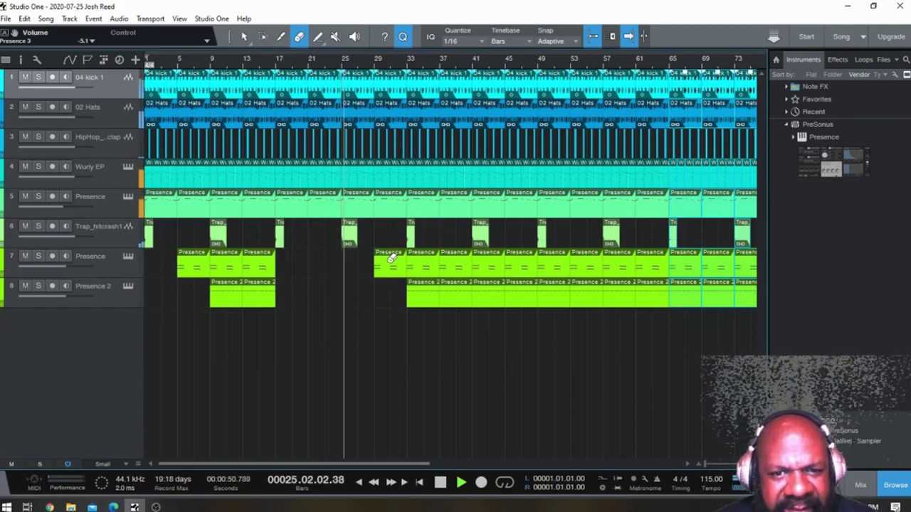
pyautogui.click(388, 259)
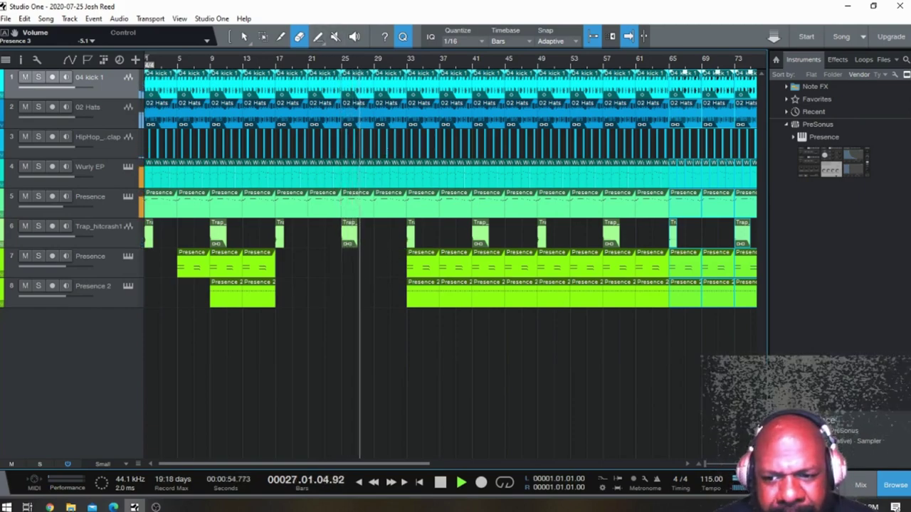
pyautogui.press('e')
pyautogui.press('e')
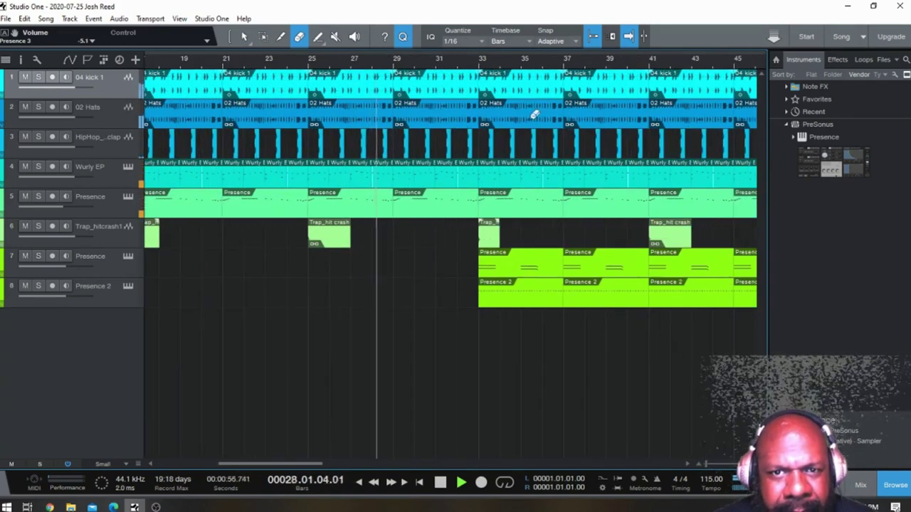
# Step: Split the 04 kick 1, 02 Hats, Wurly EP and track 5 Presence parts halfway through bar 32
pyautogui.press('1')
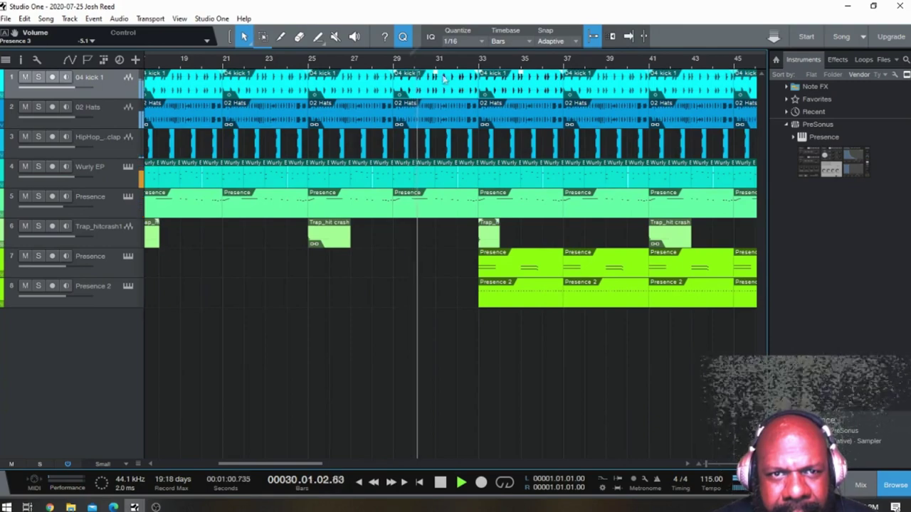
pyautogui.press('3')
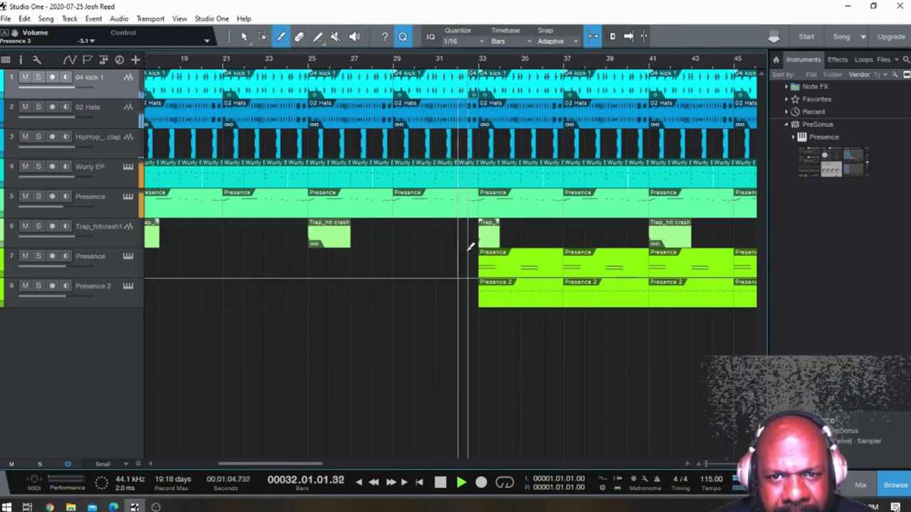
pyautogui.click(476, 216)
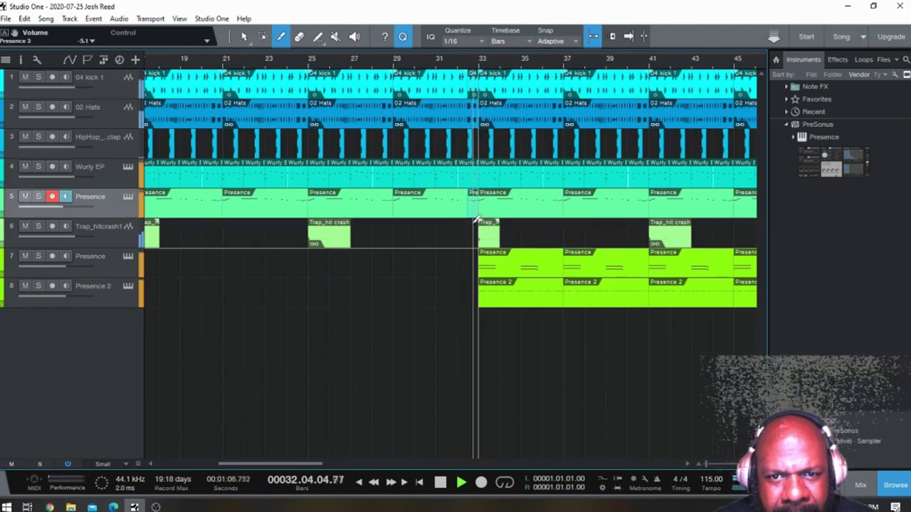
pyautogui.click(473, 171)
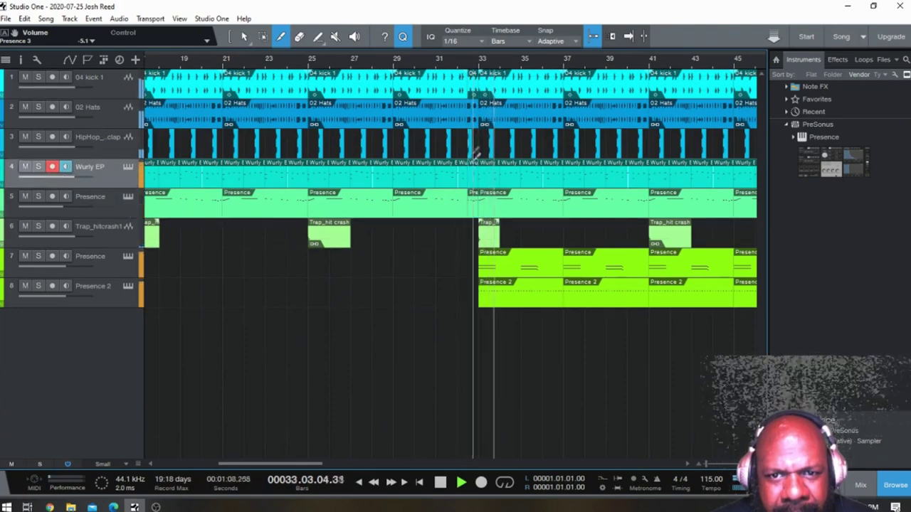
pyautogui.click(473, 118)
pyautogui.click(471, 86)
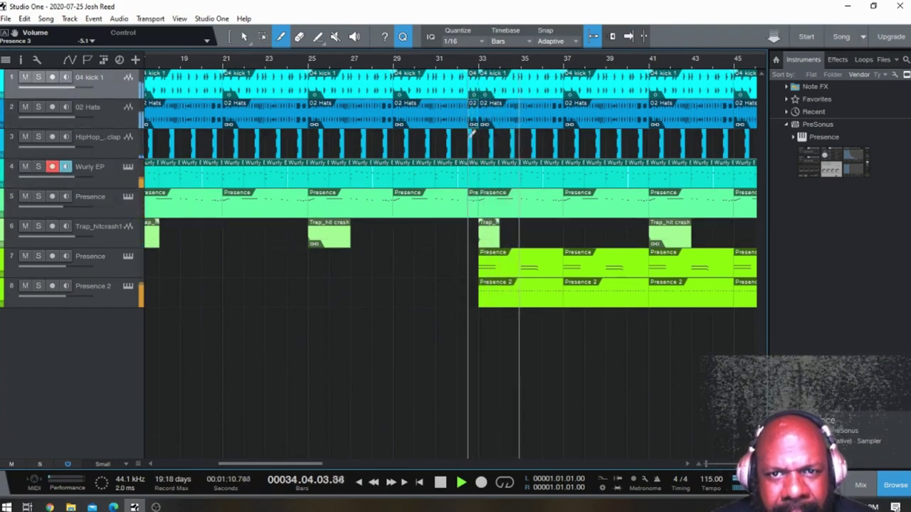
# Step: Erase the half-bar pieces of kick, hats, Wurly EP and track 5 Presence just before bar 33, and play the song from bar 32
pyautogui.press('4')
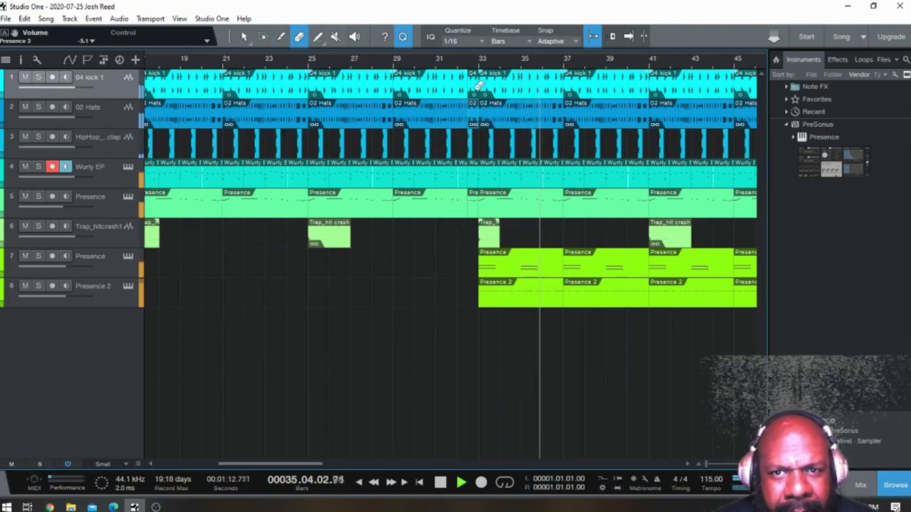
pyautogui.click(473, 85)
pyautogui.click(473, 114)
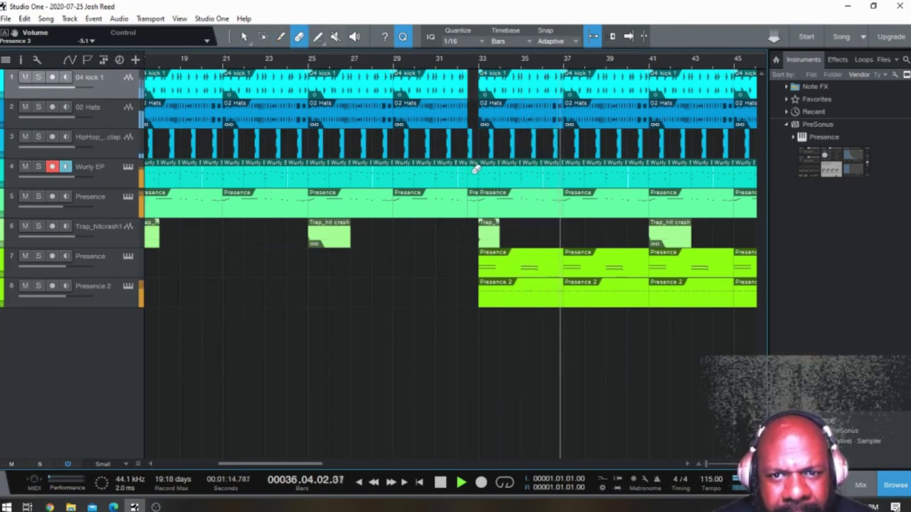
pyautogui.click(475, 171)
pyautogui.click(474, 199)
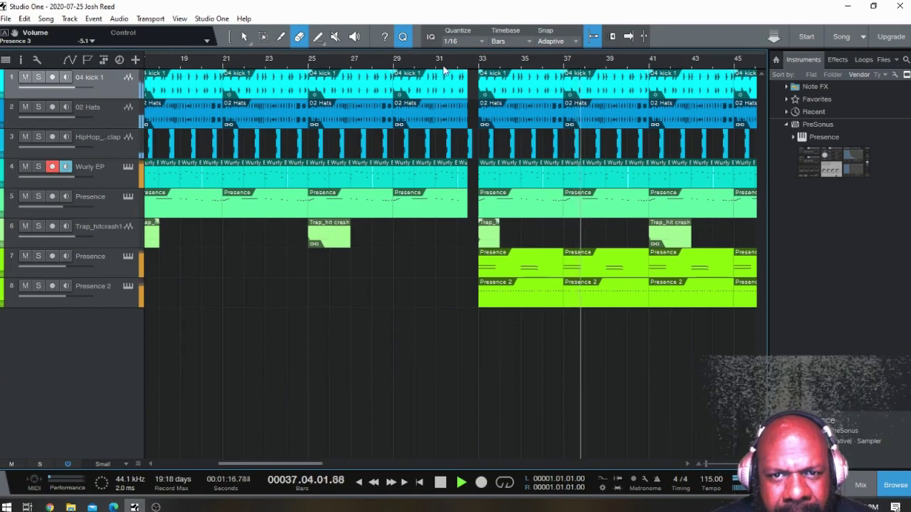
pyautogui.click(457, 60)
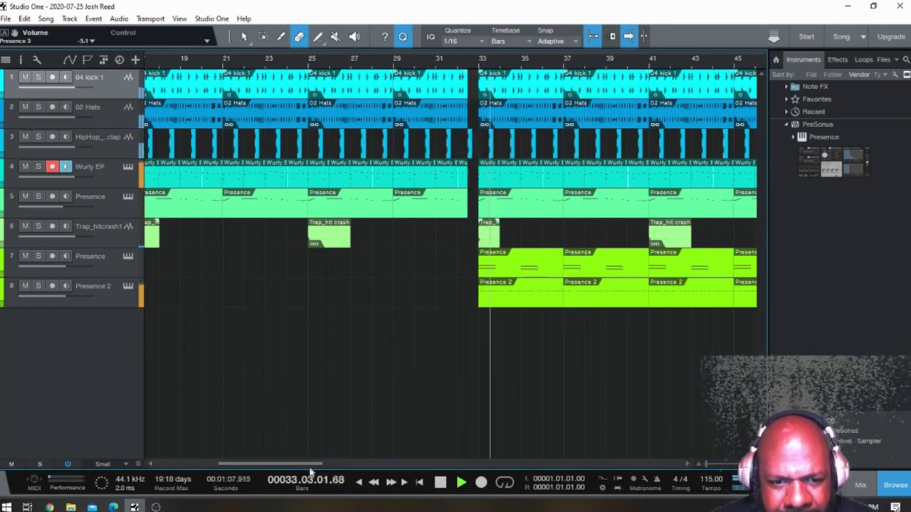
# Step: Solo the Wurly EP track, show the mixer console and stop playback
pyautogui.moveTo(310, 470); pyautogui.dragTo(342, 467)
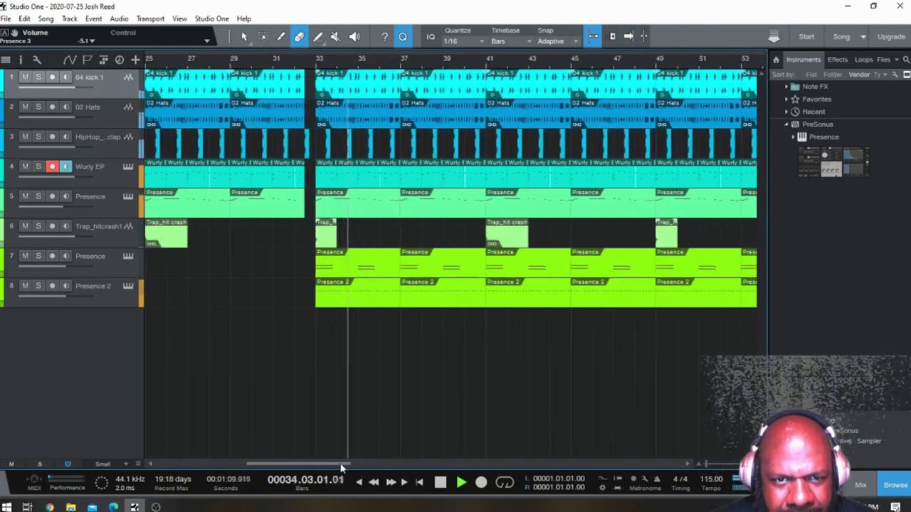
pyautogui.click(119, 183)
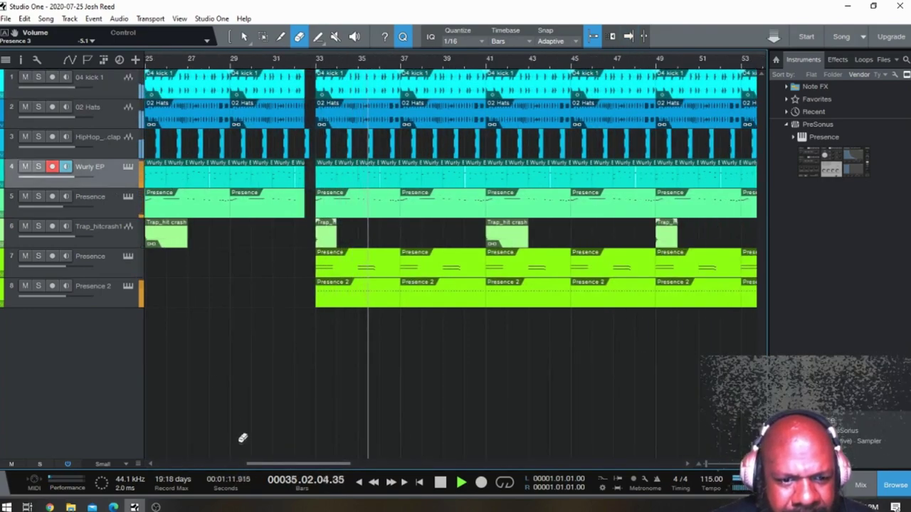
pyautogui.click(38, 166)
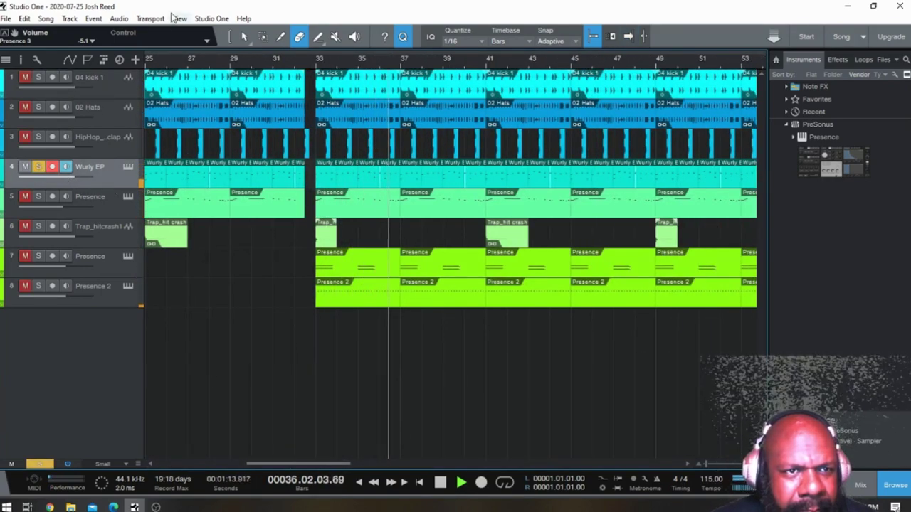
pyautogui.click(211, 19)
pyautogui.moveTo(179, 18)
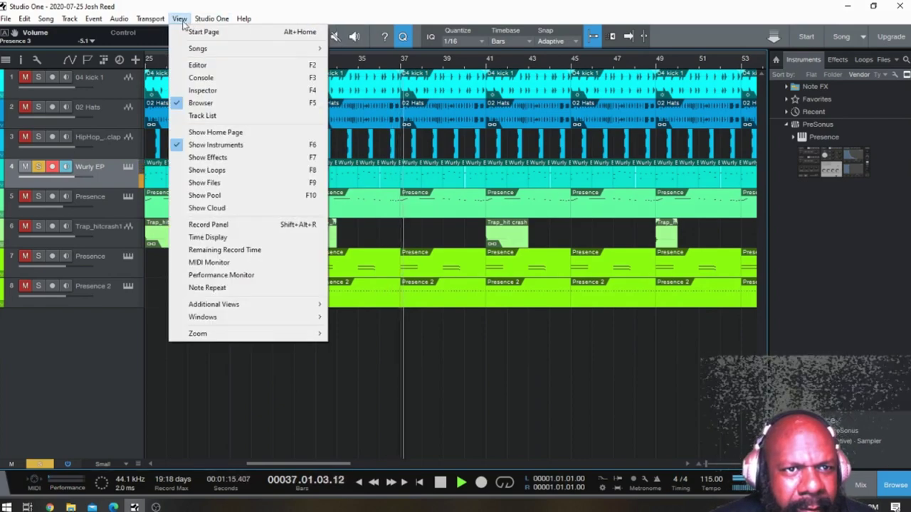
pyautogui.click(196, 77)
pyautogui.press('space')
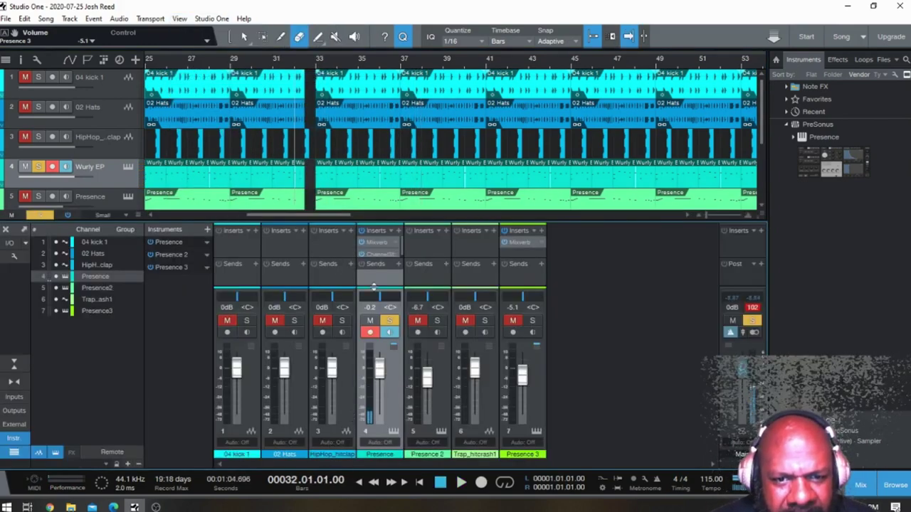
# Step: Insert a Beat Delay on the soloed Wurly EP channel and load its 4th Ping Pong preset during playback
pyautogui.click(400, 232)
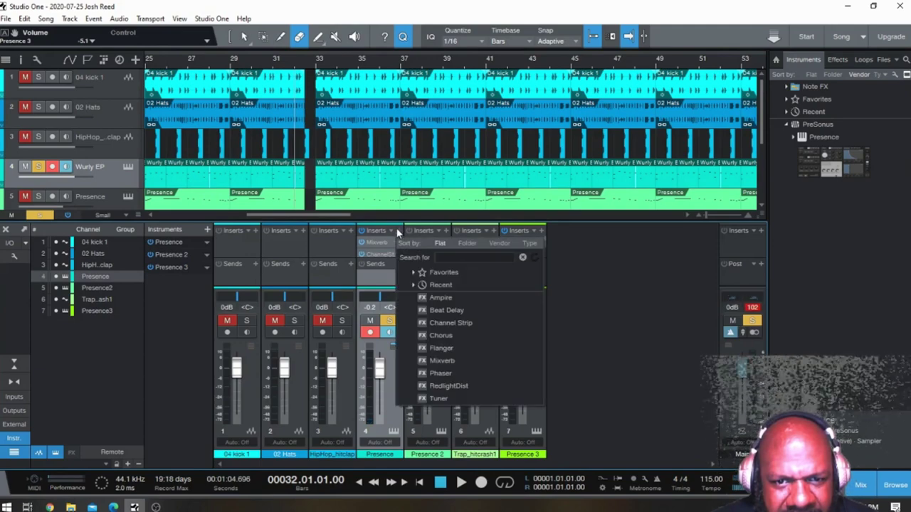
pyautogui.click(478, 313)
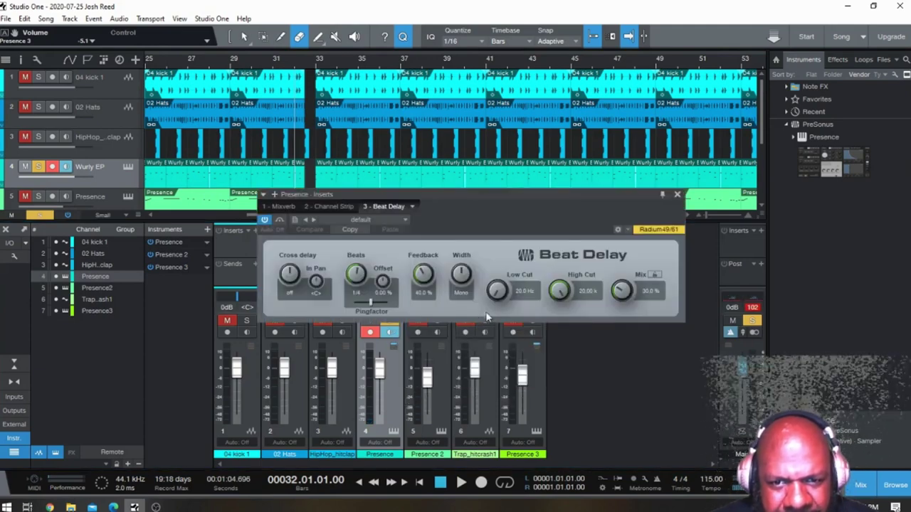
pyautogui.click(404, 222)
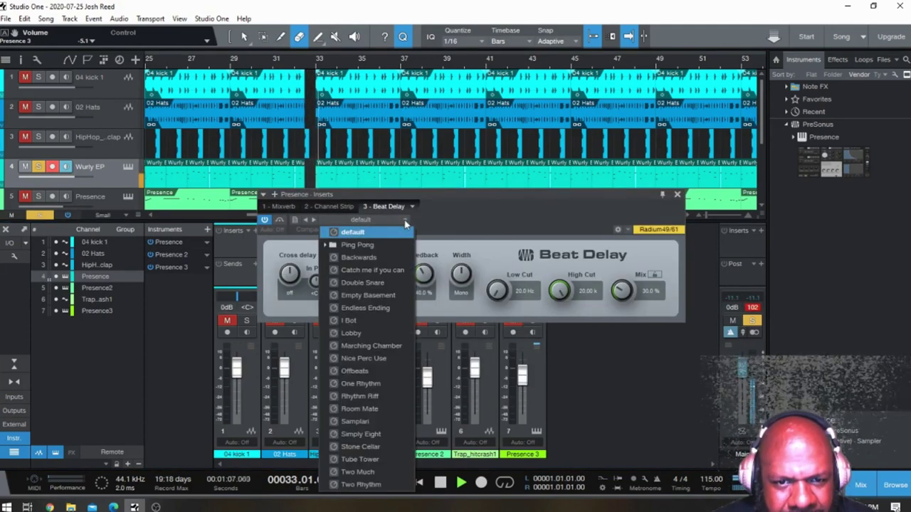
pyautogui.click(390, 284)
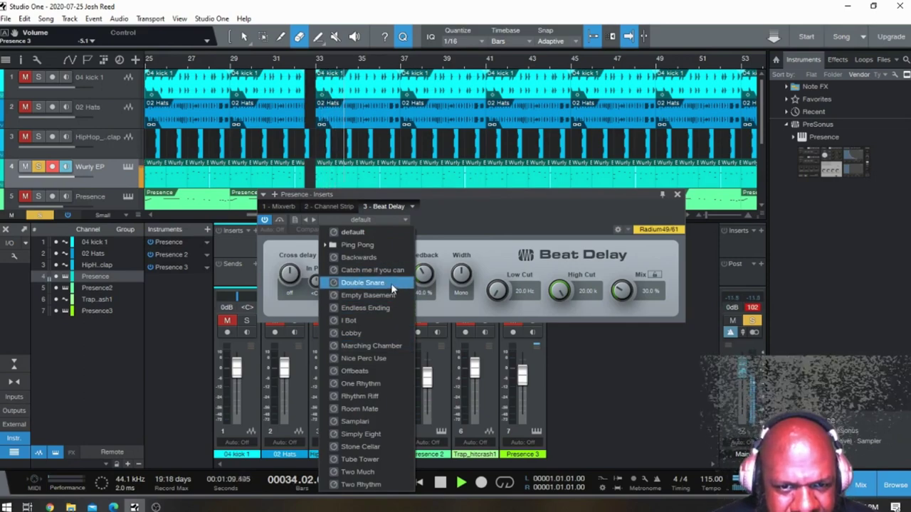
pyautogui.click(391, 246)
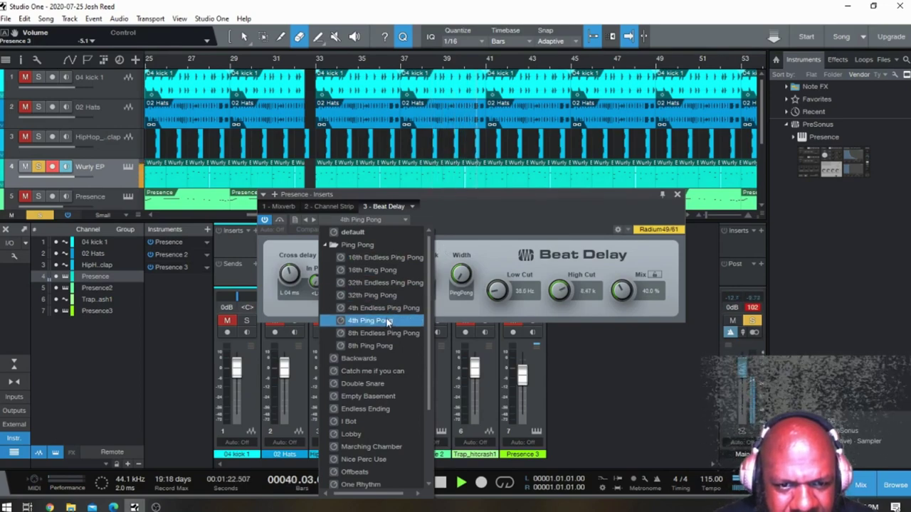
pyautogui.click(477, 244)
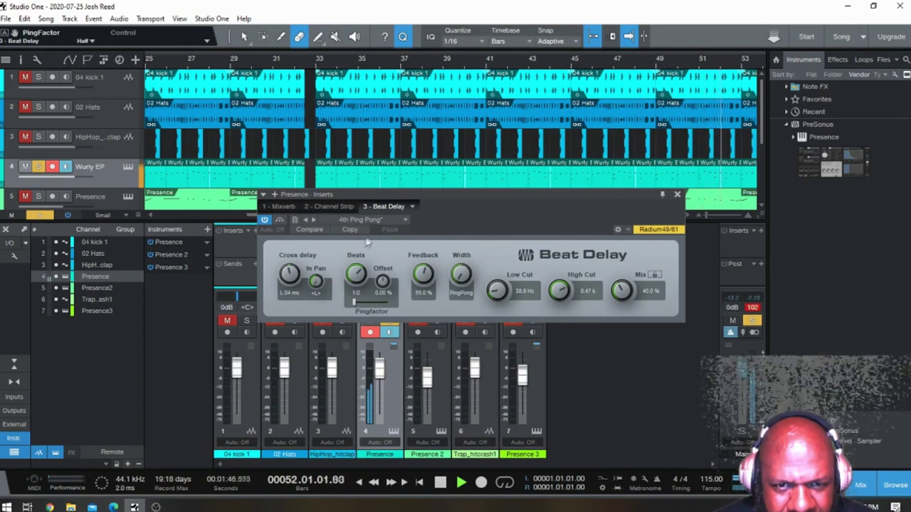
# Step: Audition the Beat Delay presets Room Mate and Two Much, load Endless Ending and close the effect window
pyautogui.click(406, 225)
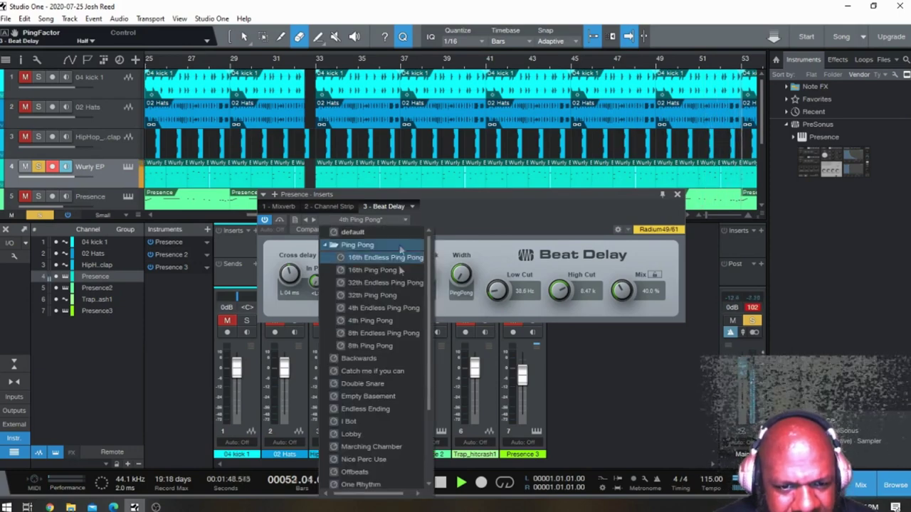
pyautogui.scroll(-4, 382, 356)
pyautogui.click(382, 383)
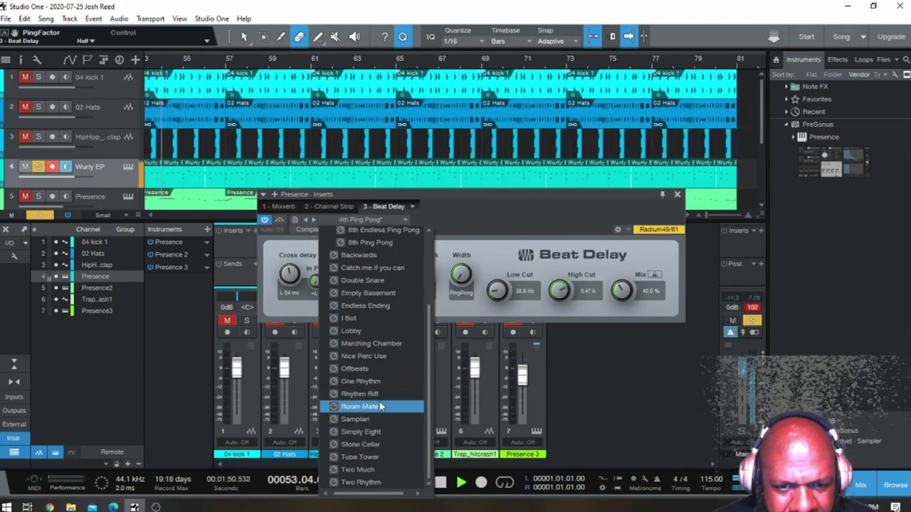
pyautogui.click(376, 409)
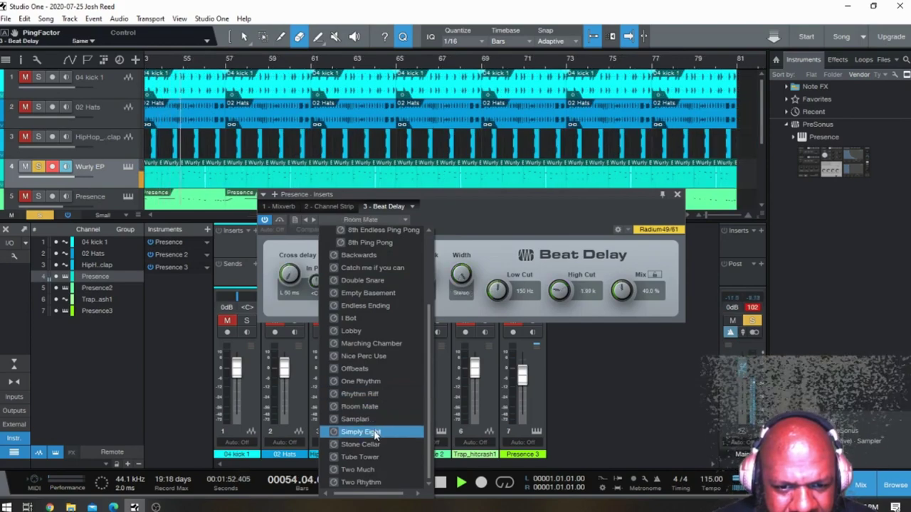
pyautogui.click(357, 469)
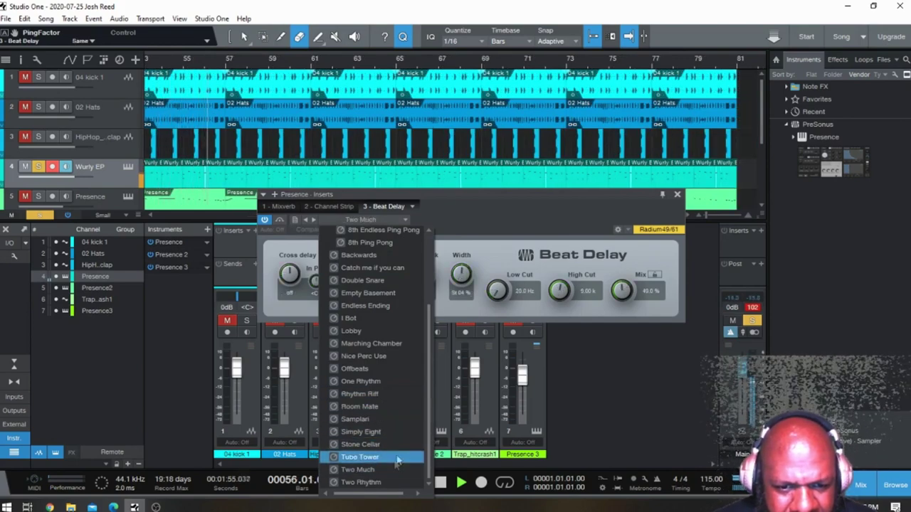
pyautogui.click(384, 319)
pyautogui.click(374, 306)
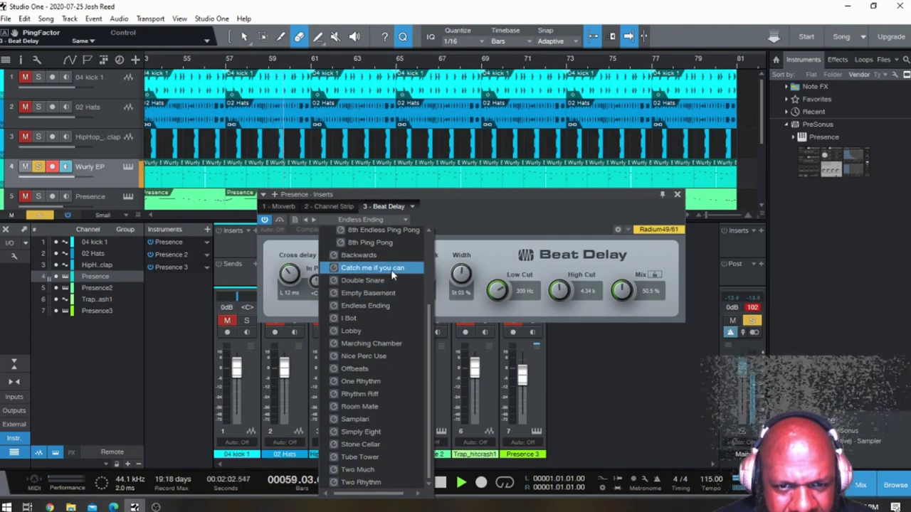
pyautogui.click(677, 197)
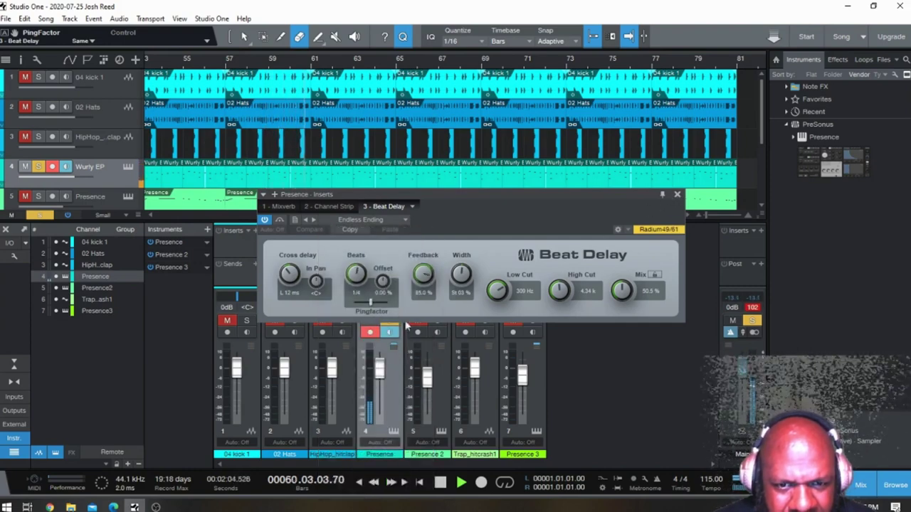
pyautogui.click(677, 194)
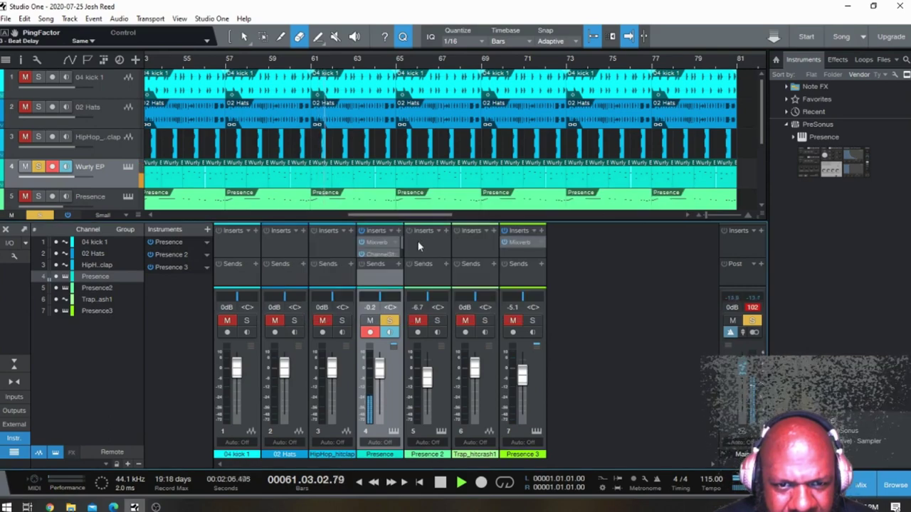
# Step: Insert a Flanger on the soloed Wurly EP channel and load its Mod-Vox preset
pyautogui.click(398, 230)
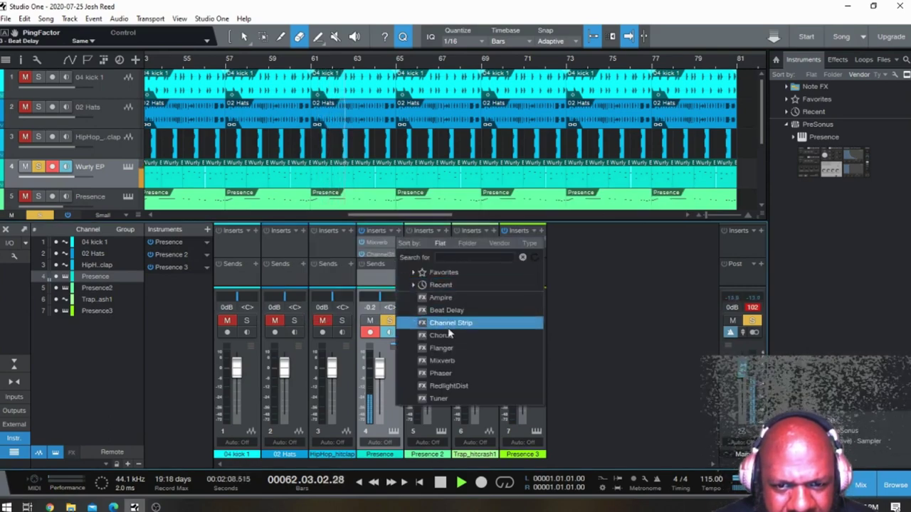
pyautogui.click(441, 348)
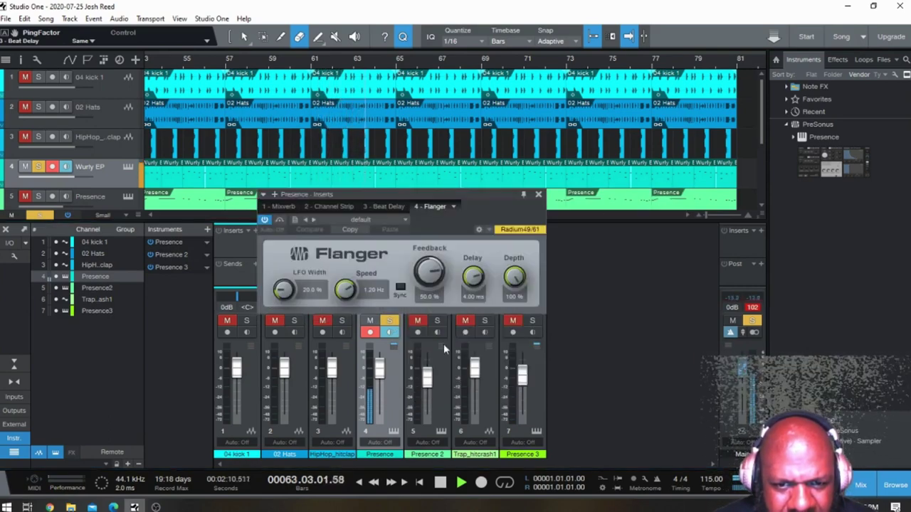
pyautogui.click(405, 220)
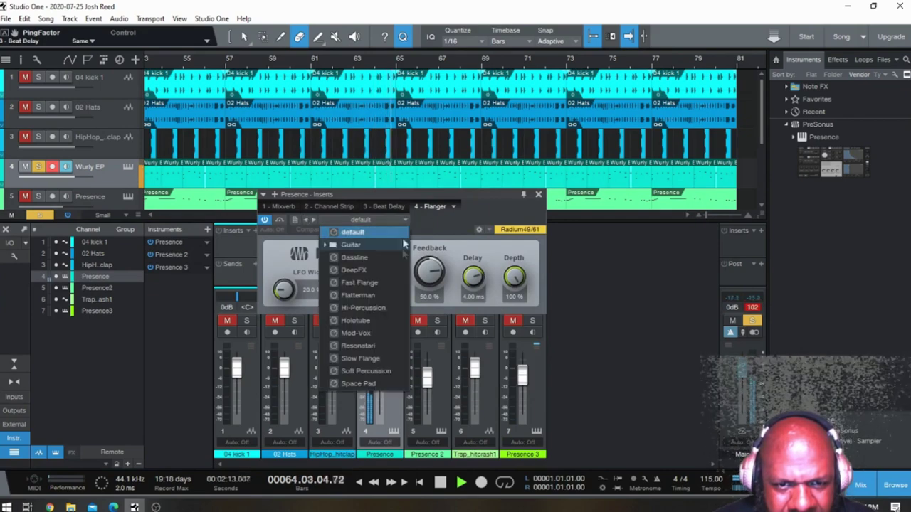
pyautogui.click(385, 332)
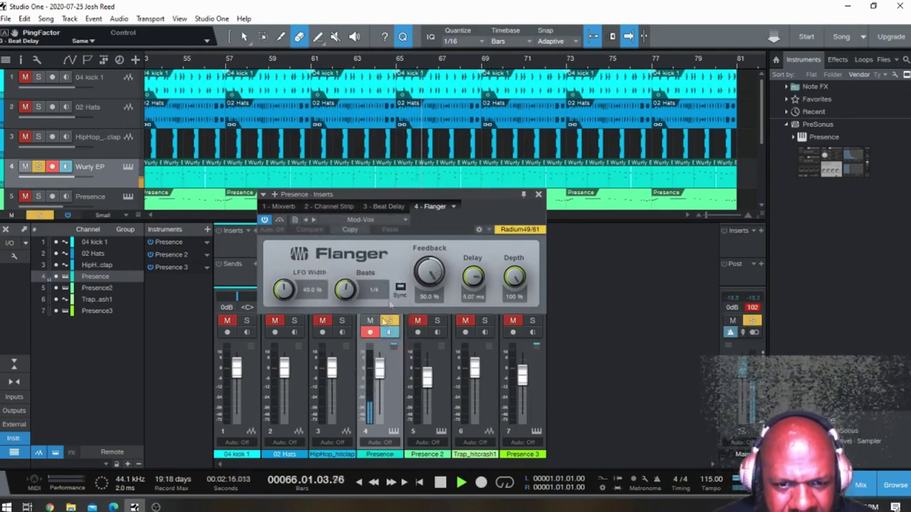
# Step: Audition the Flanger presets Space Pad and DeepFX during playback, load the default preset and close the effect window
pyautogui.click(403, 221)
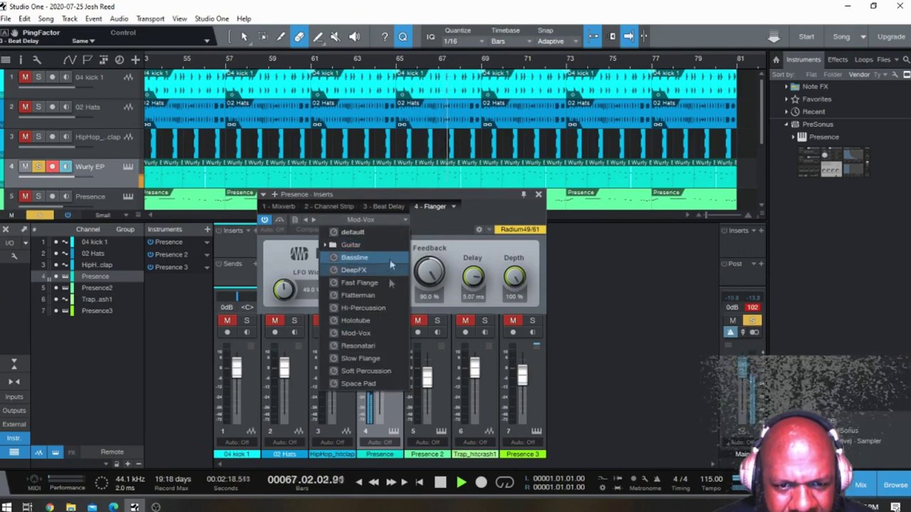
pyautogui.click(381, 383)
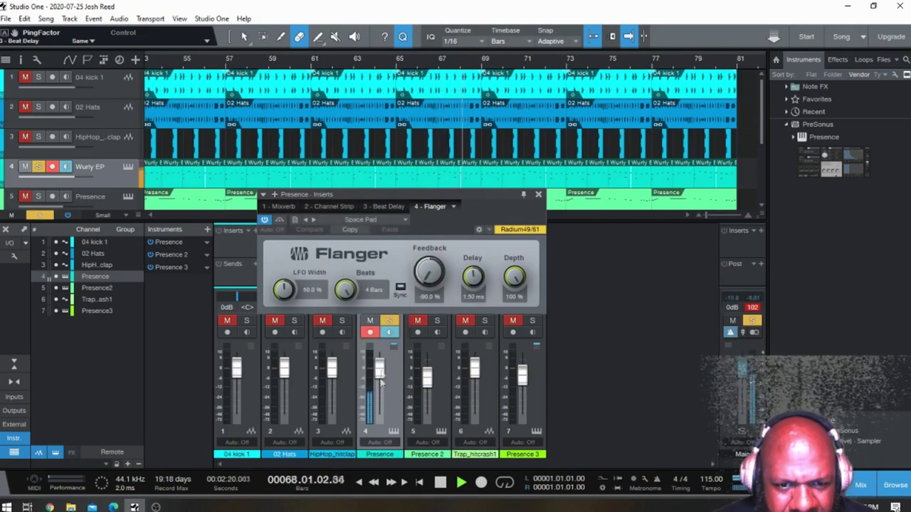
pyautogui.click(403, 225)
pyautogui.scroll(4, 404, 226)
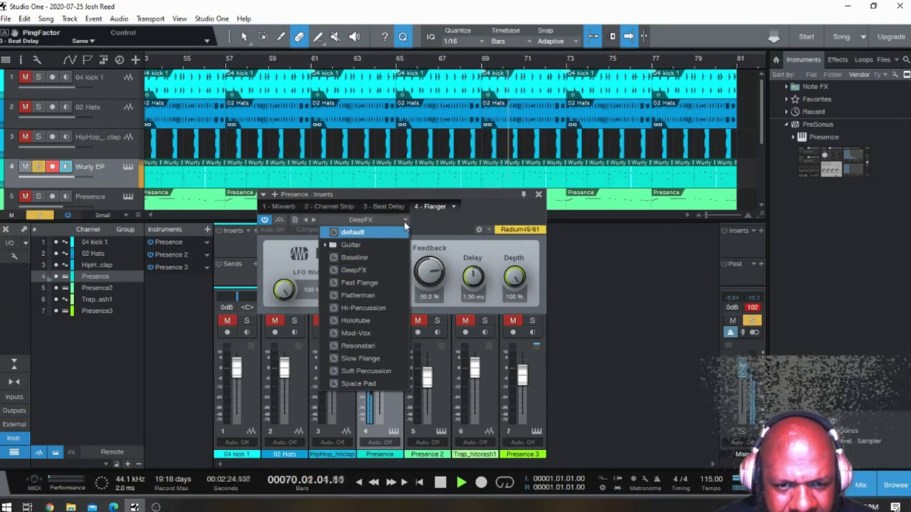
pyautogui.scroll(-8, 404, 225)
pyautogui.scroll(8, 398, 235)
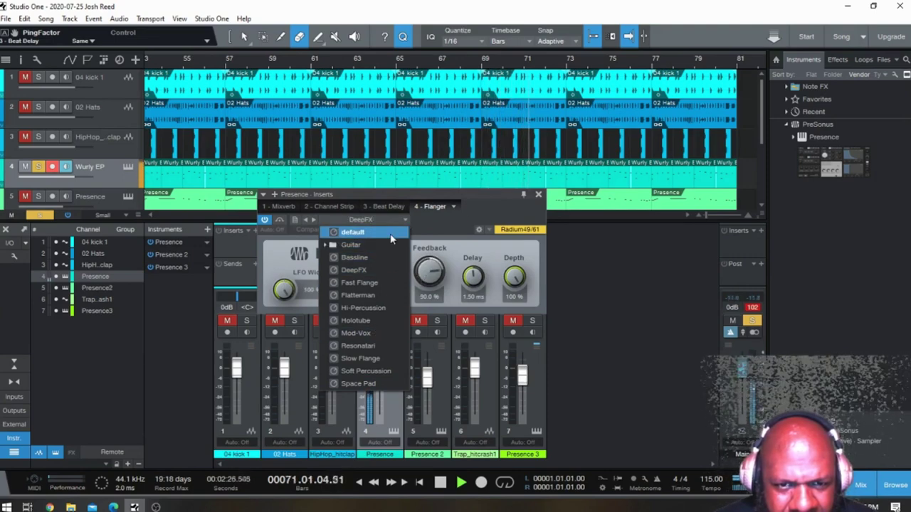
pyautogui.click(538, 195)
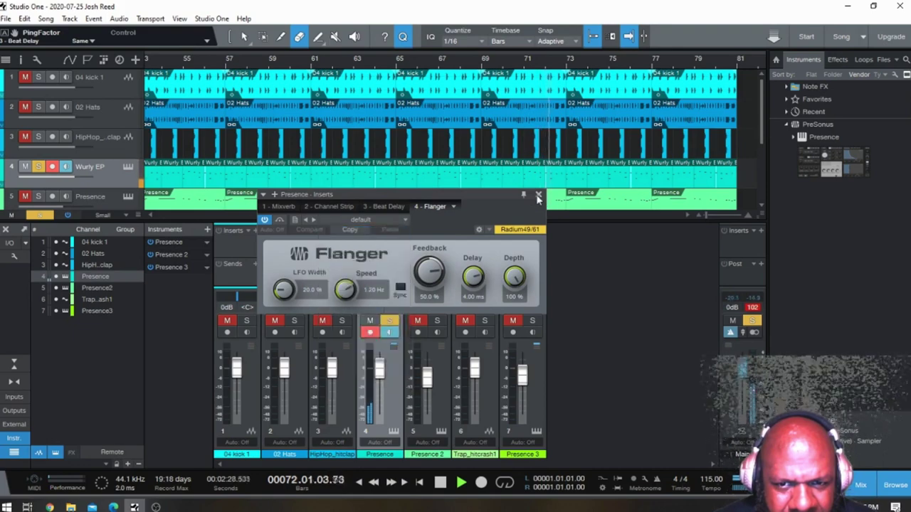
pyautogui.click(538, 195)
# Step: Unsolo the Wurly EP channel, raise its volume to +1.8 dB and hide the mixer console
pyautogui.click(389, 321)
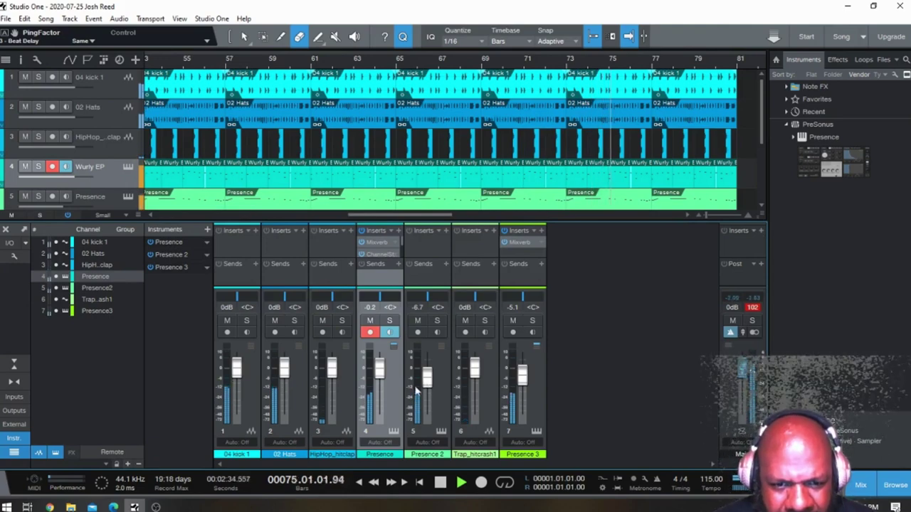
pyautogui.scroll(4, 379, 374)
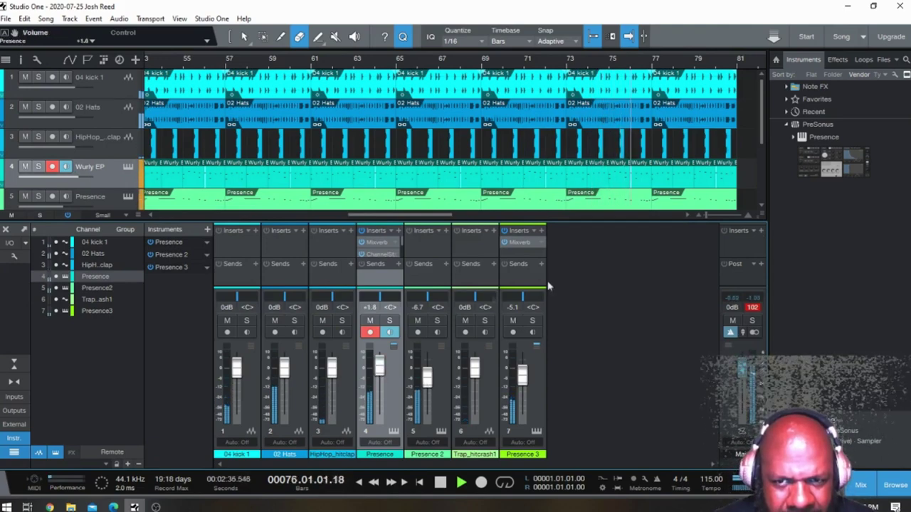
pyautogui.click(851, 485)
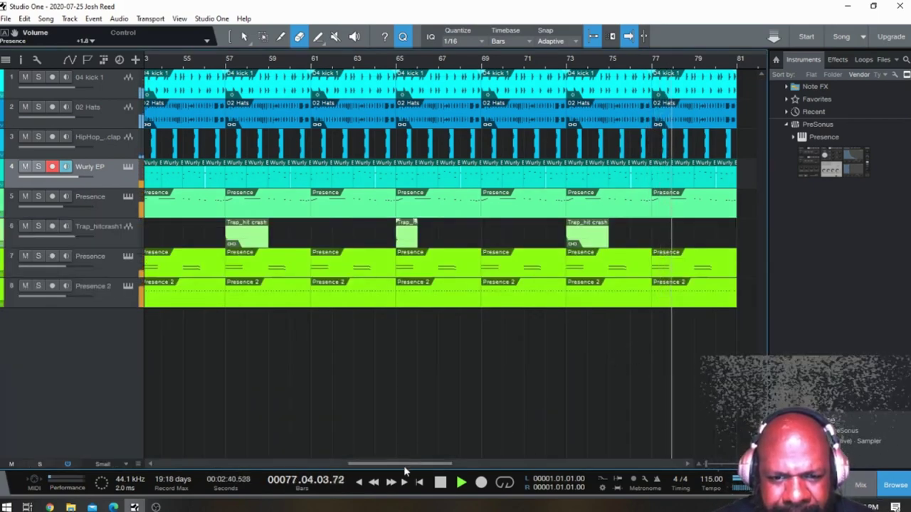
# Step: Stop playback and erase the Presence 2 events from bar 41 to 57 and the track 7 Presence events from bar 41 to 49
pyautogui.moveTo(403, 464); pyautogui.dragTo(307, 464)
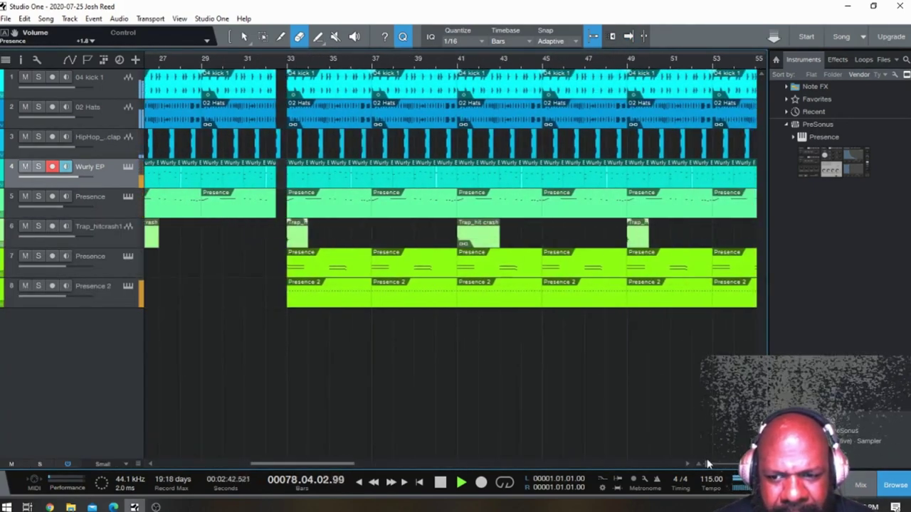
pyautogui.moveTo(707, 463); pyautogui.dragTo(691, 464)
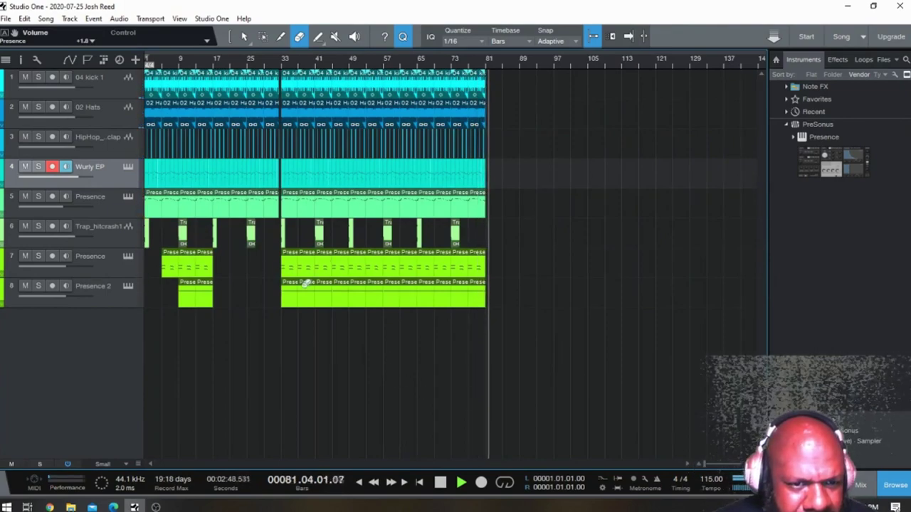
pyautogui.press('space')
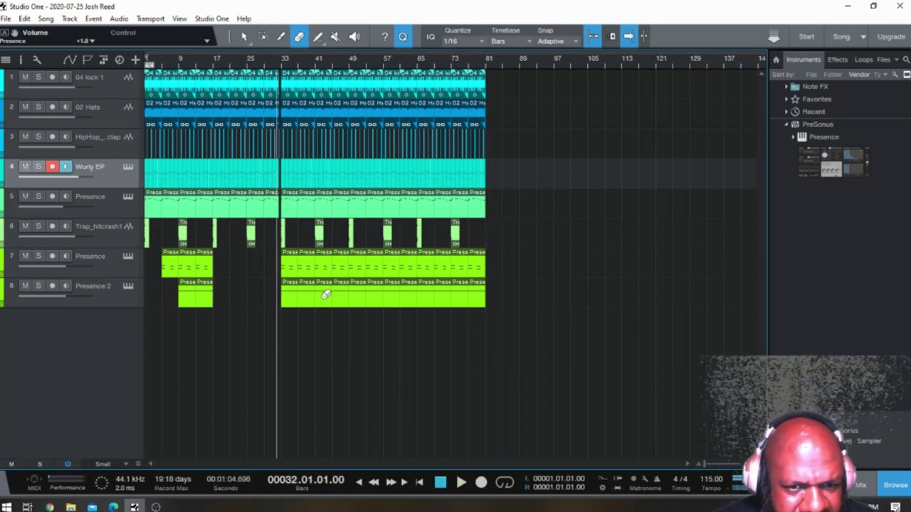
pyautogui.click(324, 293)
pyautogui.moveTo(346, 289); pyautogui.dragTo(357, 292)
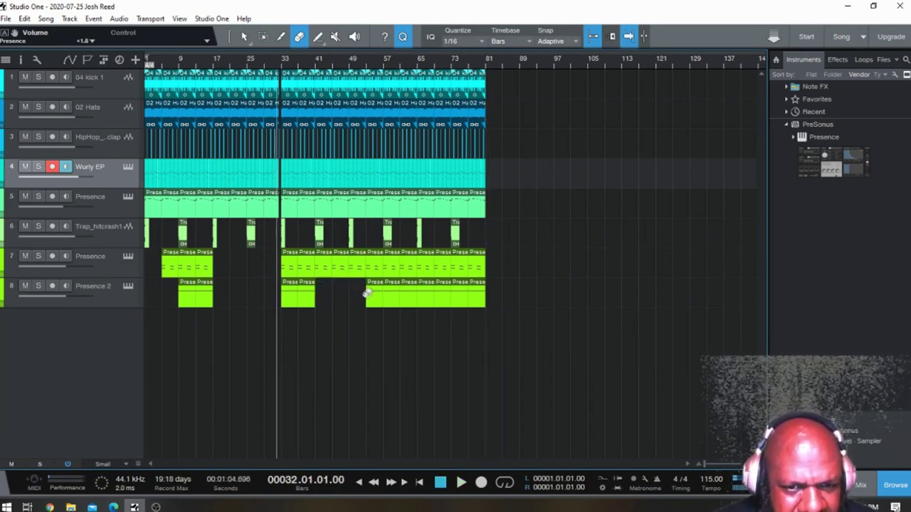
pyautogui.click(374, 292)
pyautogui.moveTo(325, 261); pyautogui.dragTo(346, 262)
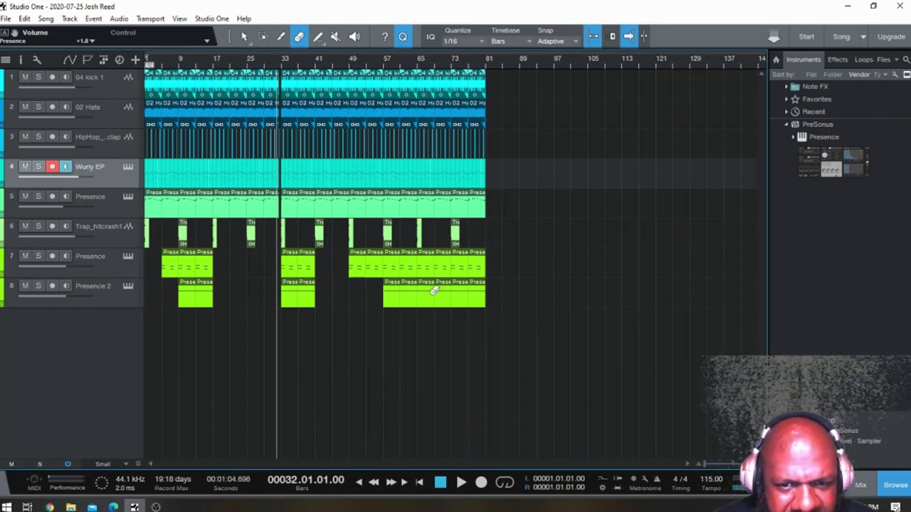
# Step: Play the song from bar 70 and erase the Presence 2 events from bar 73 to the end
pyautogui.click(438, 68)
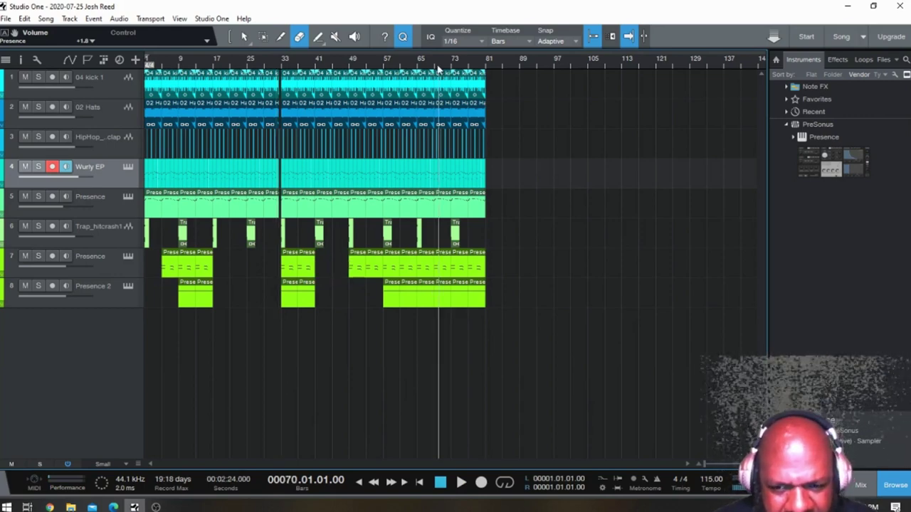
pyautogui.press('space')
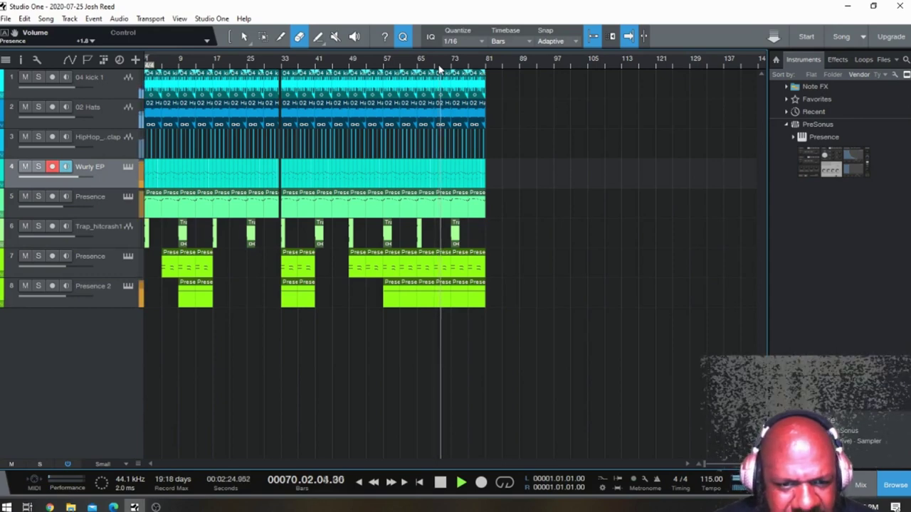
pyautogui.click(463, 298)
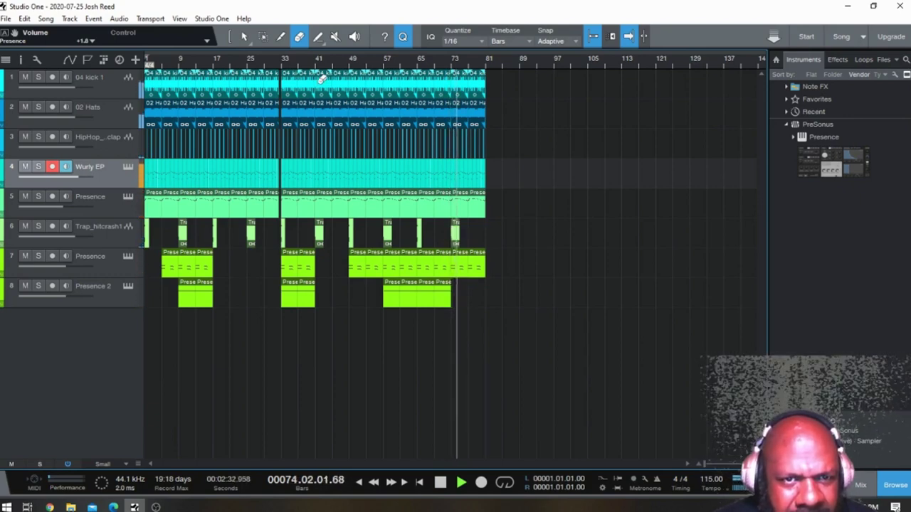
# Step: Create a kick dropout by removing the 04 kick 1 event between bars 41 and 45
pyautogui.click(244, 36)
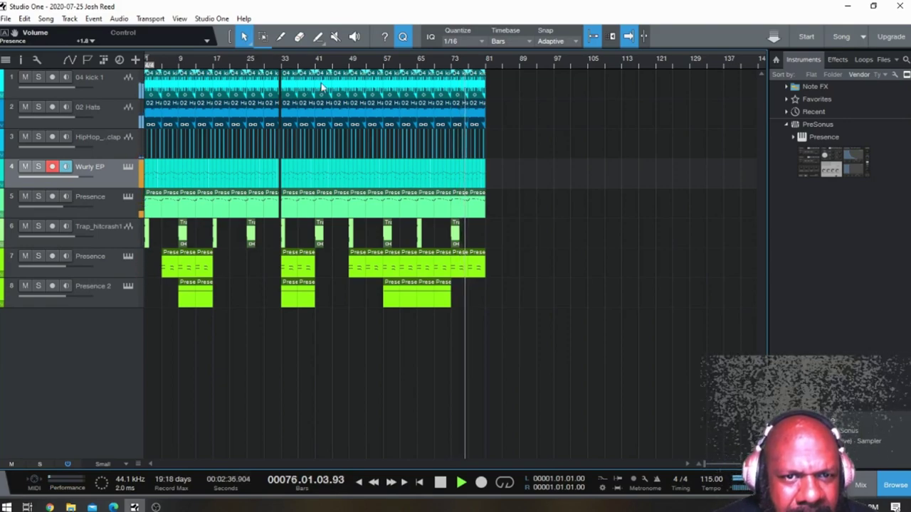
pyautogui.click(322, 85)
pyautogui.press('f')
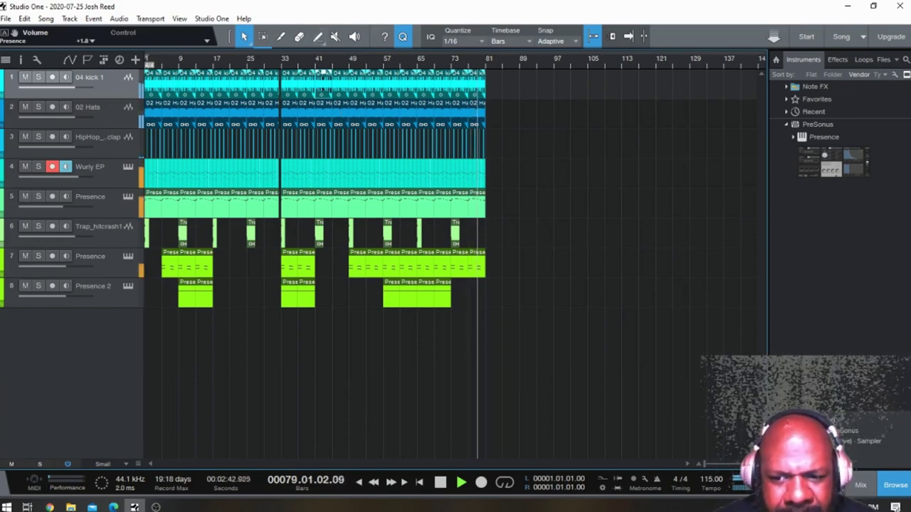
pyautogui.press('e')
pyautogui.press('e')
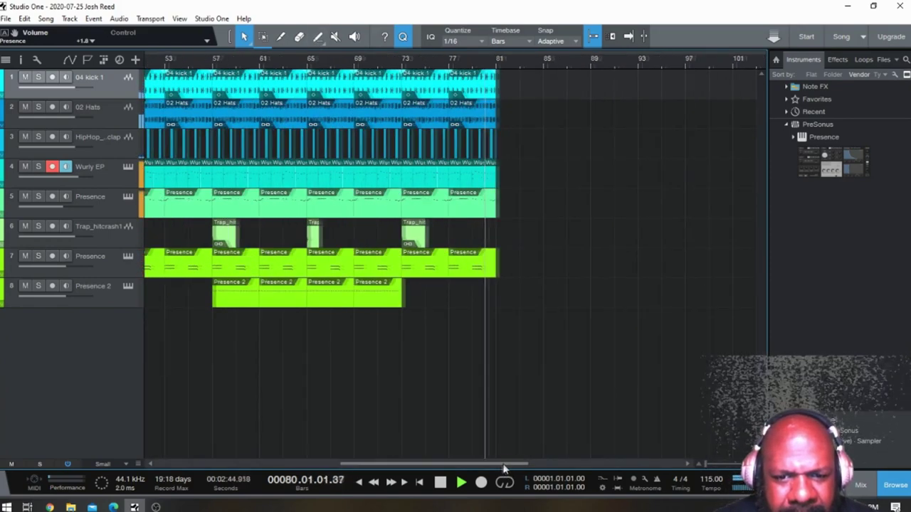
pyautogui.moveTo(503, 468); pyautogui.dragTo(368, 468)
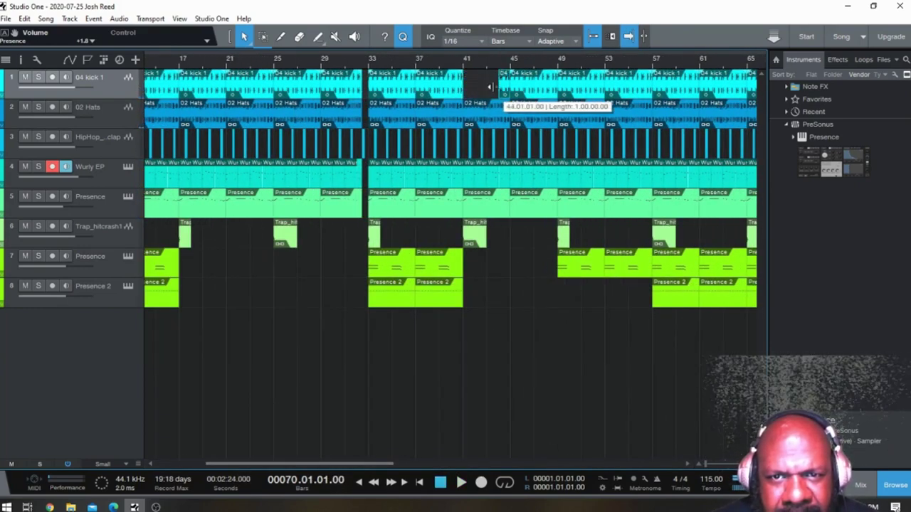
pyautogui.press('space')
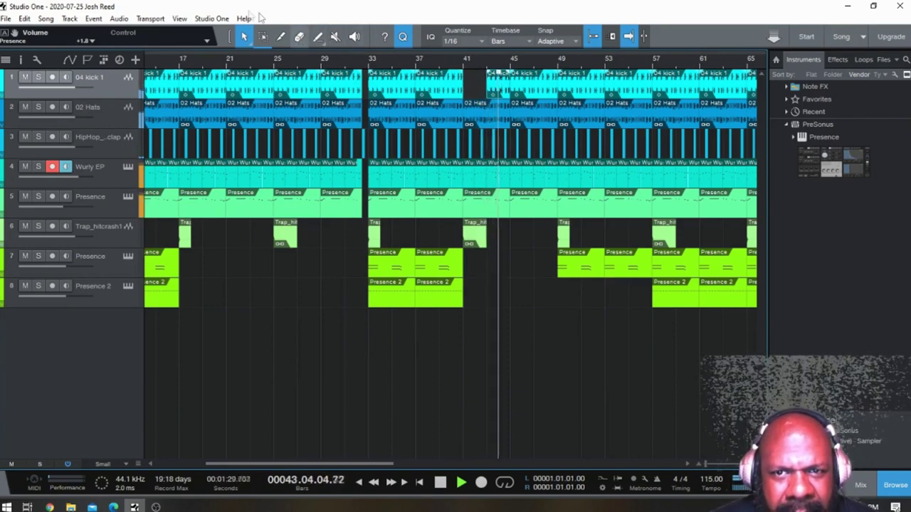
pyautogui.click(298, 37)
pyautogui.click(501, 79)
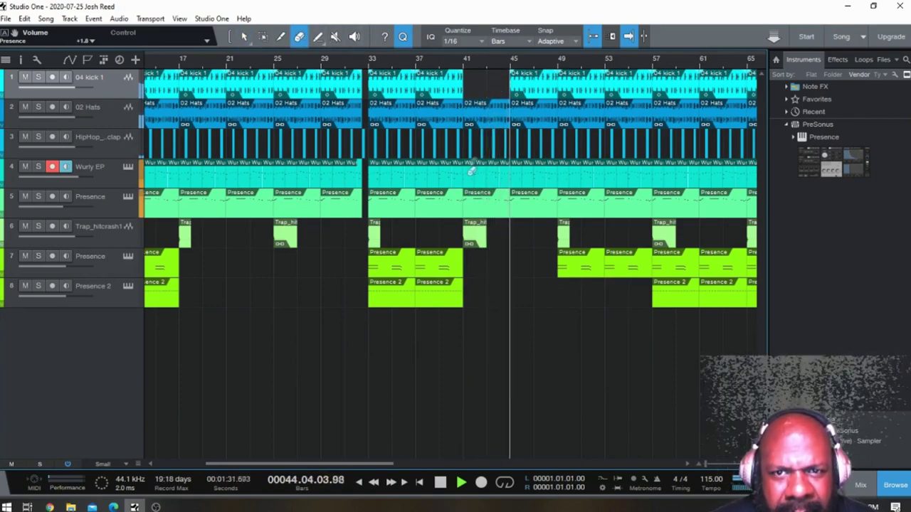
# Step: Solo the Wurly EP channel in the mixer console, check its Channel Strip during playback, and unsolo it
pyautogui.click(89, 172)
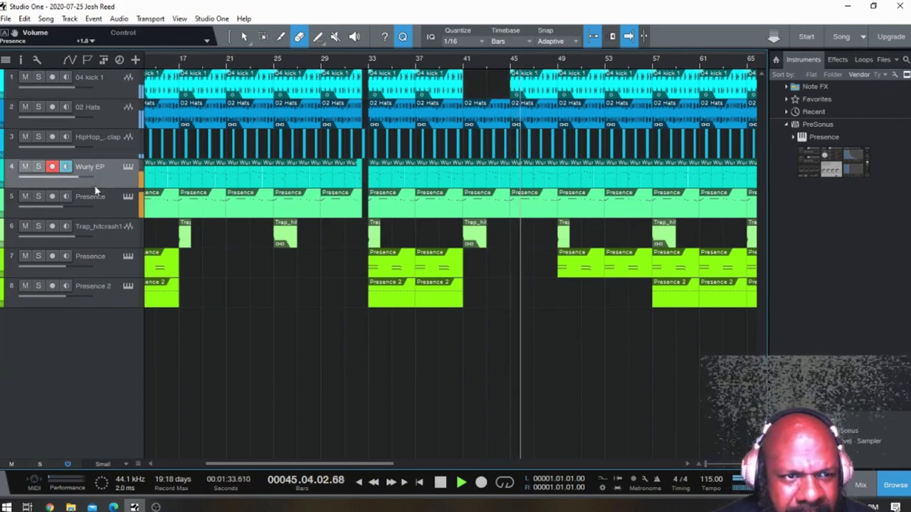
pyautogui.click(180, 18)
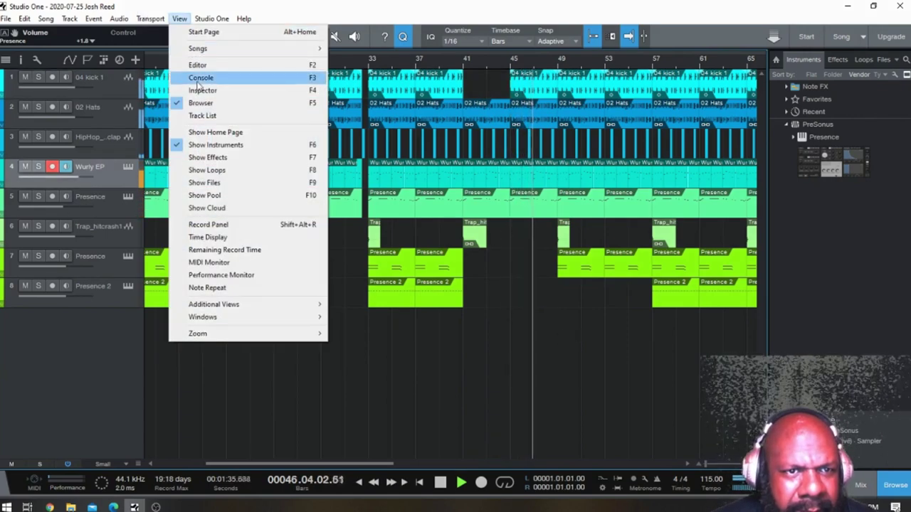
pyautogui.click(202, 77)
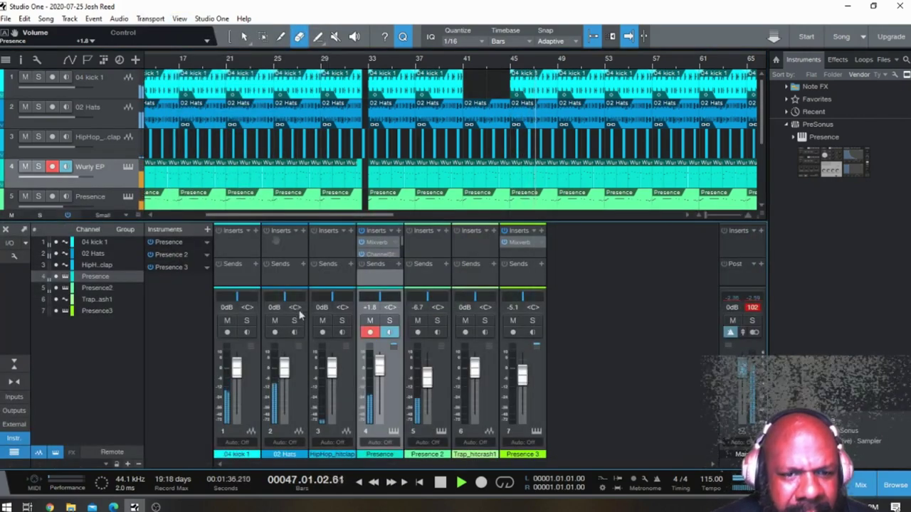
pyautogui.click(389, 321)
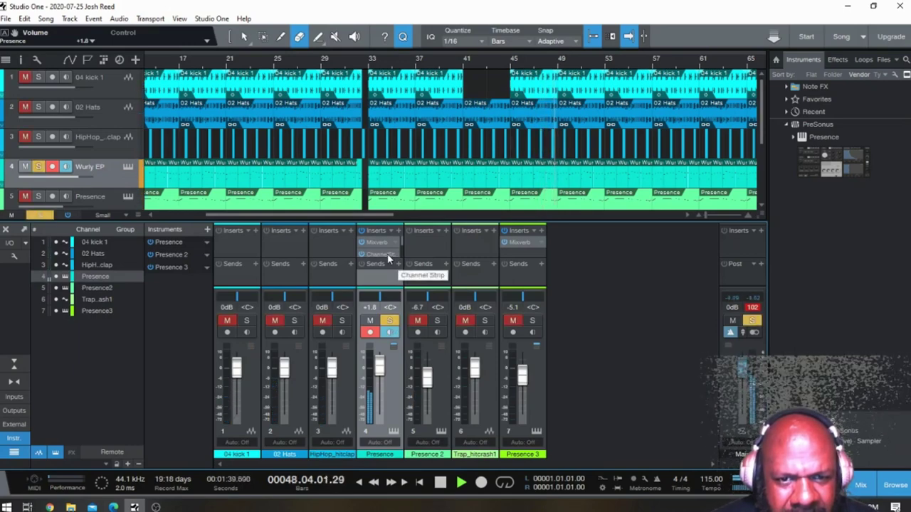
pyautogui.click(388, 258)
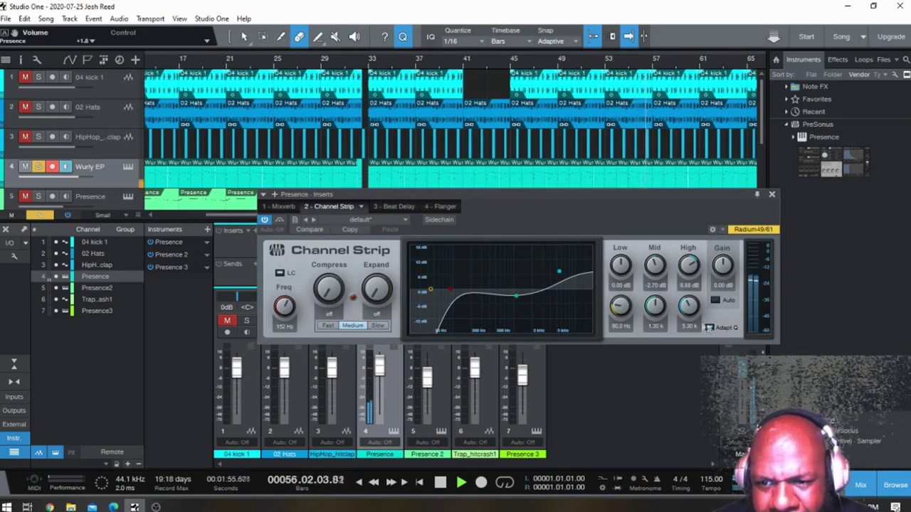
pyautogui.click(774, 195)
pyautogui.click(390, 320)
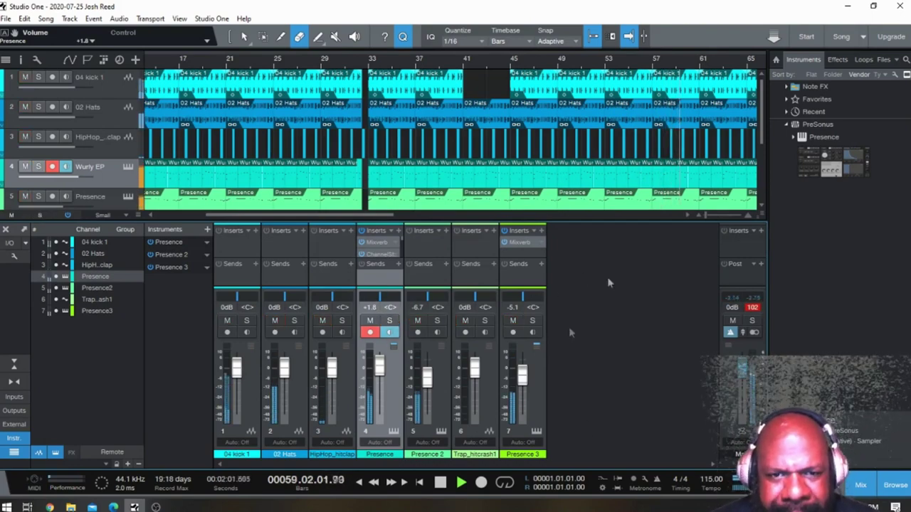
pyautogui.click(861, 485)
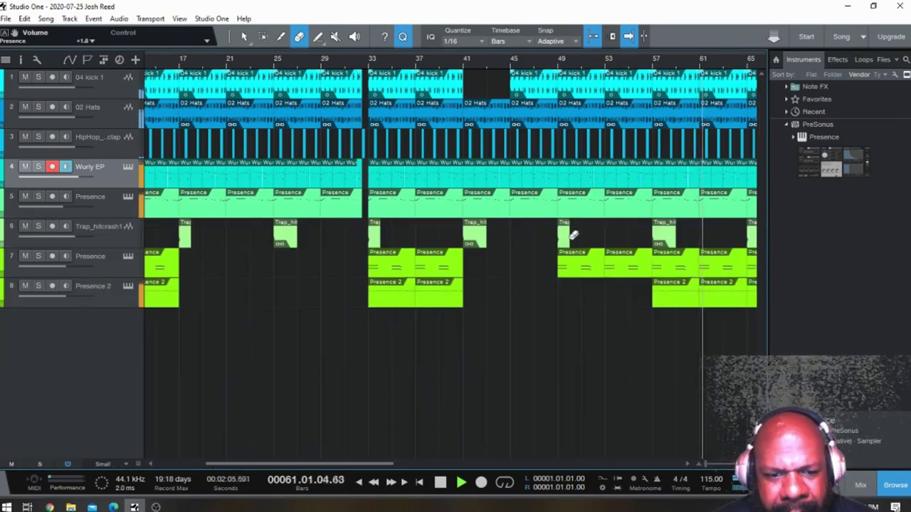
# Step: Erase the 02 Hats and HipHop clap events from bar 65 to 69 and the track 7 Presence event from bar 73 to 77
pyautogui.scroll(-3, 552, 254)
pyautogui.scroll(2, 555, 256)
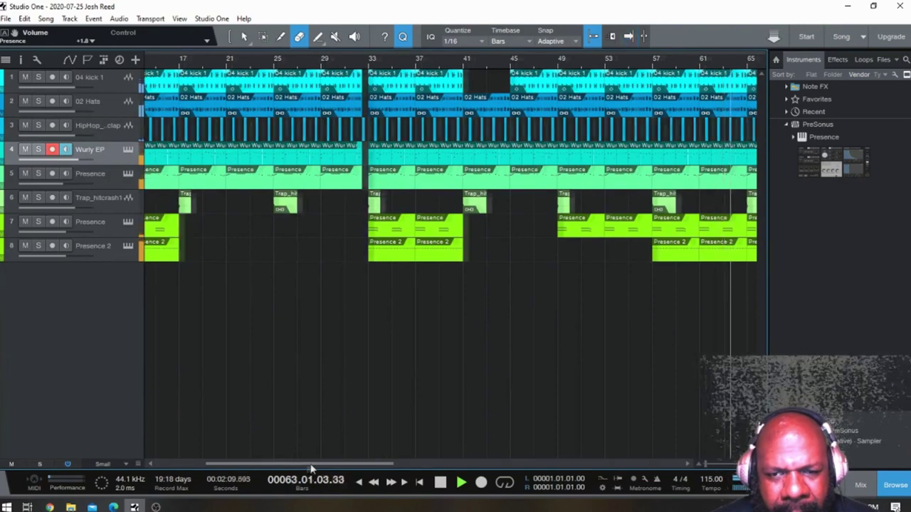
pyautogui.moveTo(311, 468); pyautogui.dragTo(371, 469)
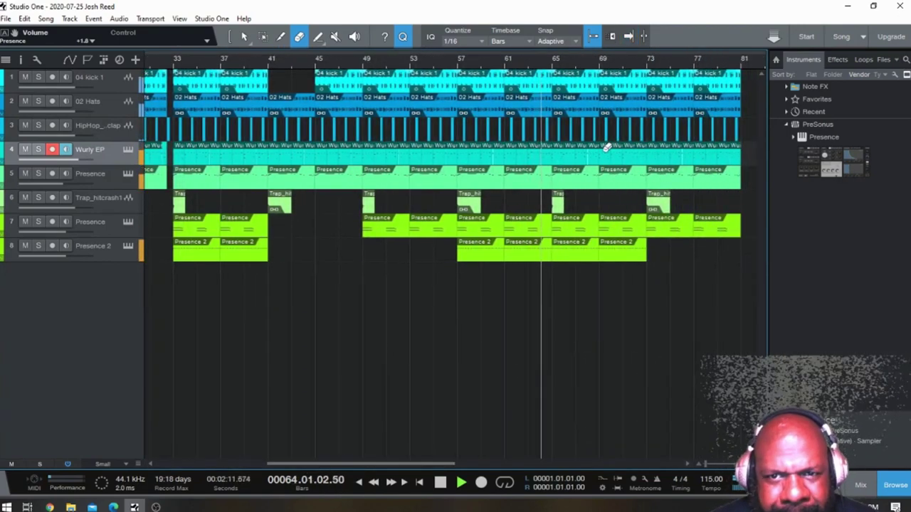
pyautogui.click(282, 38)
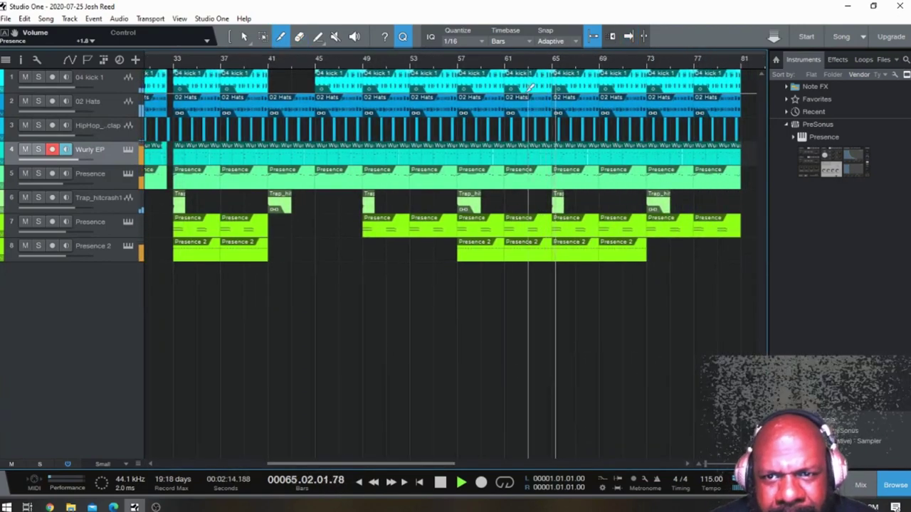
pyautogui.click(299, 37)
pyautogui.click(565, 103)
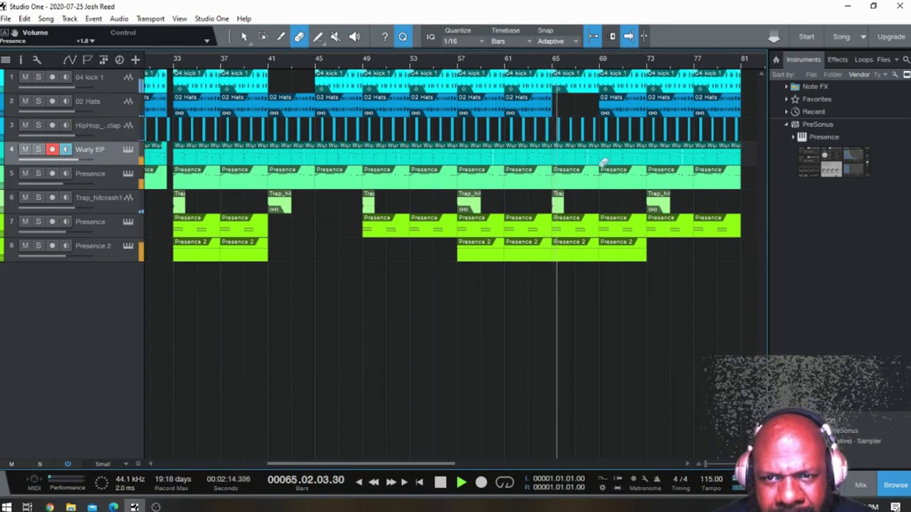
pyautogui.click(562, 126)
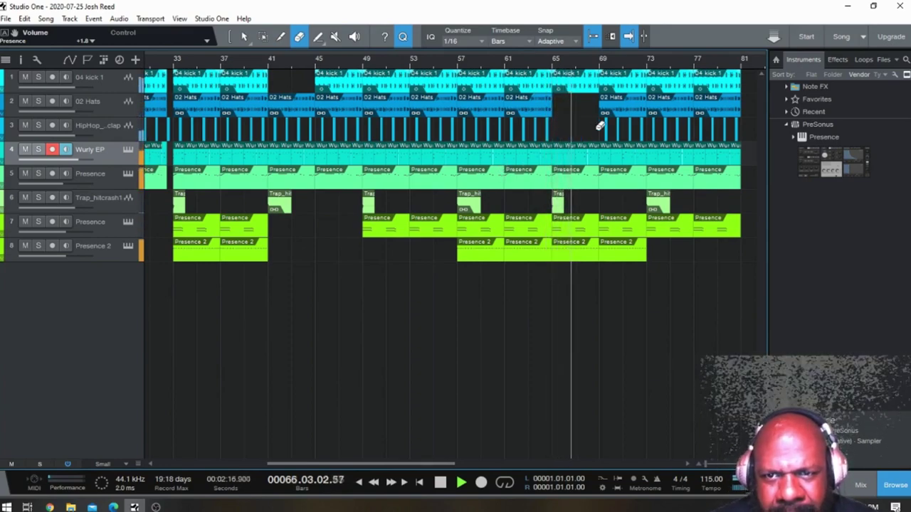
pyautogui.click(672, 227)
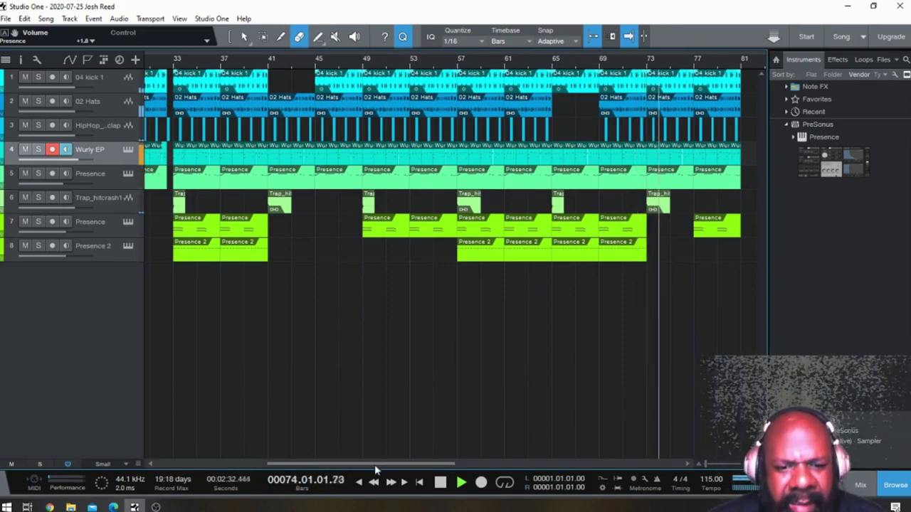
# Step: Return to the start of the arrangement, hide the browser and save the song
pyautogui.moveTo(374, 464); pyautogui.dragTo(253, 465)
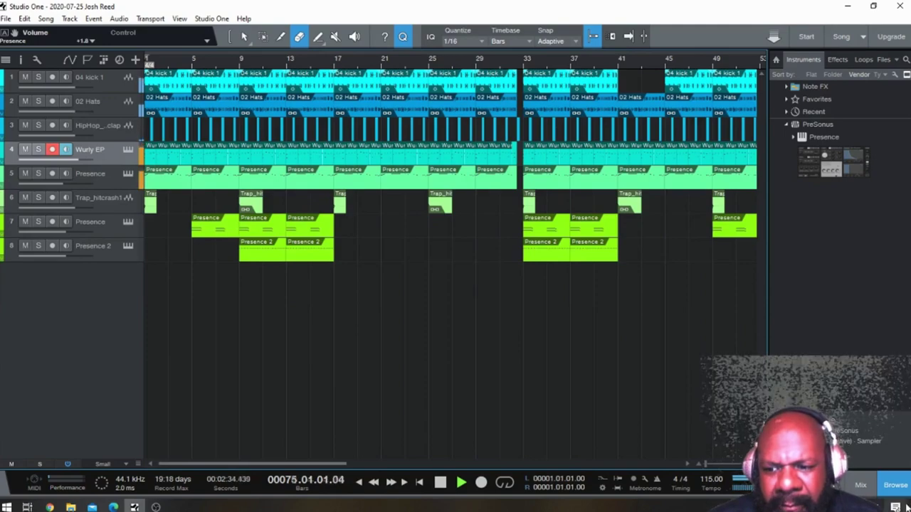
pyautogui.press('F5')
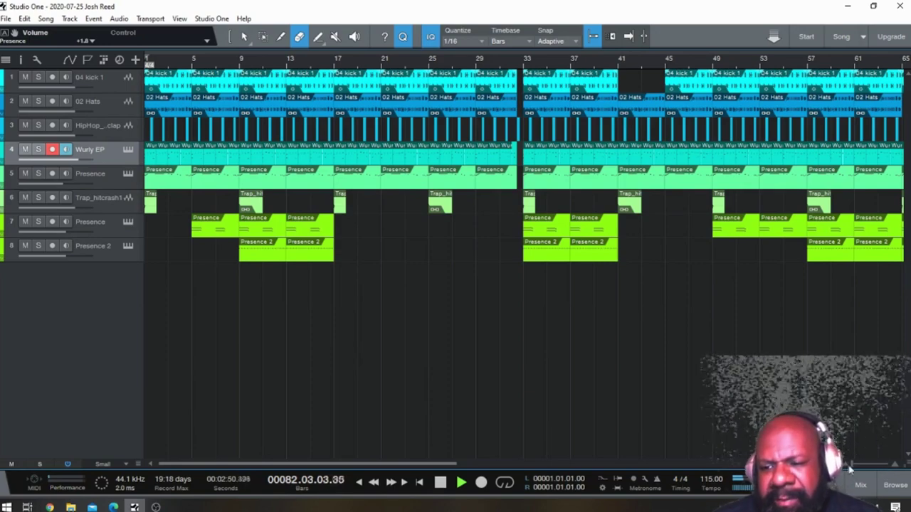
pyautogui.click(5, 19)
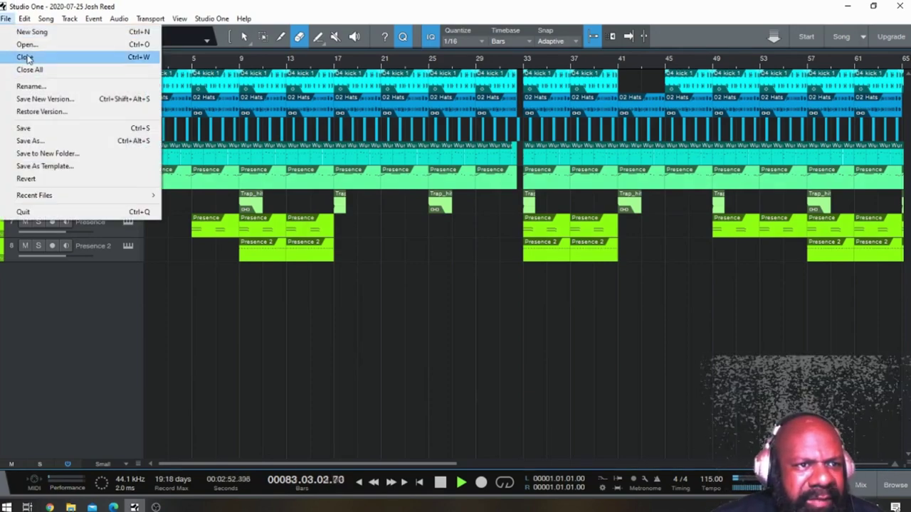
pyautogui.click(28, 130)
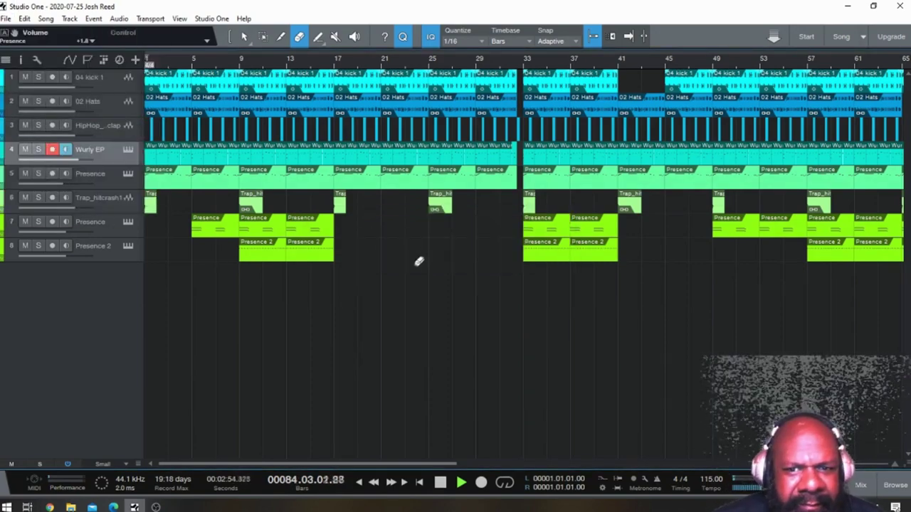